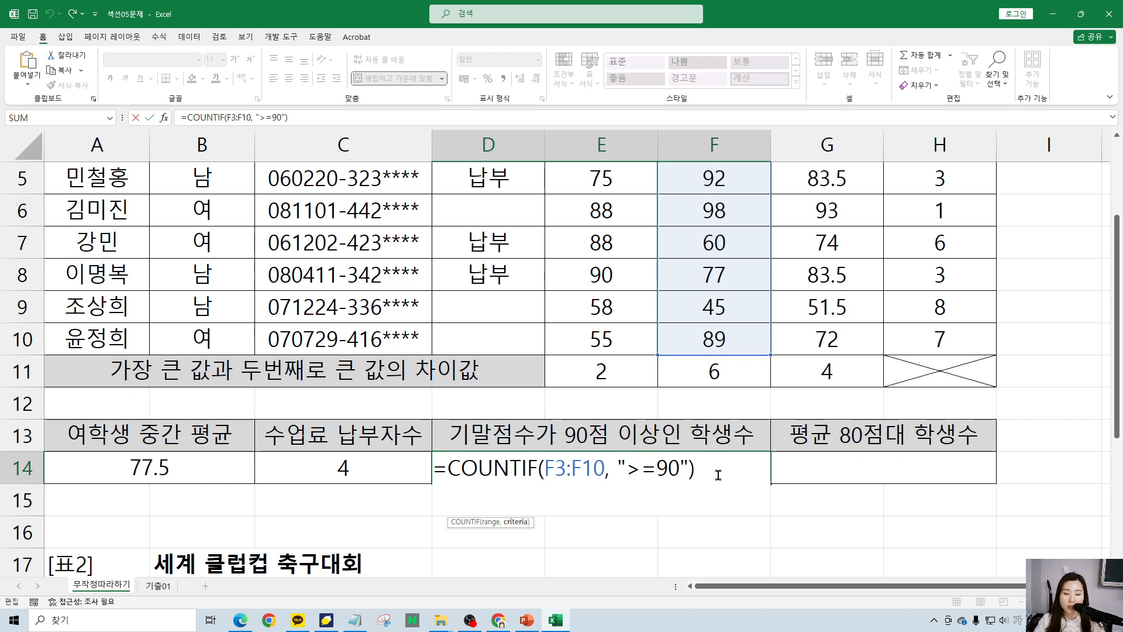
Enter the formula =COUNTIF(F3:F10, ">=90") in cell D14.
drag(627, 467, 683, 471)
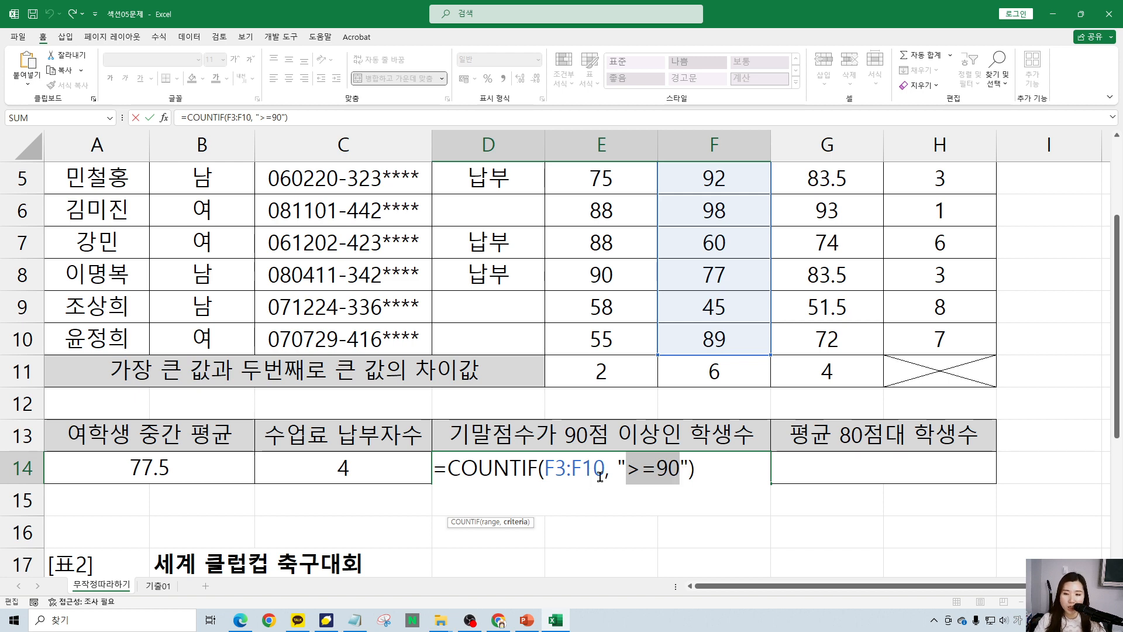
key(Return)
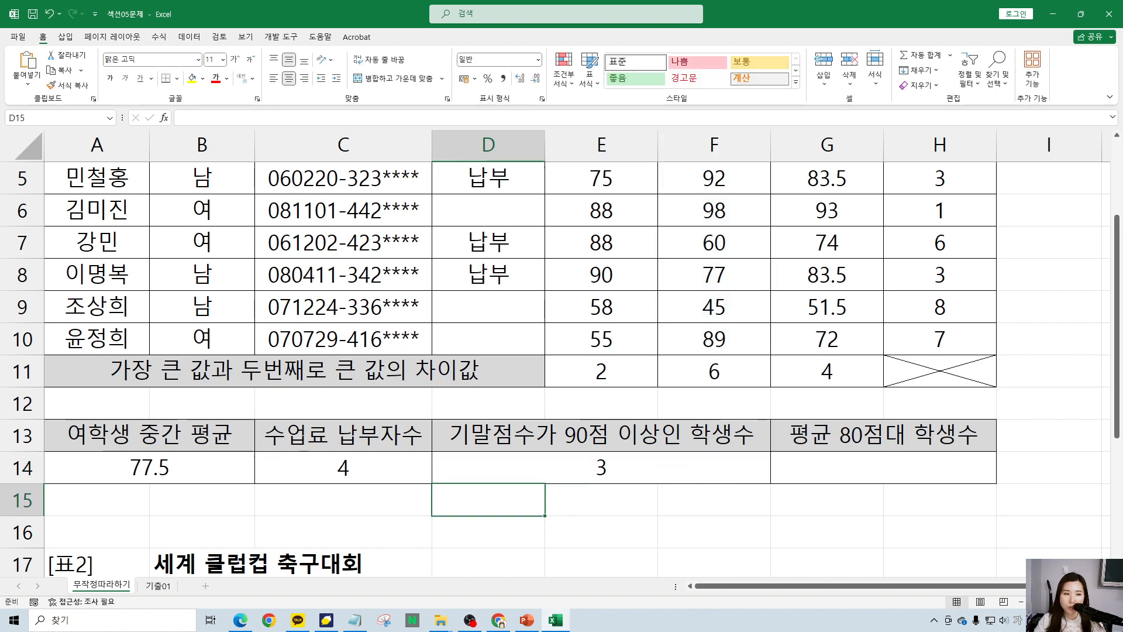
Switch to the textbook PDF in Edge and examine question 6's score range, its two conditions and what has to be counted.
key(alt+Tab)
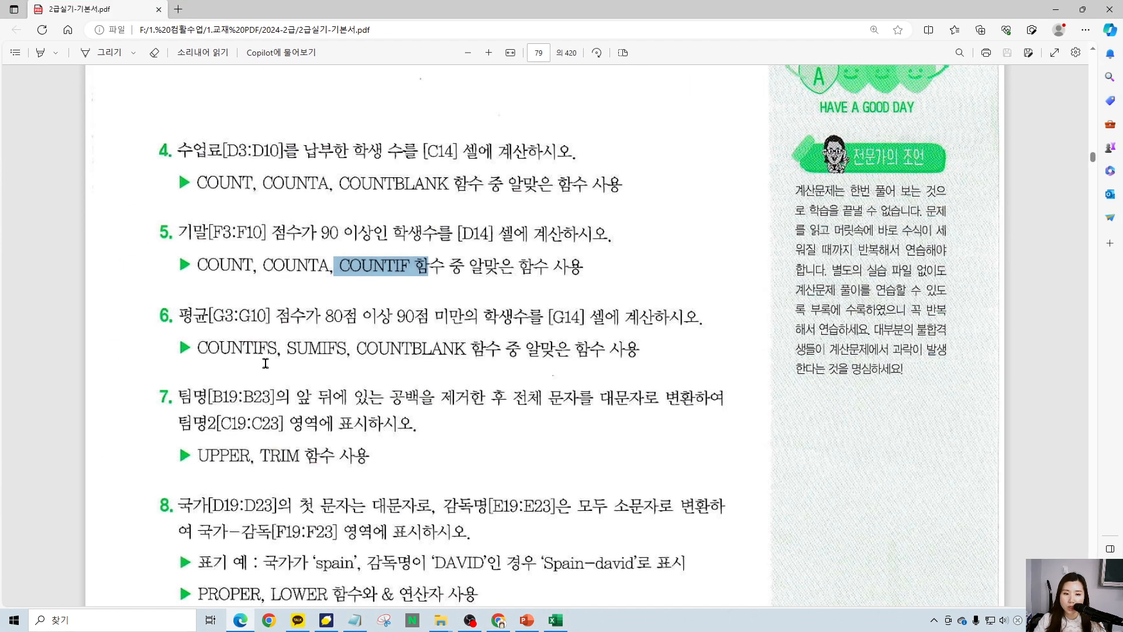
click(258, 358)
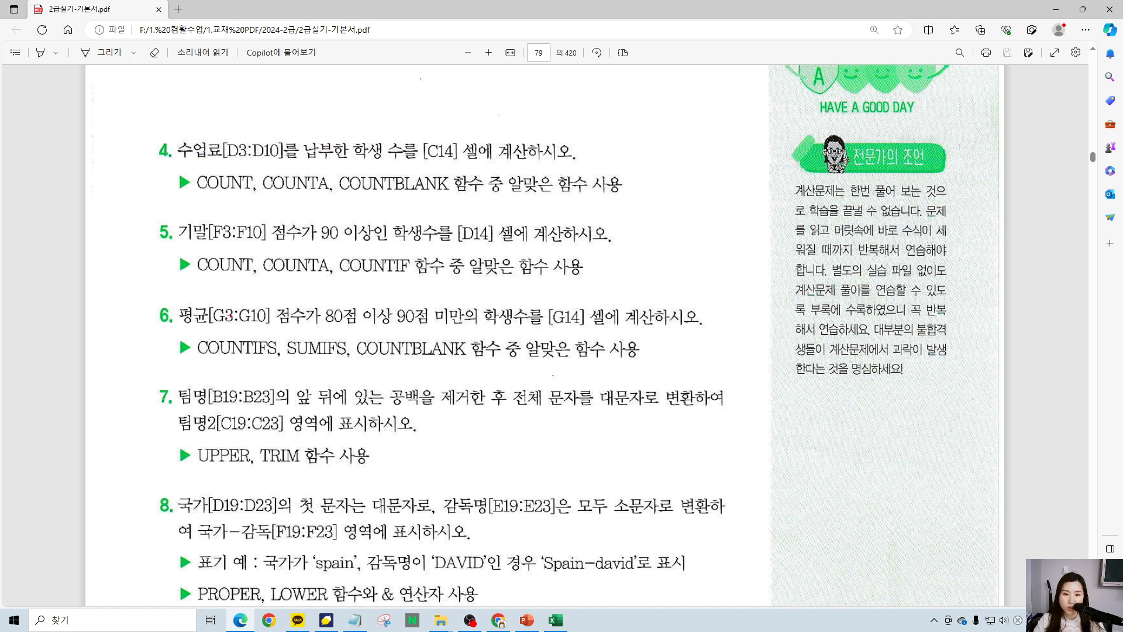
mouse_move(171, 291)
mouse_down()
mouse_move(223, 322)
mouse_move(304, 331)
mouse_up()
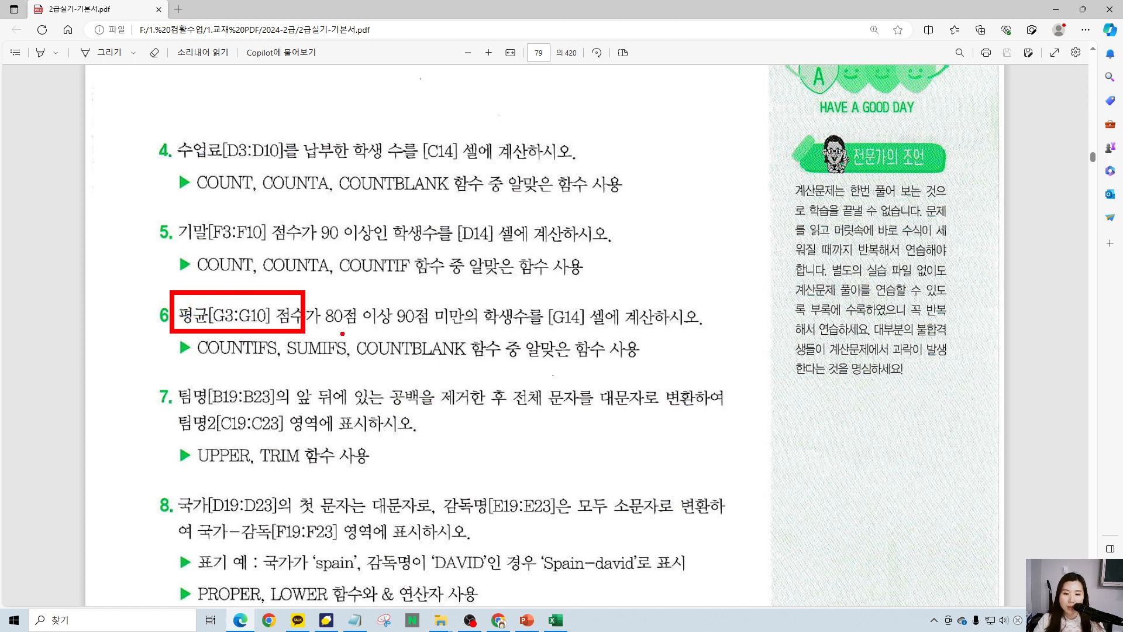
drag(397, 279, 389, 345)
drag(471, 281, 468, 347)
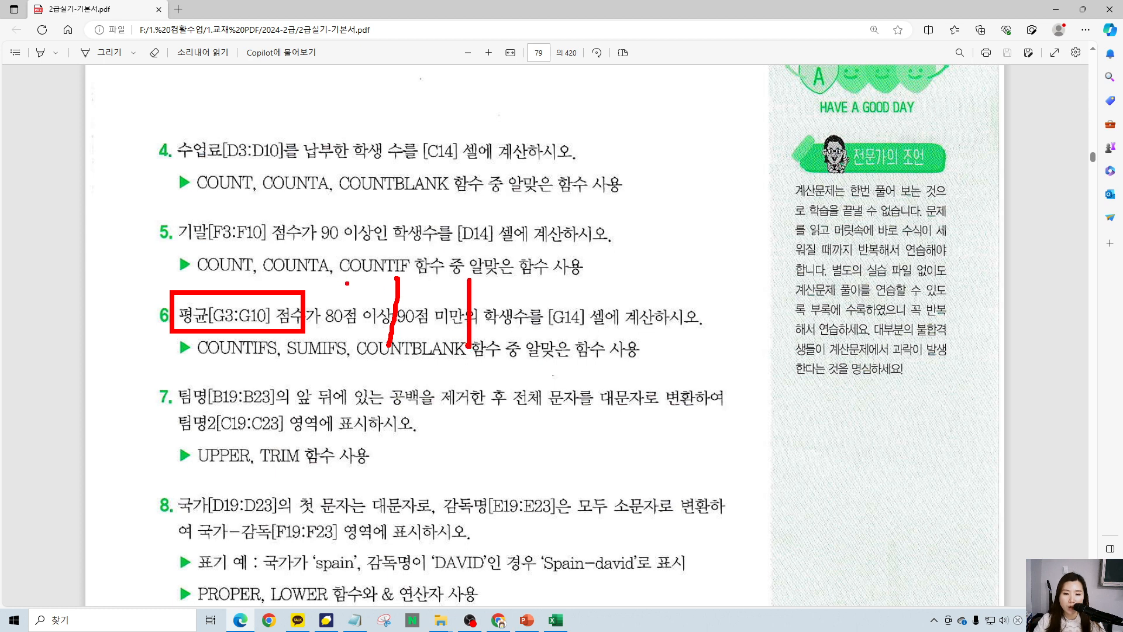
mouse_move(348, 297)
mouse_down()
mouse_move(338, 267)
mouse_move(358, 293)
mouse_up()
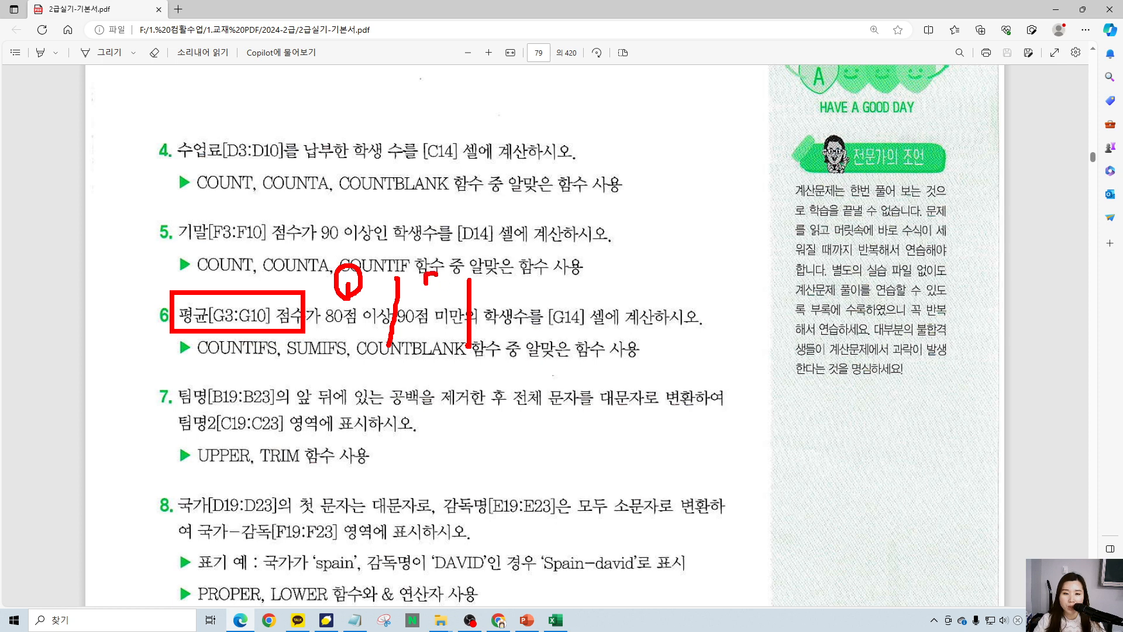
mouse_move(448, 303)
mouse_down()
mouse_move(430, 307)
mouse_move(411, 289)
mouse_move(436, 263)
mouse_move(452, 304)
mouse_up()
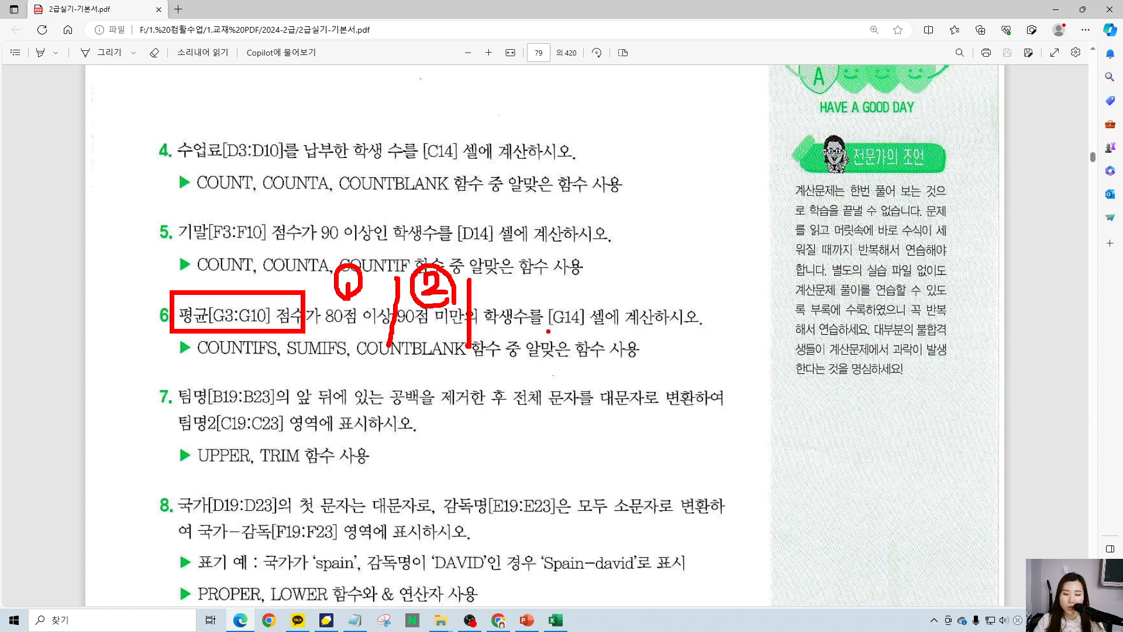
mouse_move(553, 328)
mouse_down()
mouse_move(486, 327)
mouse_move(516, 278)
mouse_move(532, 323)
mouse_up()
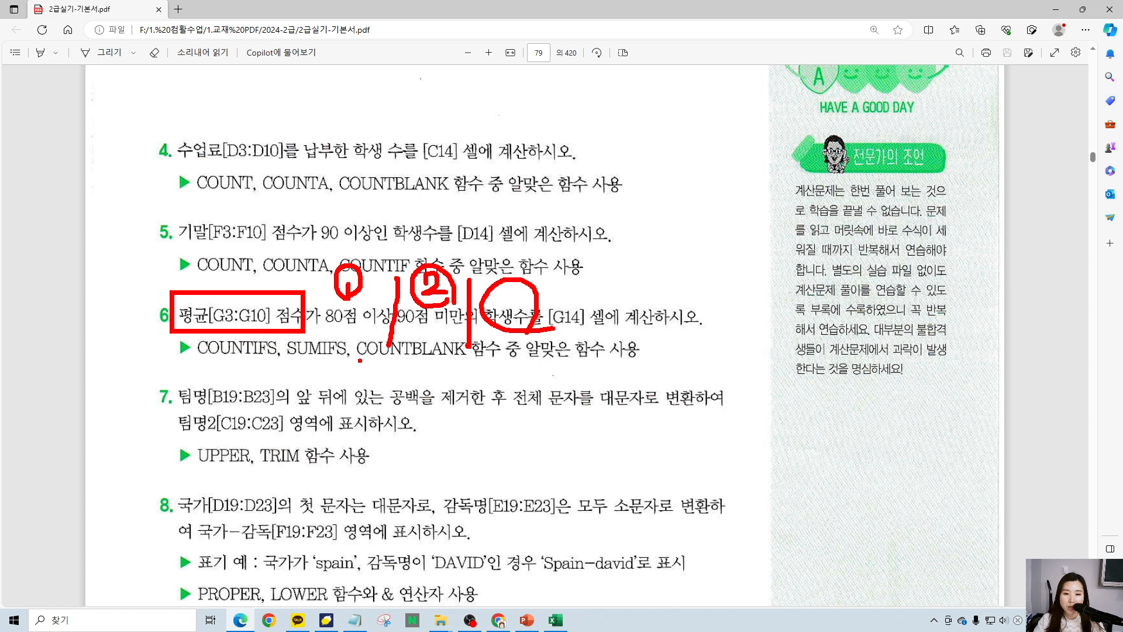
Compare the candidate functions COUNTIFS, SUMIFS and COUNTBLANK with the student count that question 6 asks for.
drag(360, 360, 521, 361)
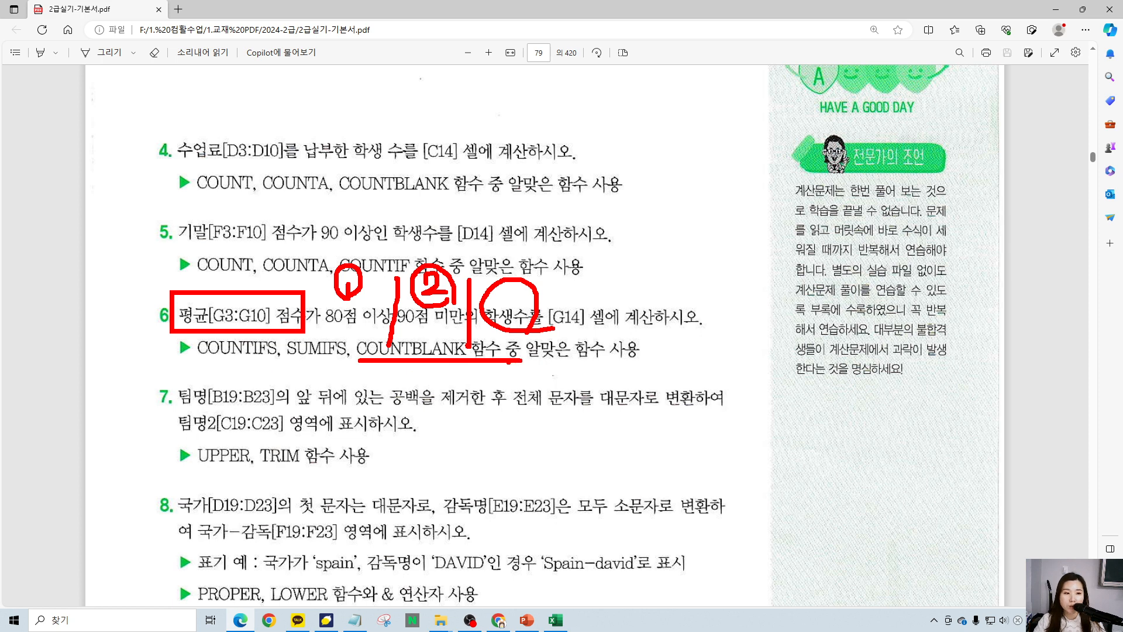
drag(464, 341, 440, 369)
drag(449, 343, 474, 368)
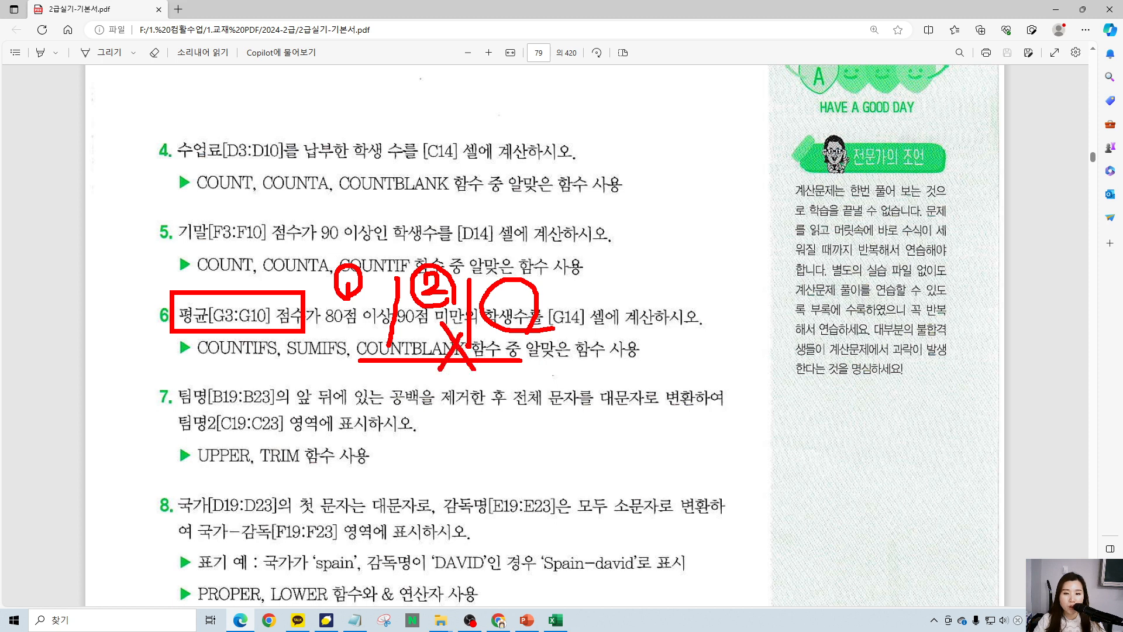
drag(286, 359, 325, 357)
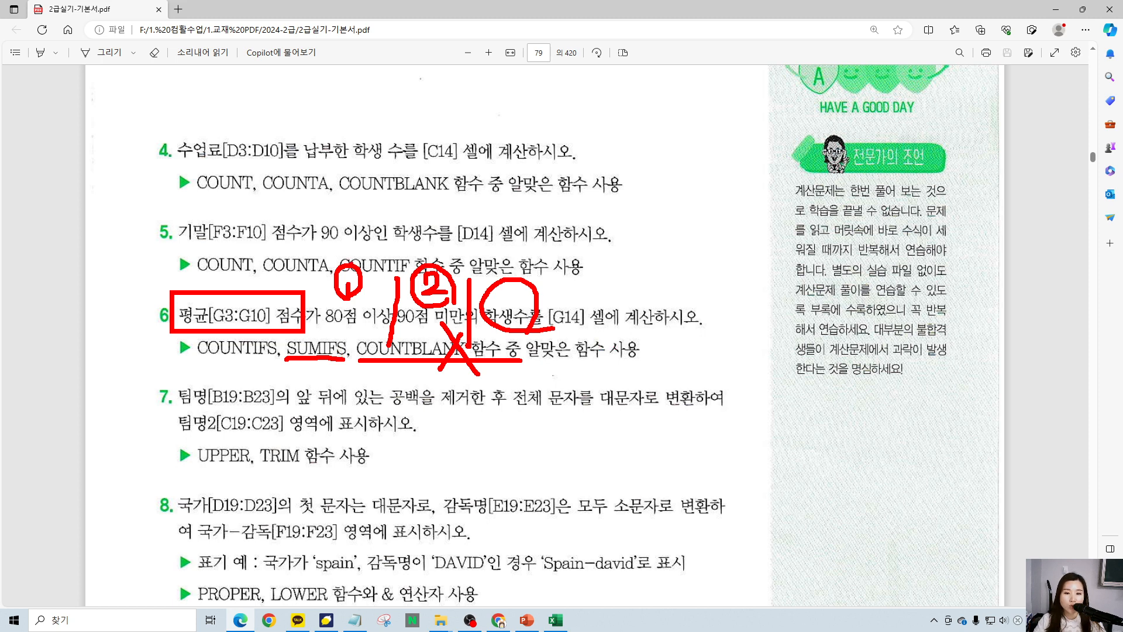
drag(348, 268, 453, 282)
mouse_move(522, 248)
mouse_down()
mouse_move(525, 307)
mouse_move(637, 209)
mouse_move(636, 257)
mouse_up()
drag(649, 200, 659, 252)
mouse_move(657, 231)
mouse_down()
mouse_move(673, 213)
mouse_move(678, 253)
mouse_up()
mouse_move(689, 181)
mouse_down()
mouse_move(688, 232)
mouse_move(736, 228)
mouse_up()
drag(730, 240, 721, 318)
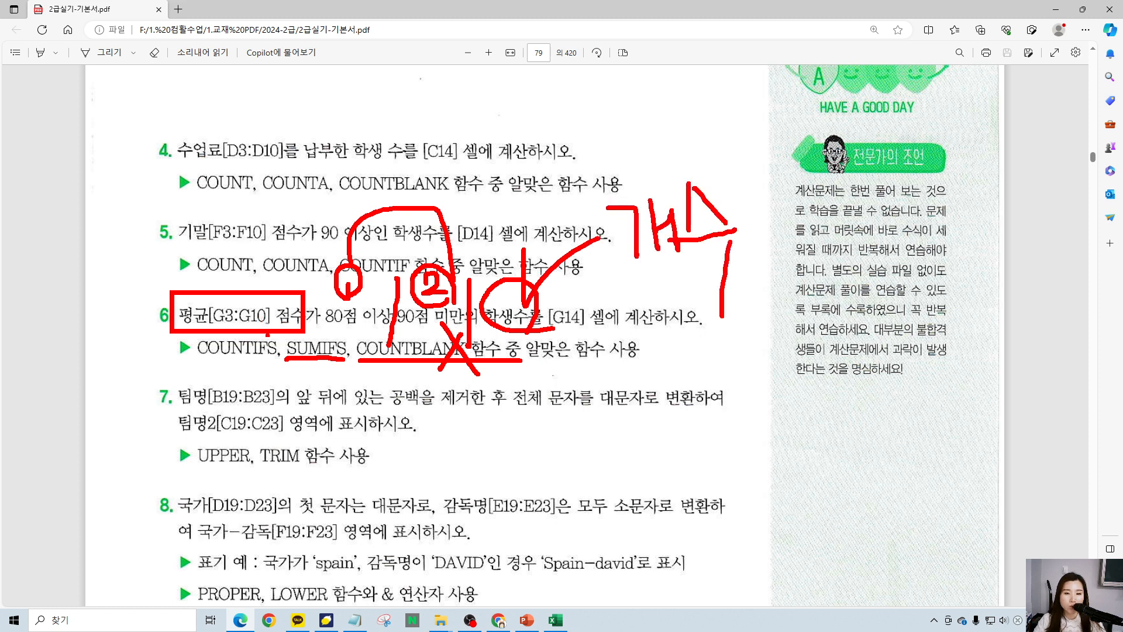
mouse_move(278, 369)
mouse_down()
mouse_move(184, 352)
mouse_move(258, 323)
mouse_move(275, 377)
mouse_up()
key(Escape)
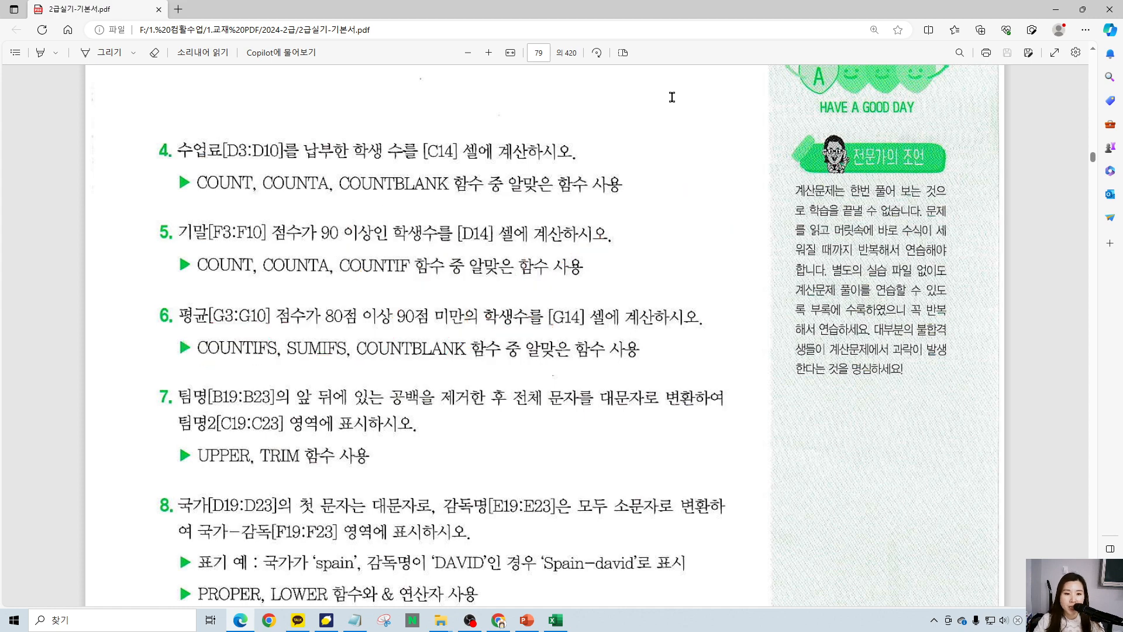
Return to the Excel workbook and start a COUNTIFS formula in cell G14.
drag(871, 5, 0, 65)
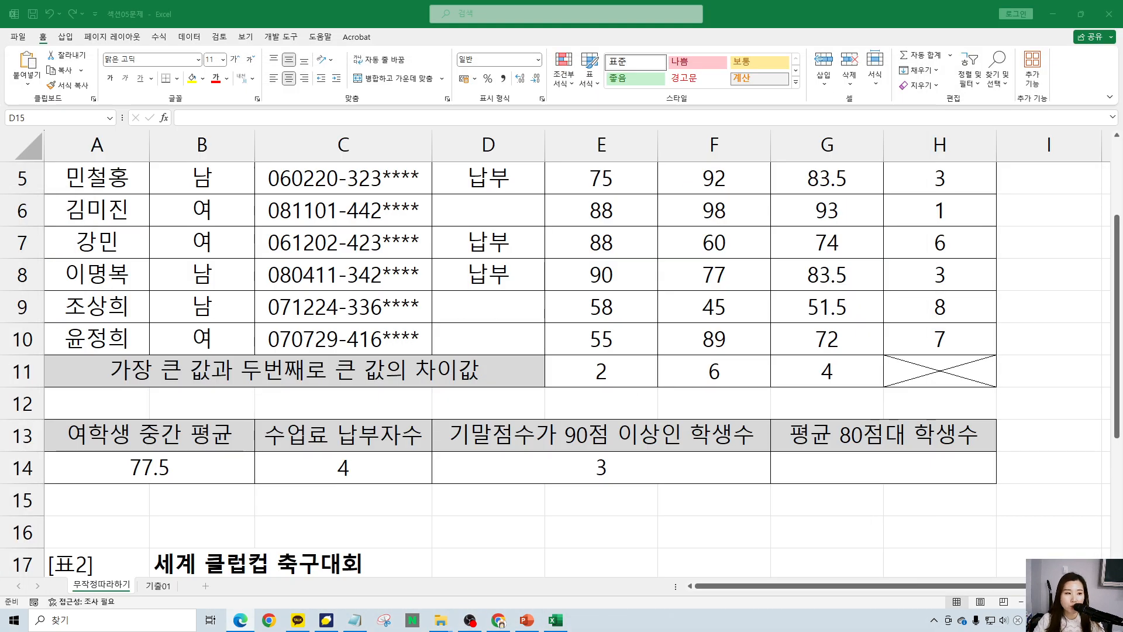
click(837, 463)
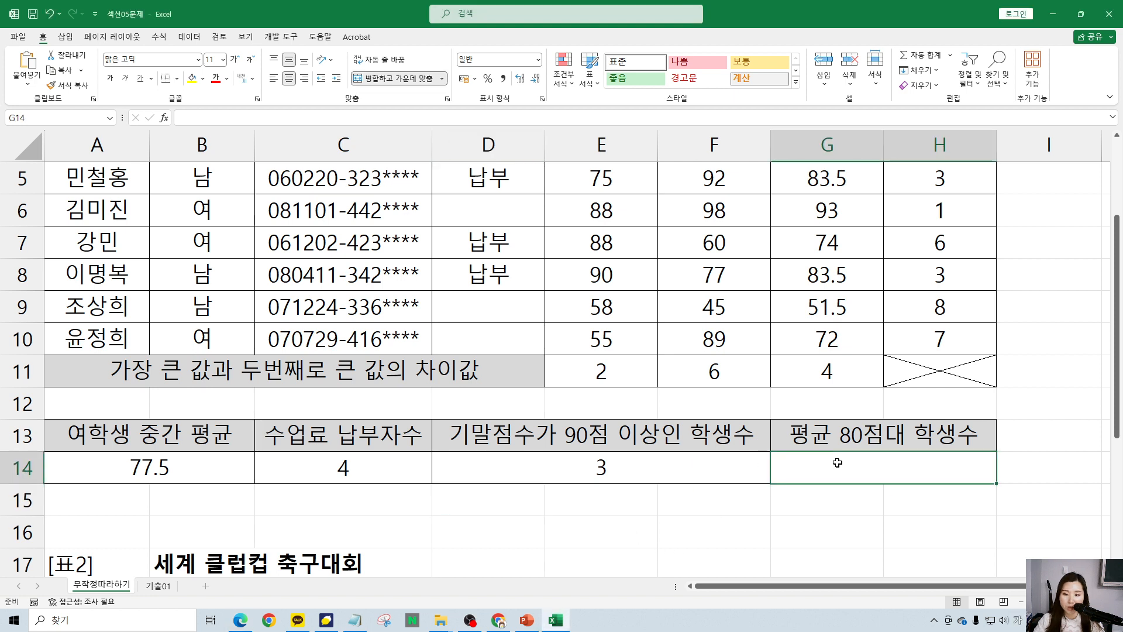
text(=채ㅕㅜㅅ)
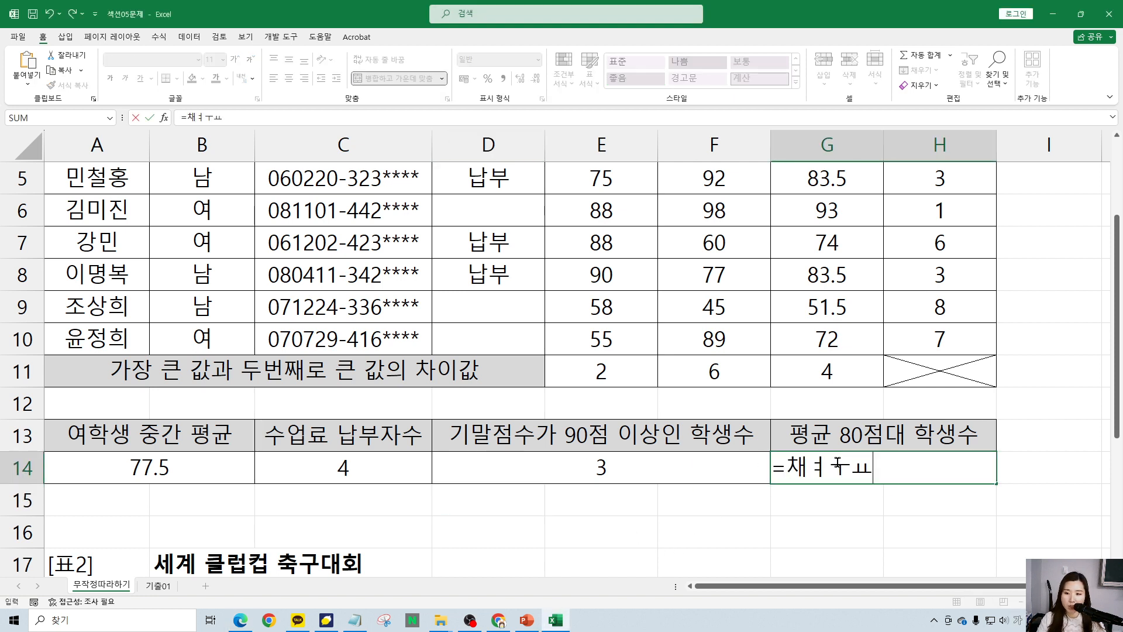
key(BackSpace)
key(BackSpace)
key(BackSpace)
key(BackSpace)
key(Hangul)
text(counti)
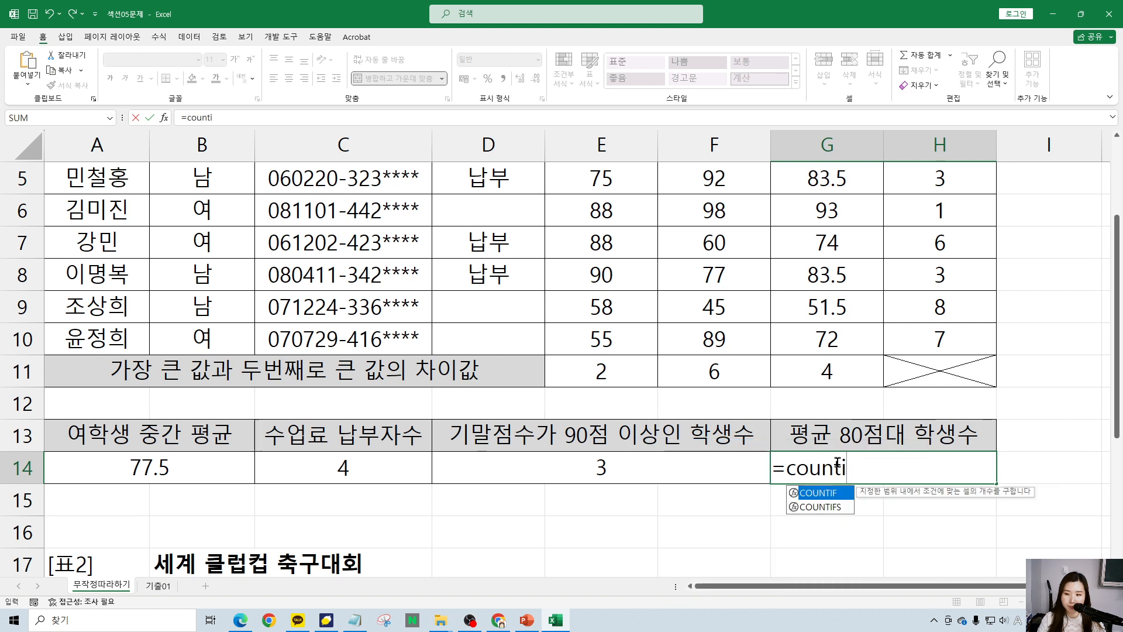
key(Down)
key(Tab)
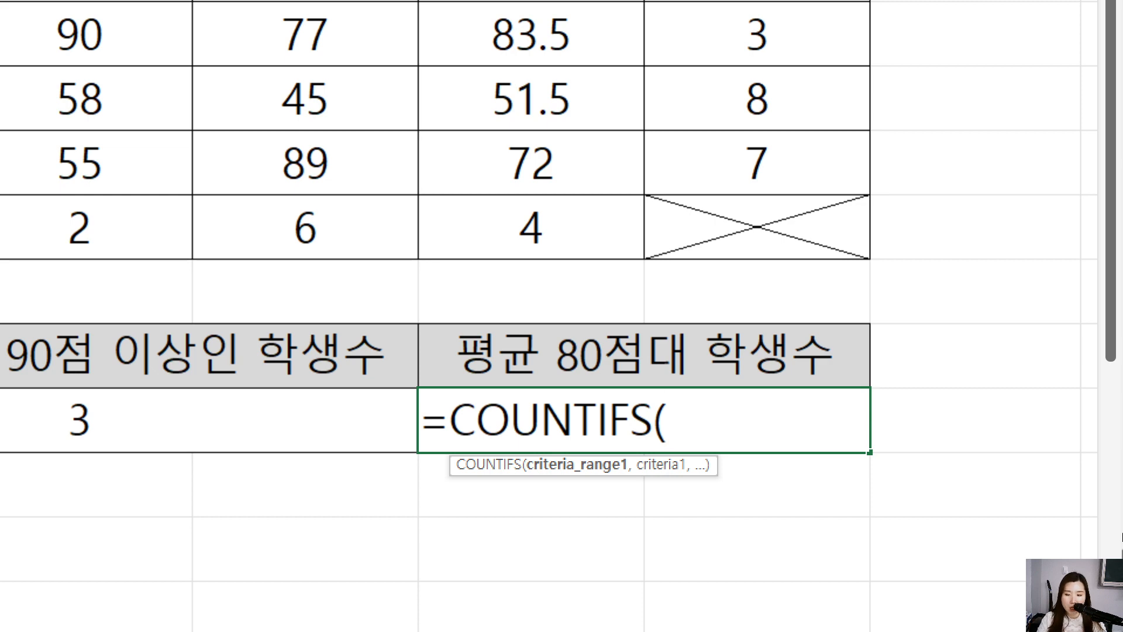
Write the placeholder arguments 범위1, 조건1, 범위2, 조건2, 범위3, 조건3 inside the COUNTIFS formula in G14.
text(범위, 조건)
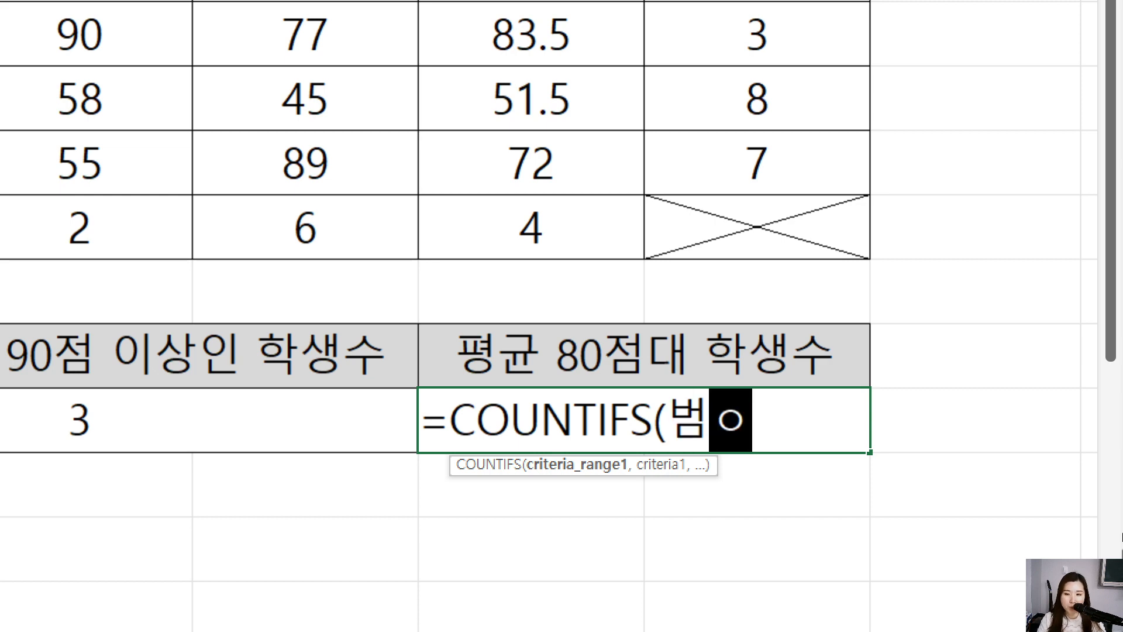
key(BackSpace)
key(BackSpace)
key(BackSpace)
key(BackSpace)
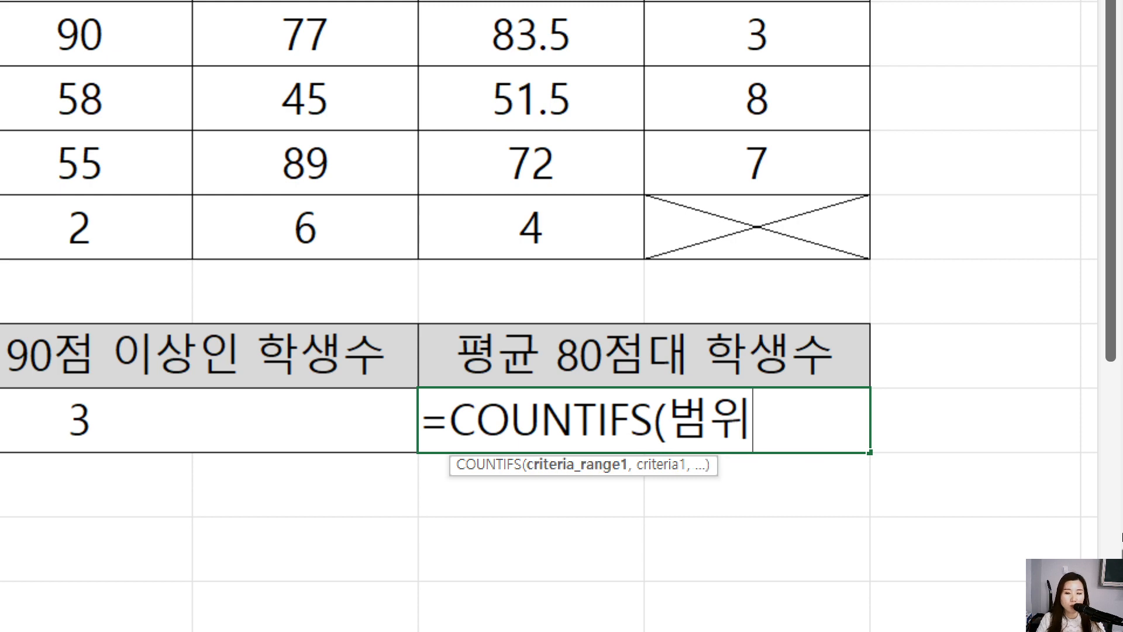
text(1, ㅈ혹)
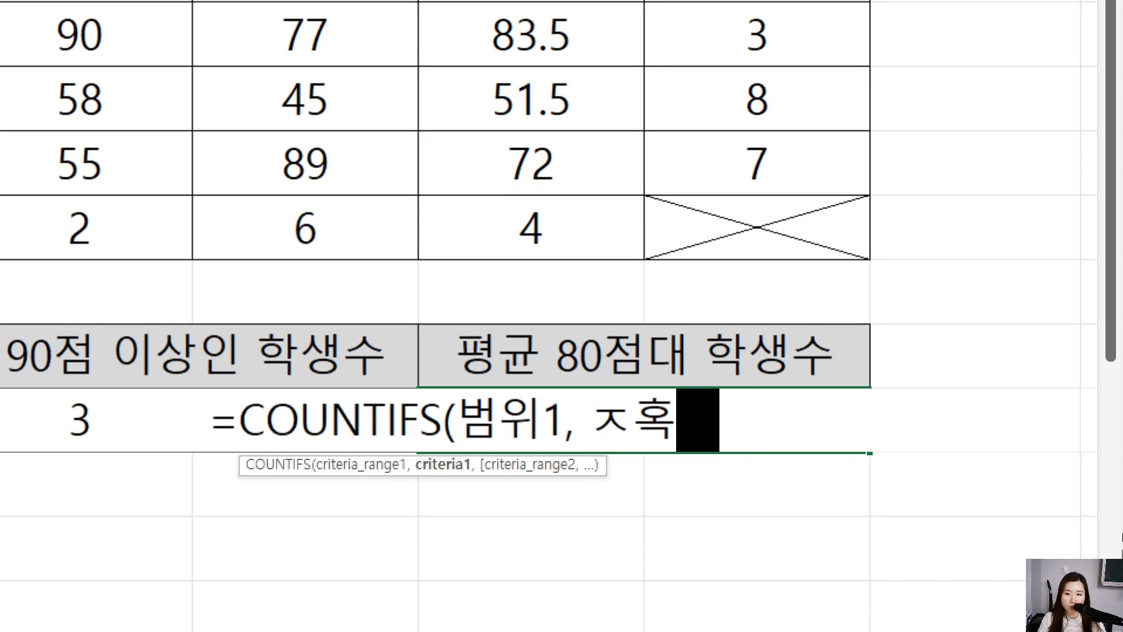
key(BackSpace)
key(BackSpace)
key(BackSpace)
key(BackSpace)
text(조건1)
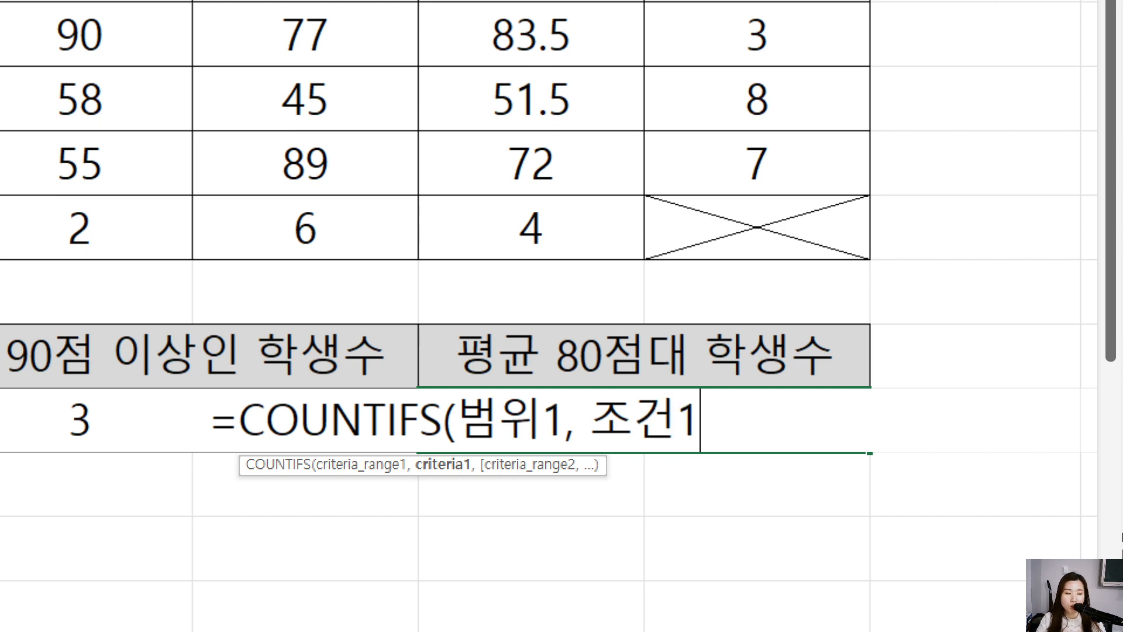
text(, 범위2, 조건2)
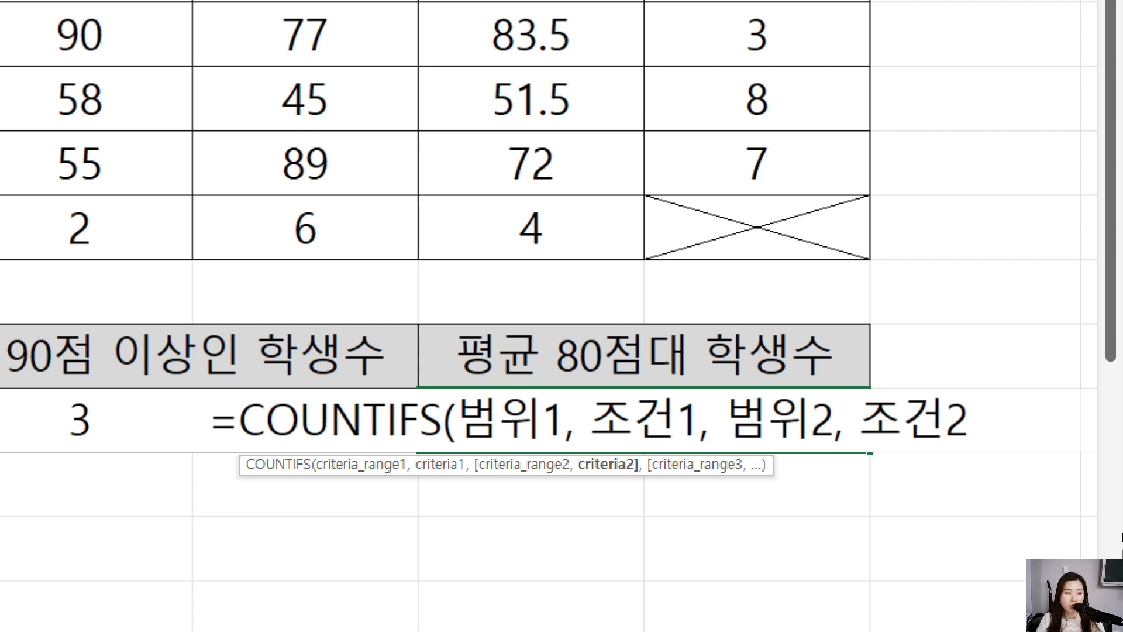
text(,)
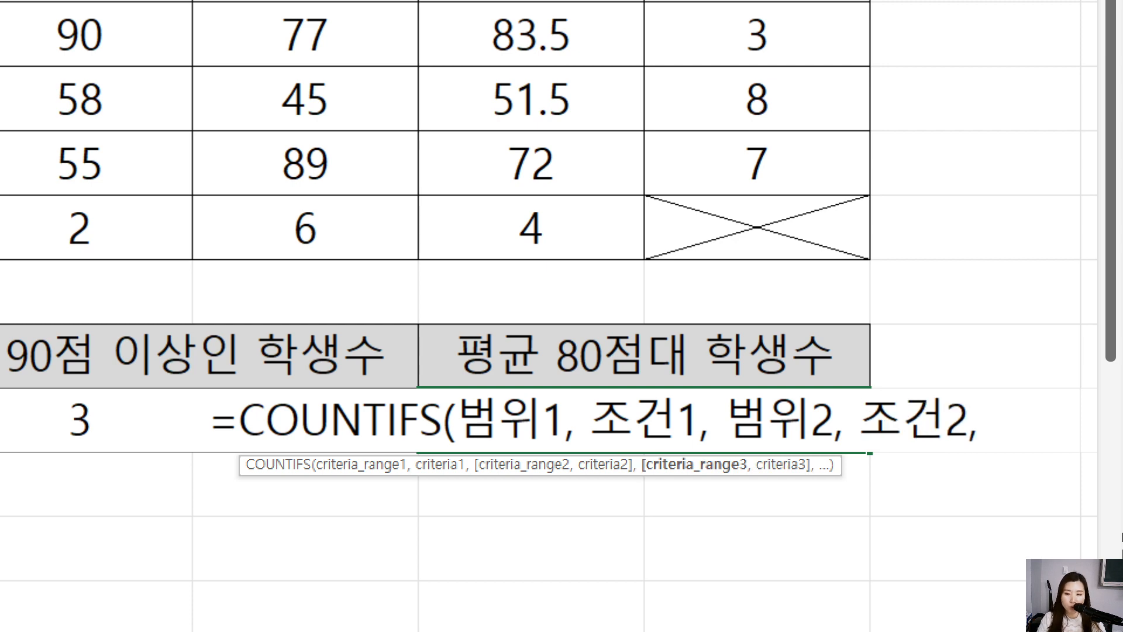
text( 범위3, 조건3)
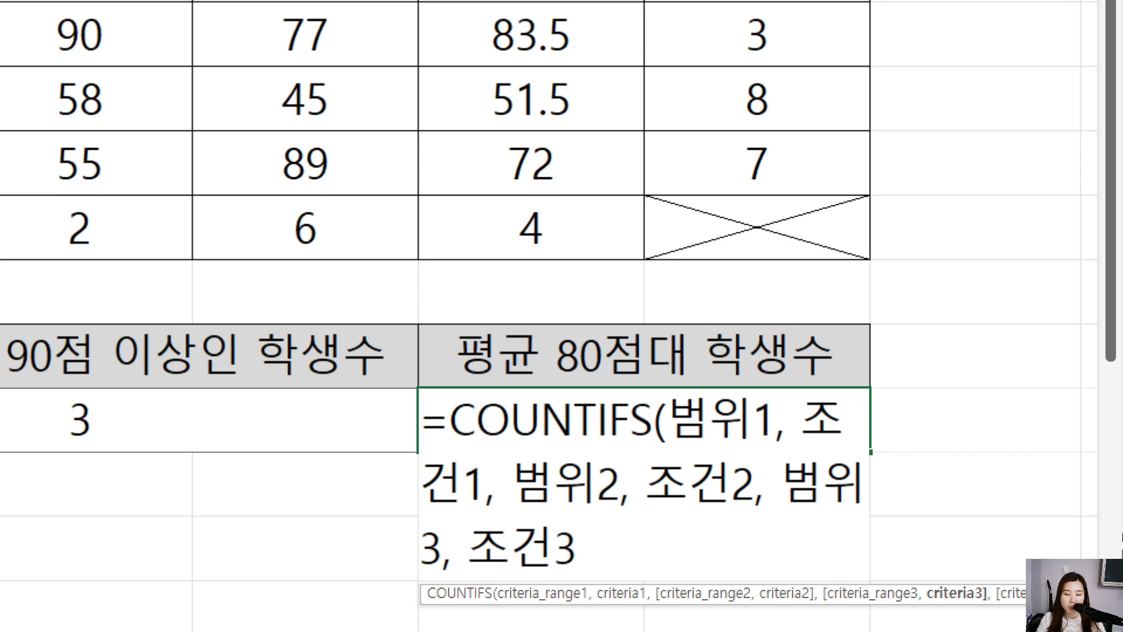
Remove all the placeholder range and condition arguments from the COUNTIFS formula in G14.
key(BackSpace)
key(BackSpace)
key(BackSpace)
key(BackSpace)
key(BackSpace)
key(BackSpace)
key(BackSpace)
key(BackSpace)
key(BackSpace)
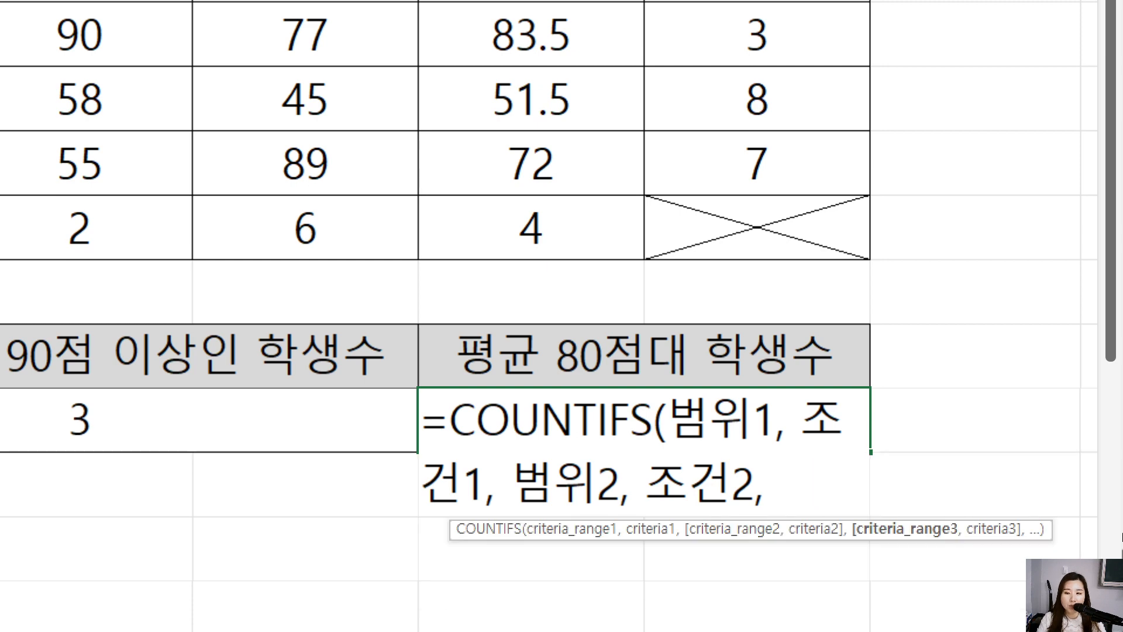
key(BackSpace)
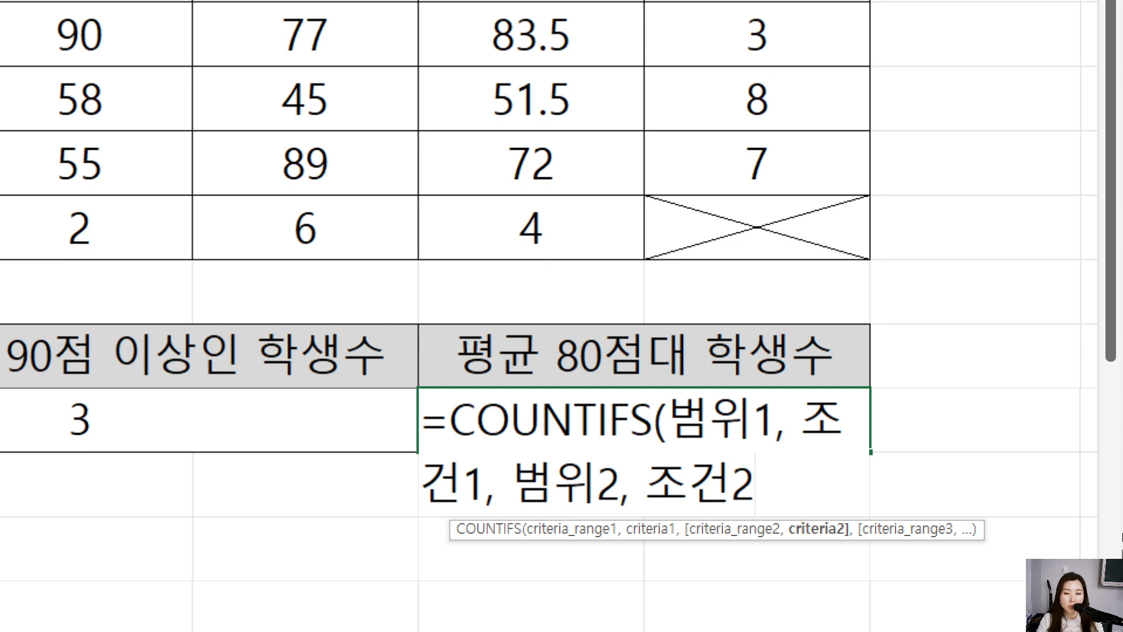
shift+click(672, 426)
key(BackSpace)
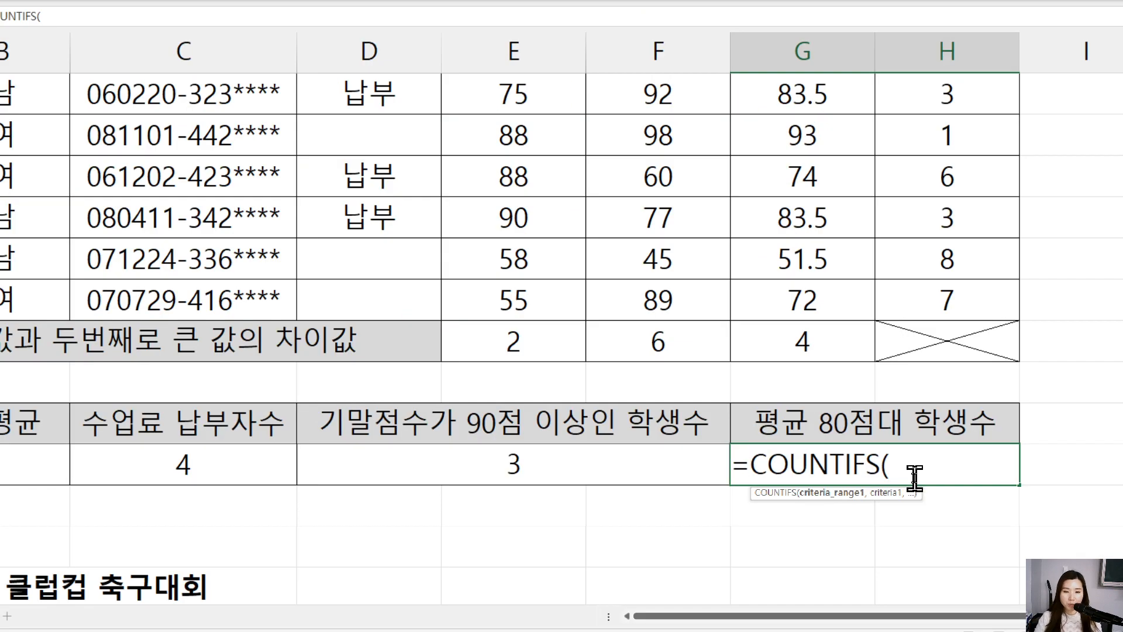
Add the first criteria pair to the COUNTIFS formula in G14: range G3:G10 with condition ">=80", followed by a comma.
scroll(766, 281, up, 1)
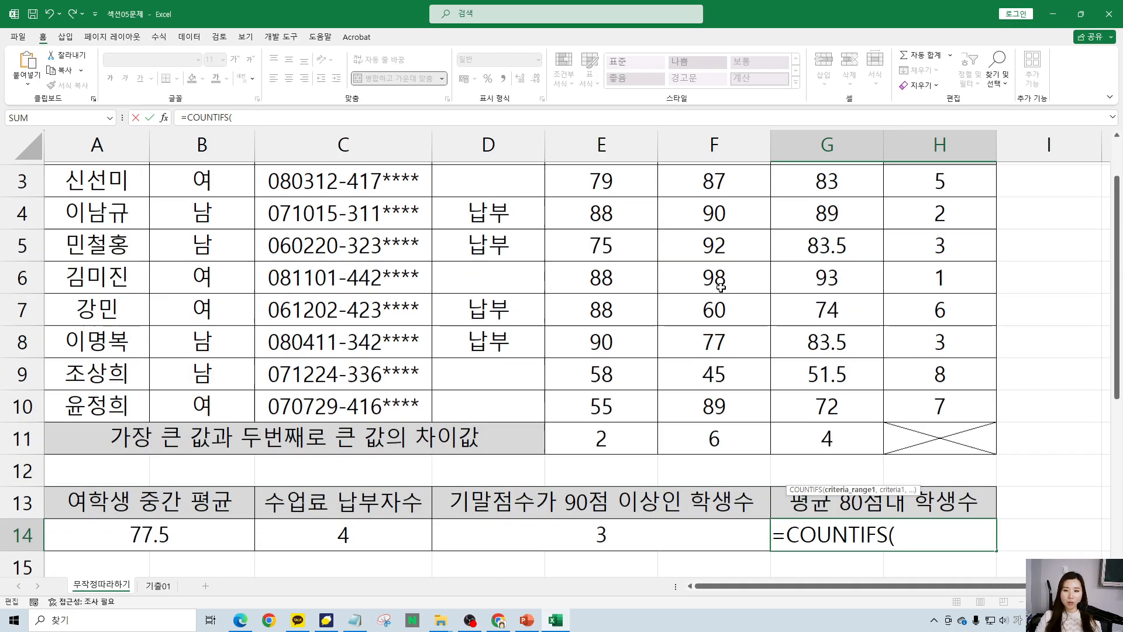
drag(809, 212, 827, 436)
scroll(995, 445, down, 1)
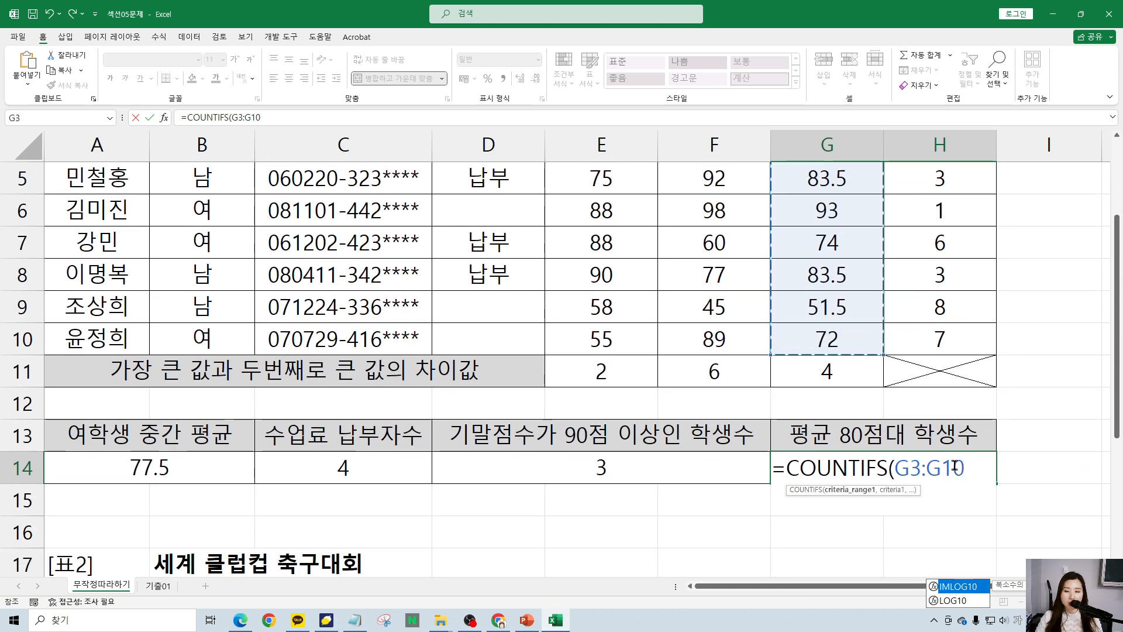
text(,)
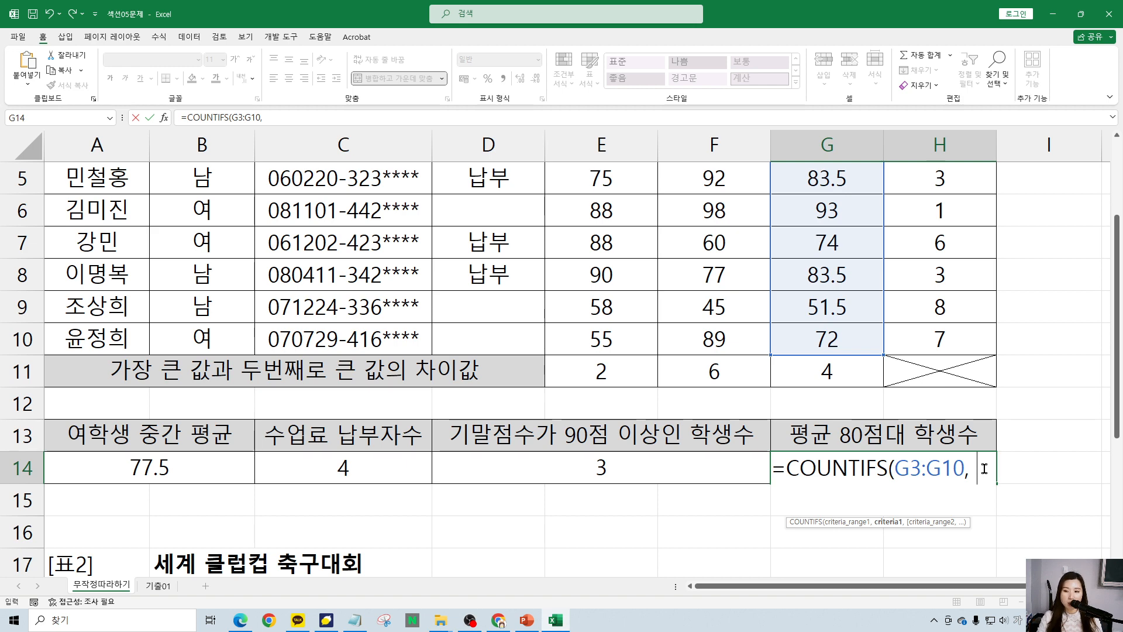
text( ">=80)
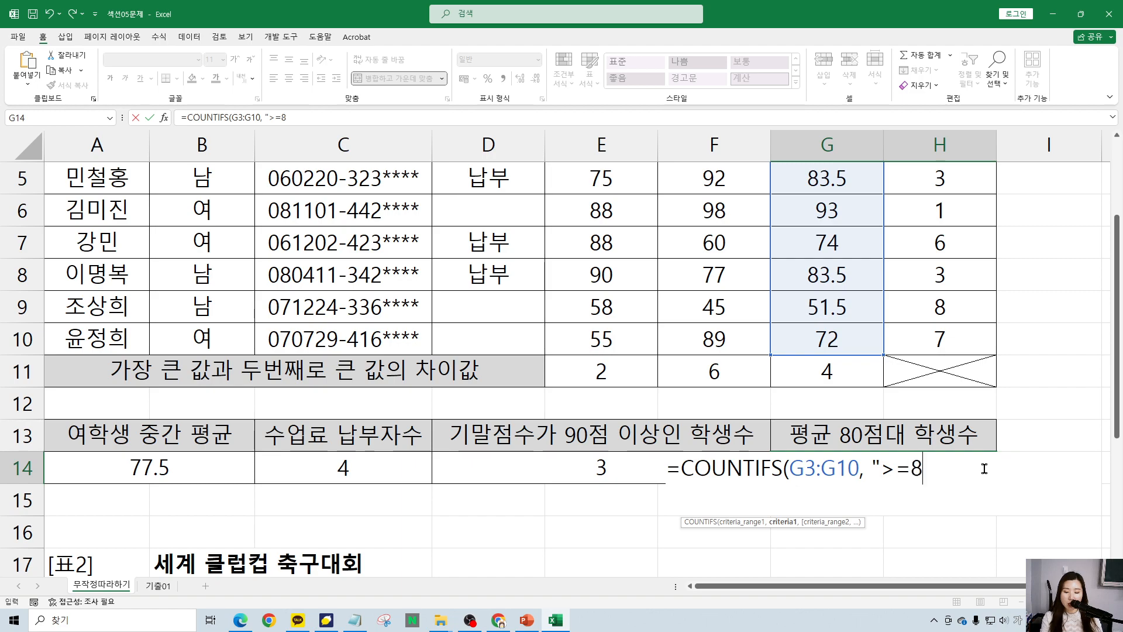
text(")
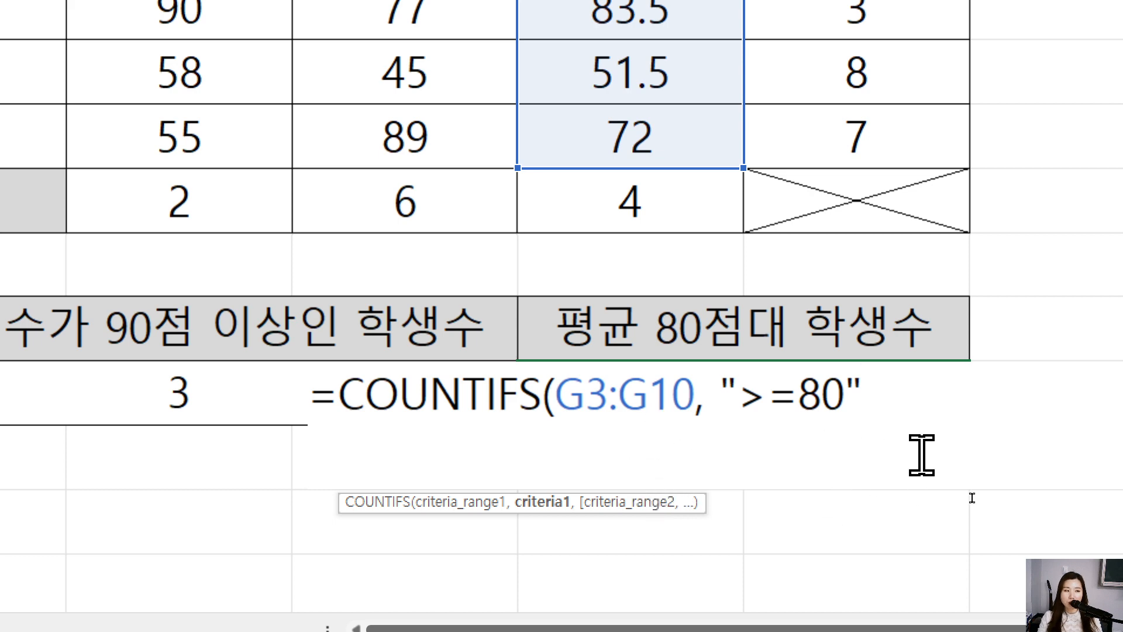
text(,)
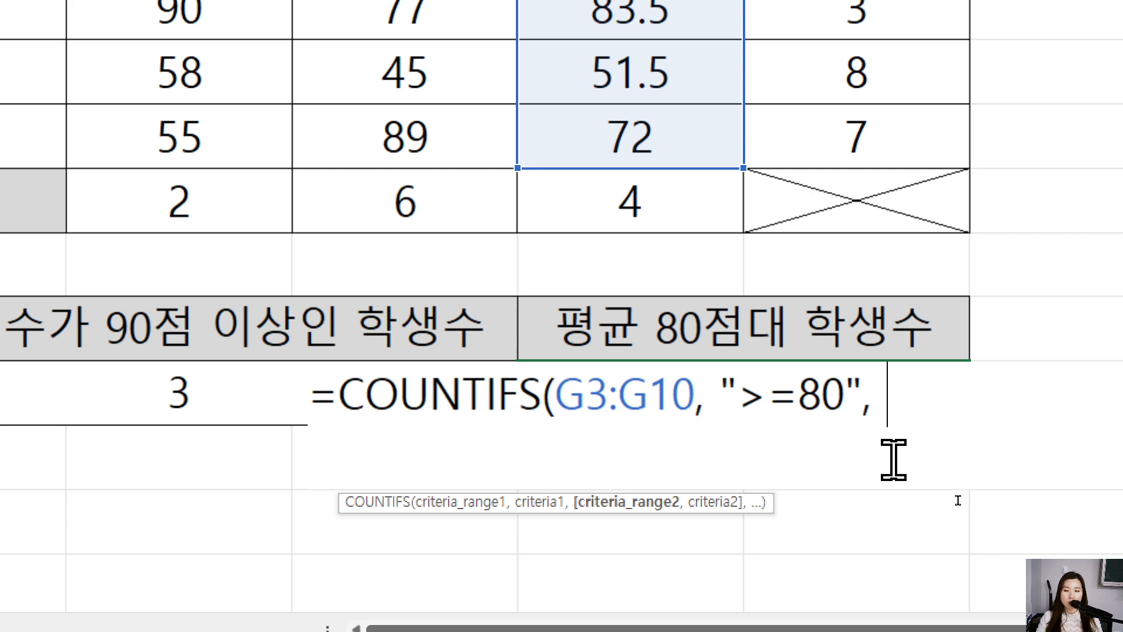
Add G3:G10 as the second criteria range in the COUNTIFS formula in G14, followed by a comma.
scroll(727, 80, up, 3)
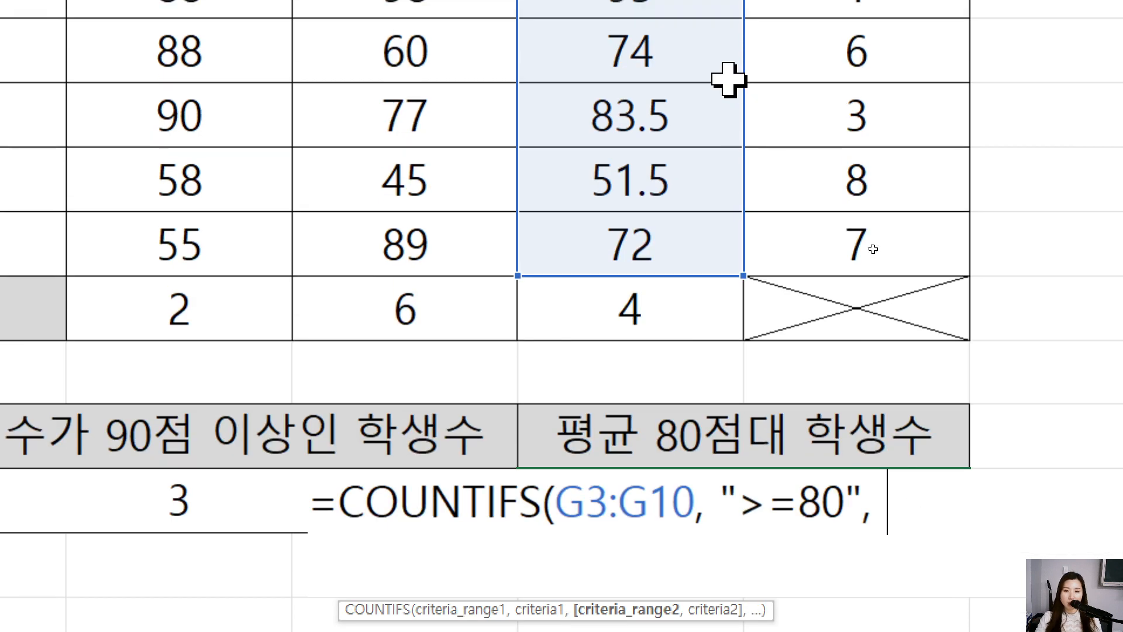
scroll(679, 79, up, 1)
drag(715, 218, 685, 490)
drag(685, 391, 686, 390)
scroll(1008, 399, down, 1)
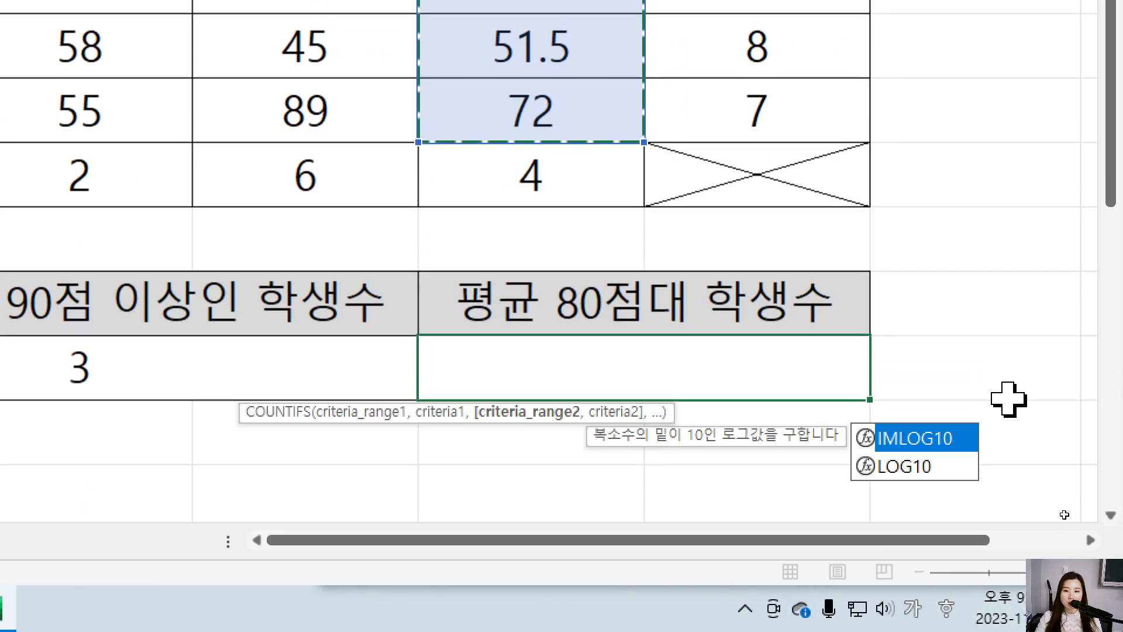
text(, ">=80", G3:G10,)
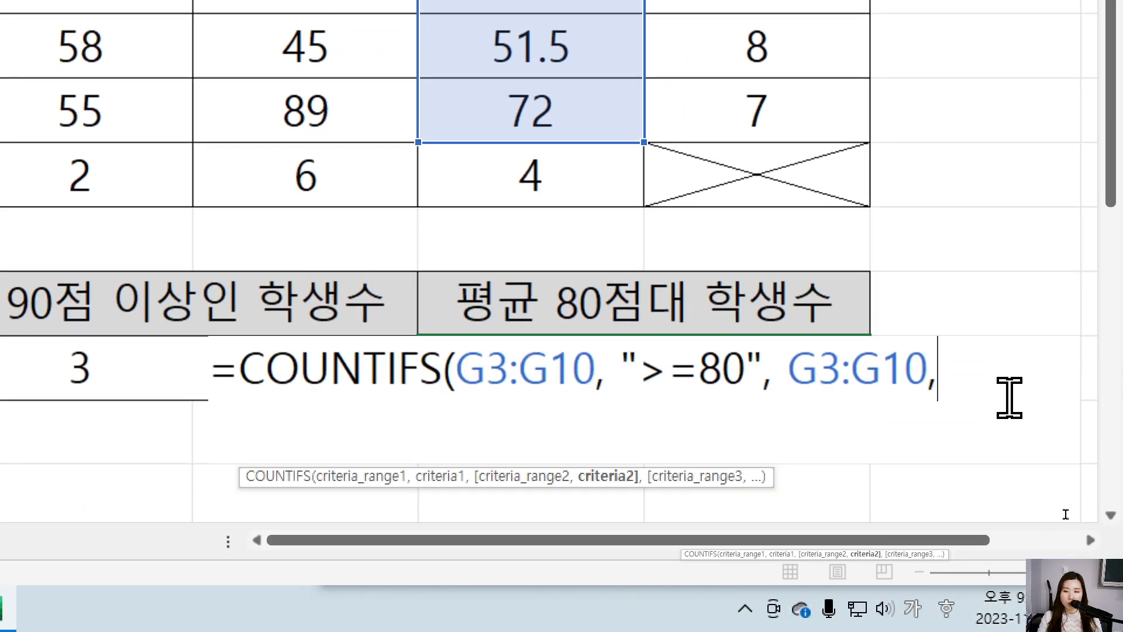
Add "<90" as the second condition of the COUNTIFS formula, then close and enter the formula.
text(")
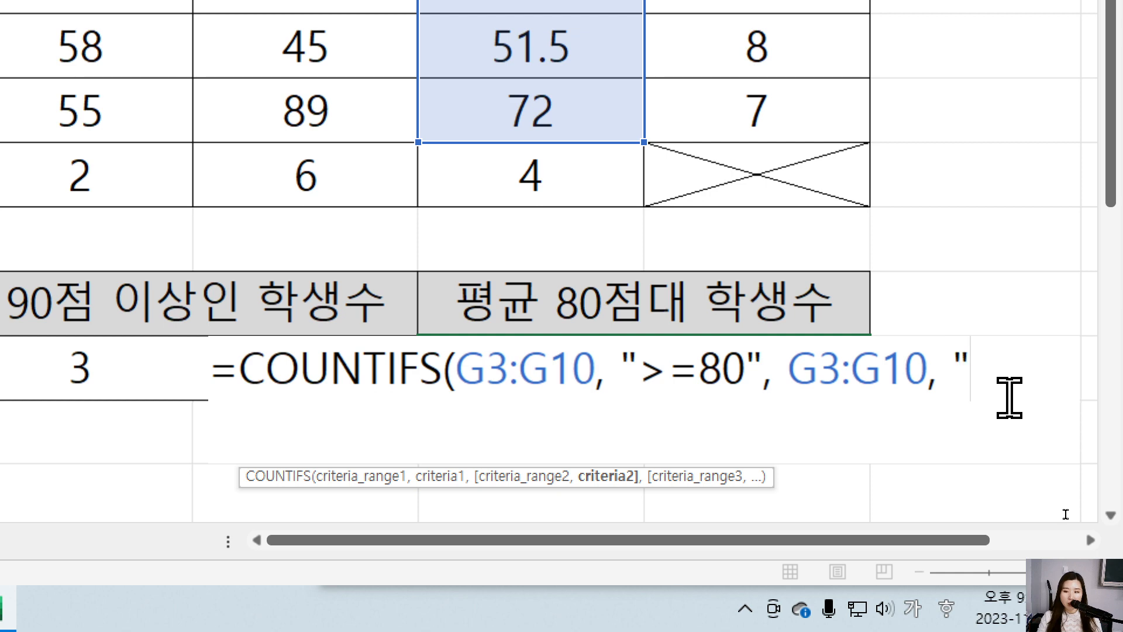
text(<)
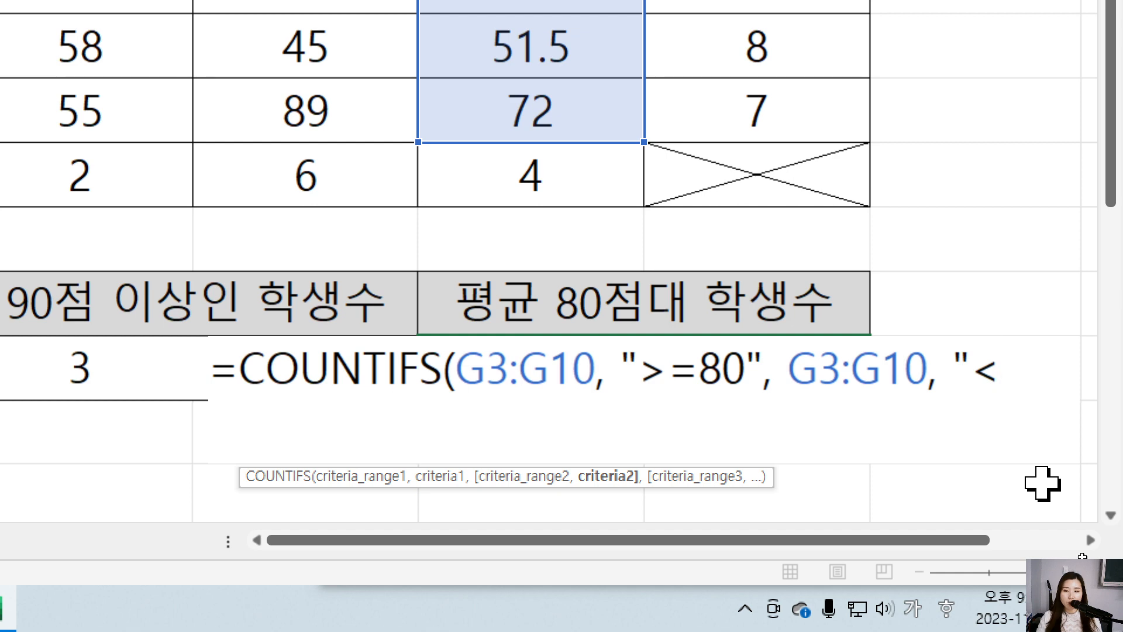
text(90)
text(")
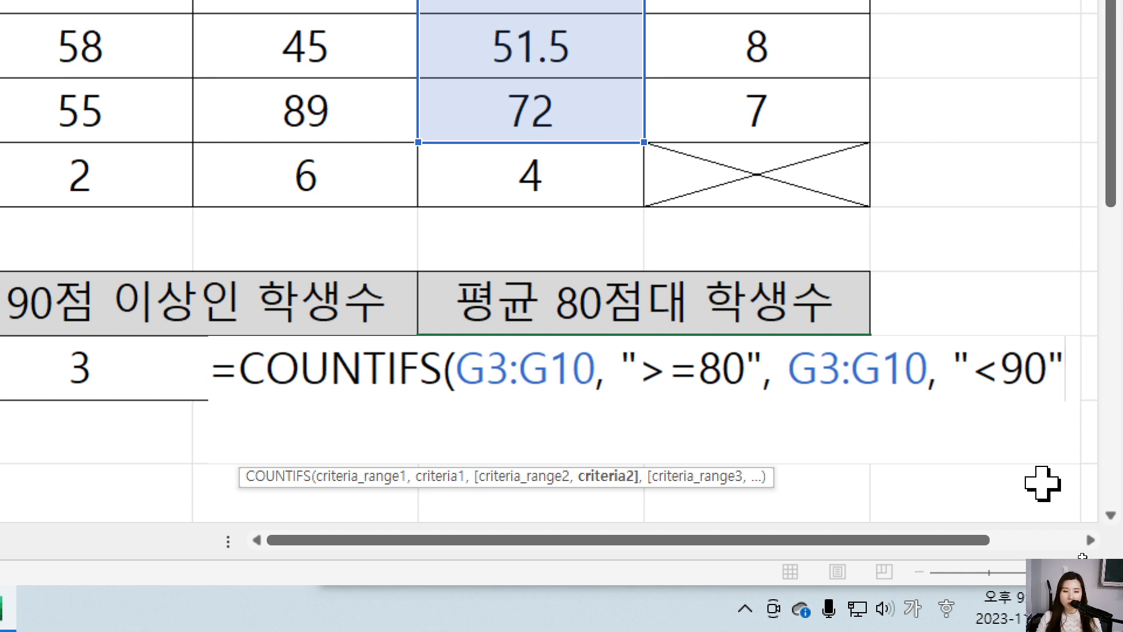
text())
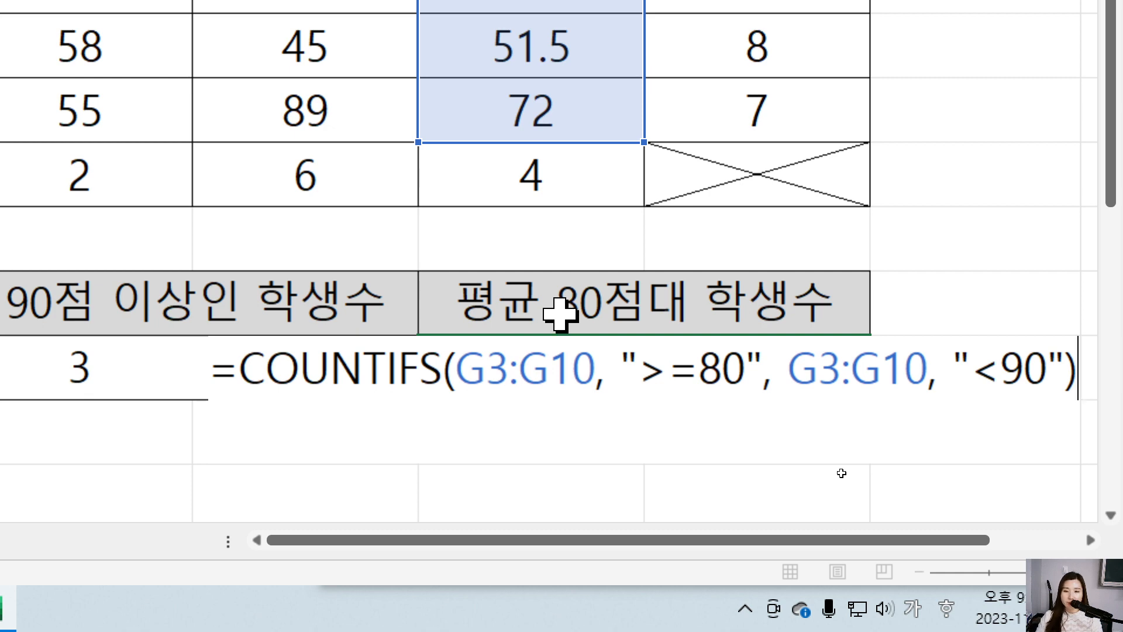
key(Return)
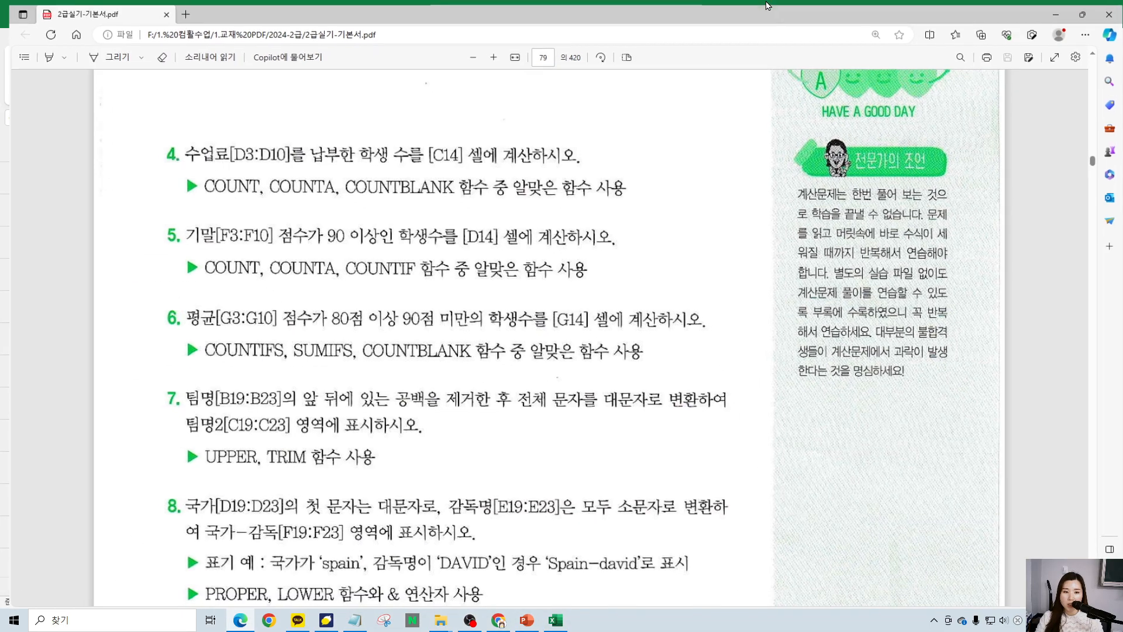
In the textbook PDF, outline exercises 7 and 8 and mark exercise 7's requirements for removing spaces and converting to uppercase.
scroll(393, 264, down, 2)
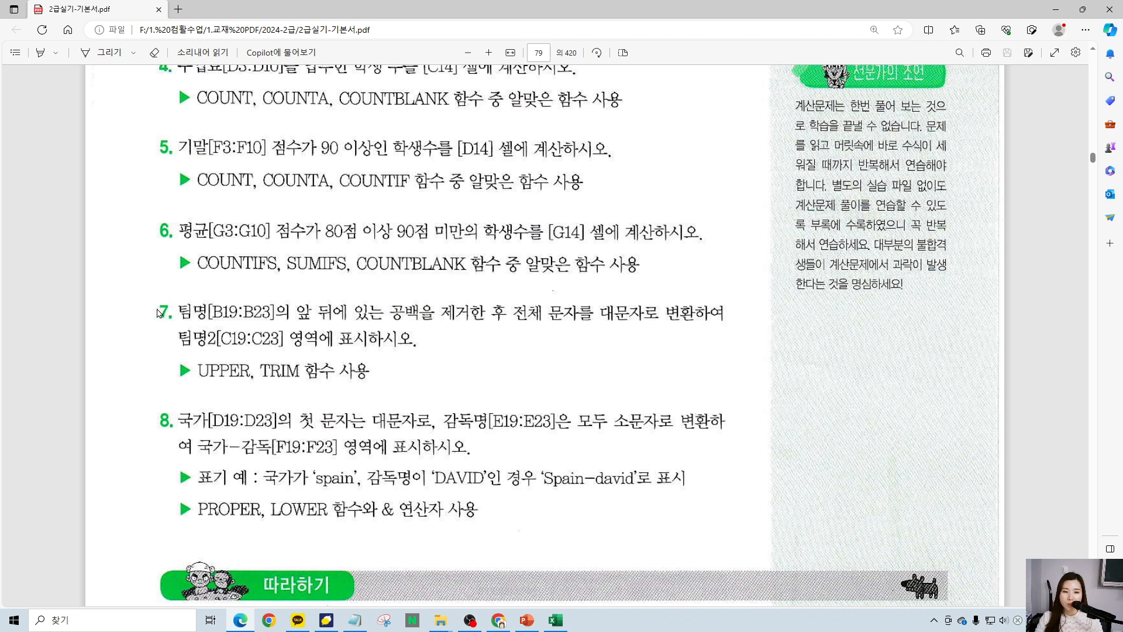
mouse_move(136, 286)
mouse_down()
mouse_move(328, 424)
mouse_move(754, 539)
mouse_up()
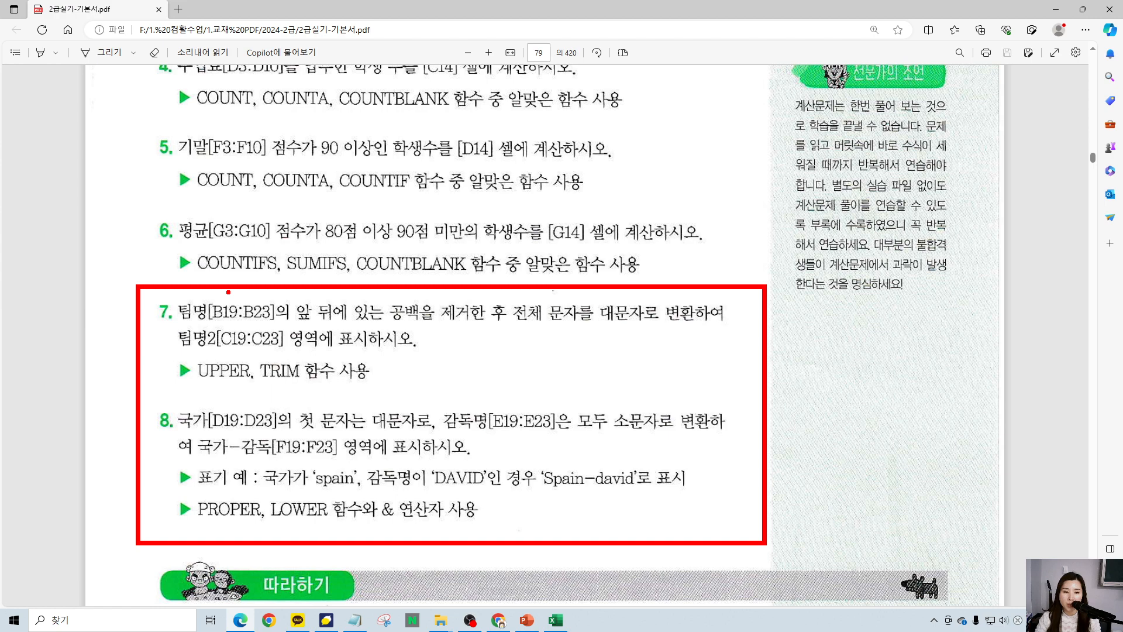
key(Escape)
mouse_move(285, 322)
mouse_down()
mouse_move(443, 323)
mouse_move(386, 332)
mouse_move(475, 279)
mouse_move(477, 347)
mouse_move(570, 322)
mouse_move(677, 337)
mouse_up()
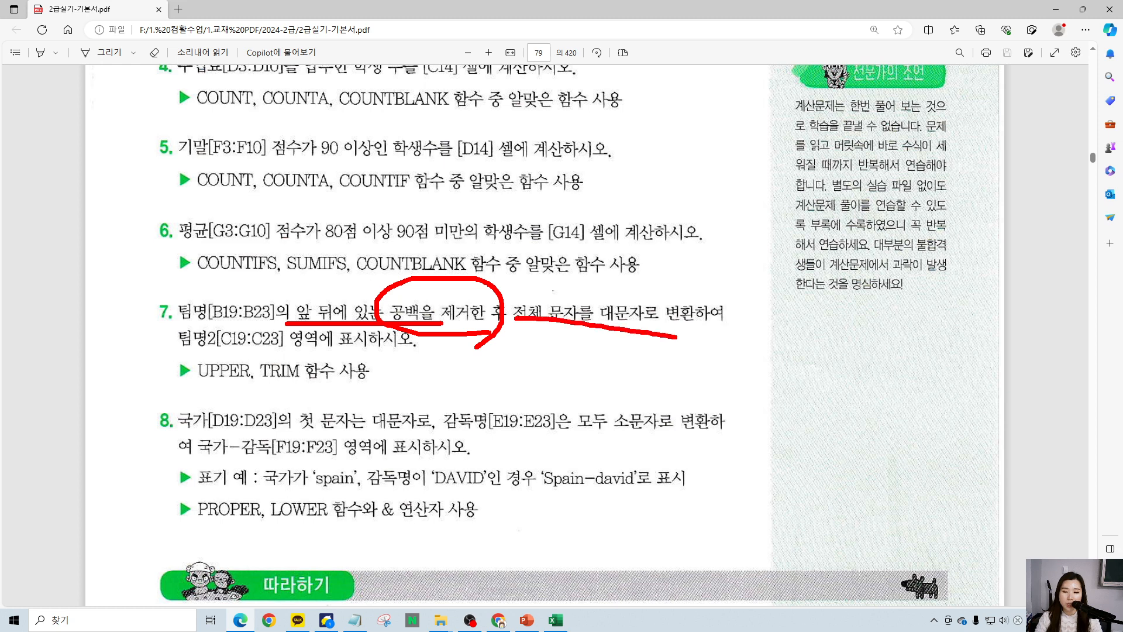
mouse_move(655, 275)
mouse_down()
mouse_move(671, 304)
mouse_move(734, 253)
mouse_up()
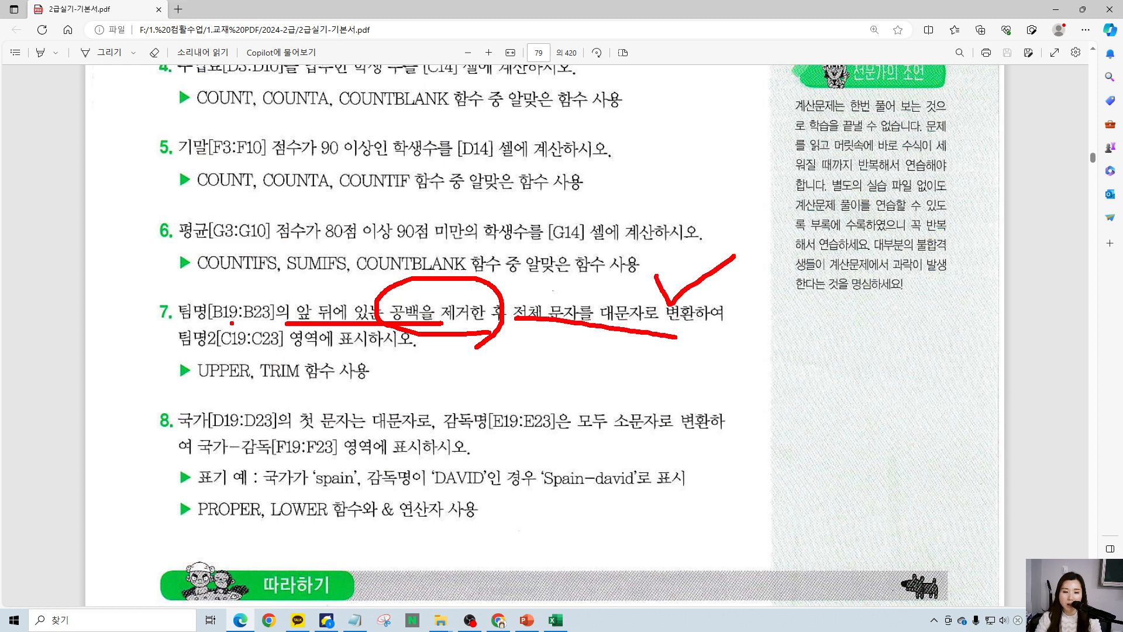
drag(187, 354, 491, 363)
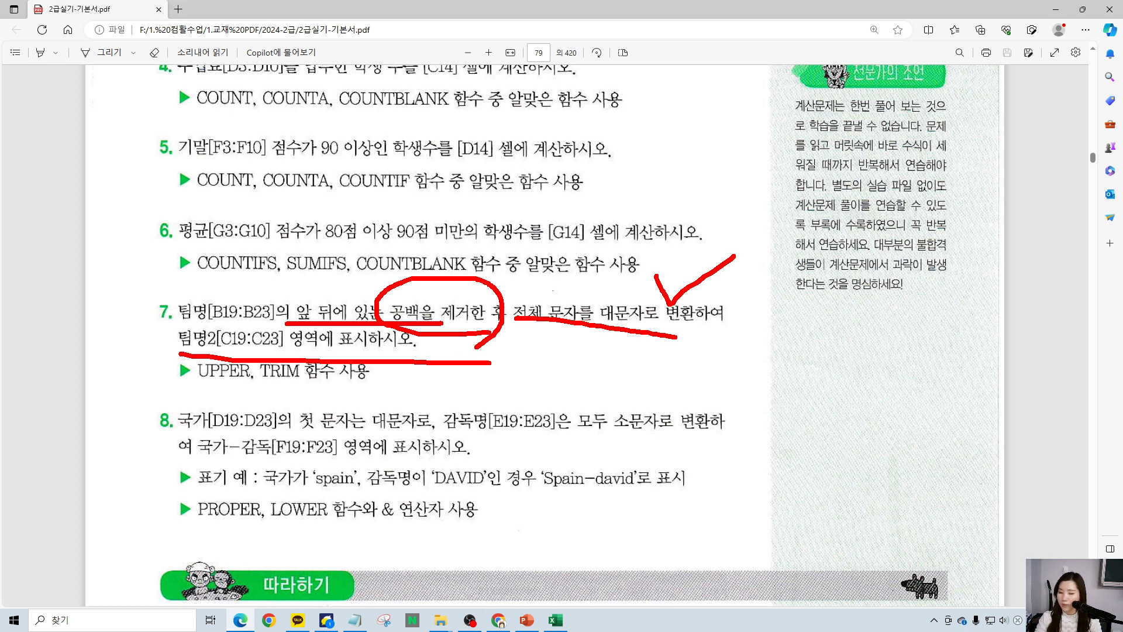
mouse_move(180, 388)
mouse_down()
mouse_move(409, 399)
mouse_move(452, 337)
mouse_up()
key(Escape)
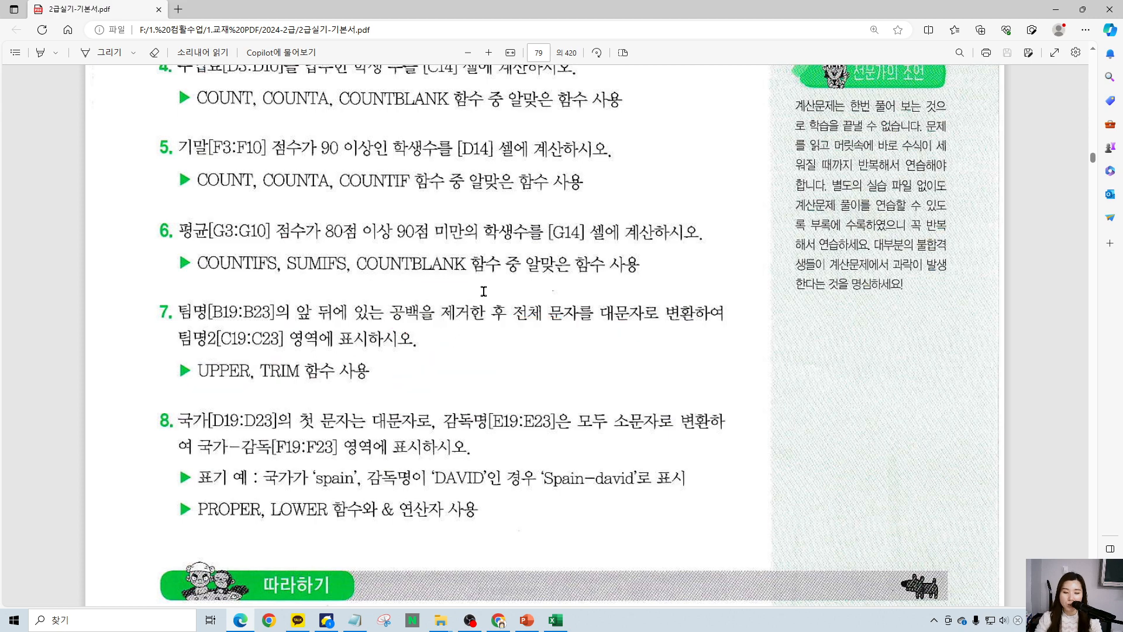
Return to the Excel workbook, select C19 in the second table and outline the team names in B19:B23.
drag(694, 4, 0, 188)
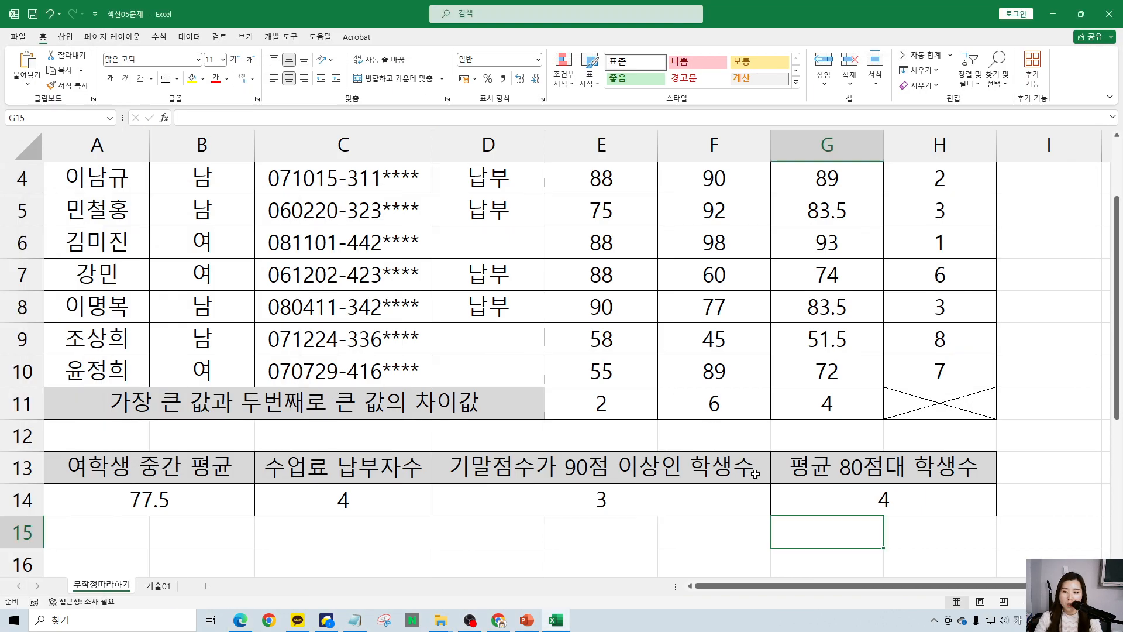
scroll(758, 472, down, 3)
click(319, 368)
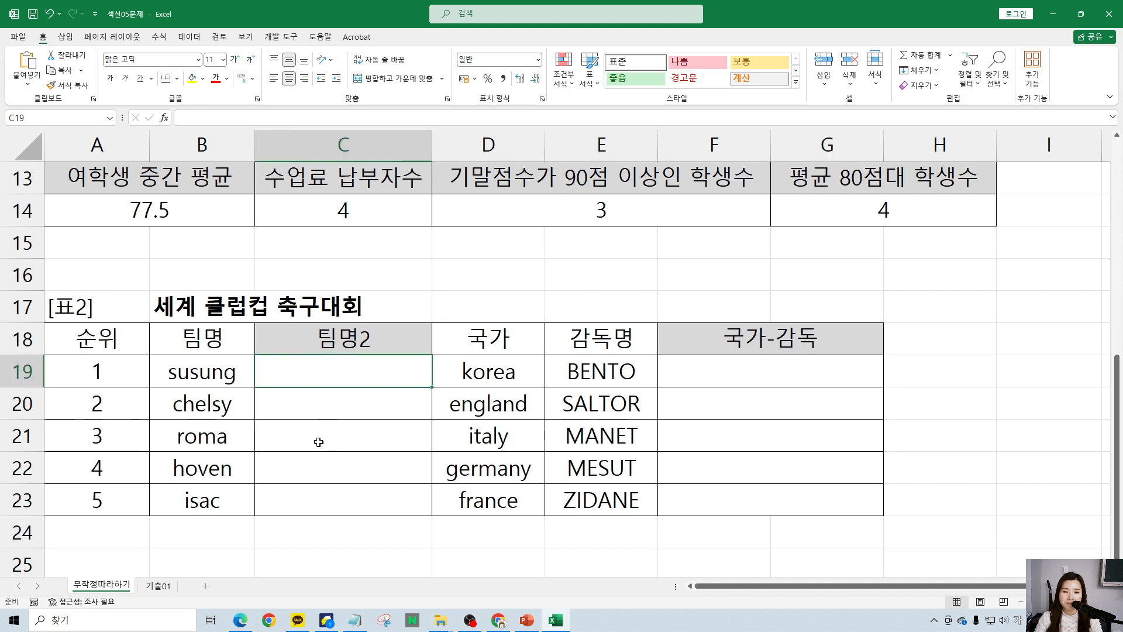
mouse_move(176, 357)
mouse_down()
mouse_move(155, 444)
mouse_move(243, 358)
mouse_up()
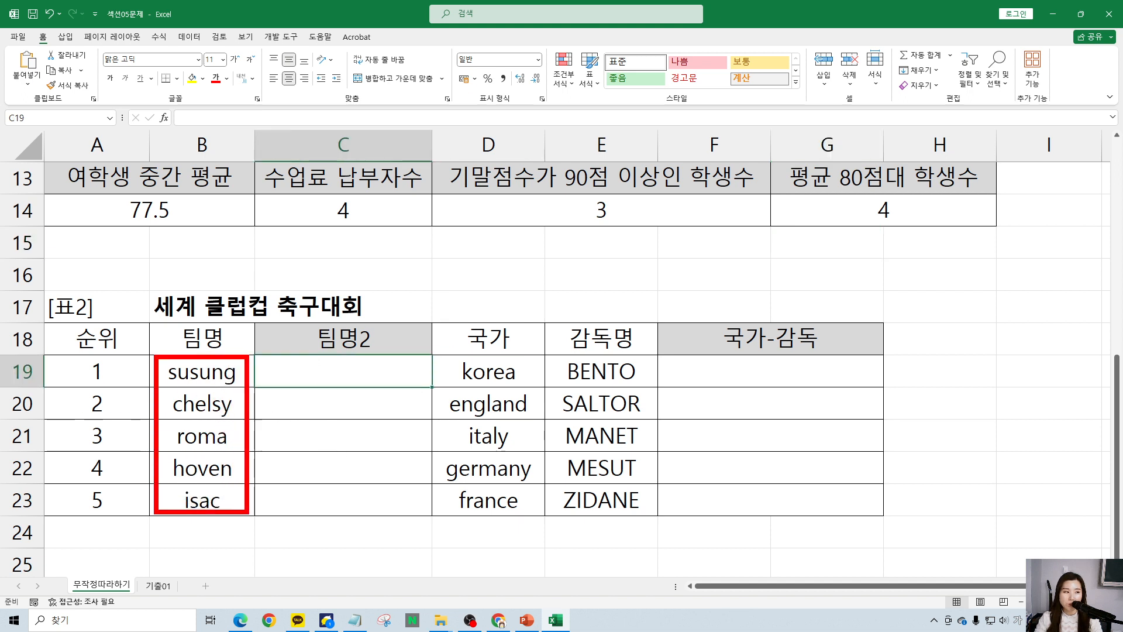
key(Escape)
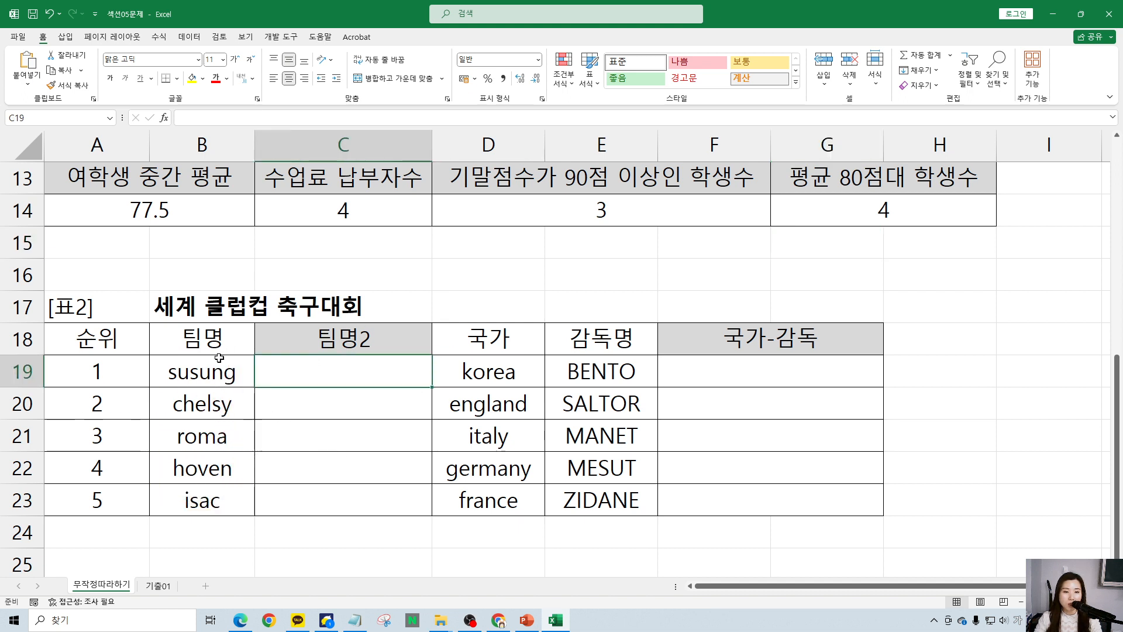
Inspect the contents of cell B19 for spaces before and after the team name.
double_click(190, 369)
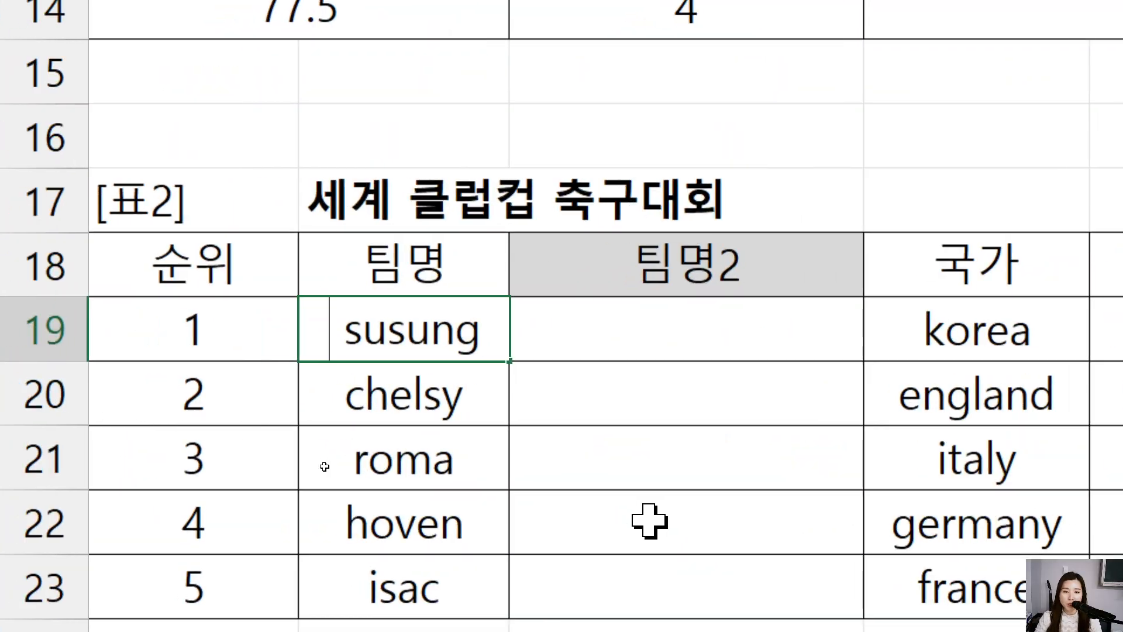
key(Left)
key(Right)
key(Right)
key(Right)
key(Right)
key(Left)
key(Right)
key(Left)
key(Right)
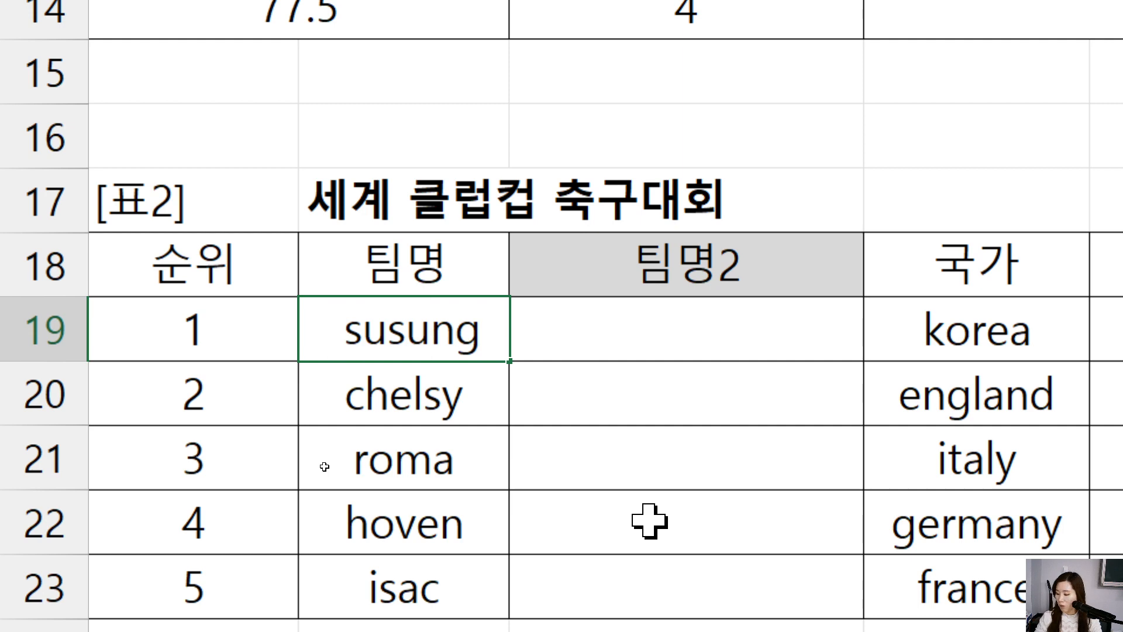
key(Right)
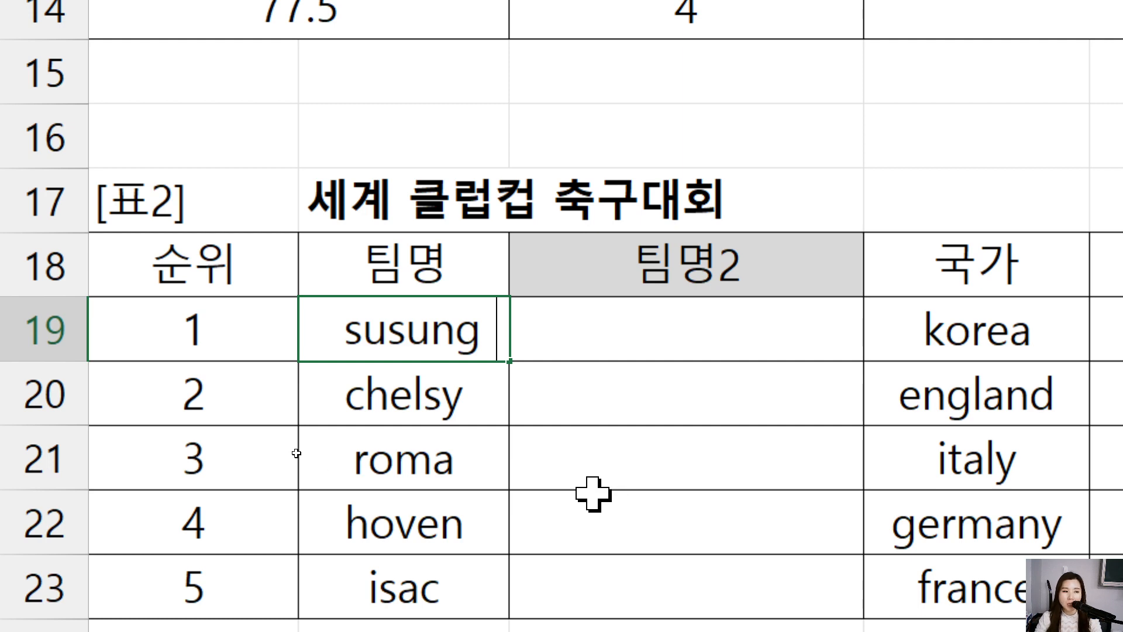
Switch to the textbook PDF and match exercise 7's UPPER and TRIM functions to the uppercase and space-removal requirements.
key(alt+Tab)
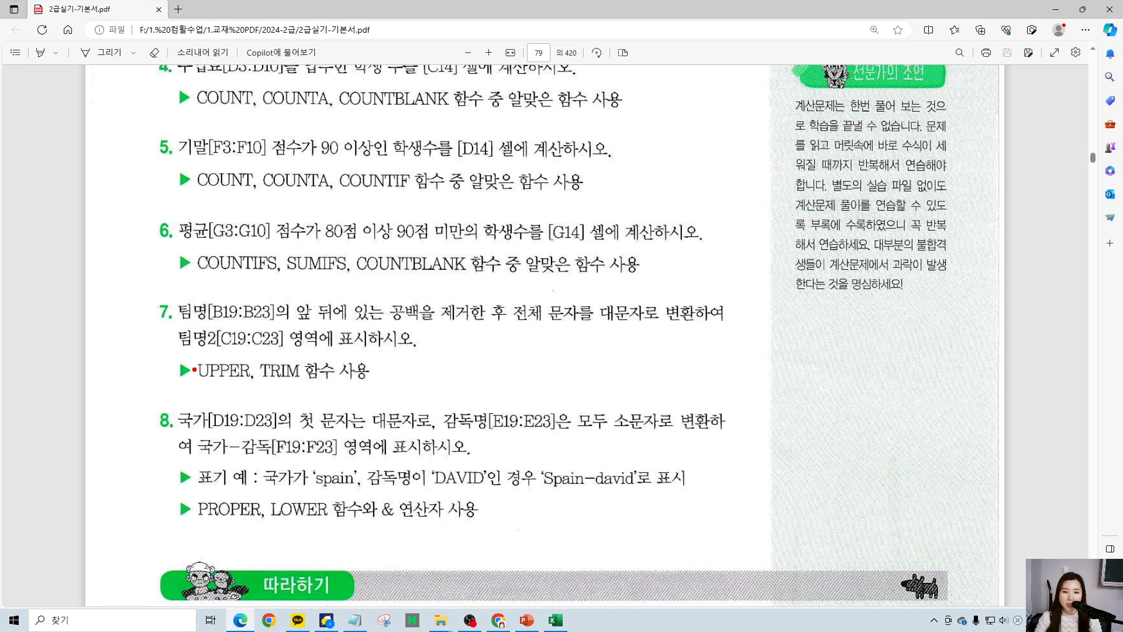
drag(180, 350, 252, 395)
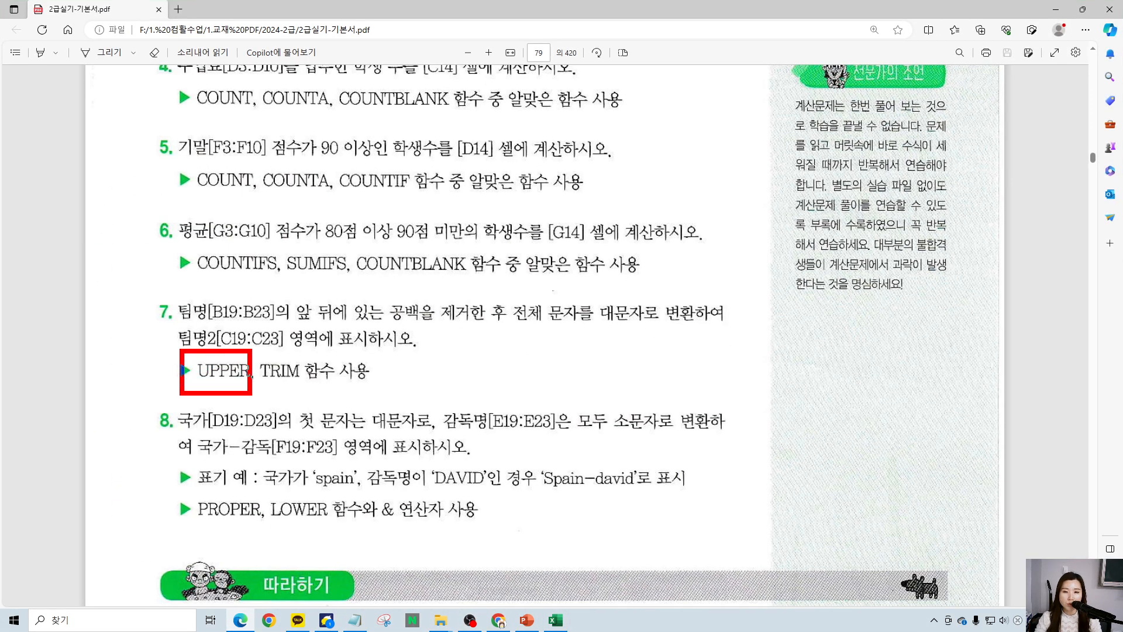
mouse_move(580, 290)
mouse_down()
mouse_move(657, 335)
mouse_move(308, 279)
mouse_move(225, 352)
mouse_up()
drag(225, 352, 287, 349)
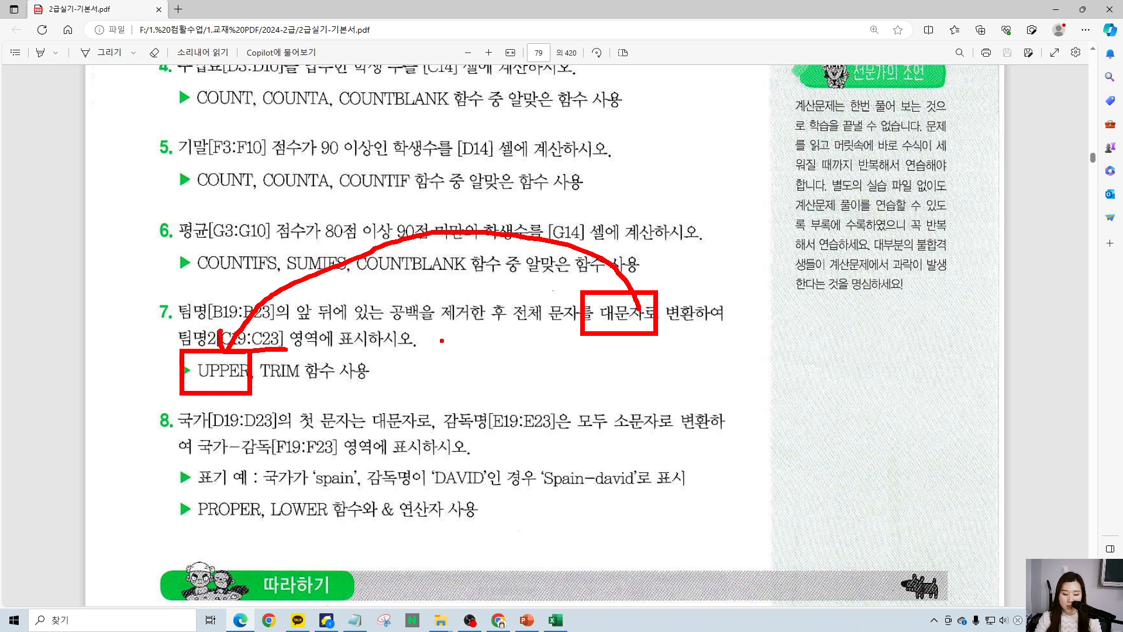
key(t)
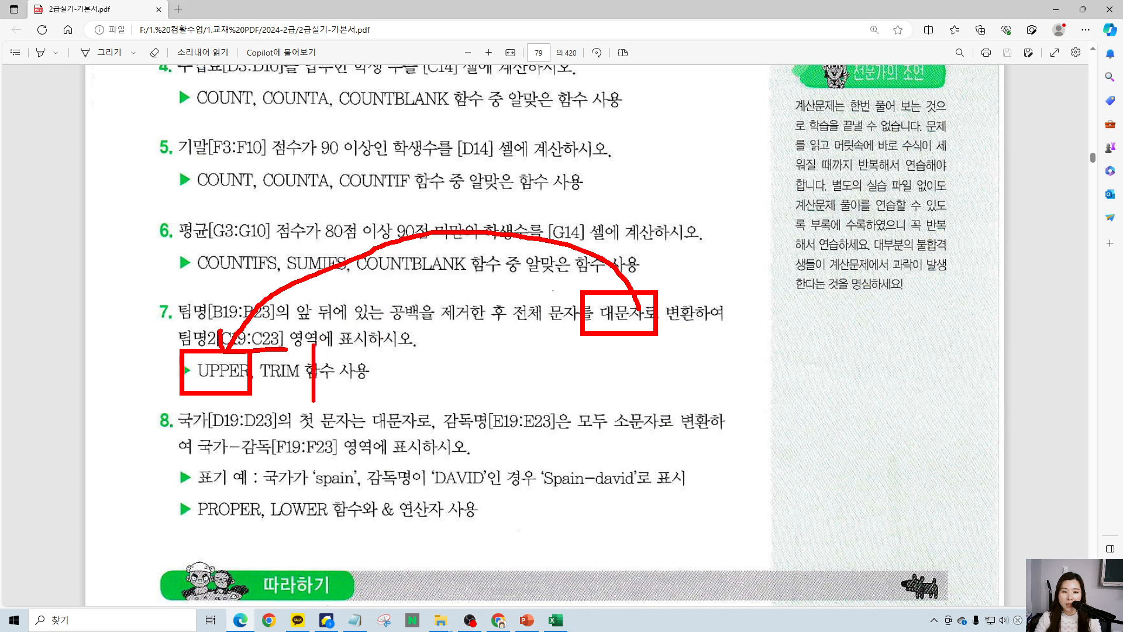
key(Escape)
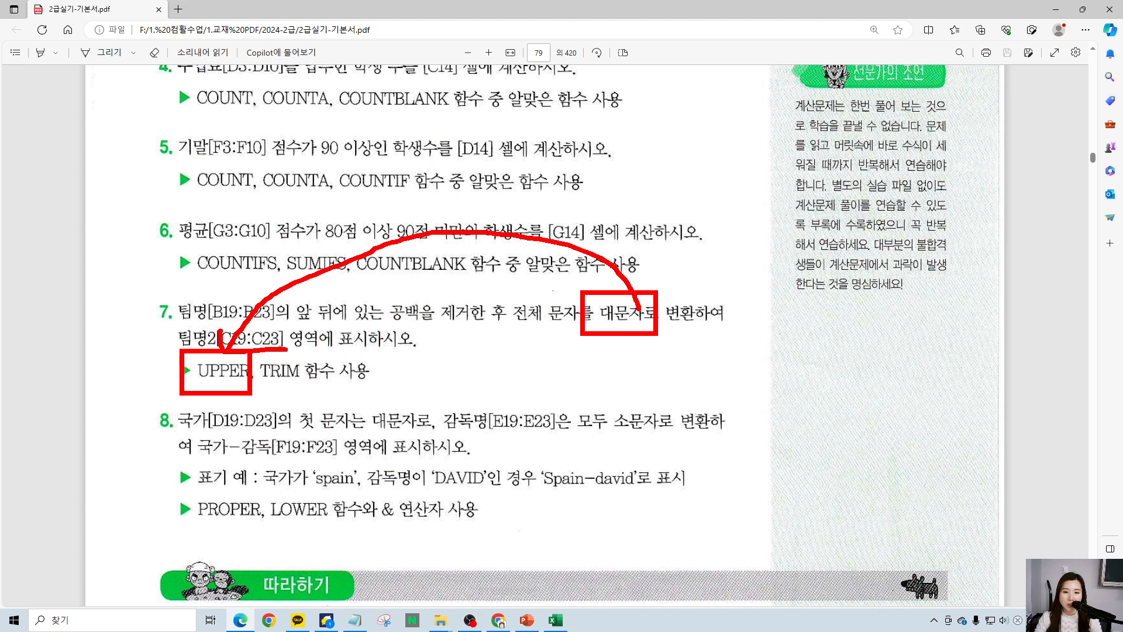
drag(376, 292, 509, 322)
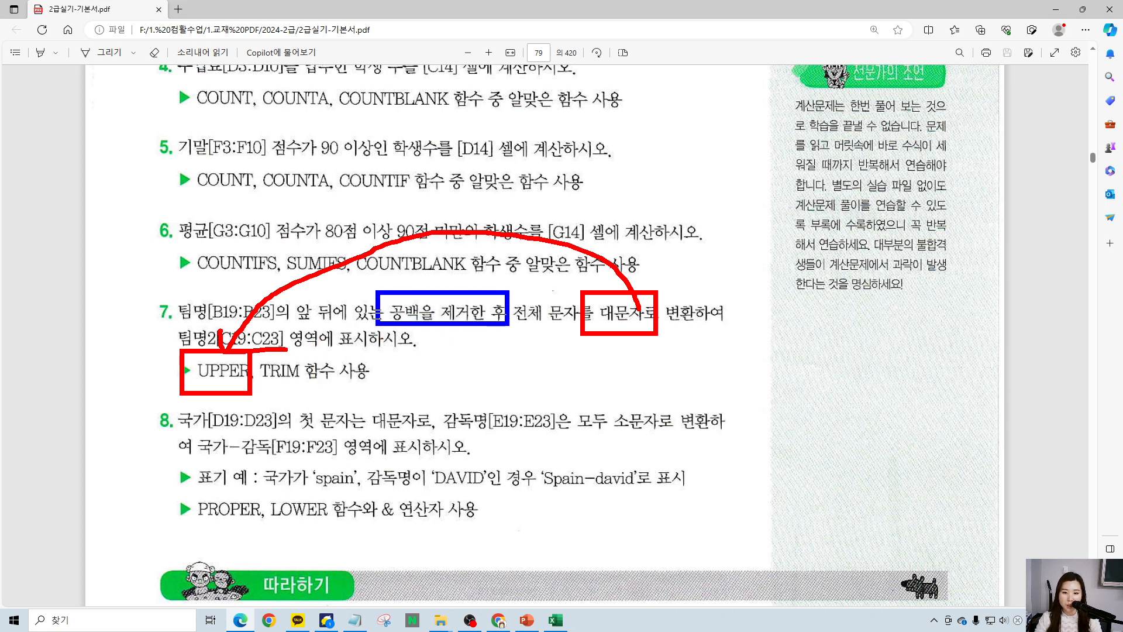
drag(257, 354, 332, 389)
mouse_move(419, 313)
mouse_down()
mouse_move(310, 354)
mouse_move(436, 363)
mouse_up()
key(Escape)
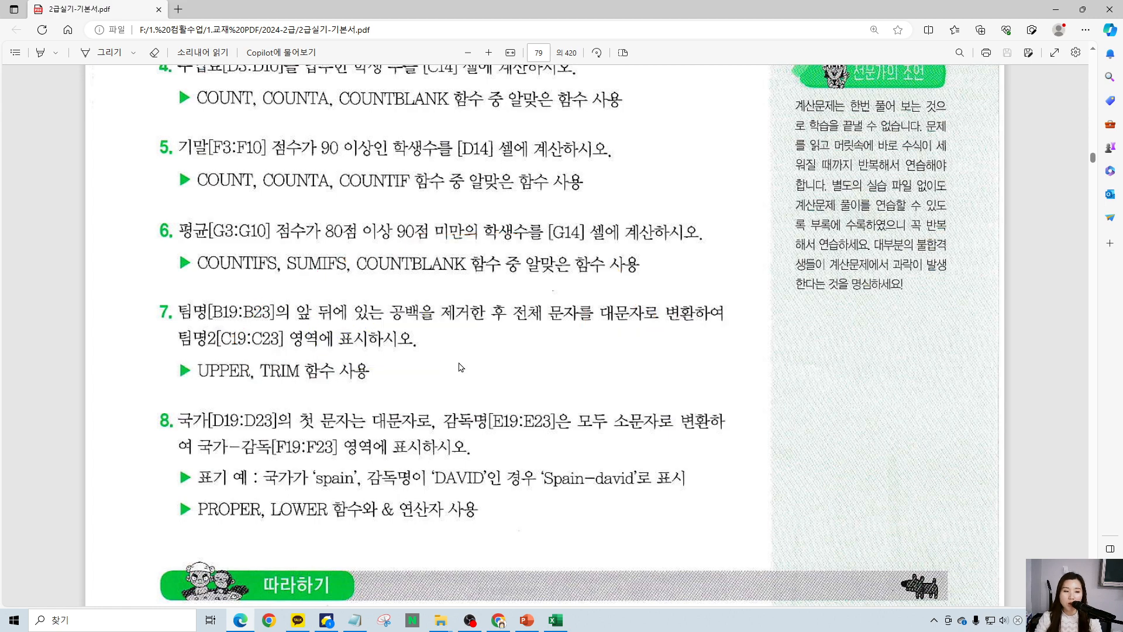
Return to the Excel workbook, start a TRIM formula in cell C19 and cut it back to =TRI.
drag(916, 3, 0, 26)
click(373, 367)
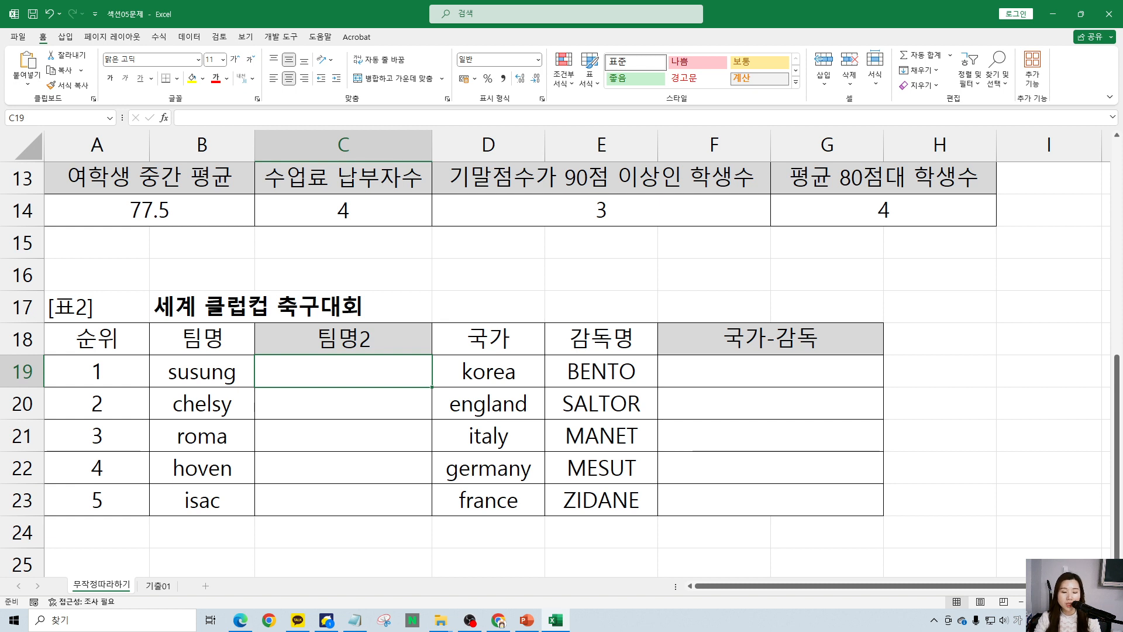
text(=ㅅㄱ)
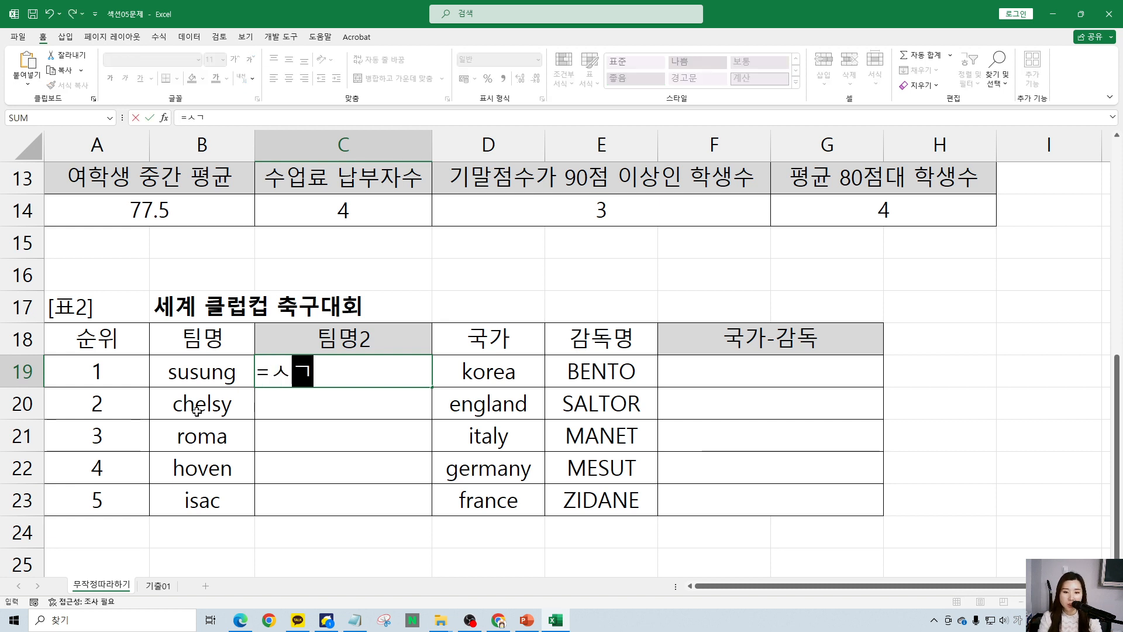
key(BackSpace)
key(Hangul)
text(tri)
key(Tab)
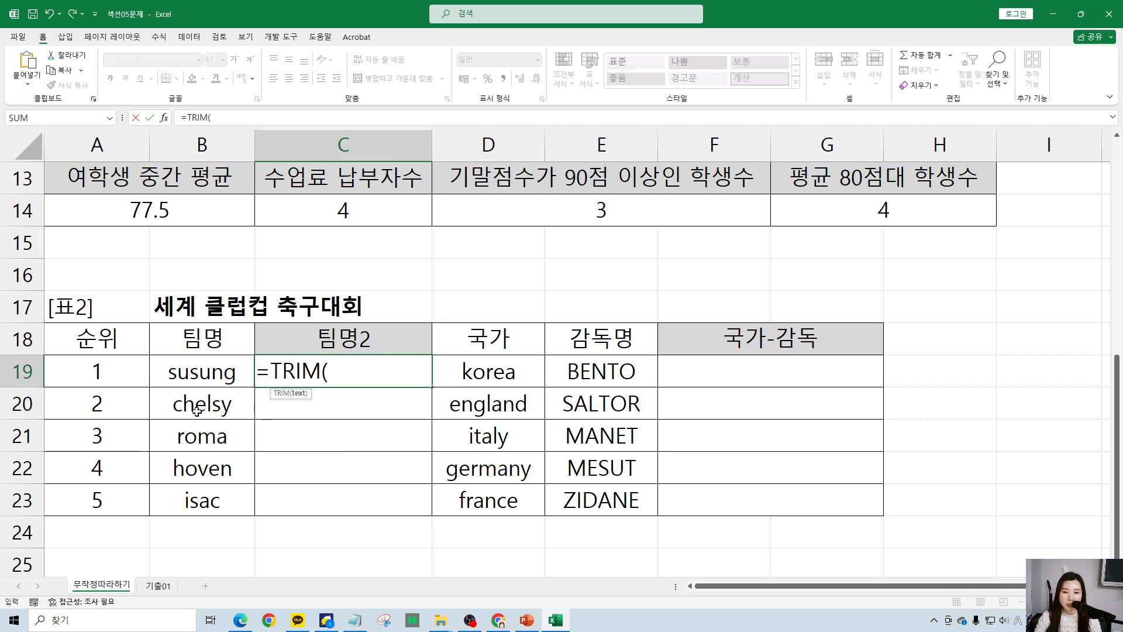
key(BackSpace)
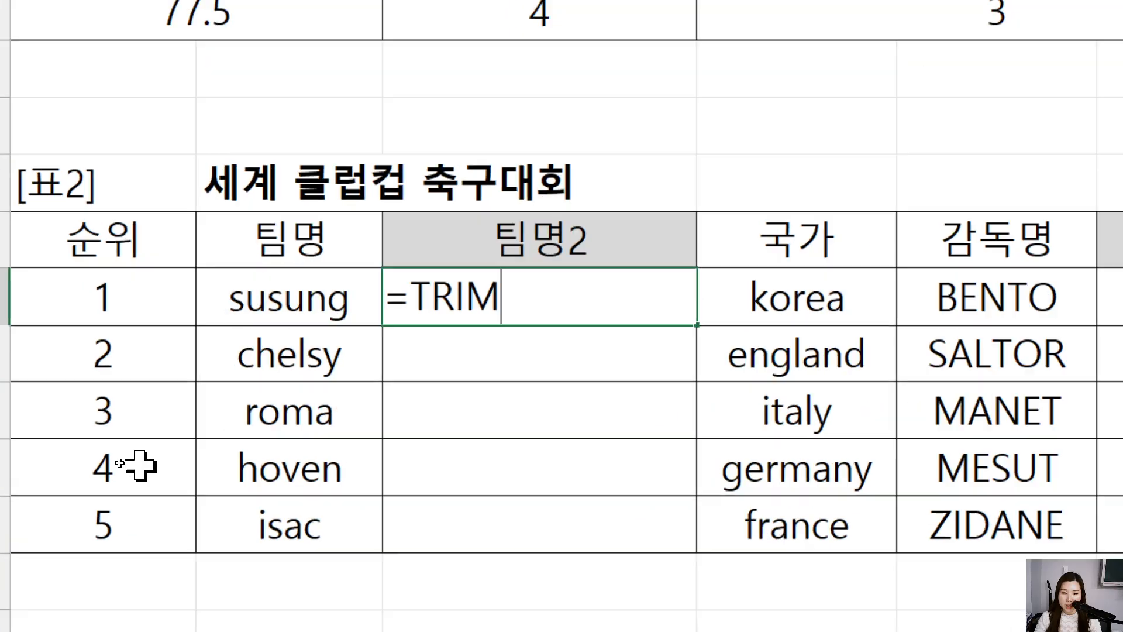
key(BackSpace)
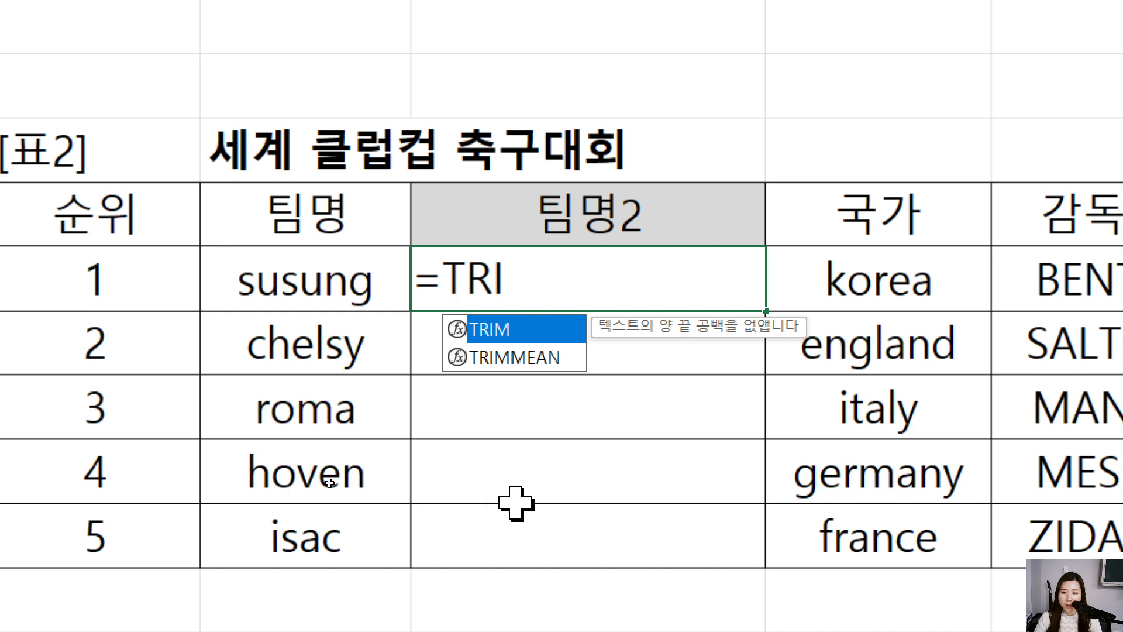
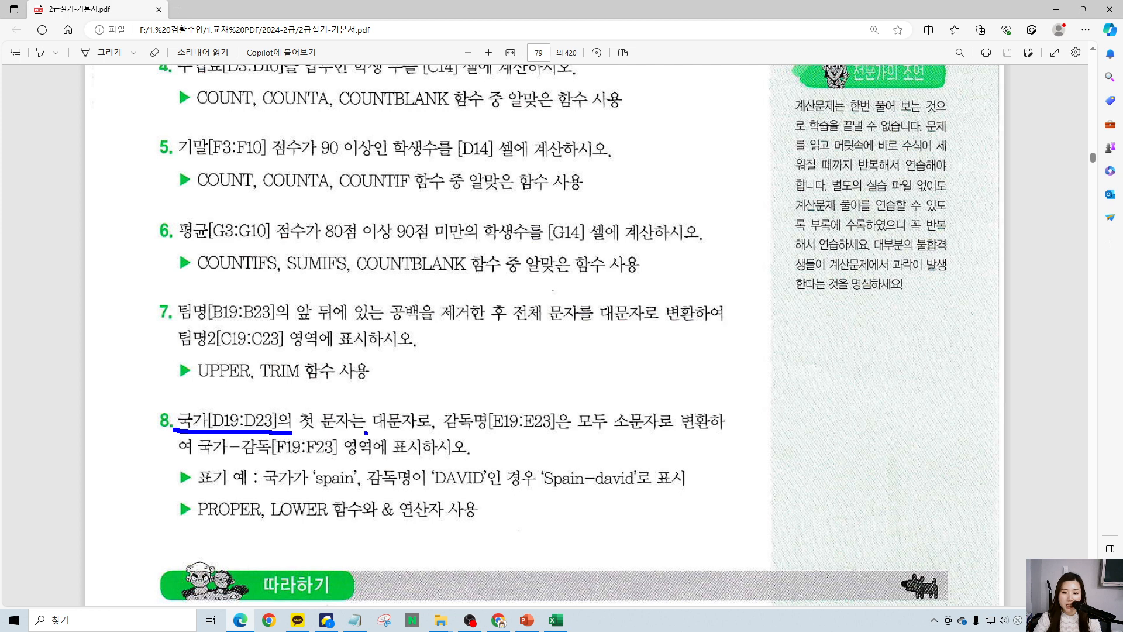
Match exercise 8's PROPER and LOWER functions to its capitalisation requirements, and compare them with UPPER in exercise 7.
drag(297, 405, 439, 438)
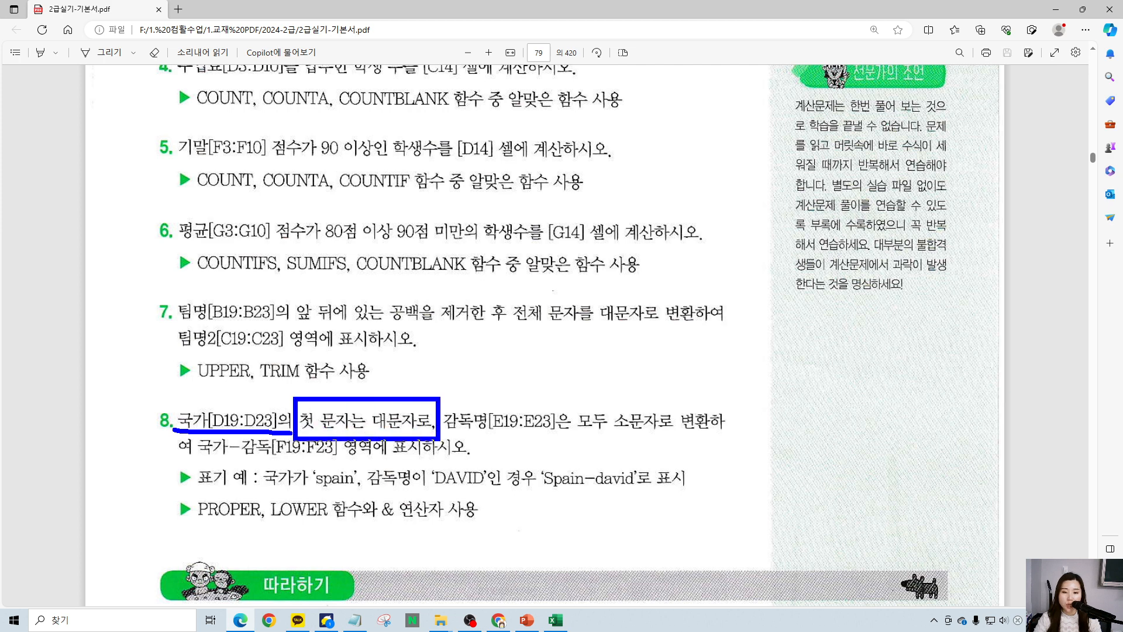
mouse_move(342, 396)
mouse_down()
mouse_move(143, 350)
mouse_move(193, 553)
mouse_move(228, 533)
mouse_up()
drag(183, 488, 266, 533)
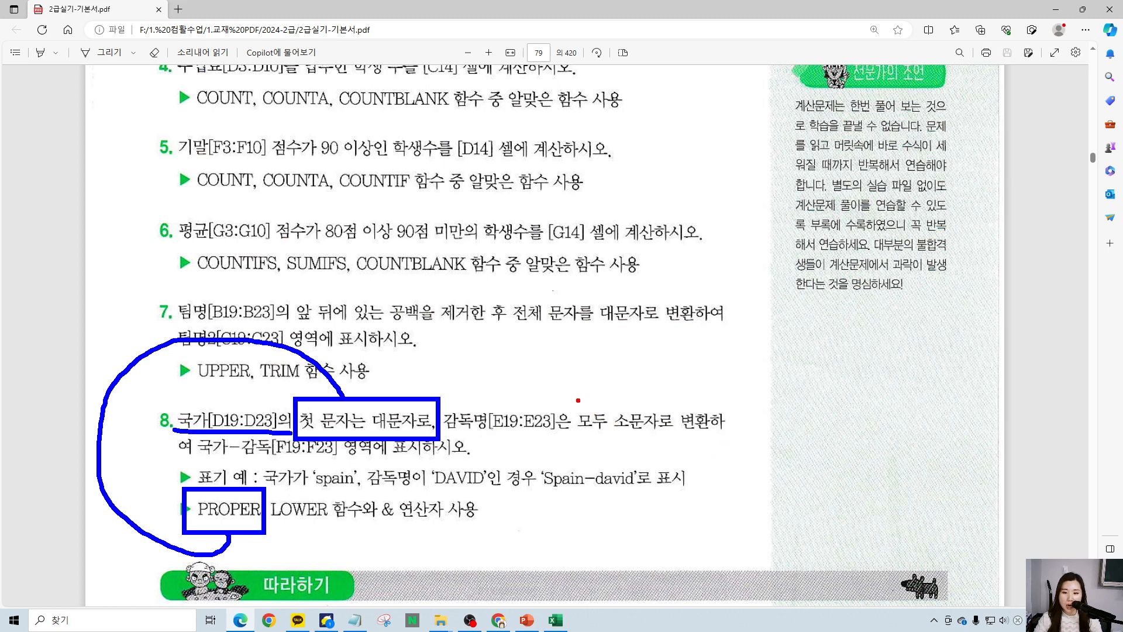
drag(572, 405, 713, 436)
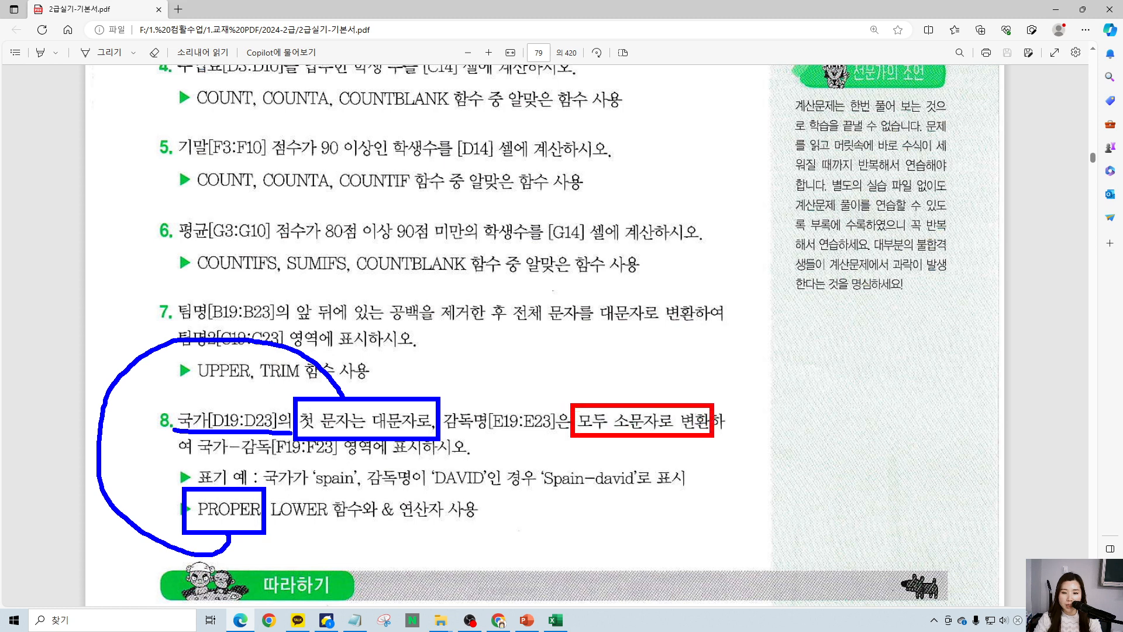
drag(267, 486, 324, 530)
mouse_move(645, 431)
mouse_down()
mouse_move(468, 557)
mouse_move(326, 522)
mouse_move(316, 547)
mouse_move(345, 530)
mouse_up()
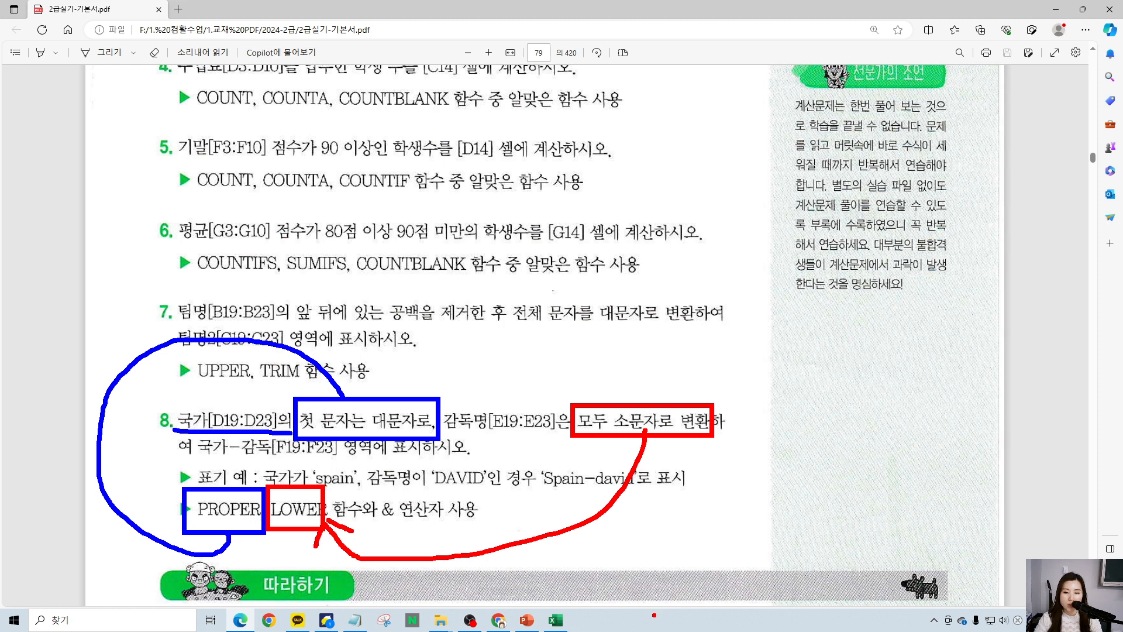
drag(641, 360, 753, 326)
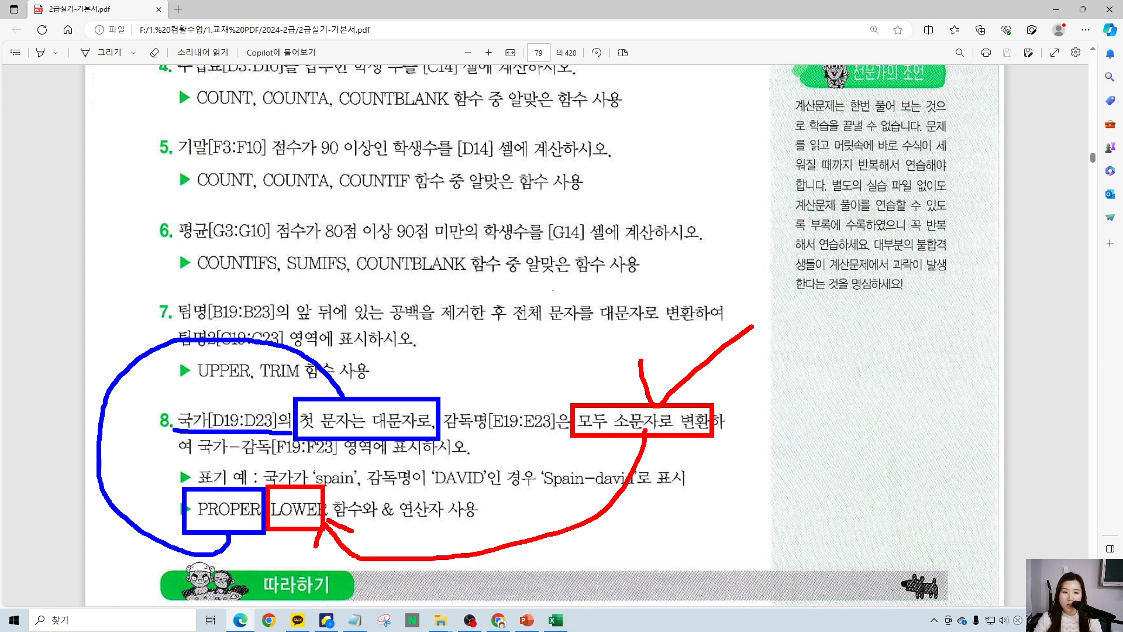
mouse_move(257, 382)
mouse_down()
mouse_move(187, 367)
mouse_move(261, 358)
mouse_move(243, 388)
mouse_up()
drag(588, 286, 662, 330)
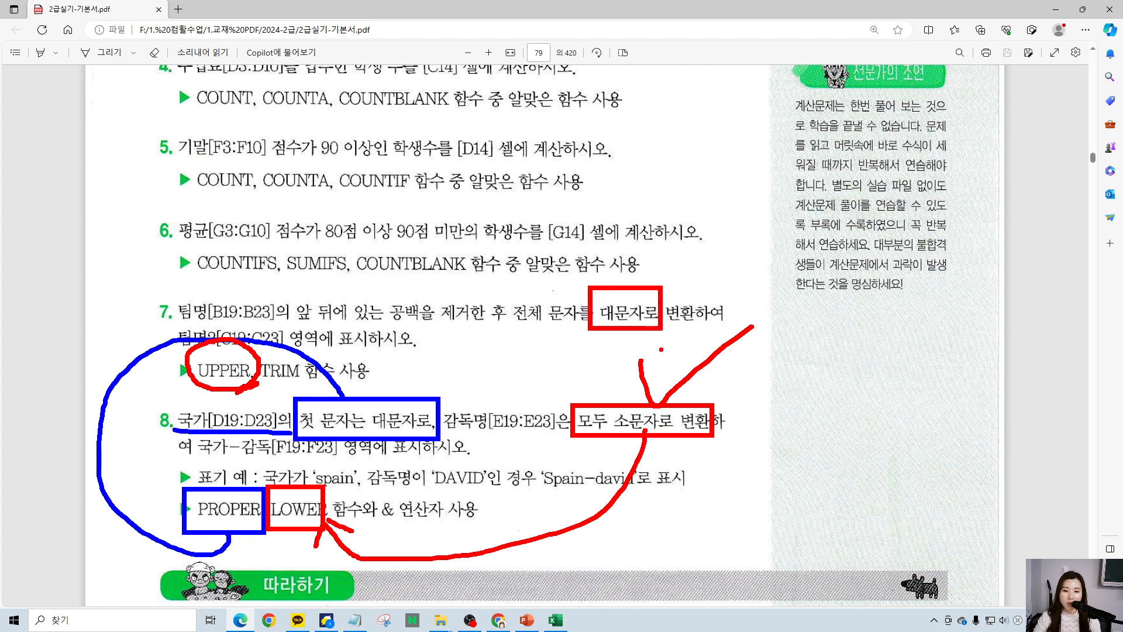
key(Escape)
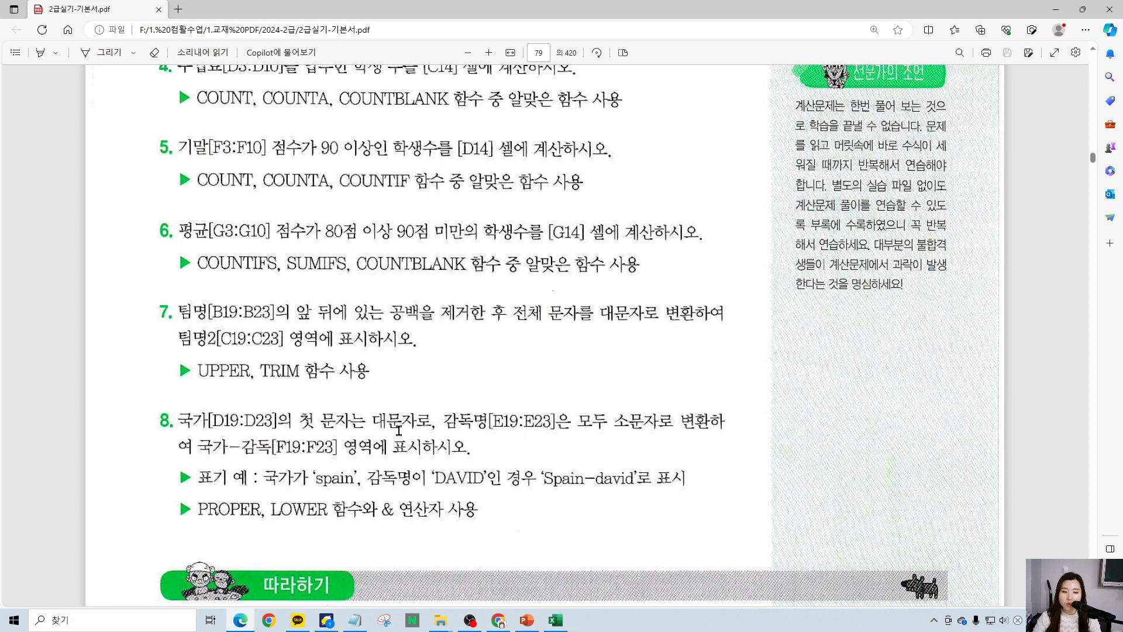
Examine exercise 8's output range F19:F23, its Spain-david example with the hyphen, and the functions and operator it requires.
drag(199, 445, 455, 459)
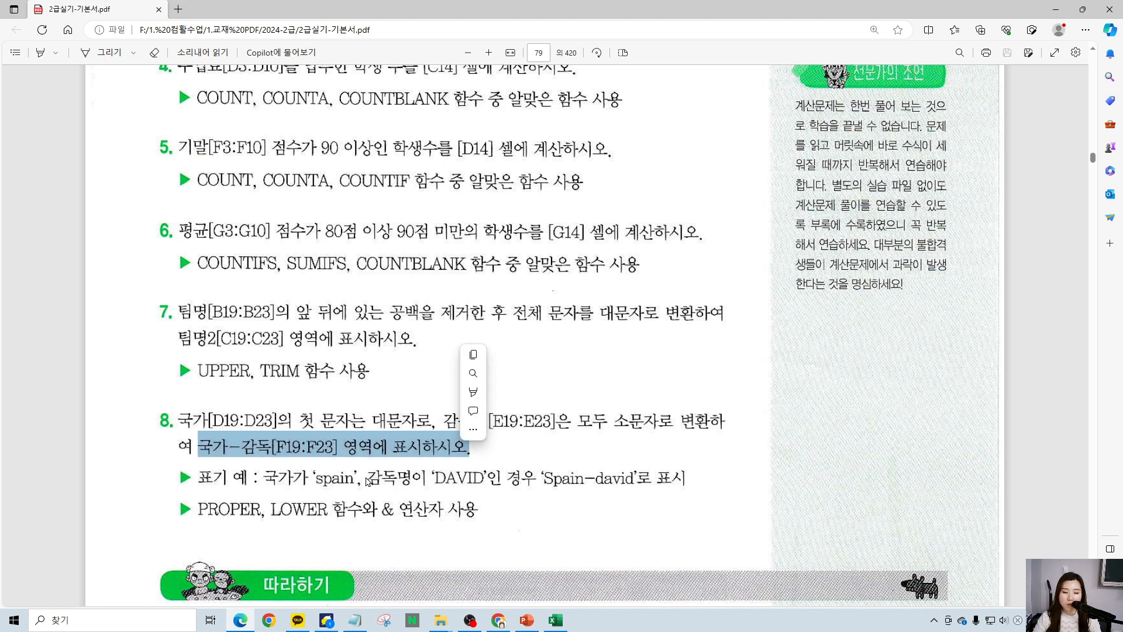
click(351, 480)
drag(264, 477, 504, 479)
click(511, 488)
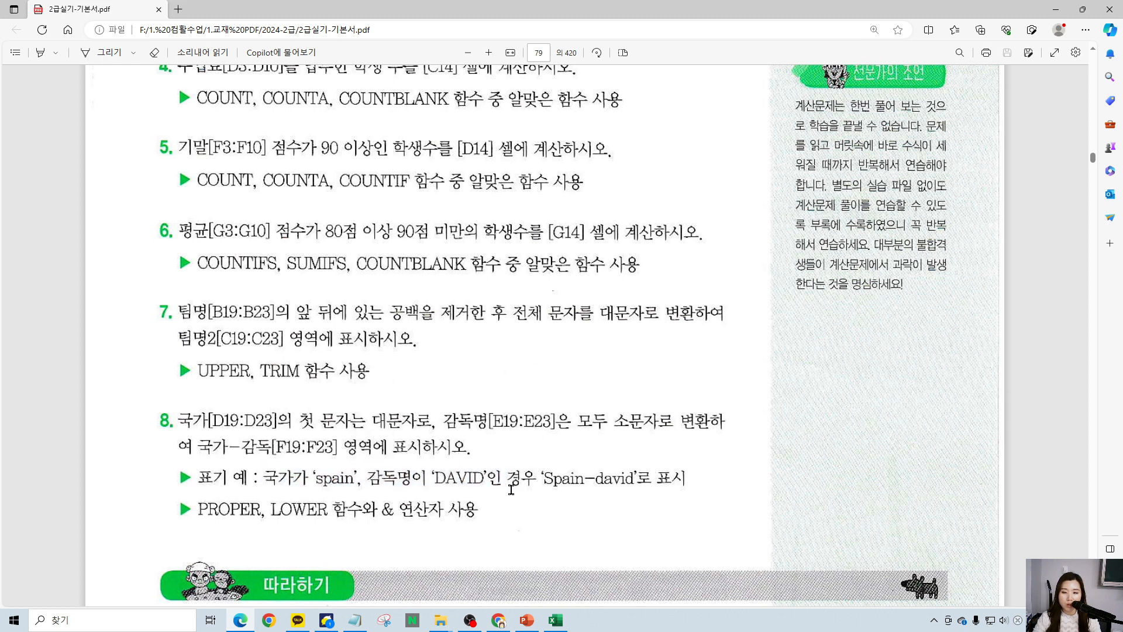
drag(542, 474, 631, 479)
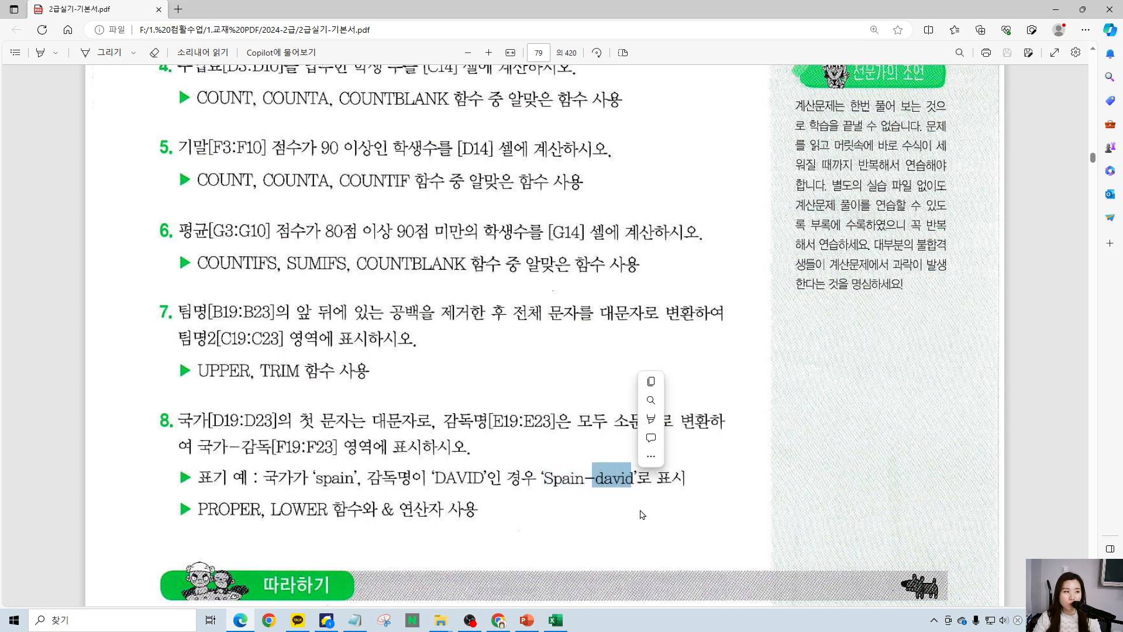
click(637, 517)
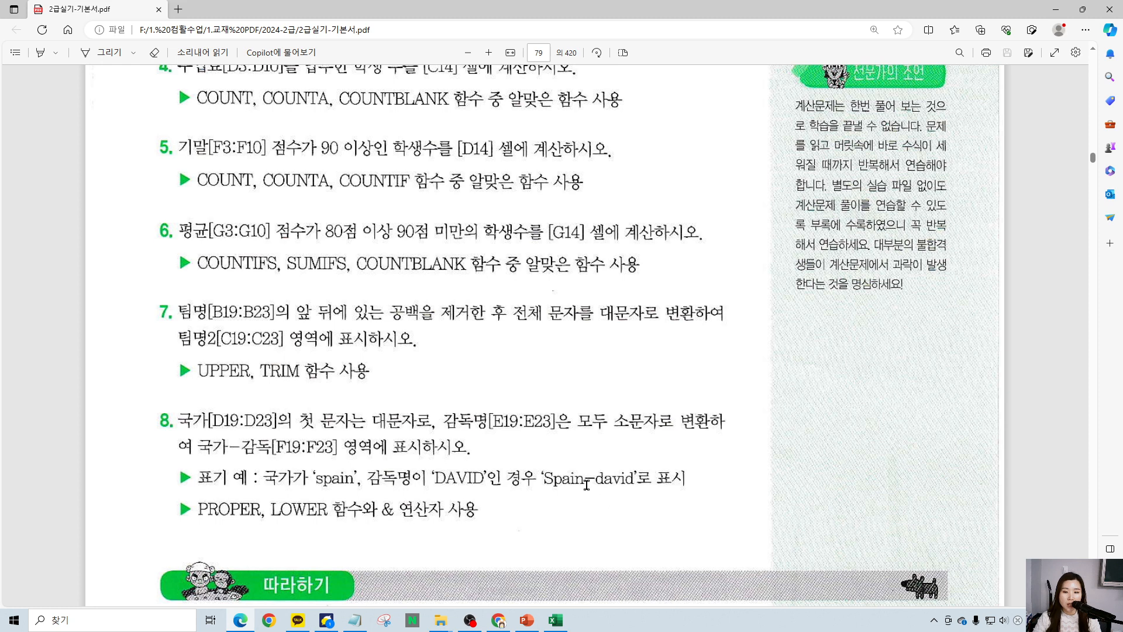
drag(585, 480, 594, 481)
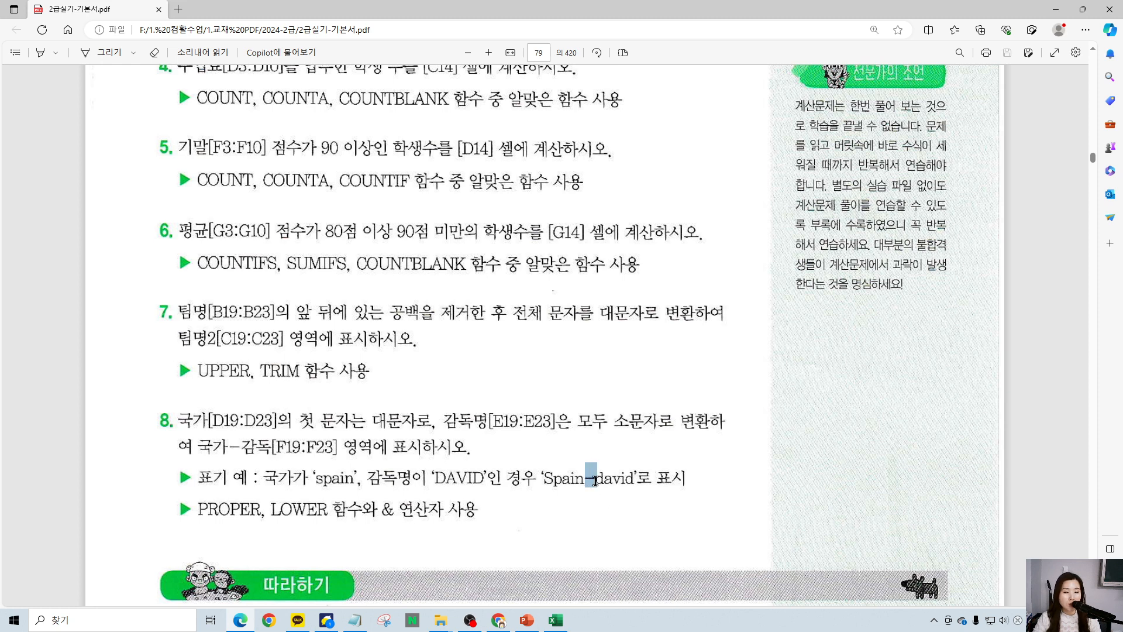
click(599, 517)
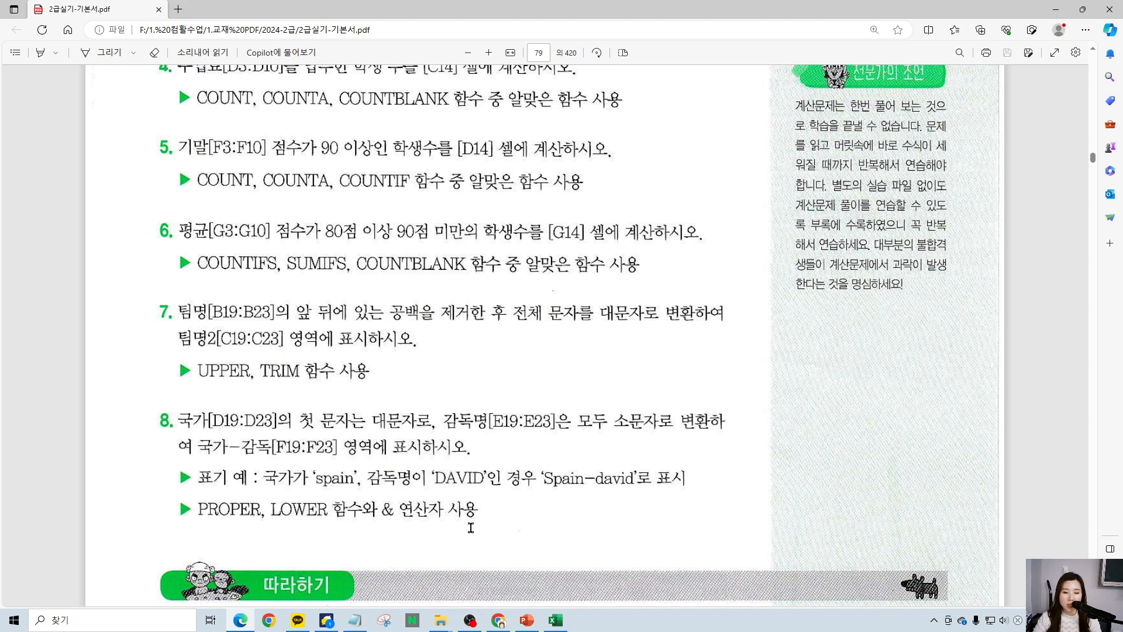
mouse_move(483, 534)
mouse_down()
mouse_move(369, 541)
mouse_move(389, 491)
mouse_move(469, 494)
mouse_move(477, 518)
mouse_up()
key(Escape)
Switch to the Excel workbook and enter the formula =PROPER(D19) in cell F19 of the second table.
key(alt+Tab)
mouse_move(661, 353)
mouse_down()
mouse_move(807, 509)
mouse_move(902, 514)
mouse_up()
key(Escape)
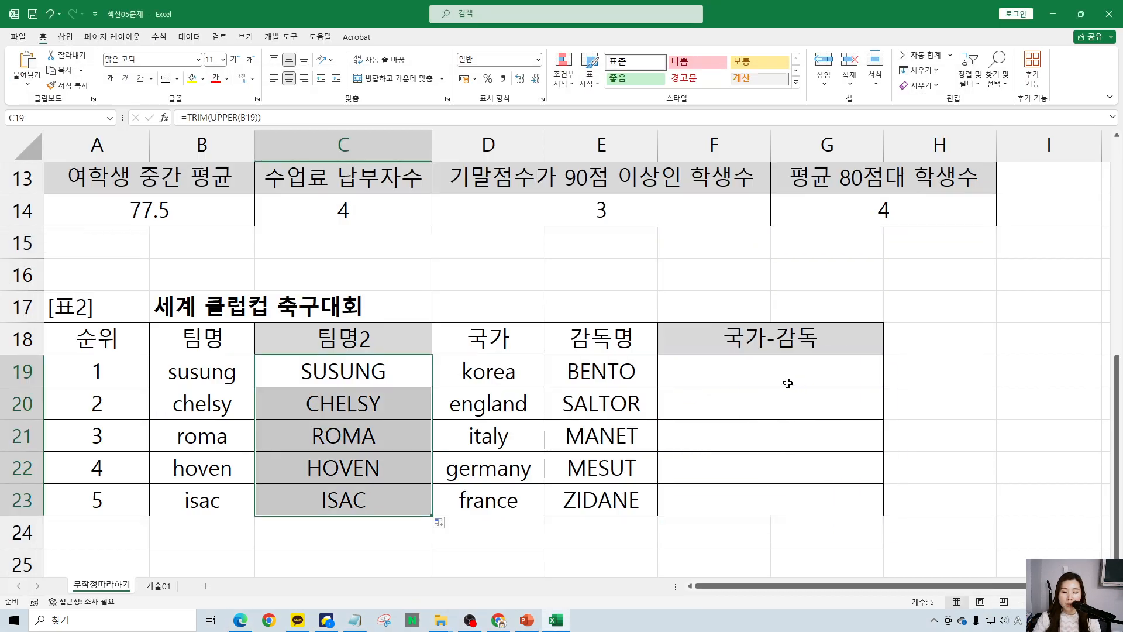
click(778, 373)
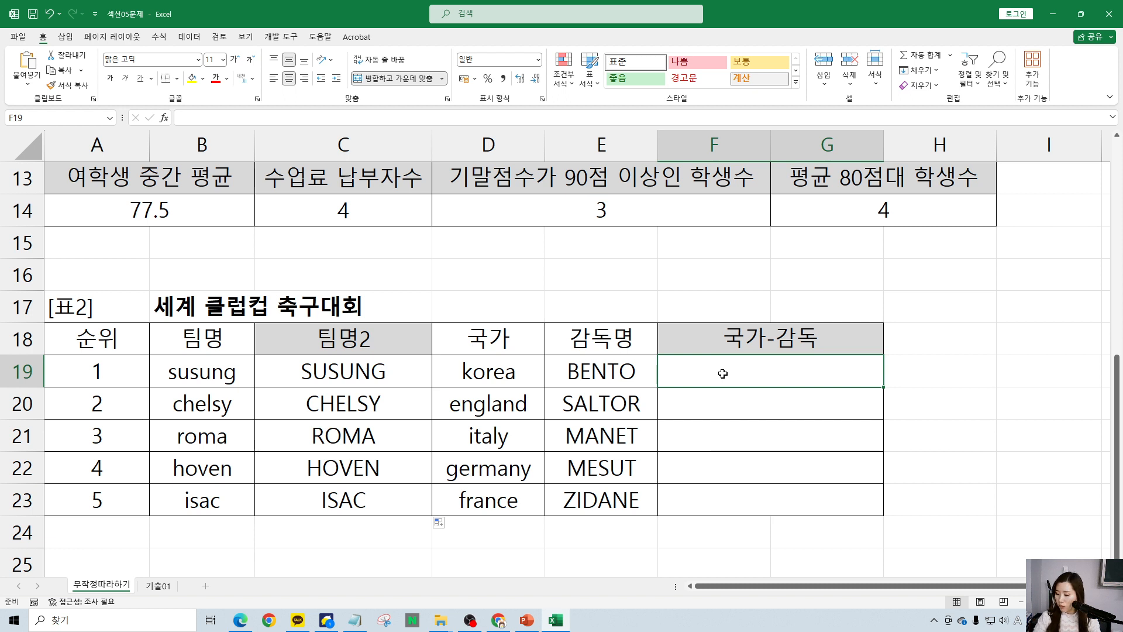
text(=pro)
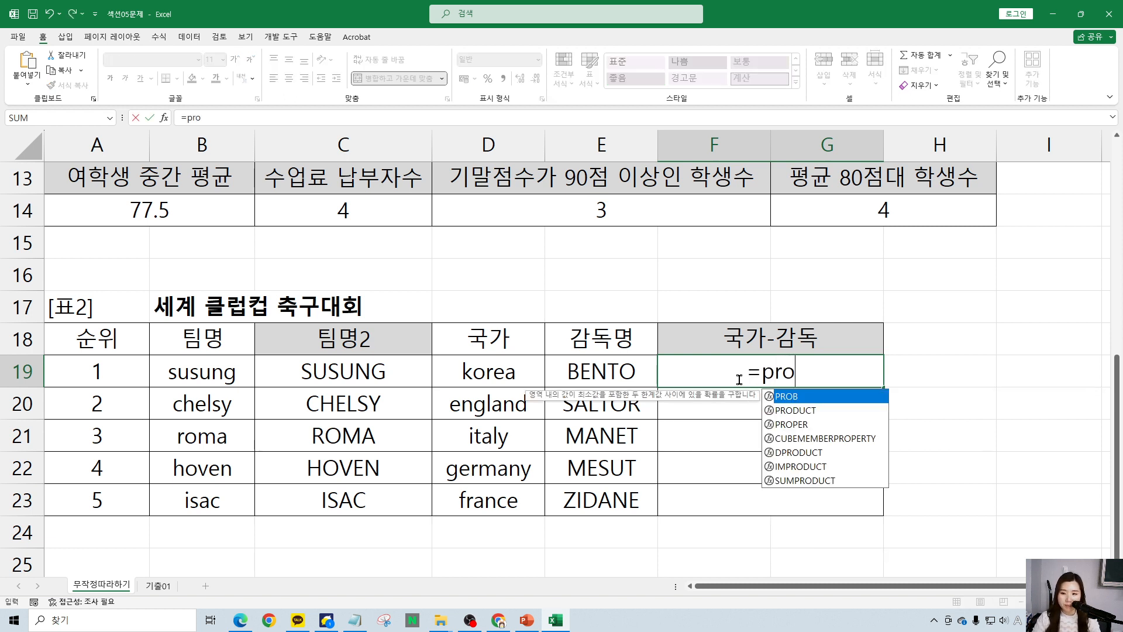
key(Down)
key(Down)
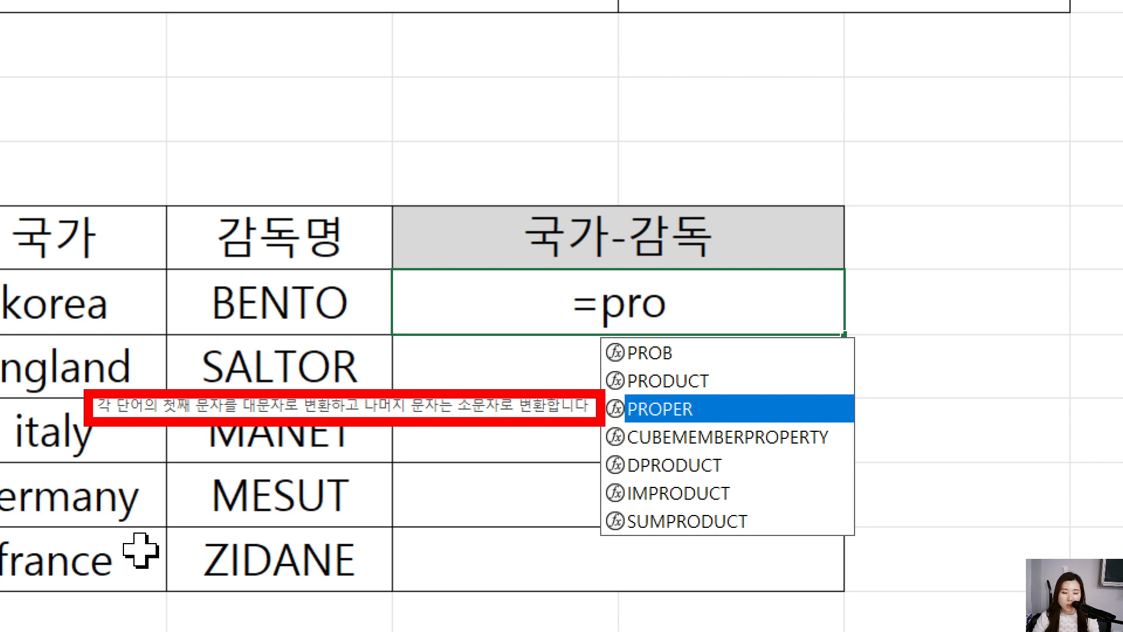
key(Tab)
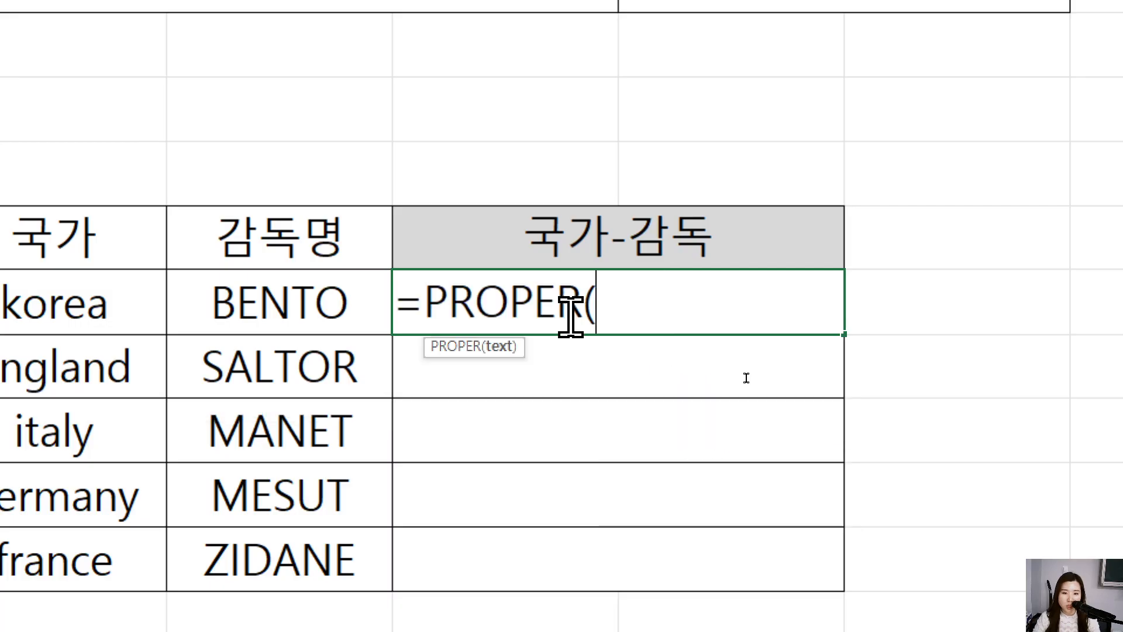
click(76, 307)
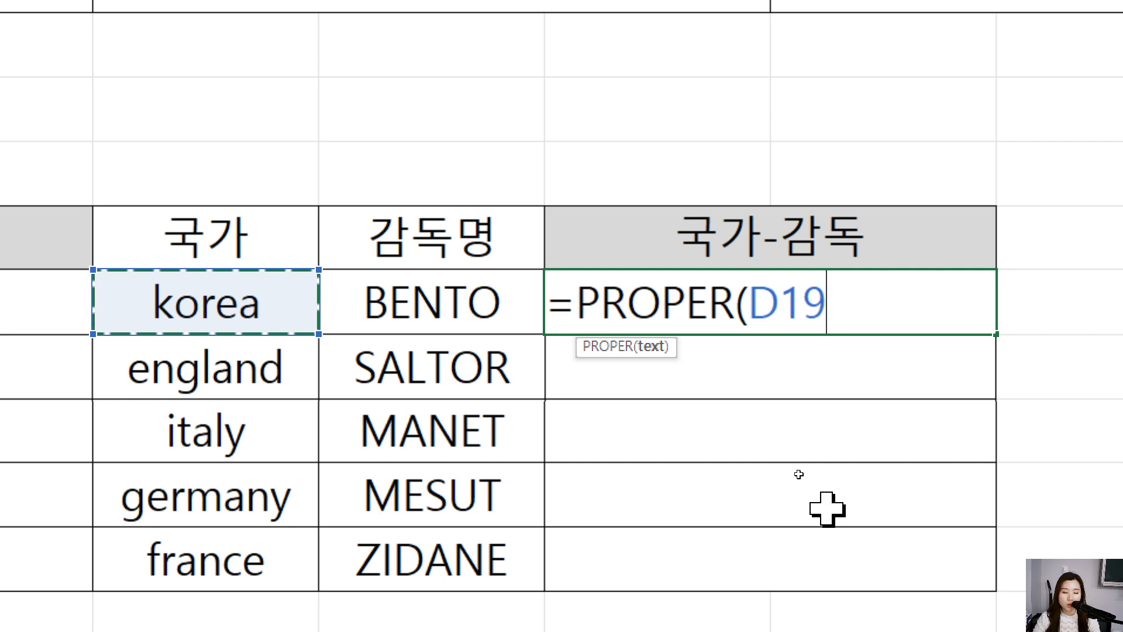
text())
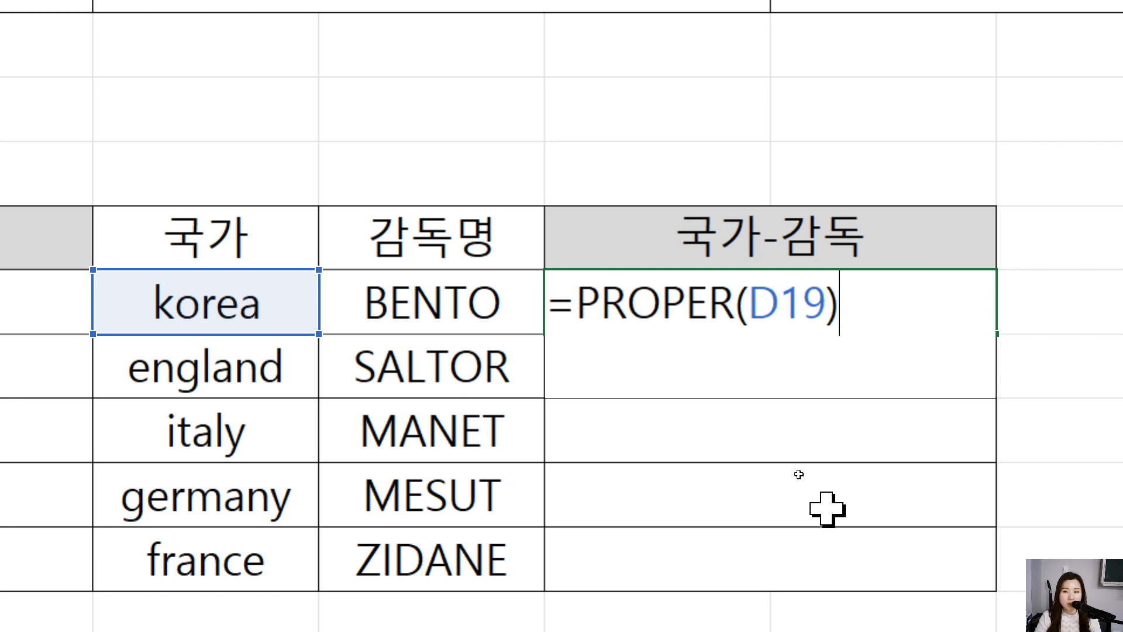
key(Return)
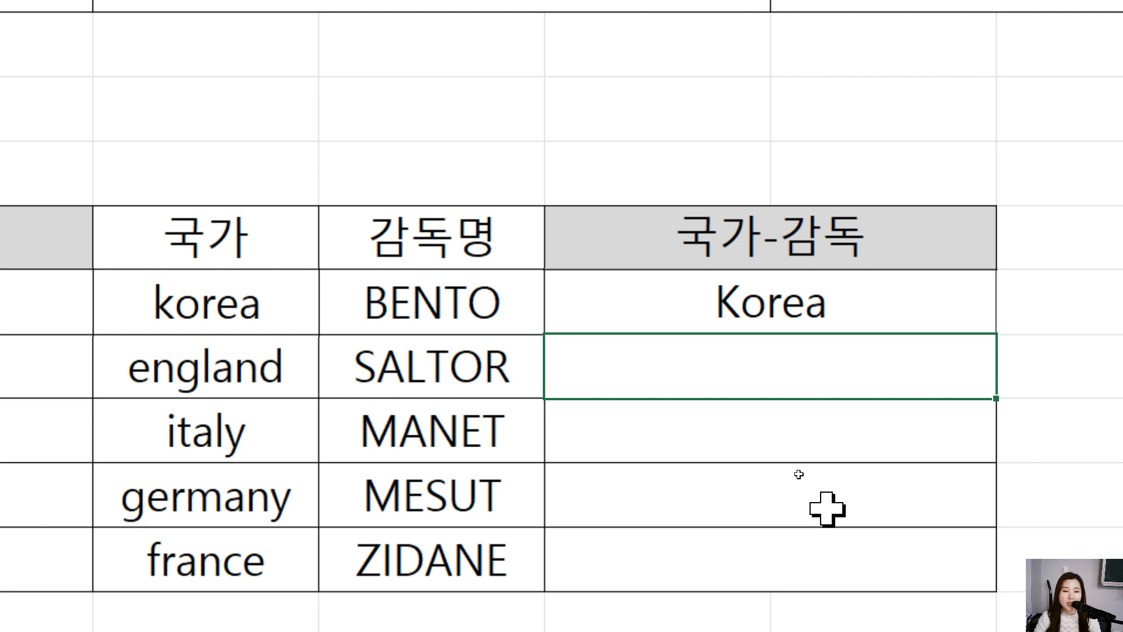
Extend the formula in F19 with a joined hyphen so it reads =PROPER(D19)&"-".
double_click(888, 305)
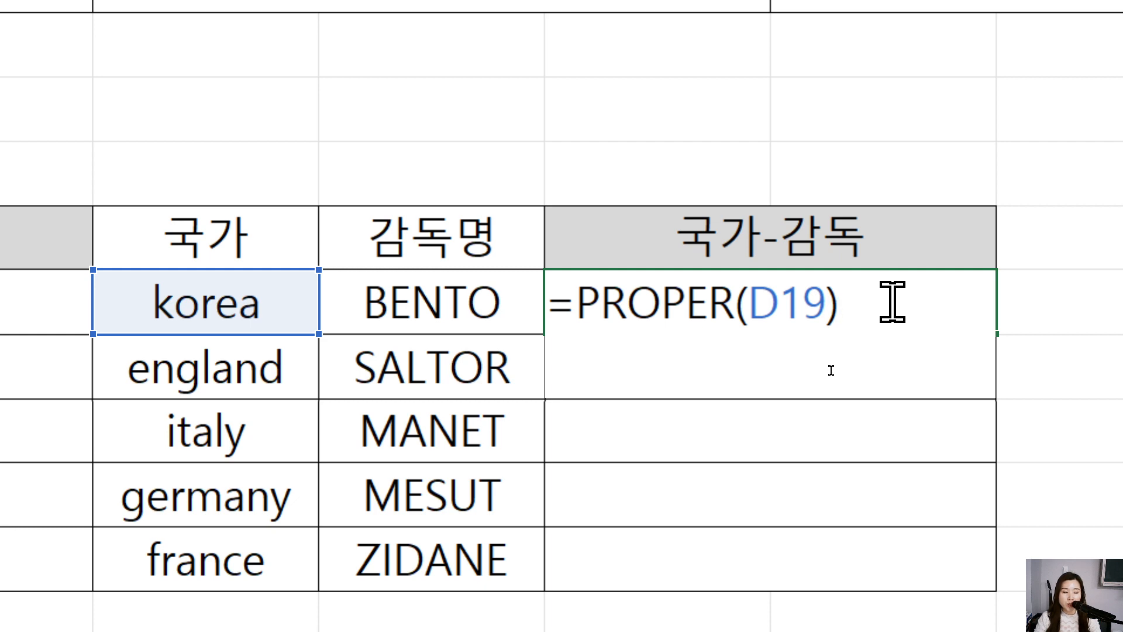
text(-)
key(BackSpace)
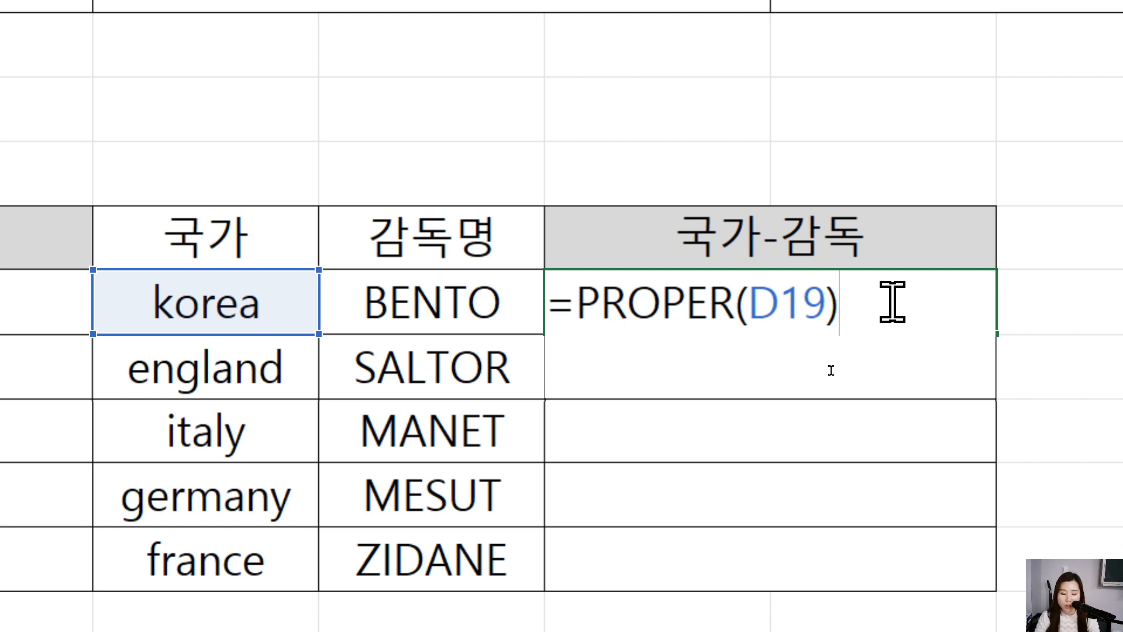
text(&)
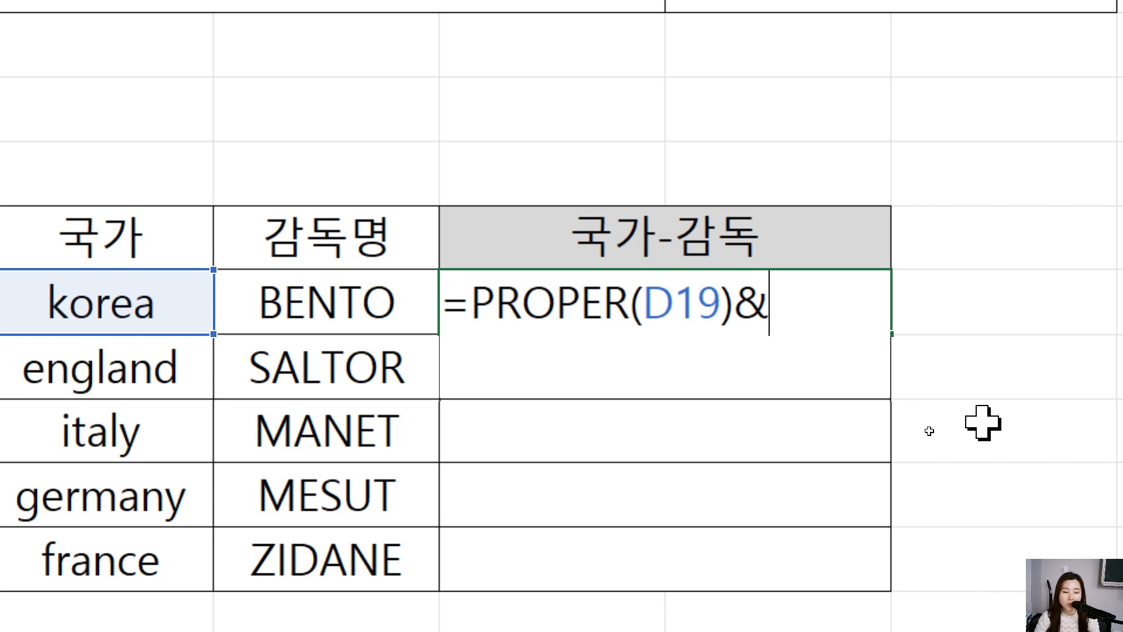
text(")
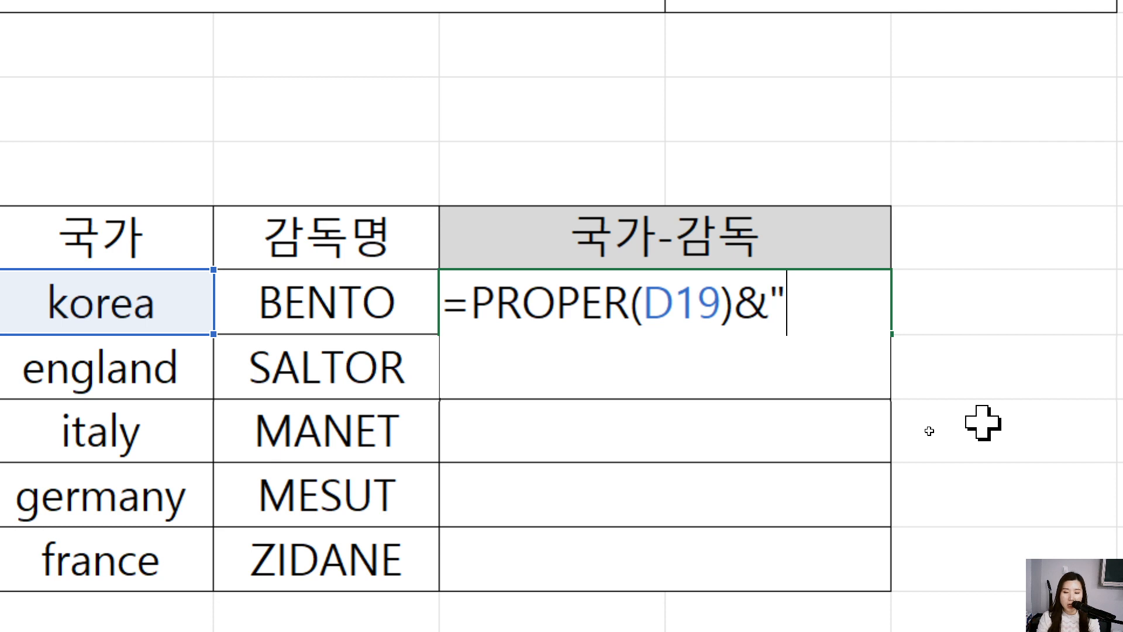
text(-")
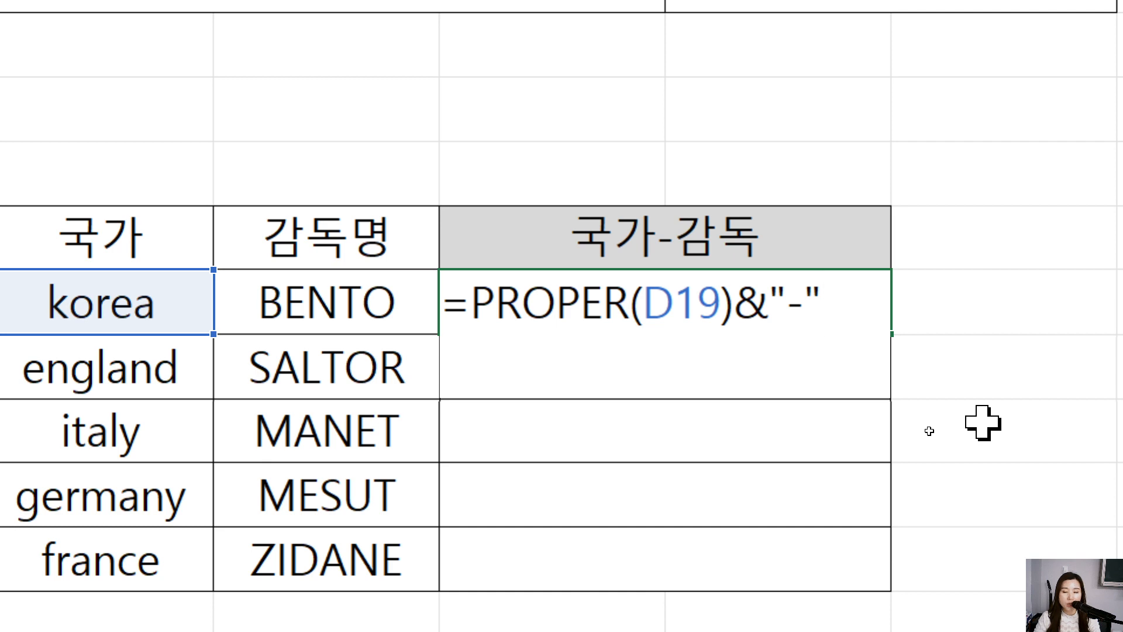
key(Return)
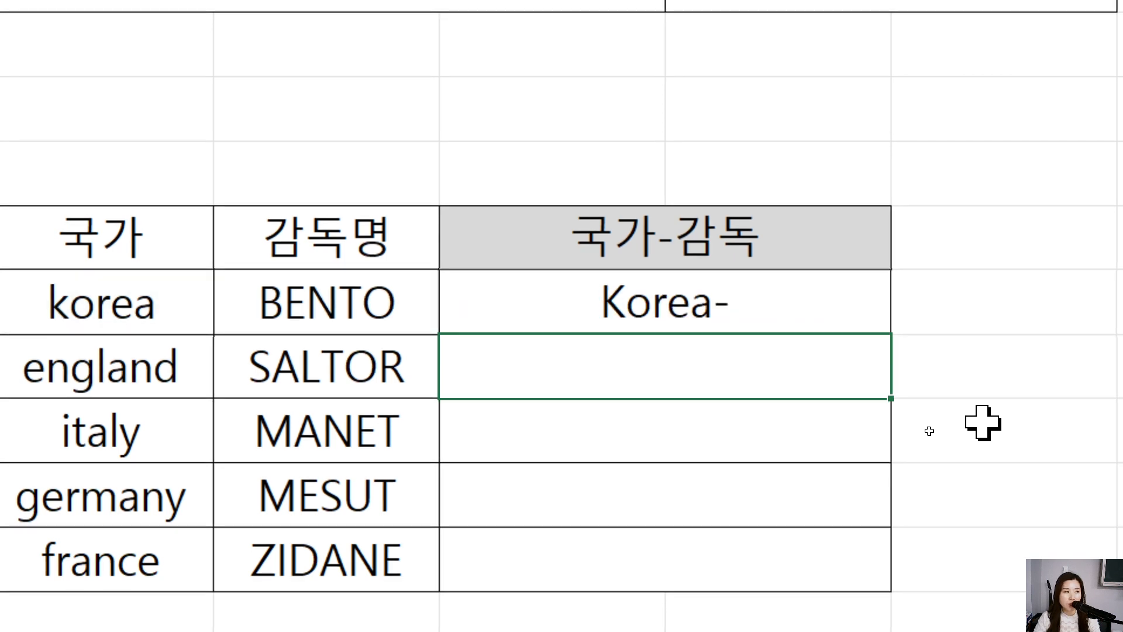
Examine how the & operator joins PROPER(D19) and the quoted hyphen in F19's formula.
double_click(880, 310)
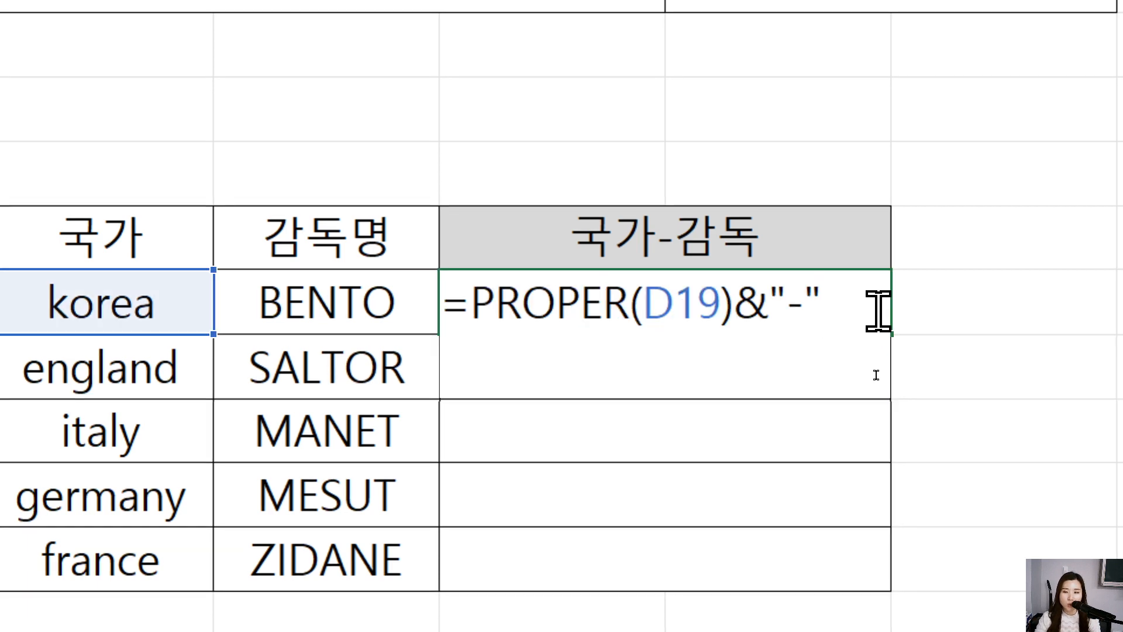
double_click(751, 302)
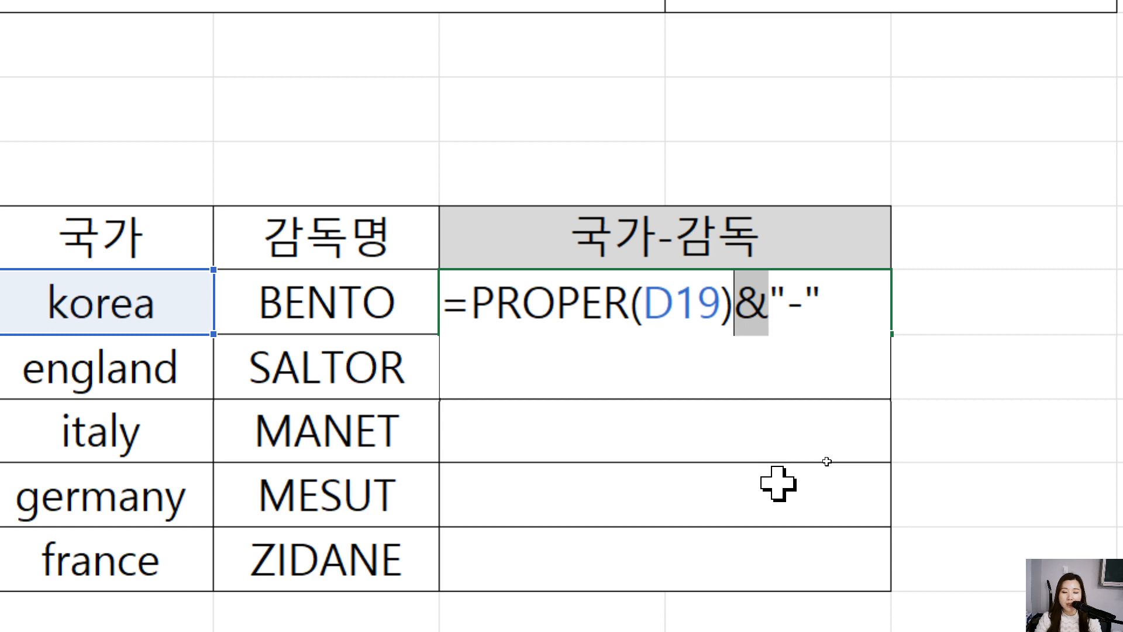
mouse_move(472, 334)
mouse_down()
mouse_move(853, 331)
mouse_move(690, 355)
mouse_up()
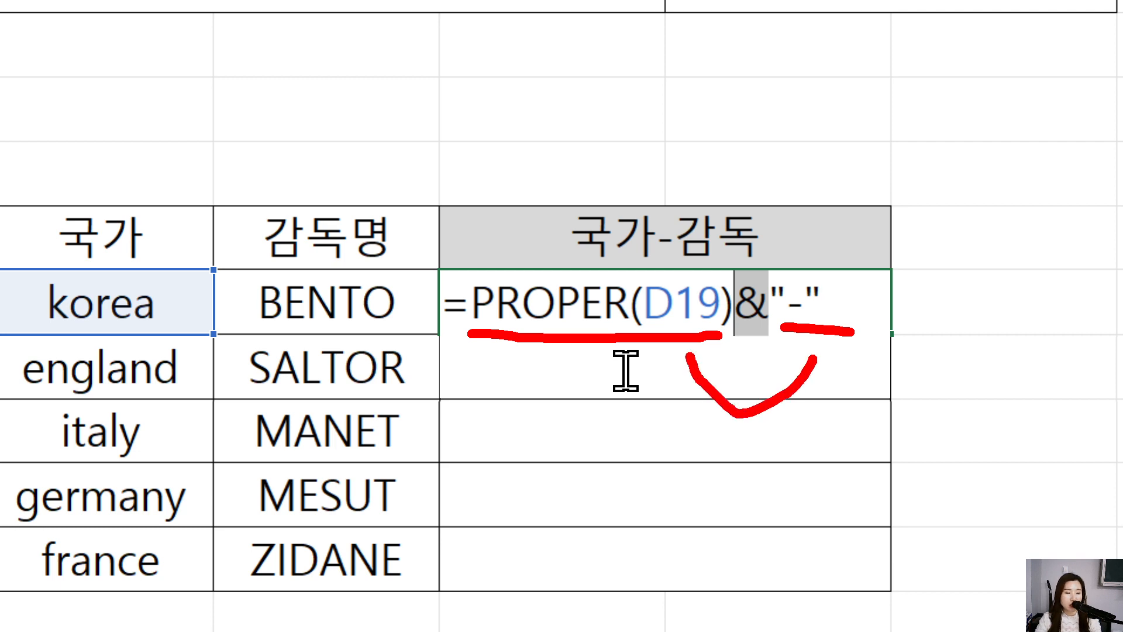
key(Escape)
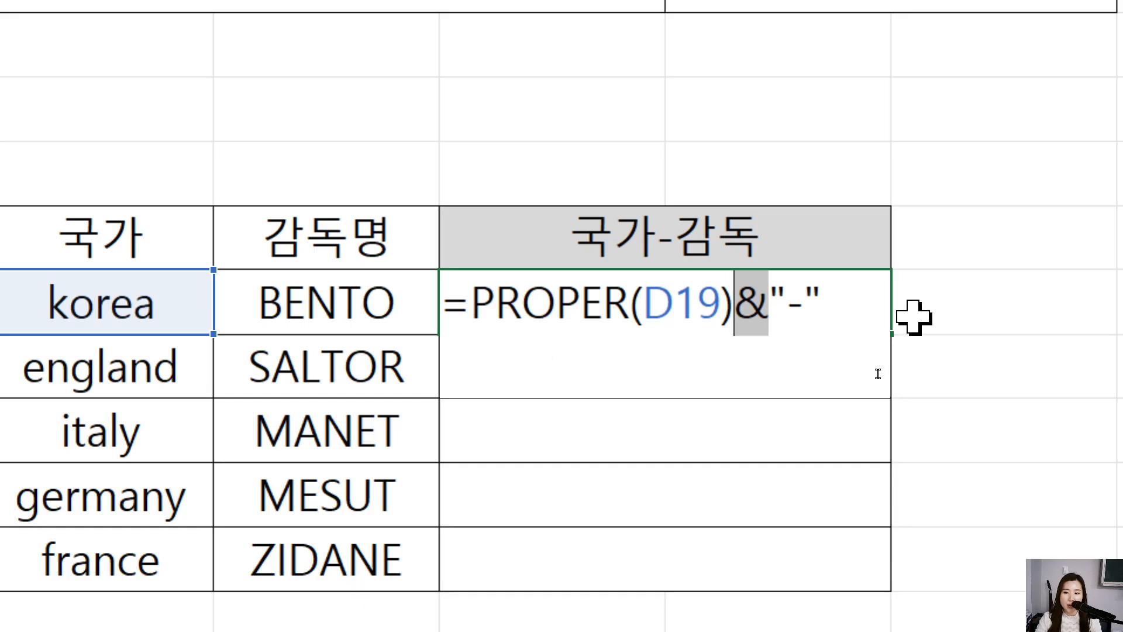
key(Return)
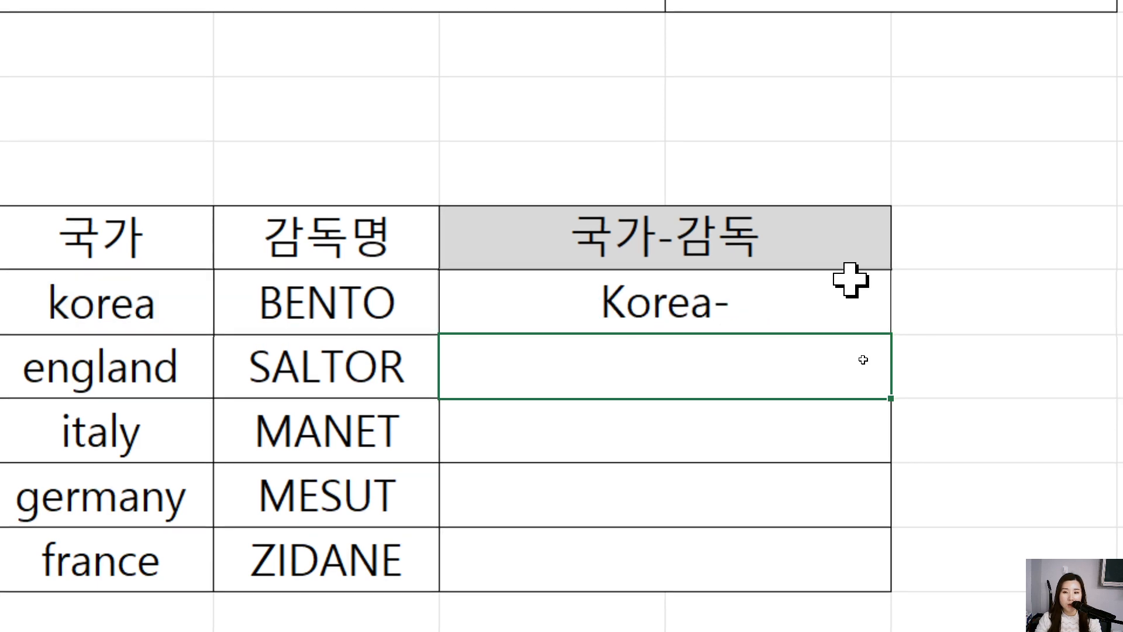
Extend the formula in F19 with the lowercase coach name so it reads =PROPER(D19)&"-"&LOWER(E19).
click(850, 300)
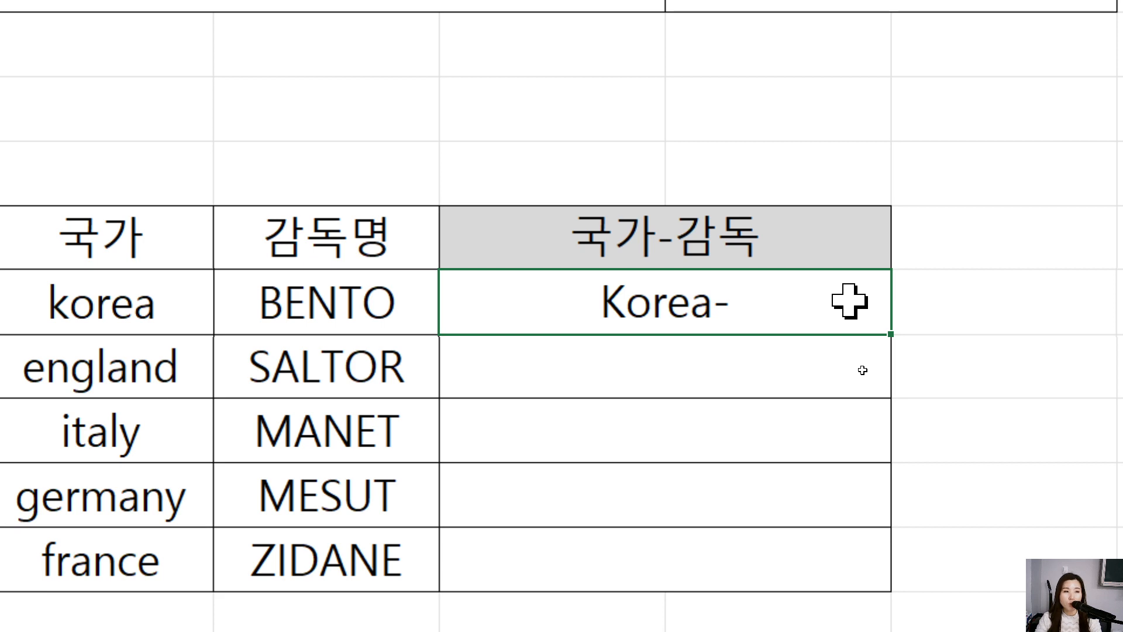
double_click(849, 300)
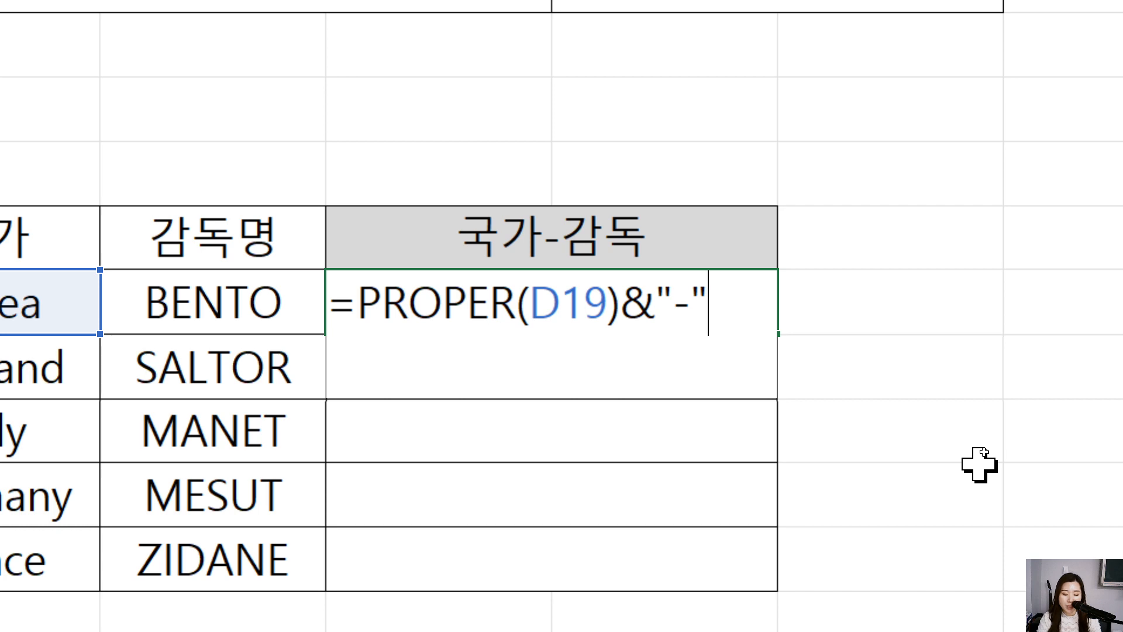
text(&)
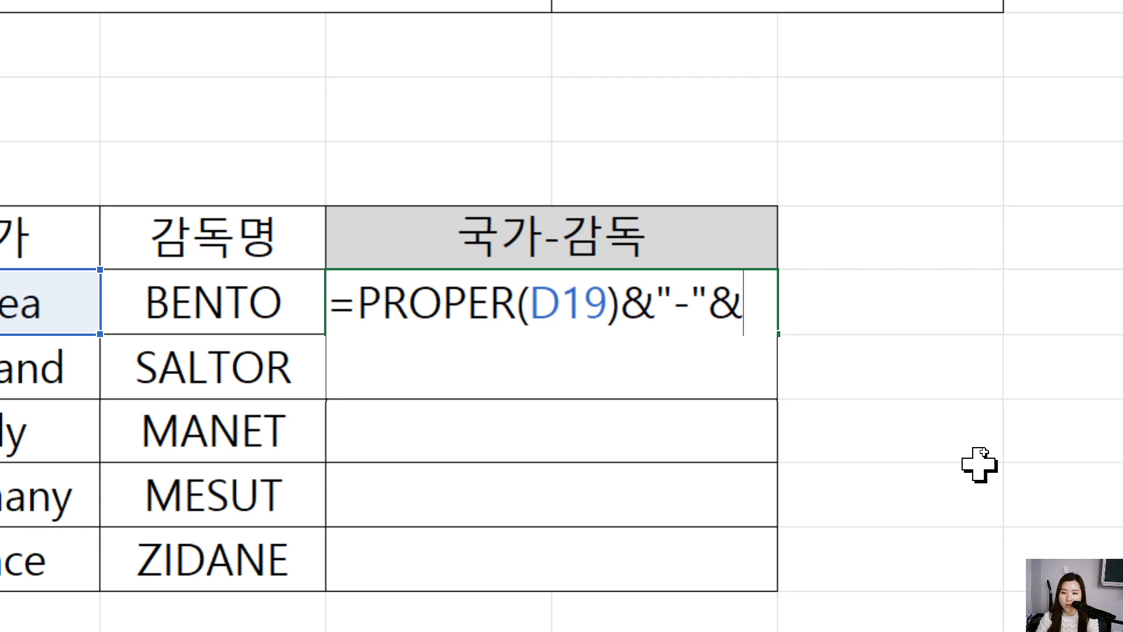
text(low)
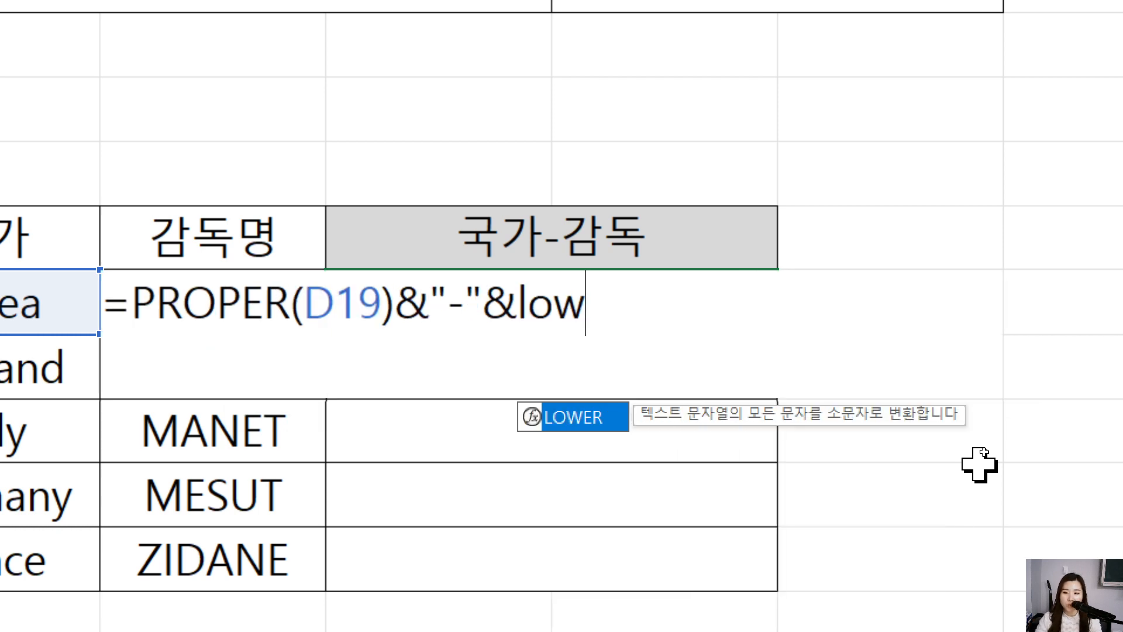
key(Tab)
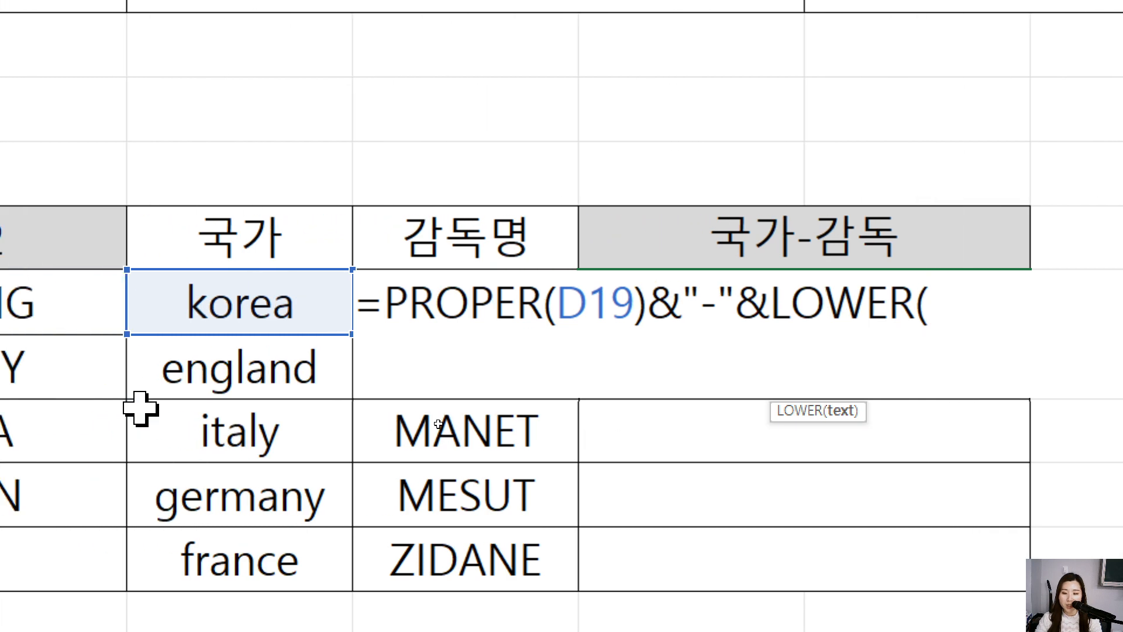
text(e19))
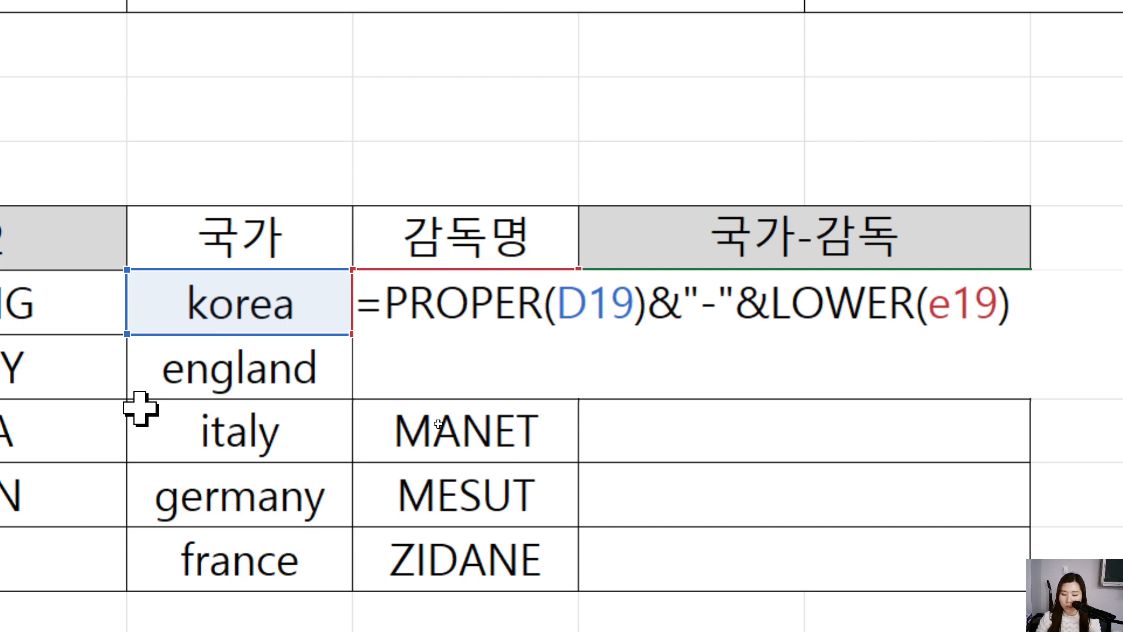
key(Return)
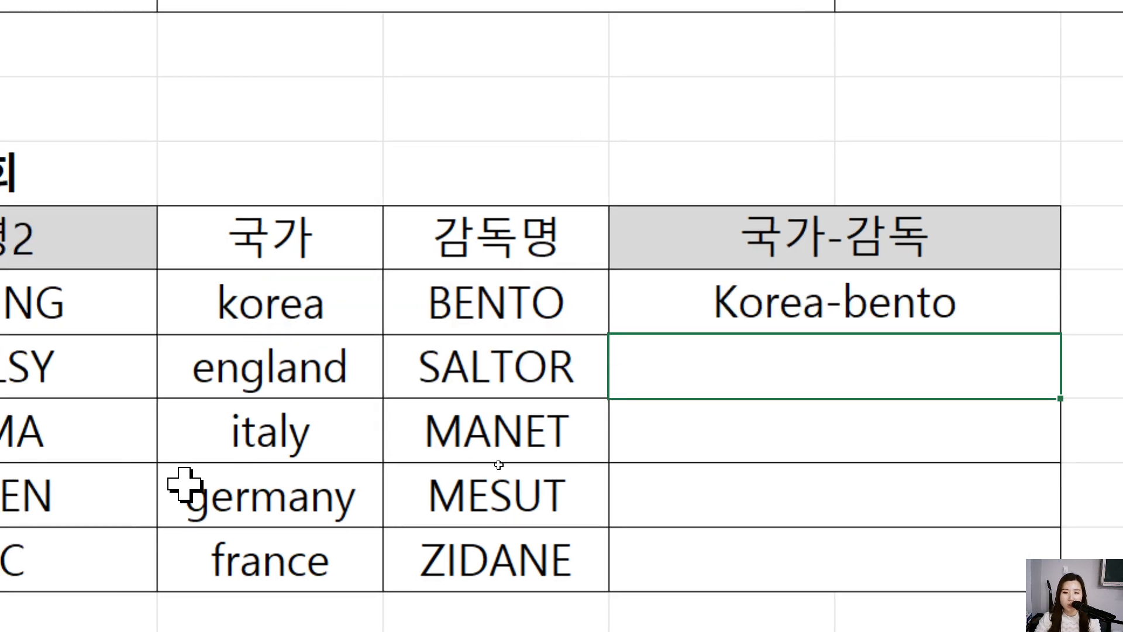
Fill the F19 formula down through F23 to complete the country-coach column.
click(862, 321)
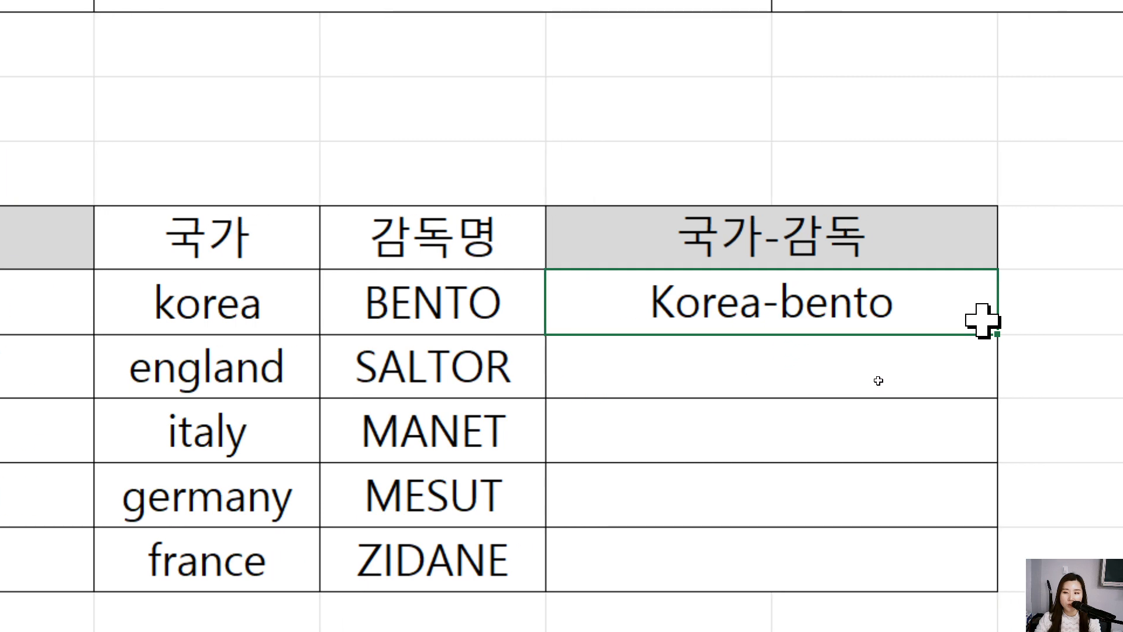
drag(1060, 334, 1065, 580)
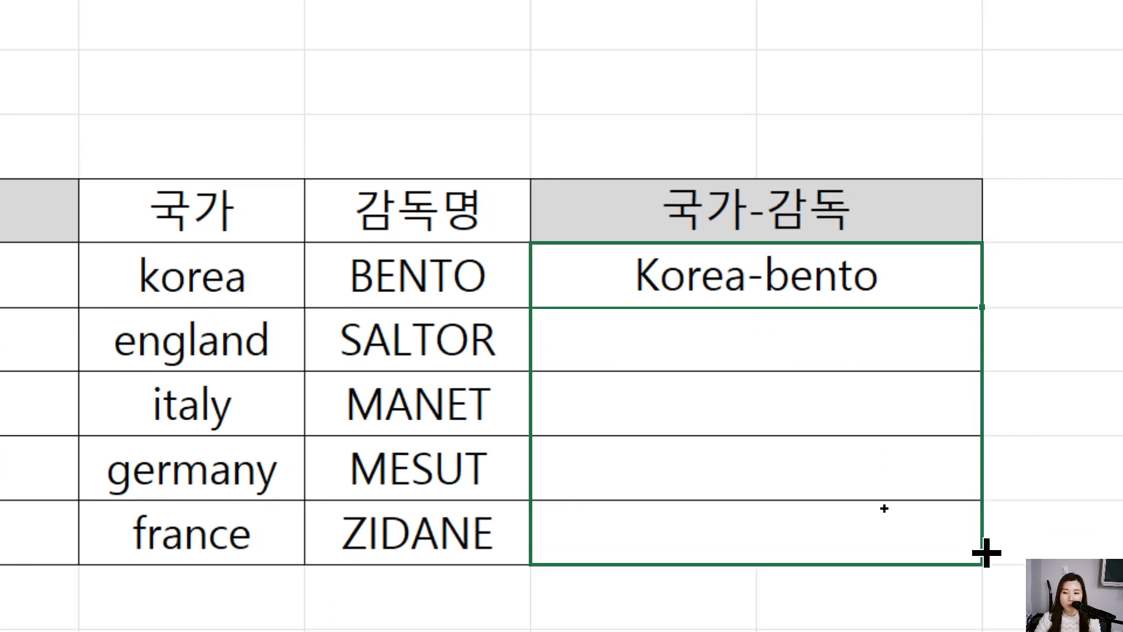
drag(987, 552, 984, 551)
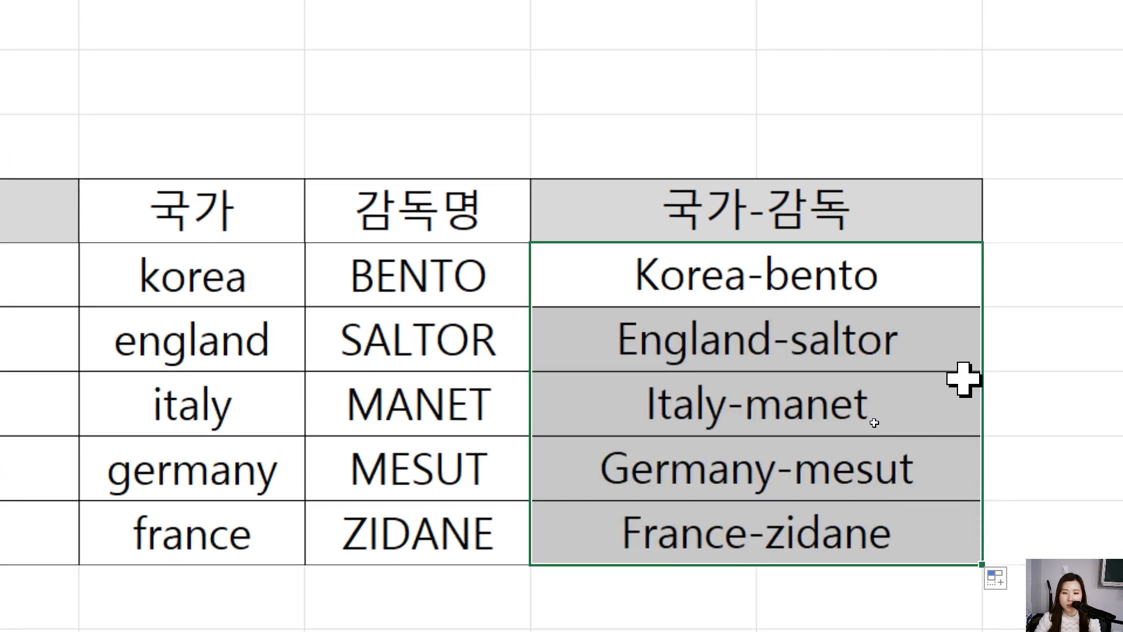
Examine how the two & operators join PROPER(D19), the quoted hyphen and LOWER(E19) in F19's formula.
double_click(943, 280)
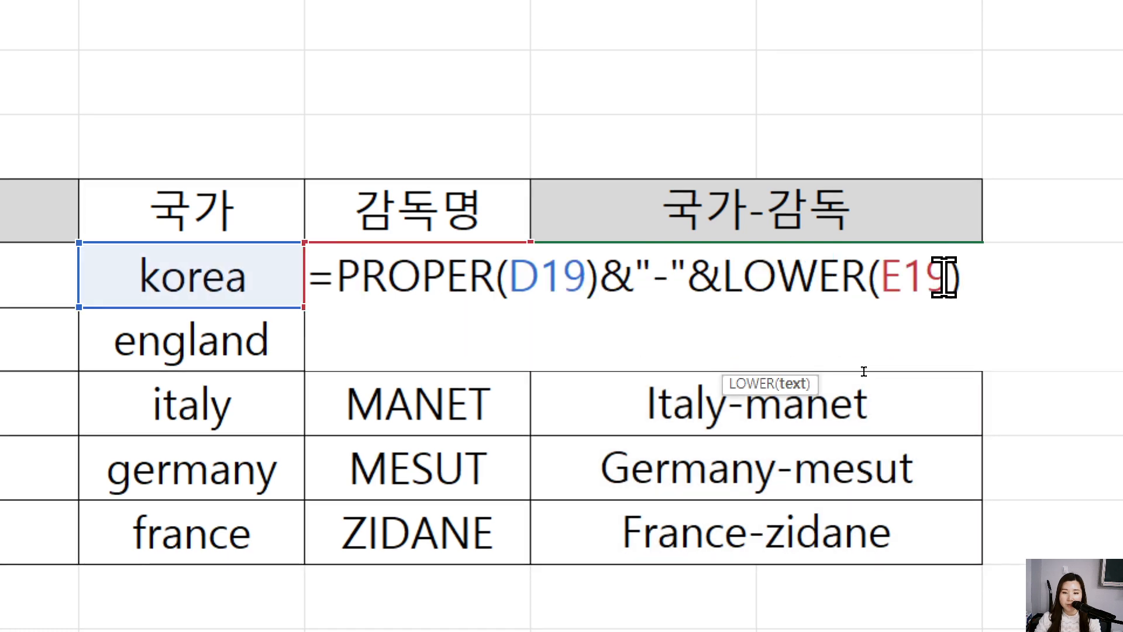
double_click(615, 276)
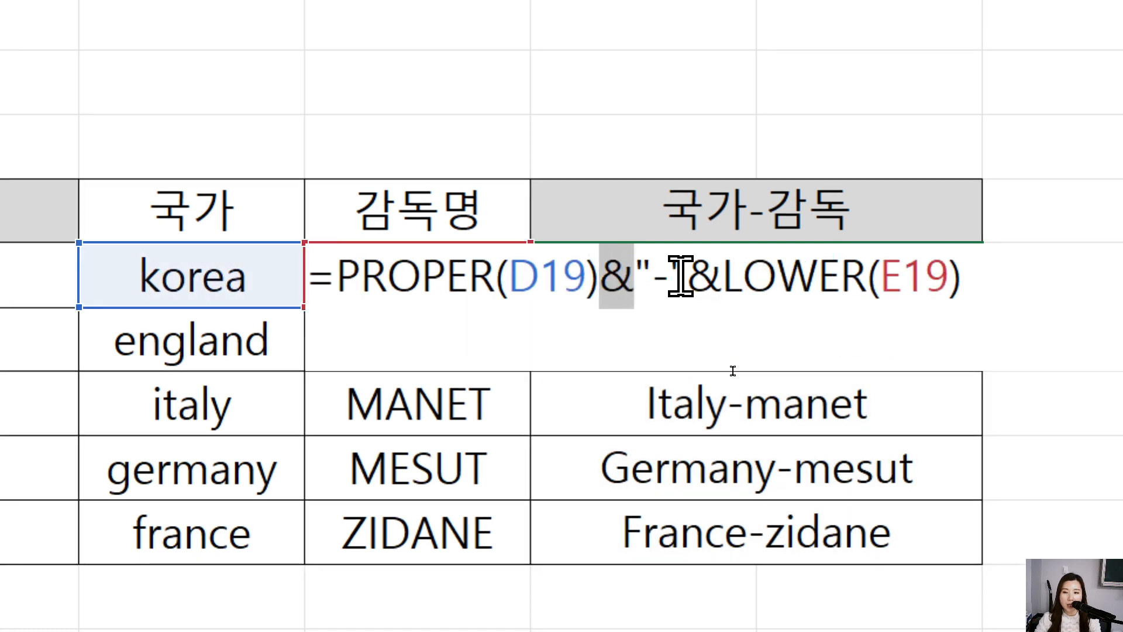
double_click(704, 279)
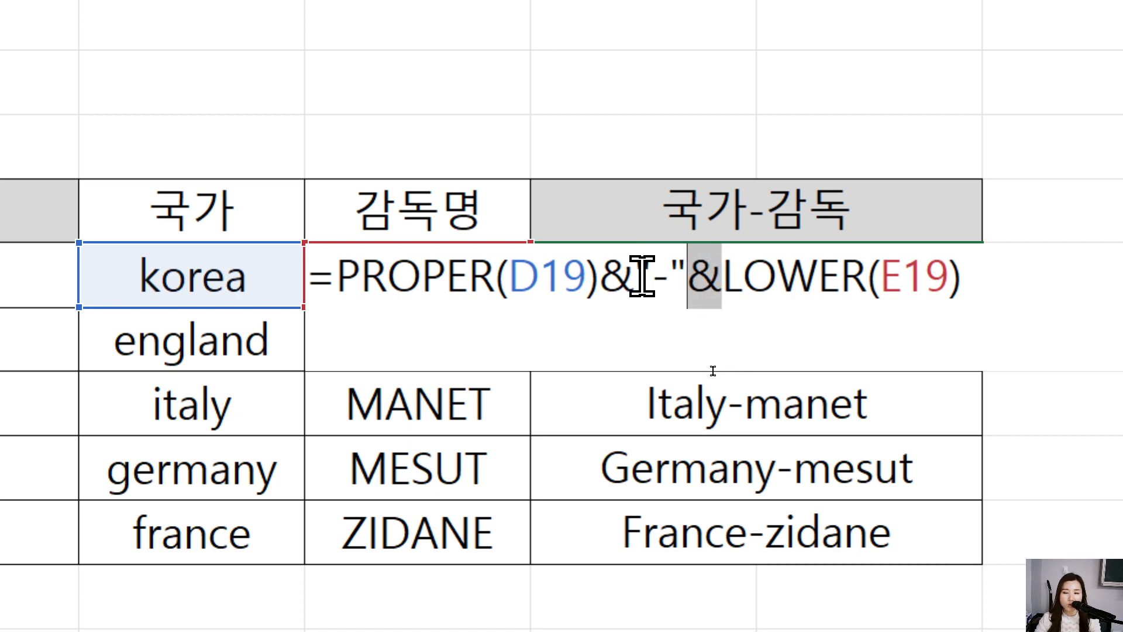
double_click(616, 278)
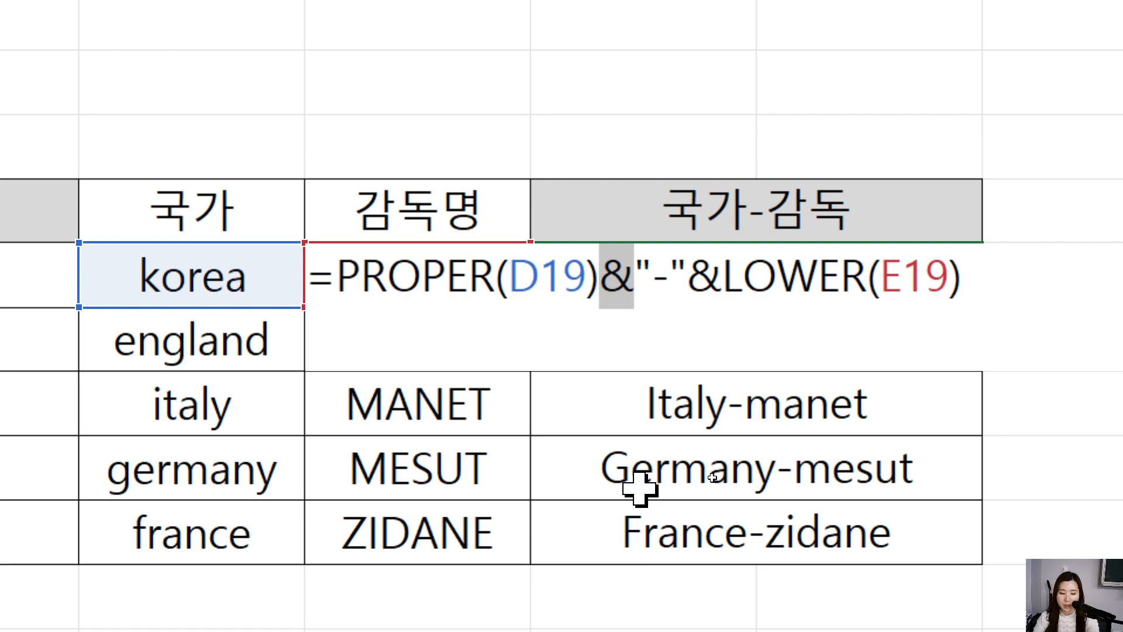
key(Return)
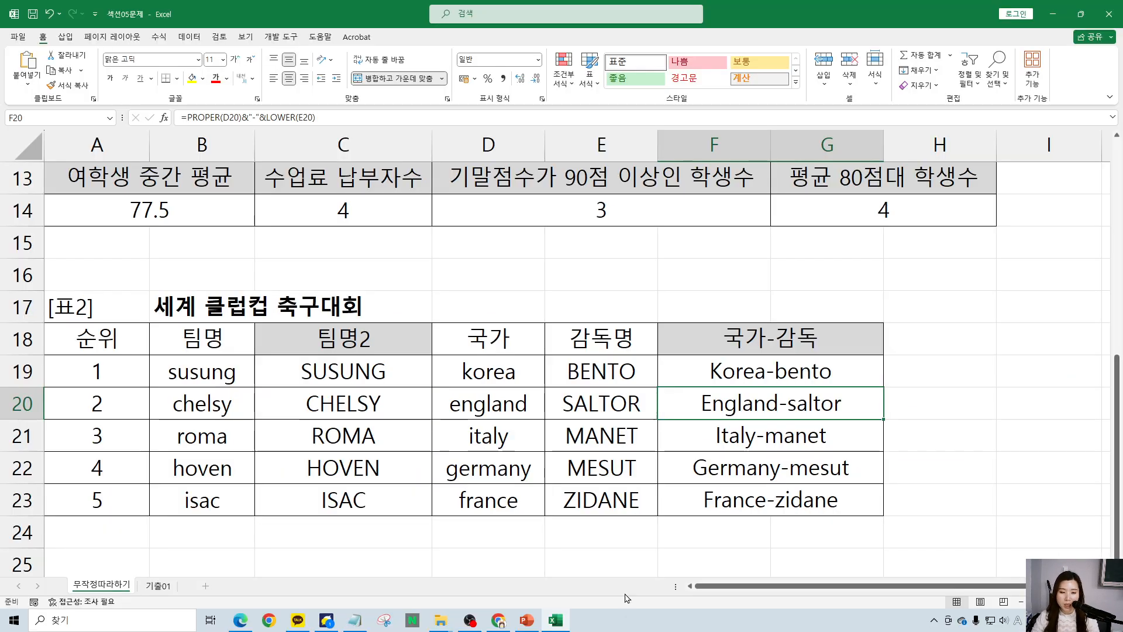
Open the 기출01 worksheet, then switch to the textbook PDF and go to the exercises on page 93.
click(157, 585)
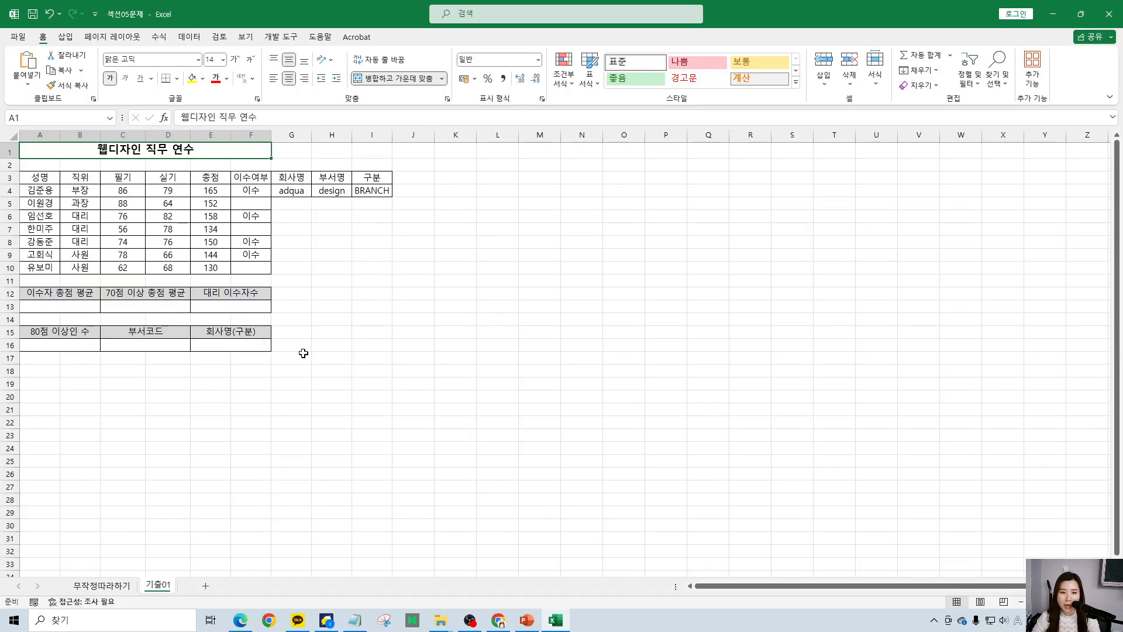
scroll(298, 340, up, 6)
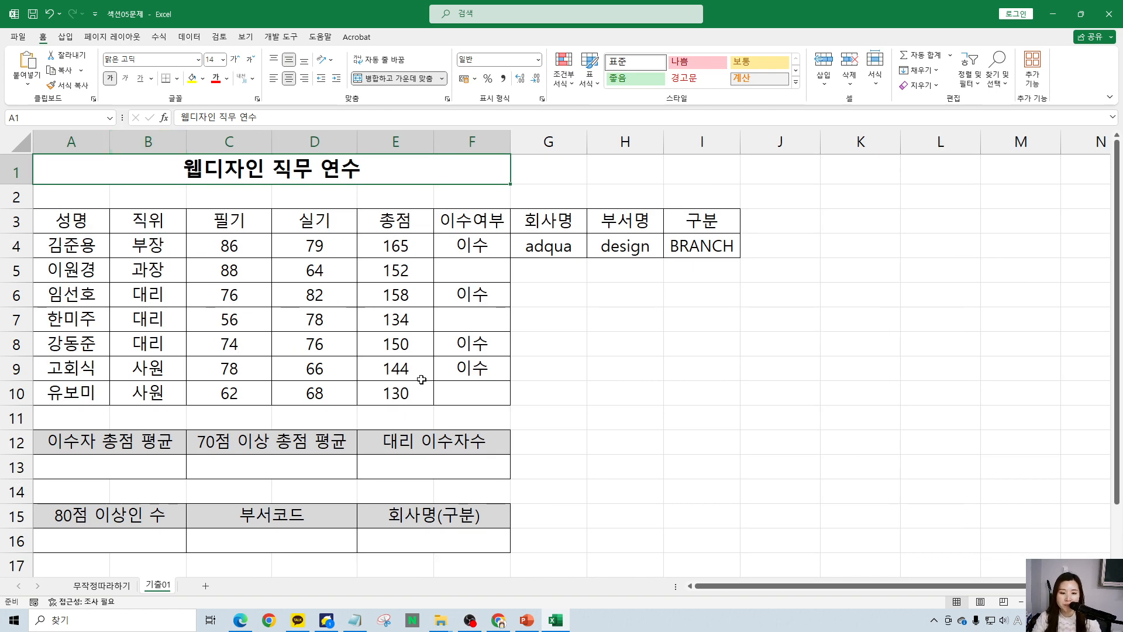
click(240, 620)
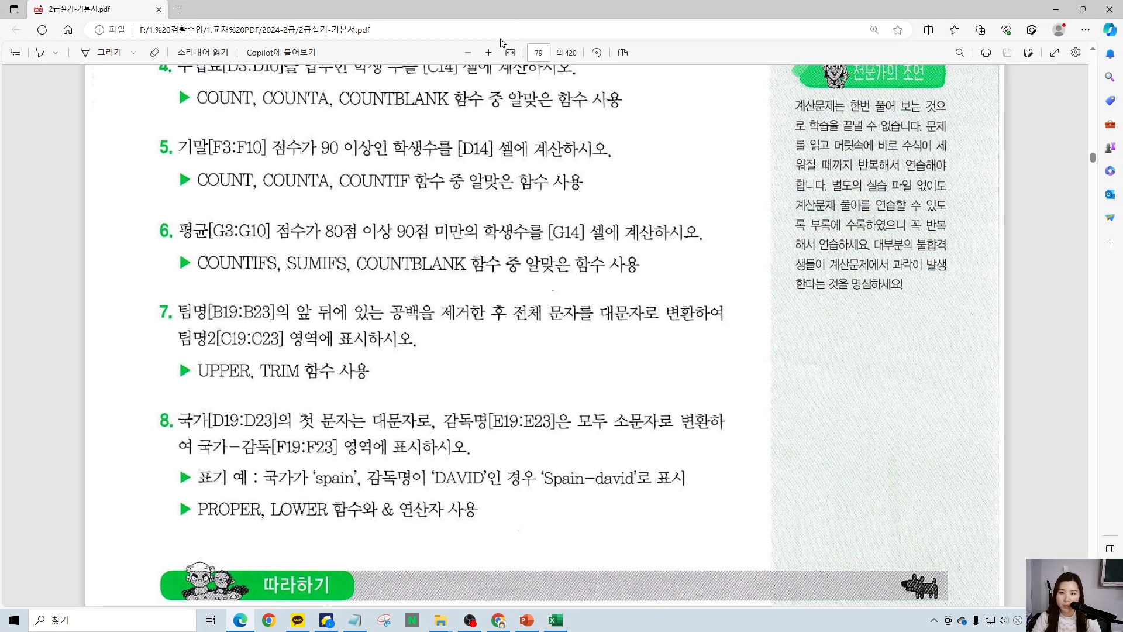
click(537, 48)
text(93)
key(Return)
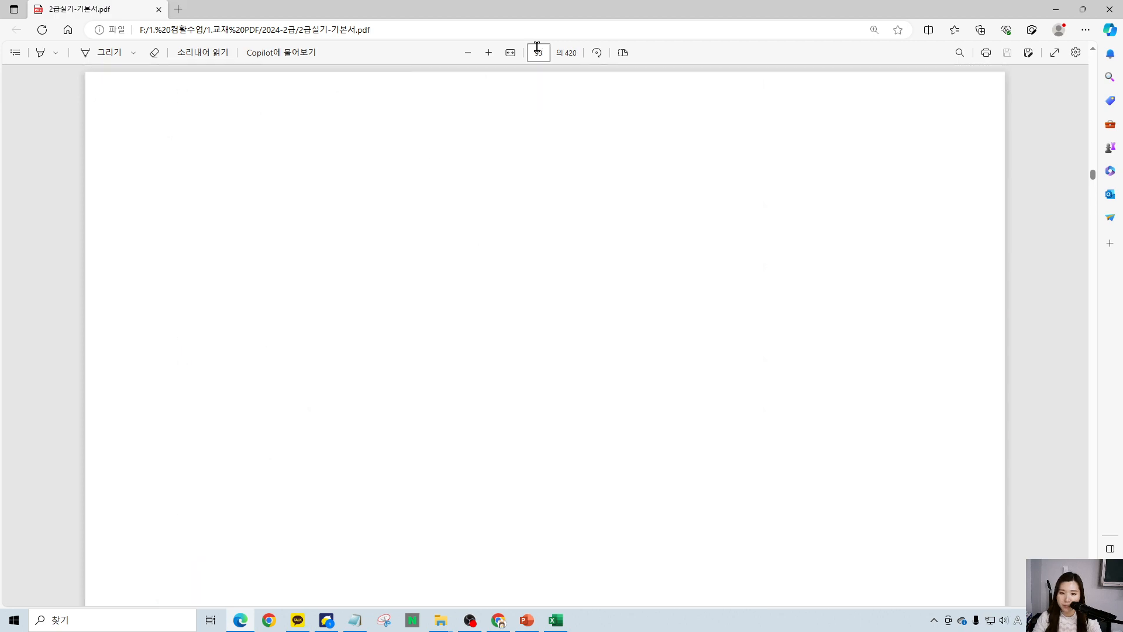
scroll(538, 322, down, 3)
scroll(538, 322, down, 4)
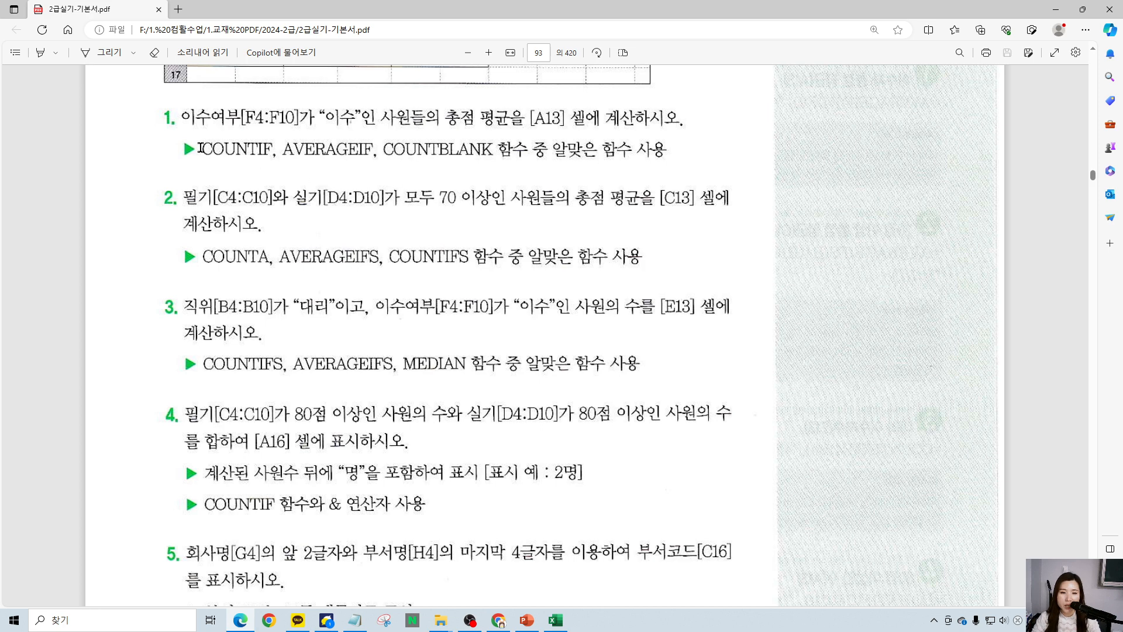
Examine exercise 1's condition on F4:F10, the average it asks for in A13, and the candidate functions COUNTIF, AVERAGEIF and COUNTBLANK.
mouse_move(148, 87)
mouse_down()
mouse_move(308, 135)
mouse_move(311, 121)
mouse_move(368, 94)
mouse_move(357, 137)
mouse_up()
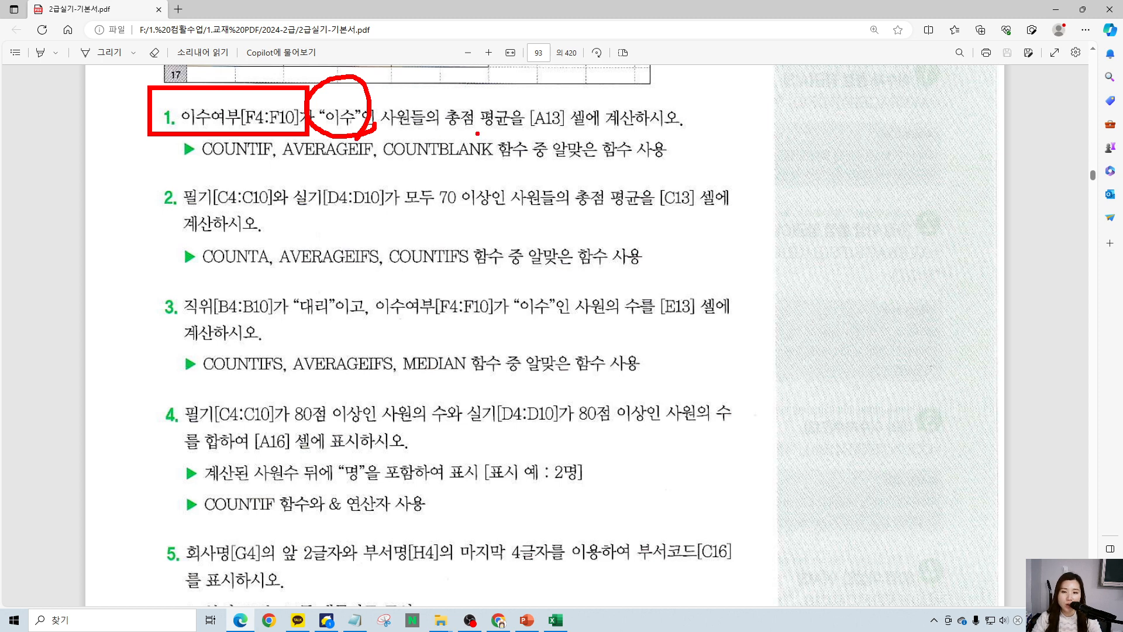
mouse_move(530, 132)
mouse_down()
mouse_move(468, 111)
mouse_move(510, 85)
mouse_move(524, 127)
mouse_up()
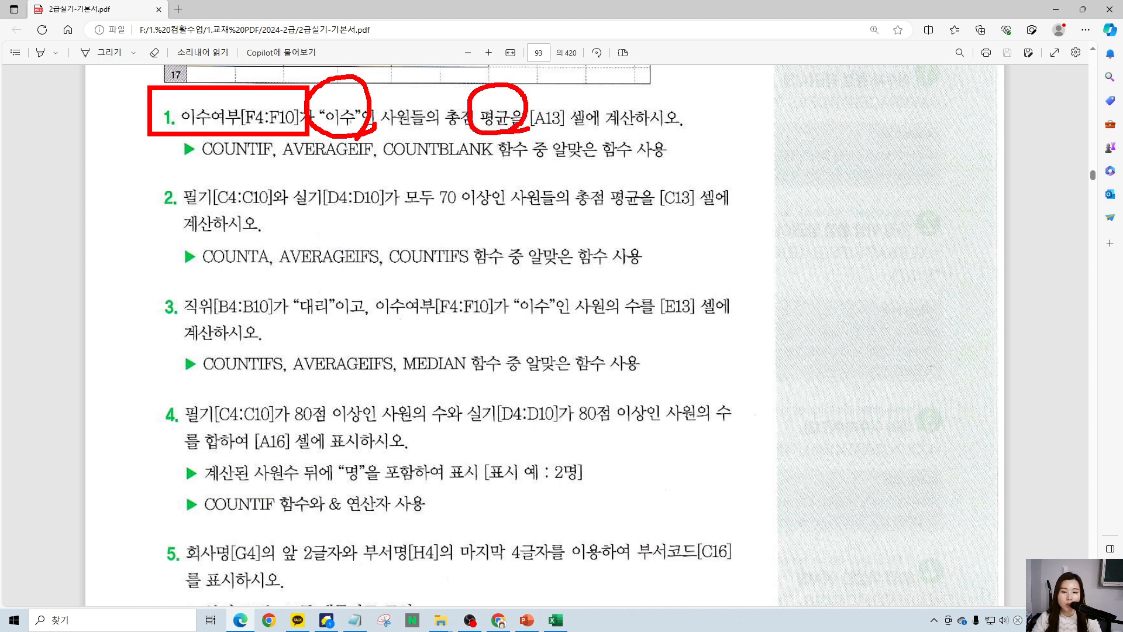
mouse_move(496, 48)
mouse_down()
mouse_move(529, 59)
mouse_move(556, 8)
mouse_up()
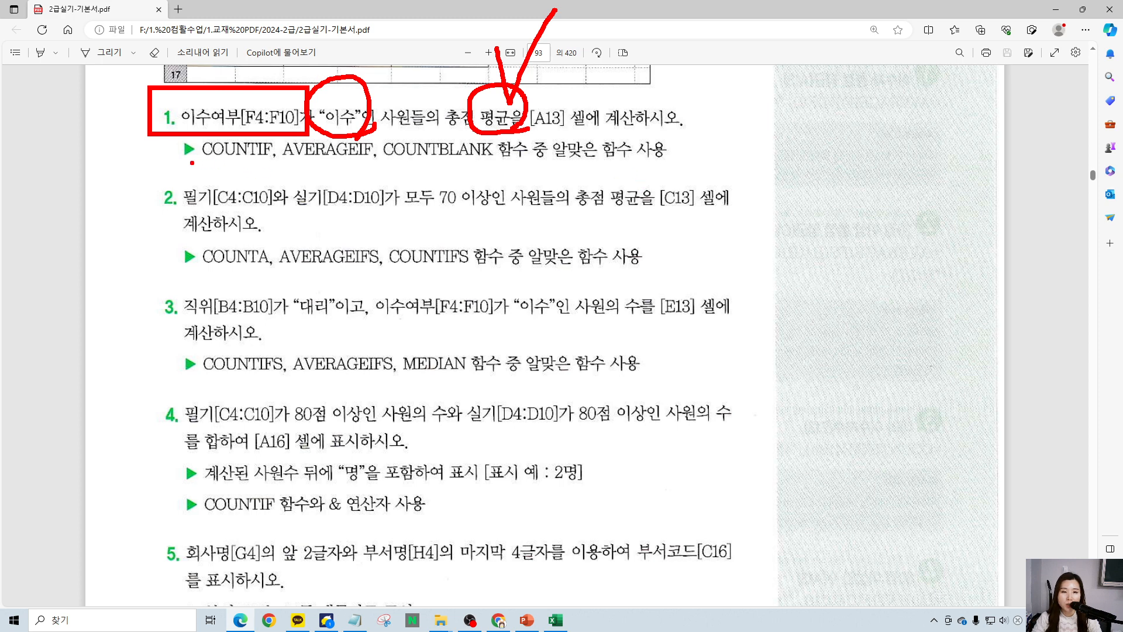
drag(192, 163, 265, 162)
drag(286, 163, 363, 155)
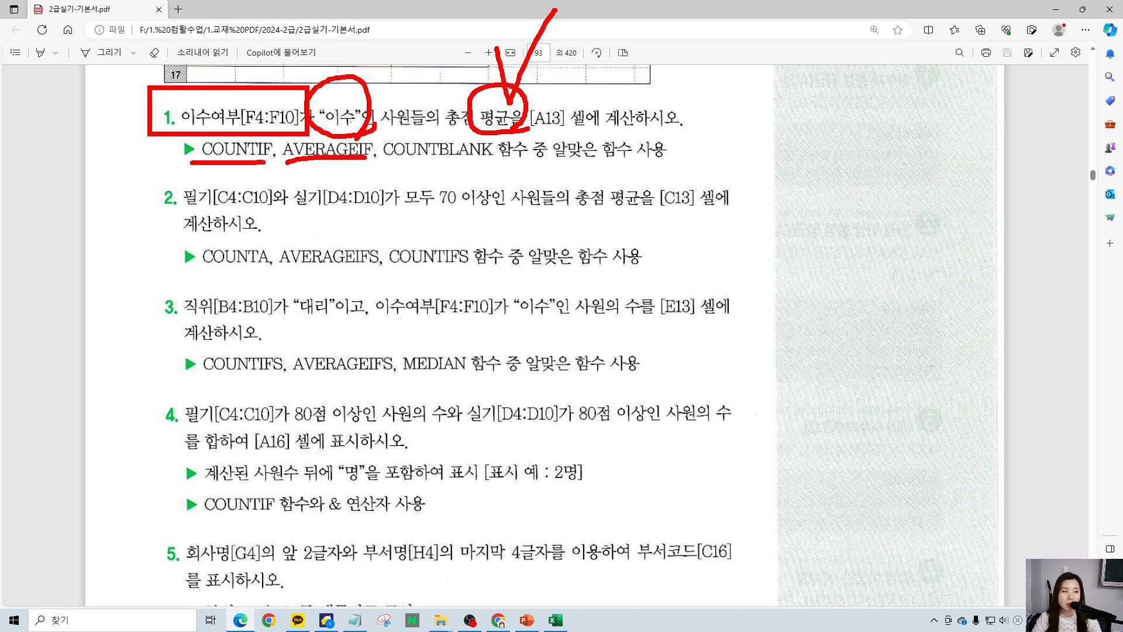
drag(277, 134, 386, 175)
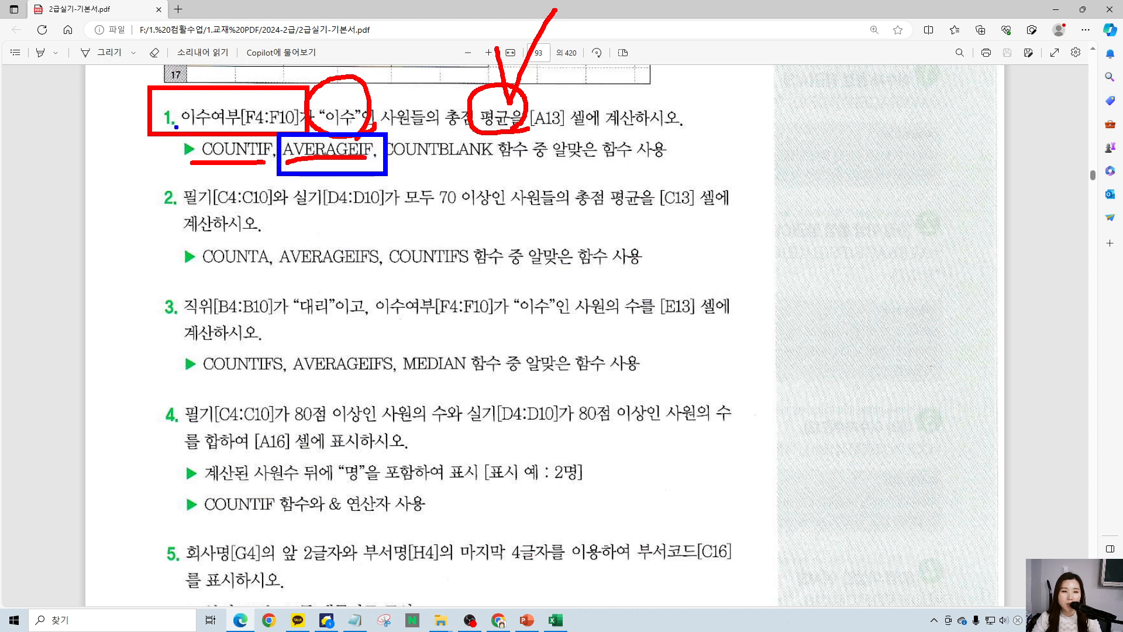
mouse_move(350, 185)
mouse_down()
mouse_move(334, 167)
mouse_move(362, 171)
mouse_up()
key(Escape)
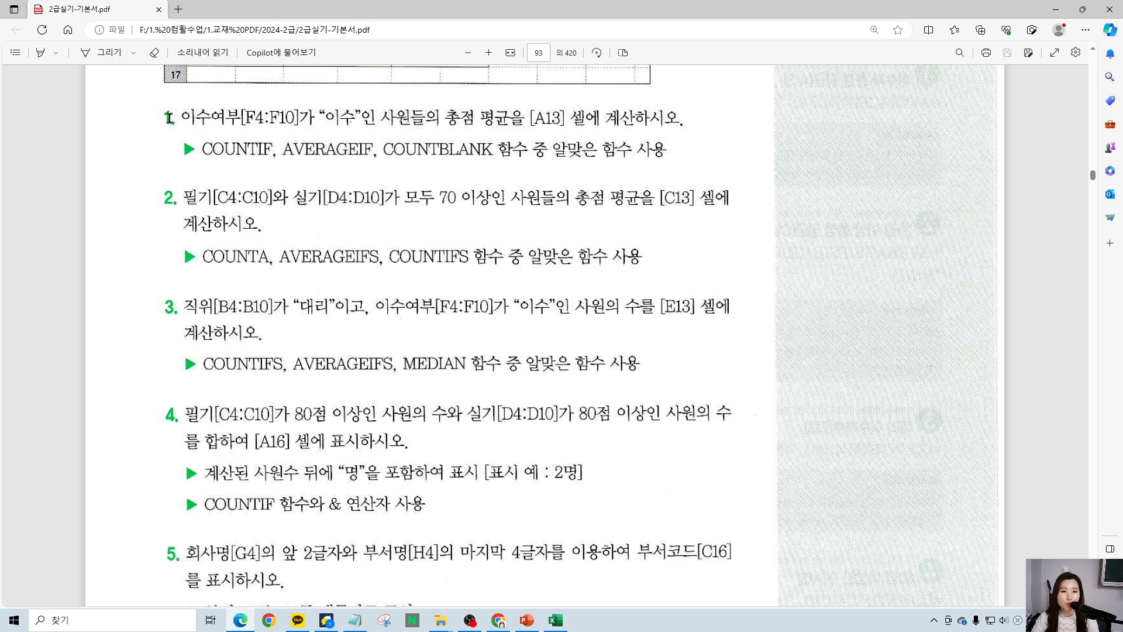
drag(588, 123, 534, 118)
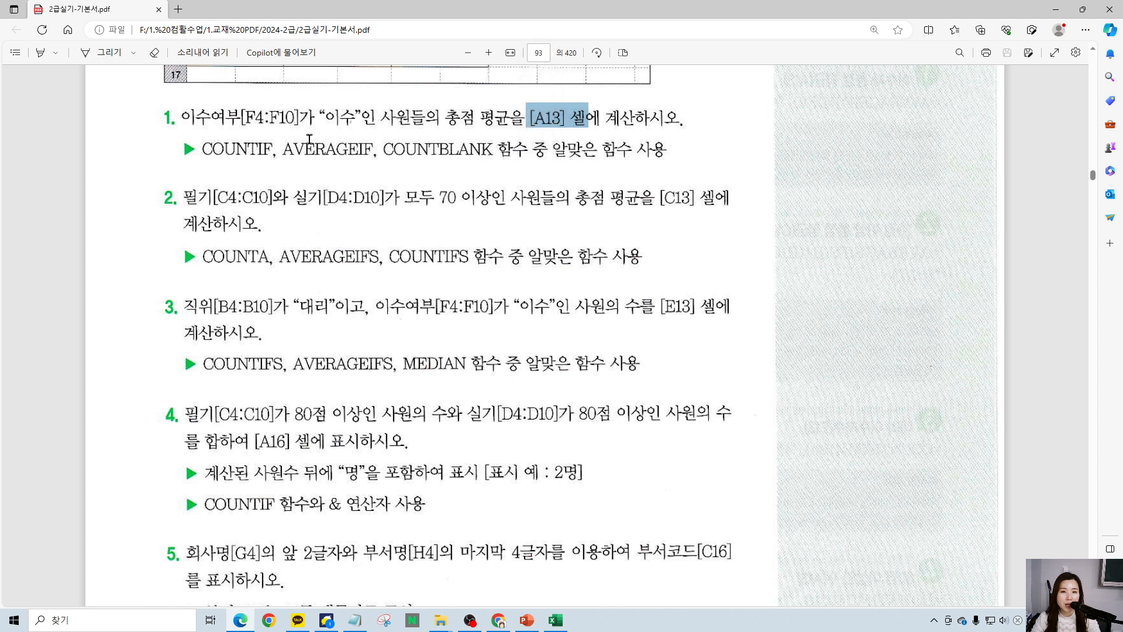
drag(288, 147, 372, 148)
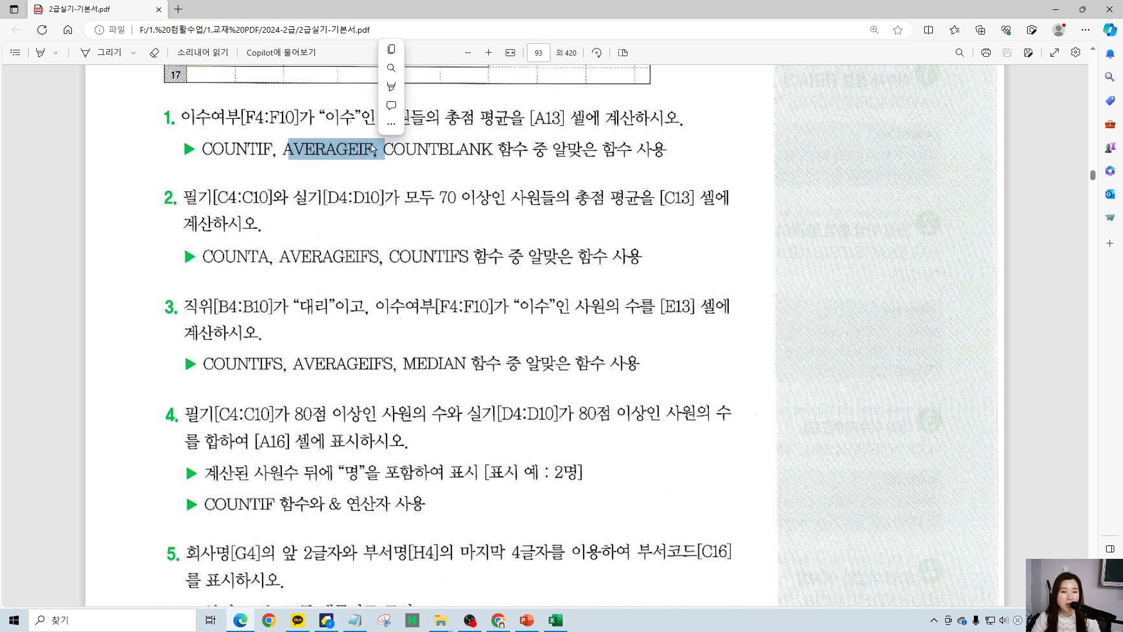
click(370, 152)
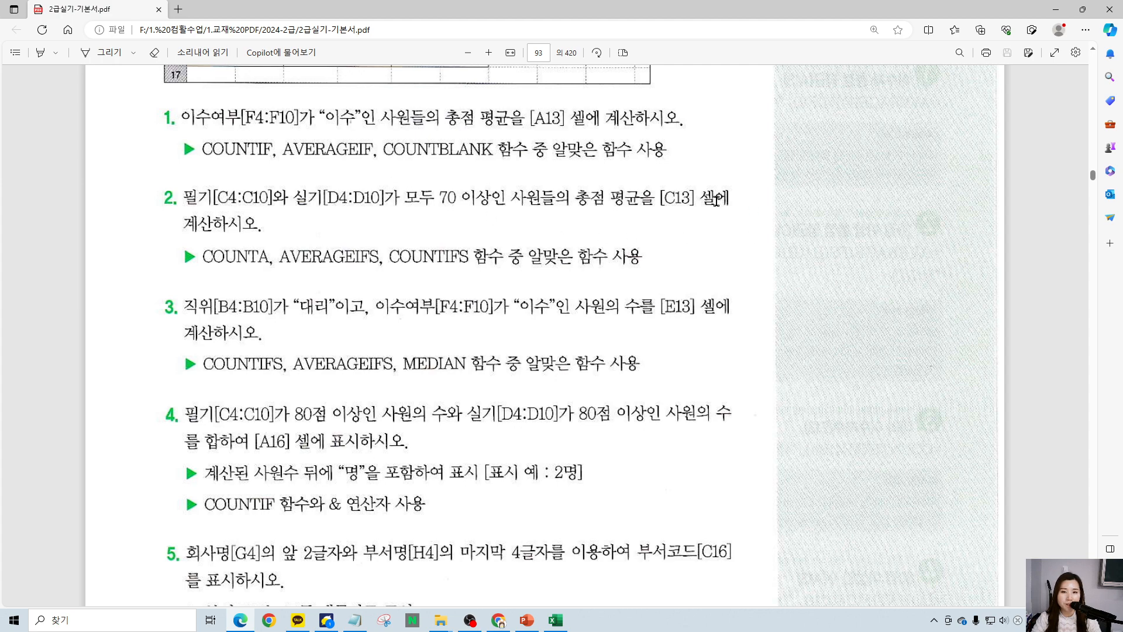
Examine exercise 1's "이수" condition and total-score average together with the sample table above it on page 93.
scroll(734, 225, up, 4)
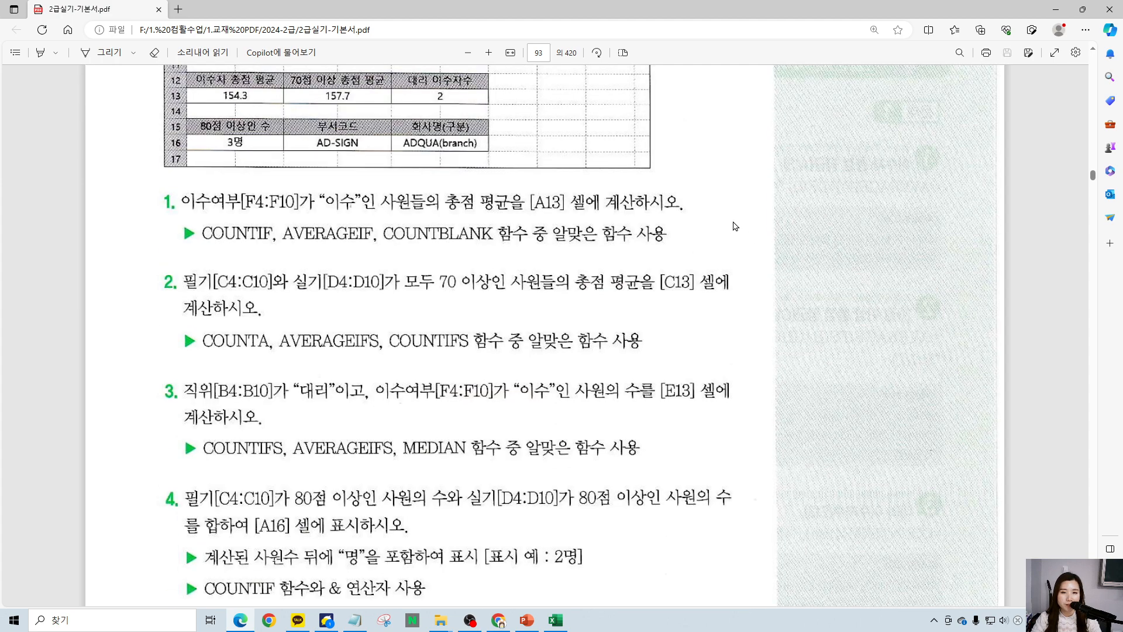
scroll(742, 226, up, 1)
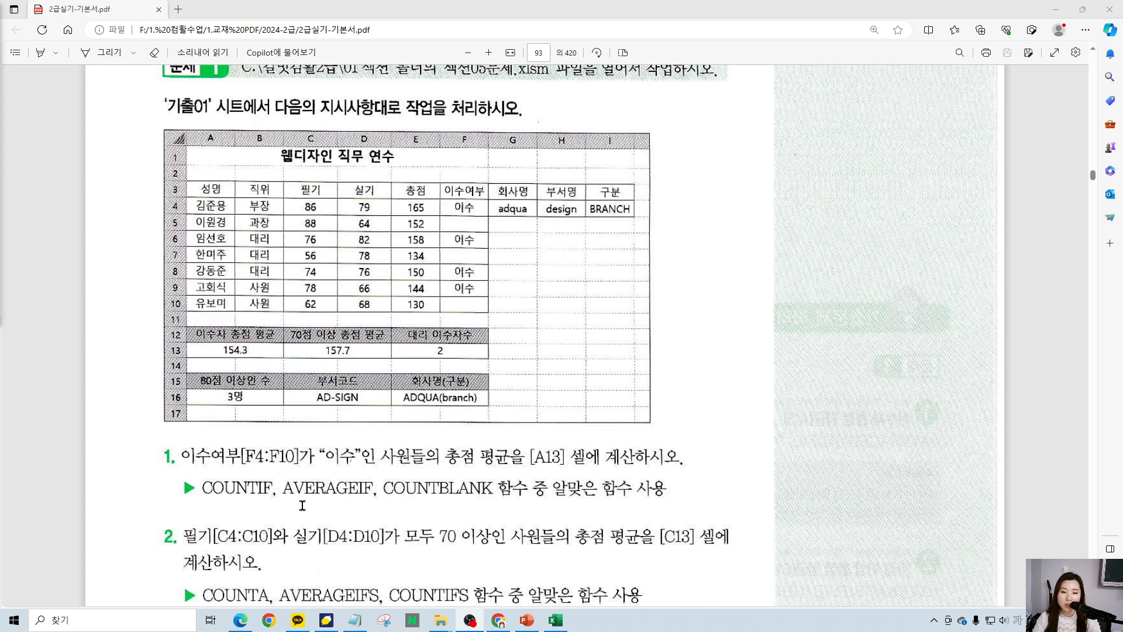
mouse_move(180, 437)
mouse_down()
mouse_move(307, 468)
mouse_move(373, 457)
mouse_up()
mouse_move(472, 470)
mouse_down()
mouse_move(453, 422)
mouse_move(470, 479)
mouse_move(550, 469)
mouse_up()
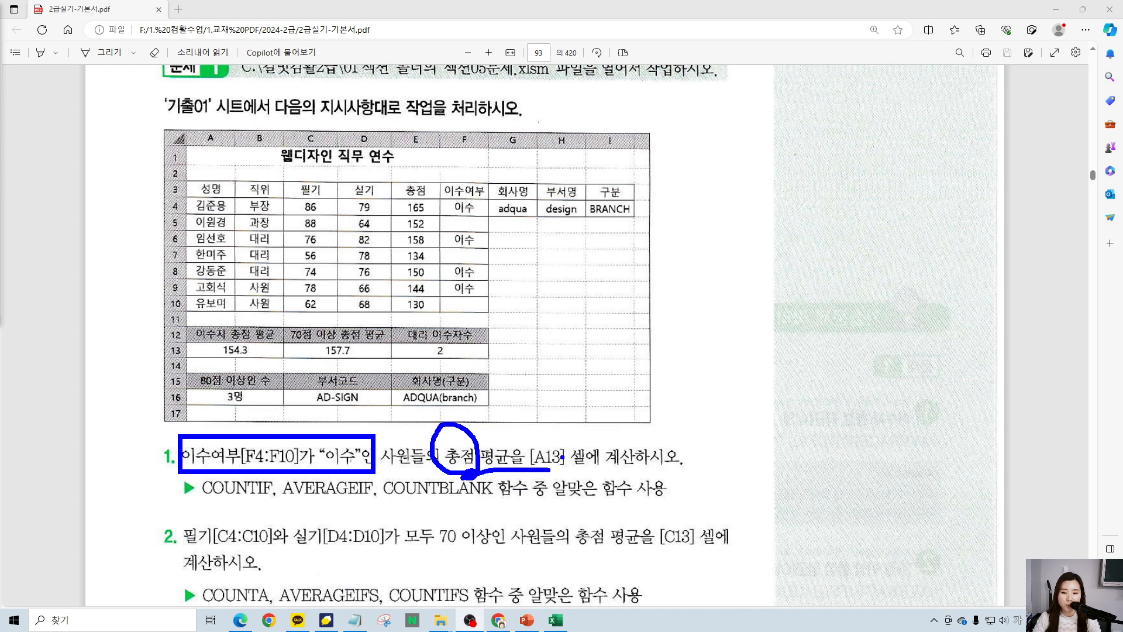
key(Escape)
mouse_move(638, 3)
mouse_down()
mouse_move(0, 129)
mouse_move(0, 141)
mouse_up()
Switch to the Excel workbook and start an AVERAGEIF formula in A13 of the 기출01 sheet.
click(137, 438)
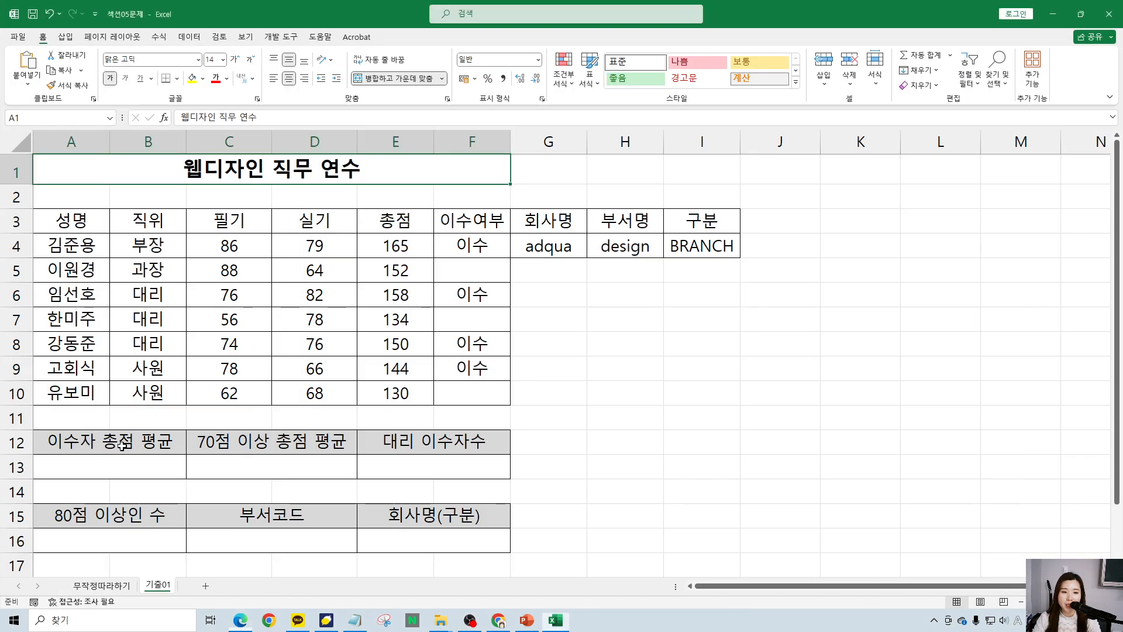
click(109, 473)
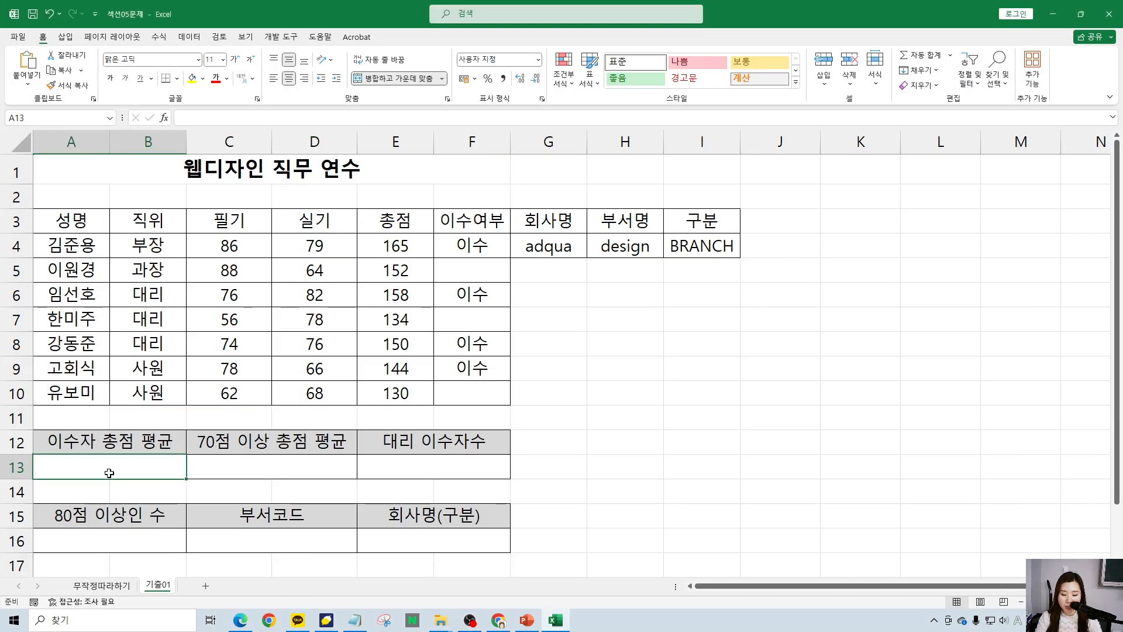
text(=ave)
key(Down)
key(Down)
key(Tab)
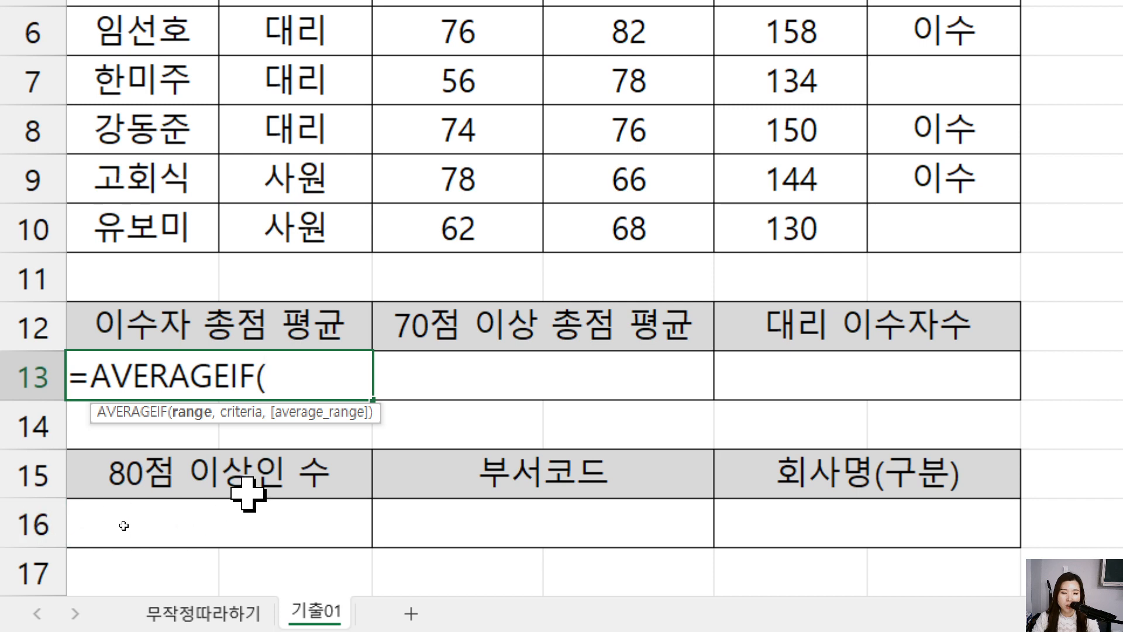
Outline the AVERAGEIF arguments in A13 with the placeholder text 범위, 조건, 평균구할범위 and close the parenthesis.
drag(170, 432, 211, 426)
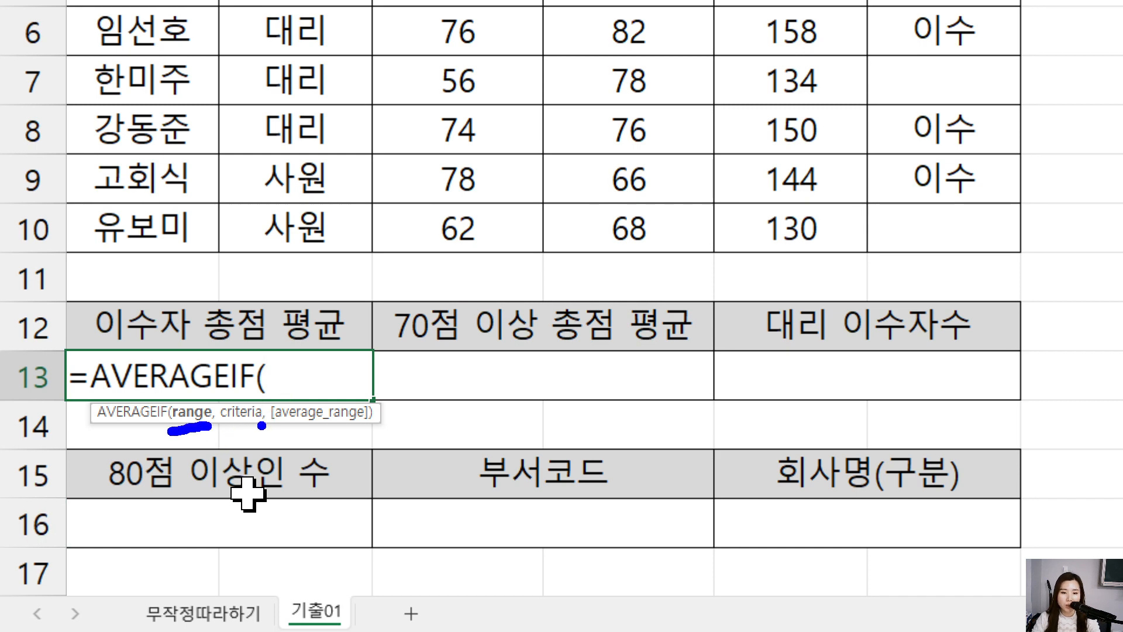
text(qjadn)
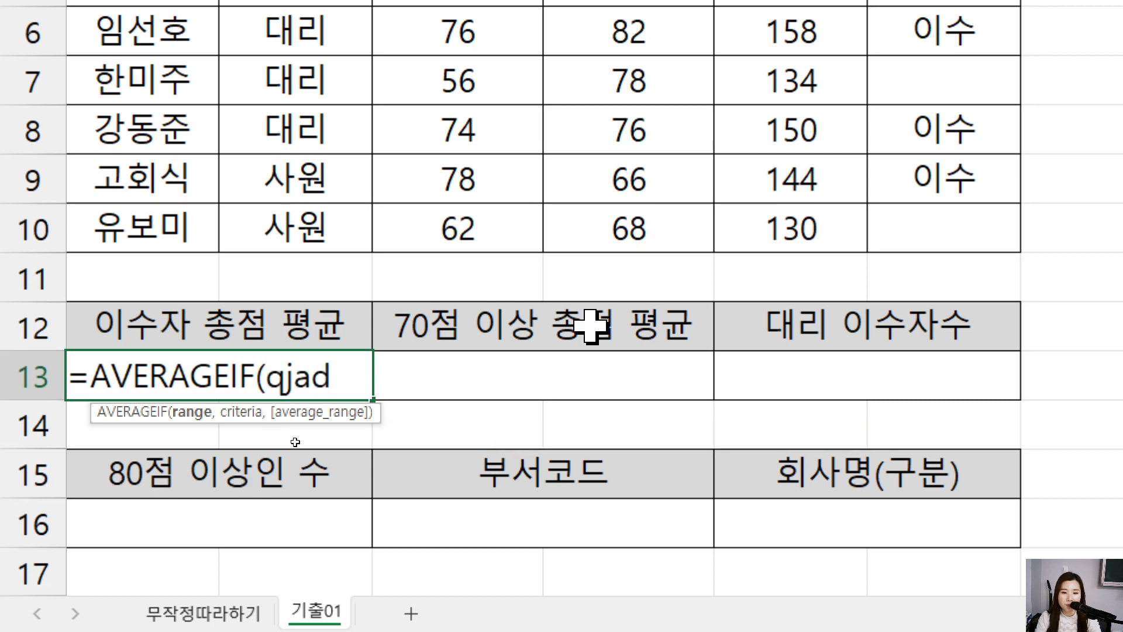
key(BackSpace)
key(BackSpace)
key(BackSpace)
key(BackSpace)
key(BackSpace)
text(범위, 조거)
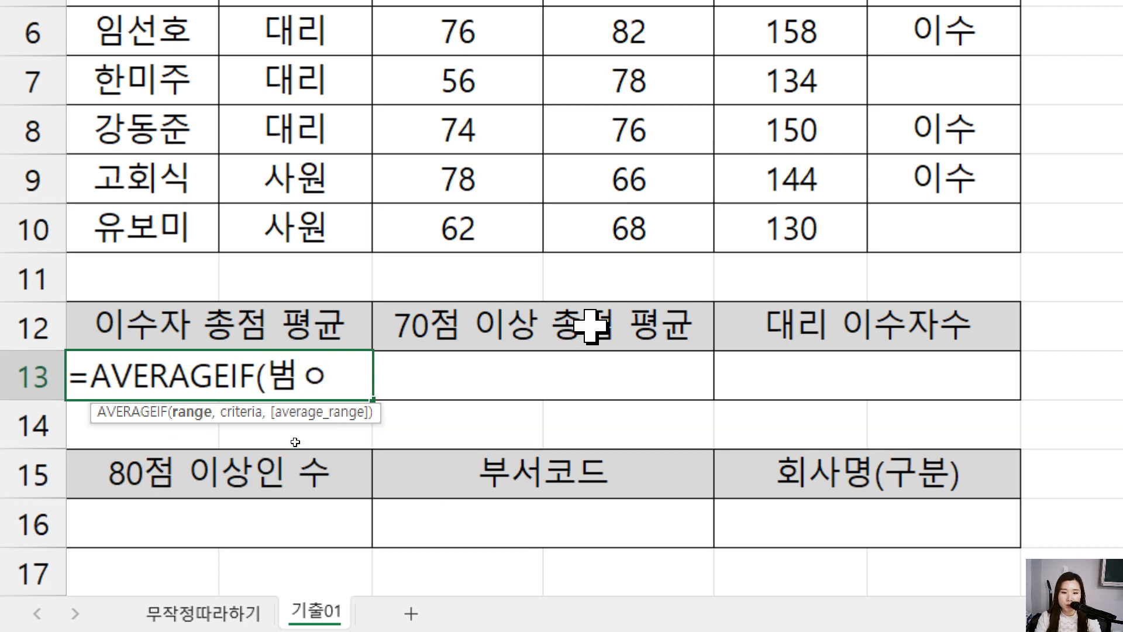
text(ㄴ,)
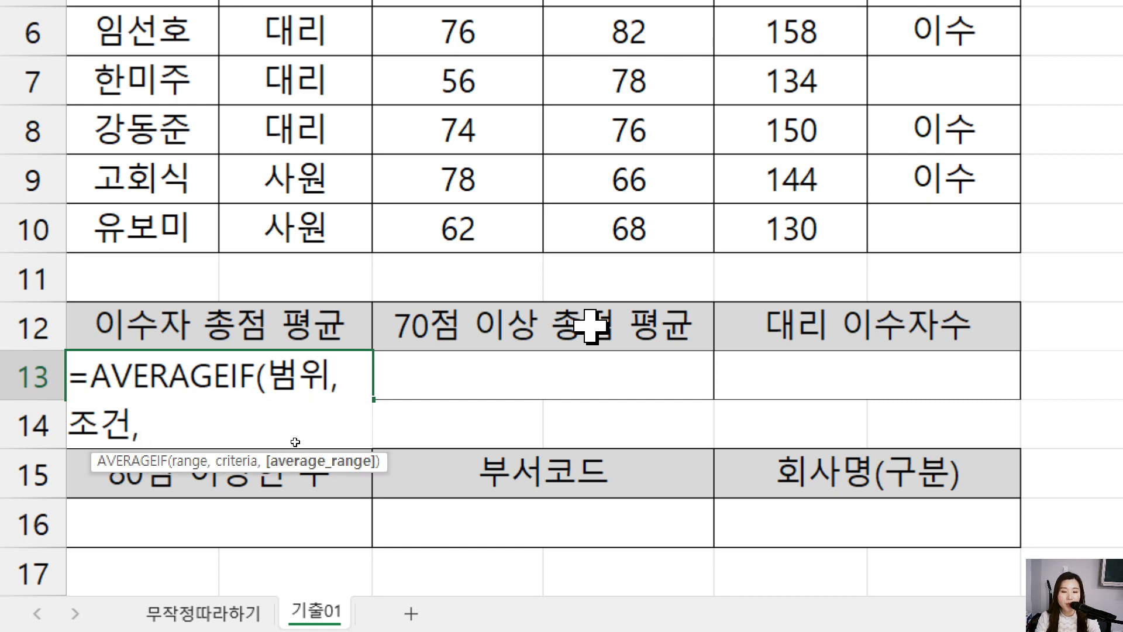
text( 평)
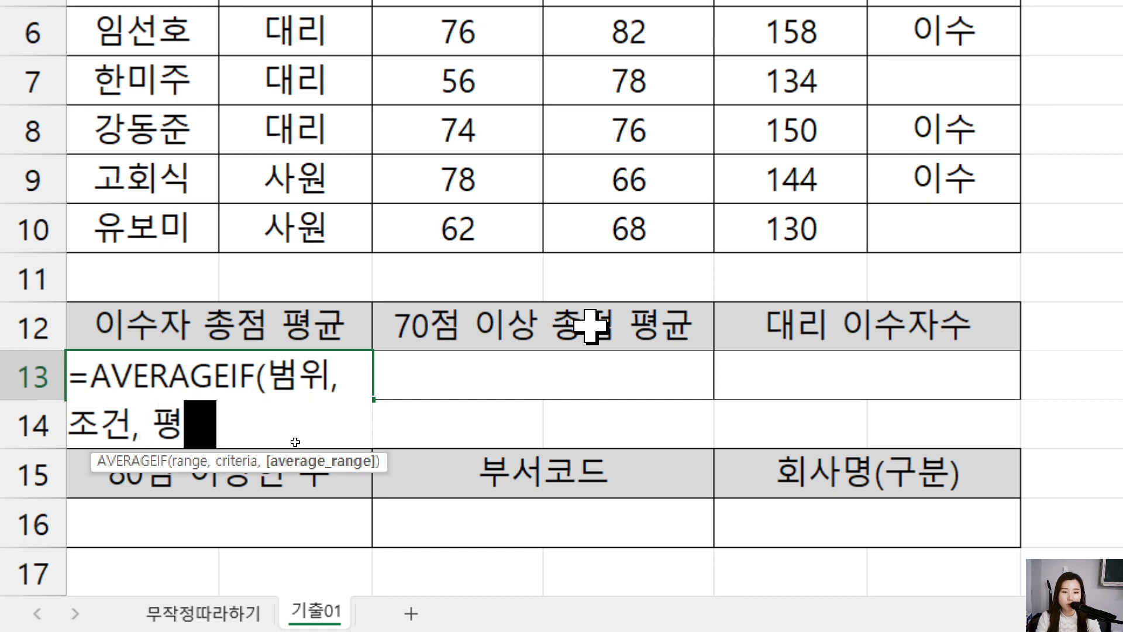
text(균구할범위))
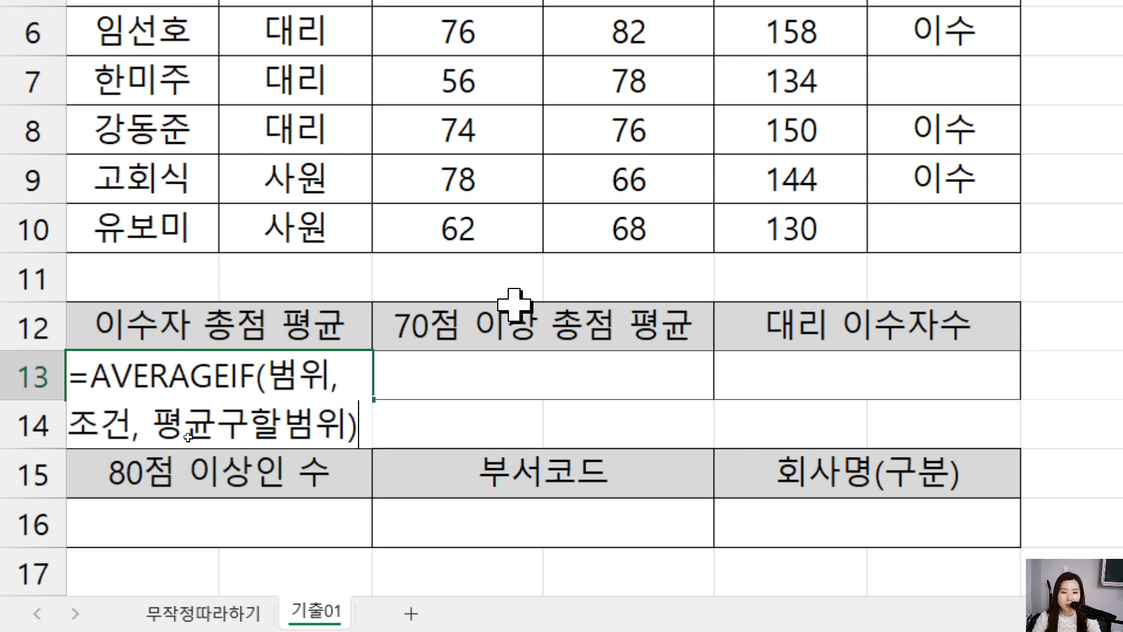
Remove the placeholder arguments and closing parenthesis from A13's AVERAGEIF formula.
drag(264, 374, 133, 422)
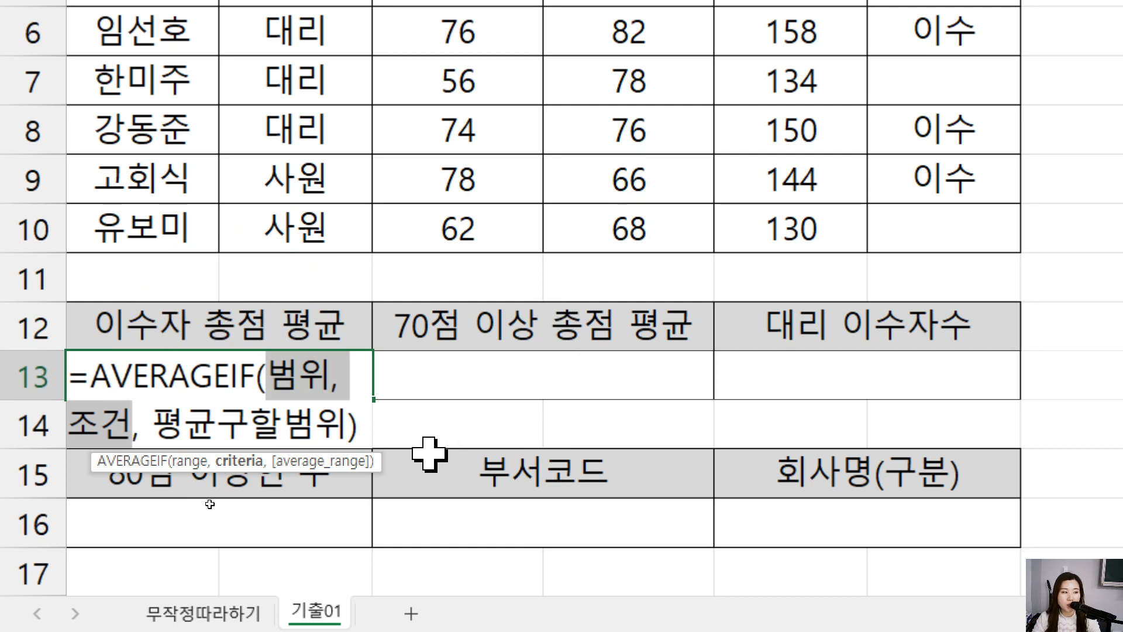
drag(266, 376, 364, 427)
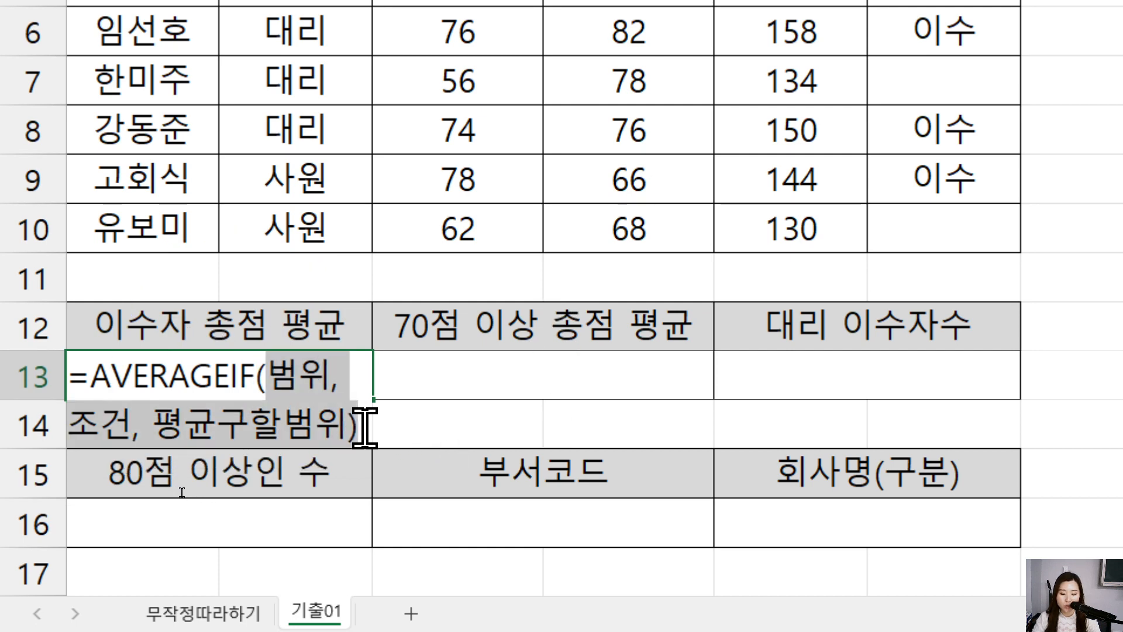
key(BackSpace)
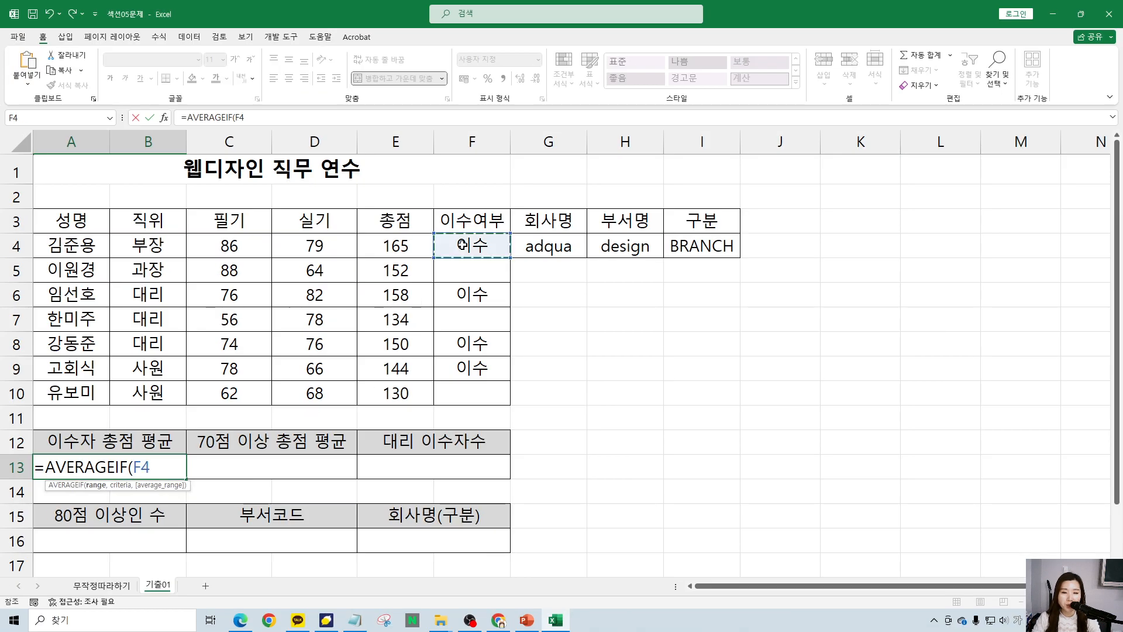
Give A13's AVERAGEIF formula the criteria range F4:F10 and the quoted criterion "이수".
drag(462, 244, 472, 392)
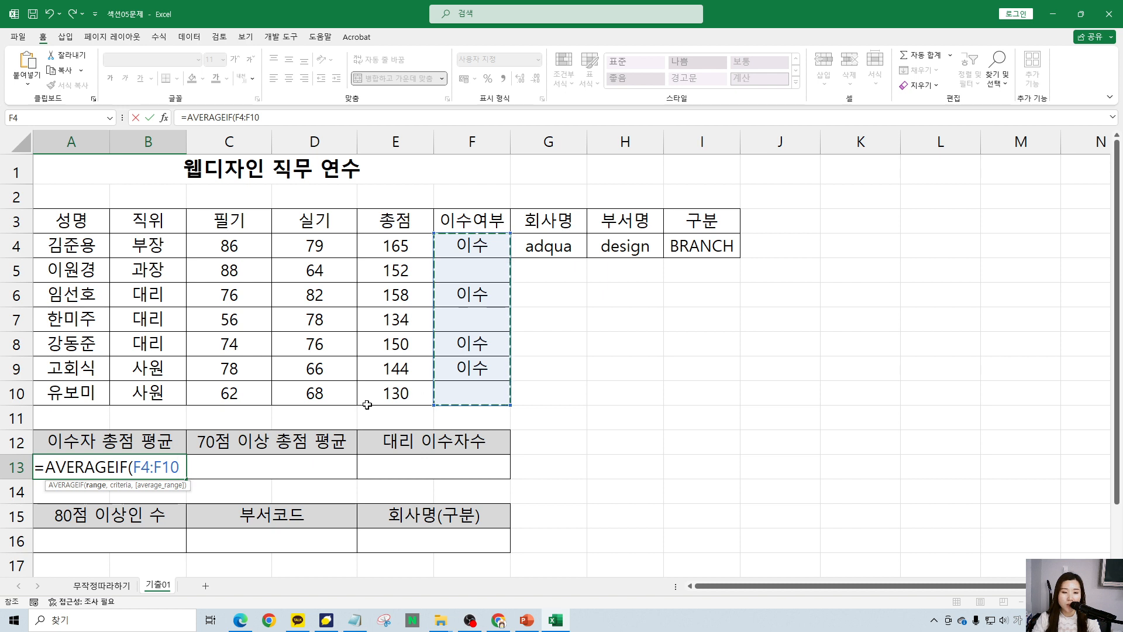
text(,)
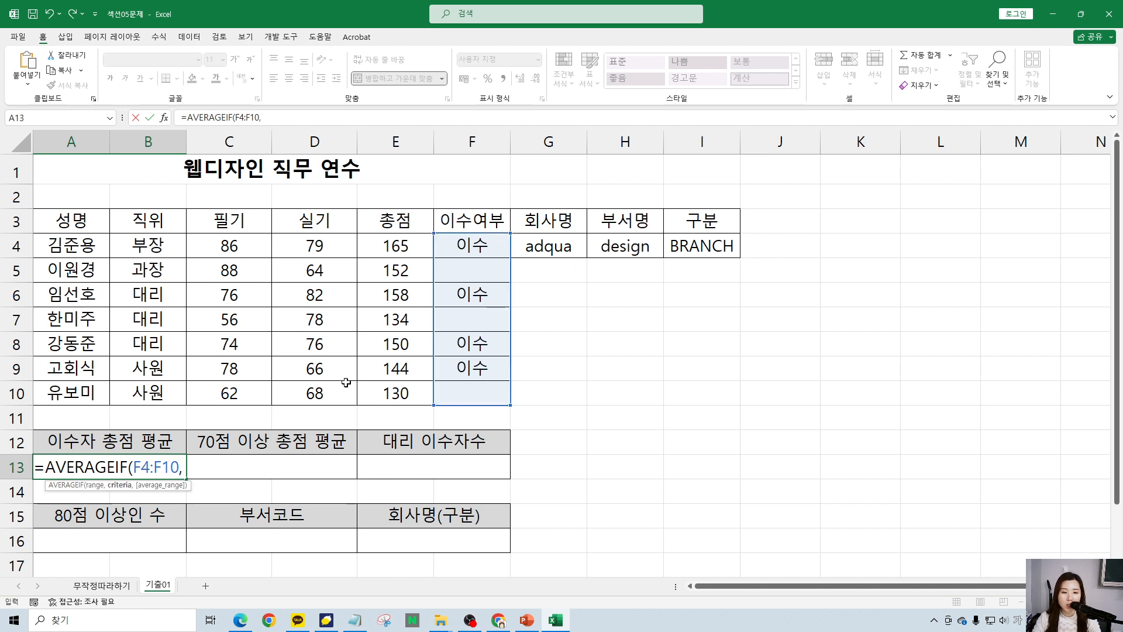
text( ")
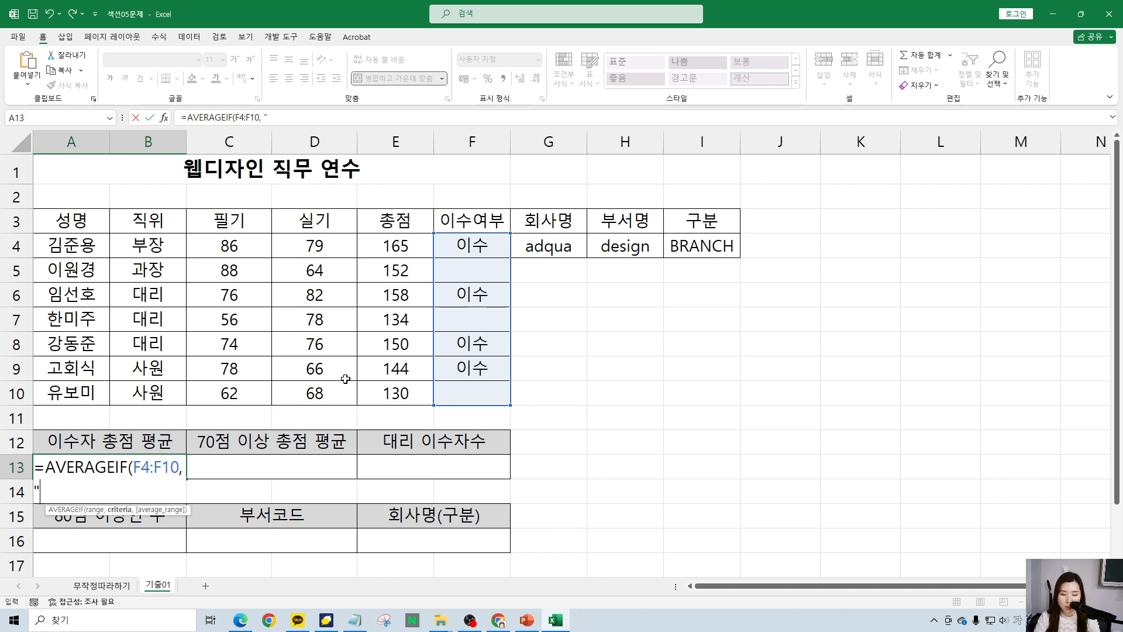
text(이수")
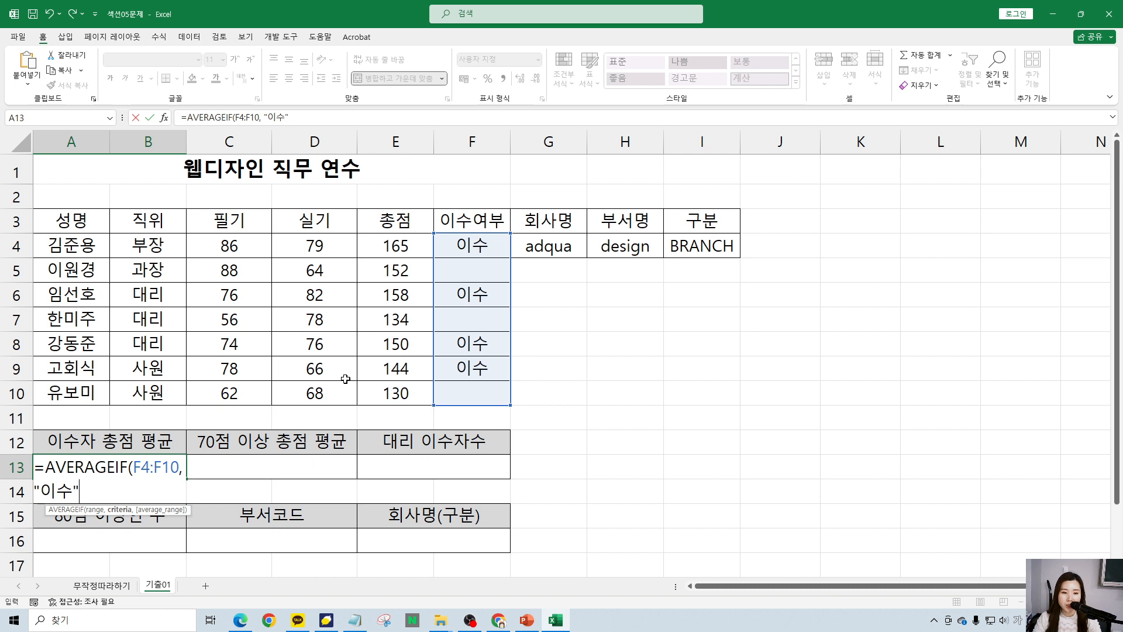
Try cell F4 as the AVERAGEIF criterion in A13, and restore the quoted text "이수".
key(F2)
key(shift+Left)
key(shift+Left)
key(shift+Left)
key(shift+Left)
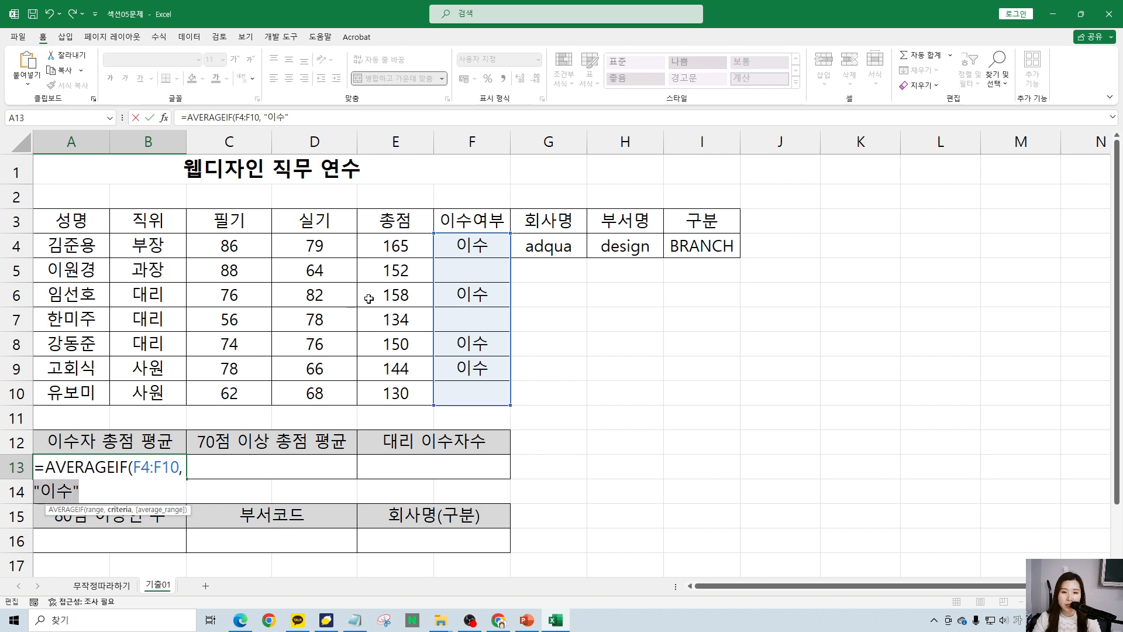
click(491, 245)
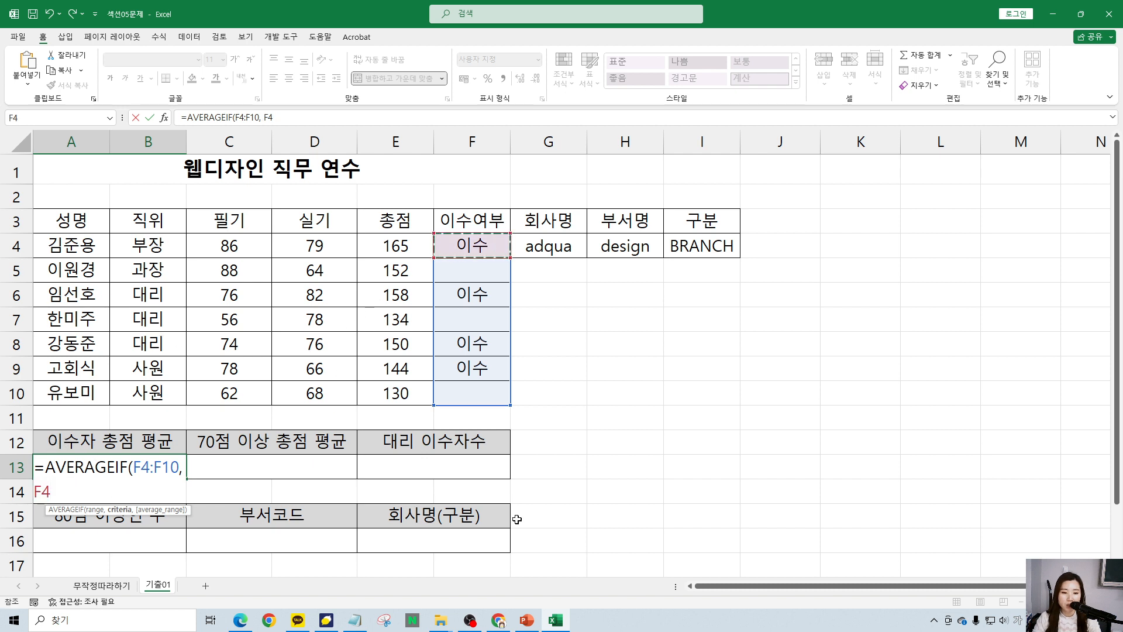
key(BackSpace)
key(BackSpace)
text("이수")
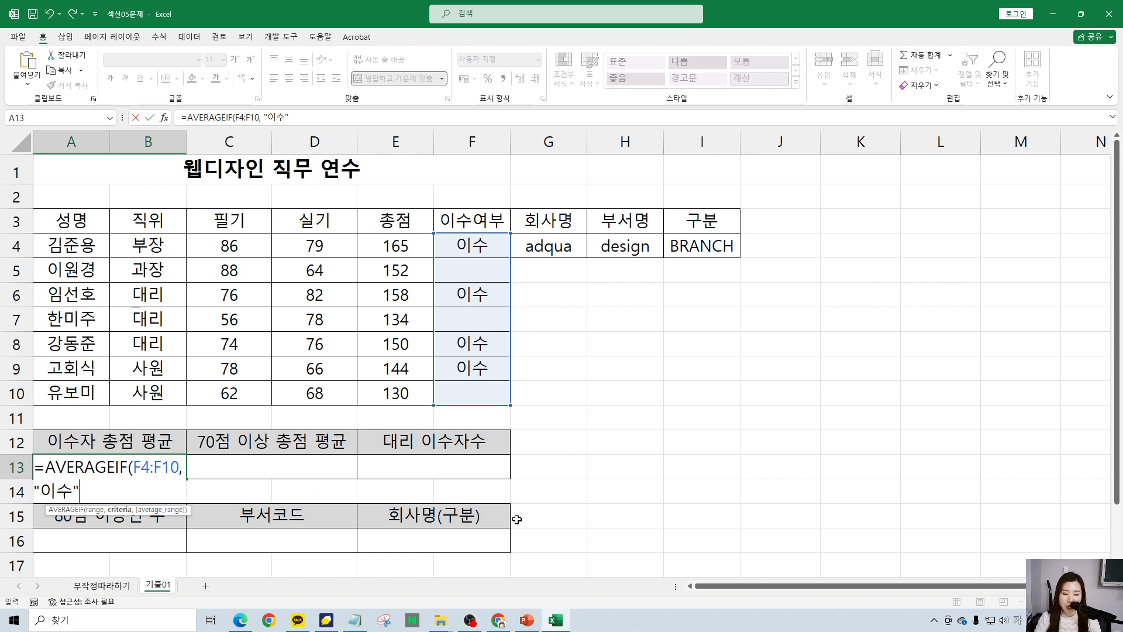
Add the average range E4:E10 and complete A13's formula as =AVERAGEIF(F4:F10, "이수", E4:E10).
text(,)
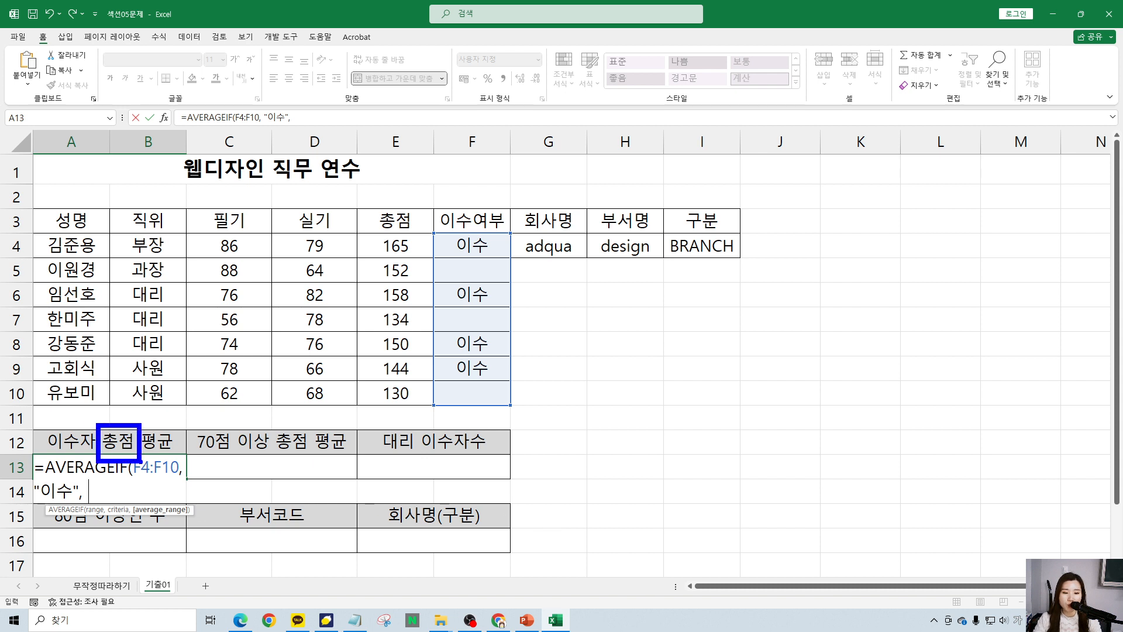
drag(417, 247, 416, 392)
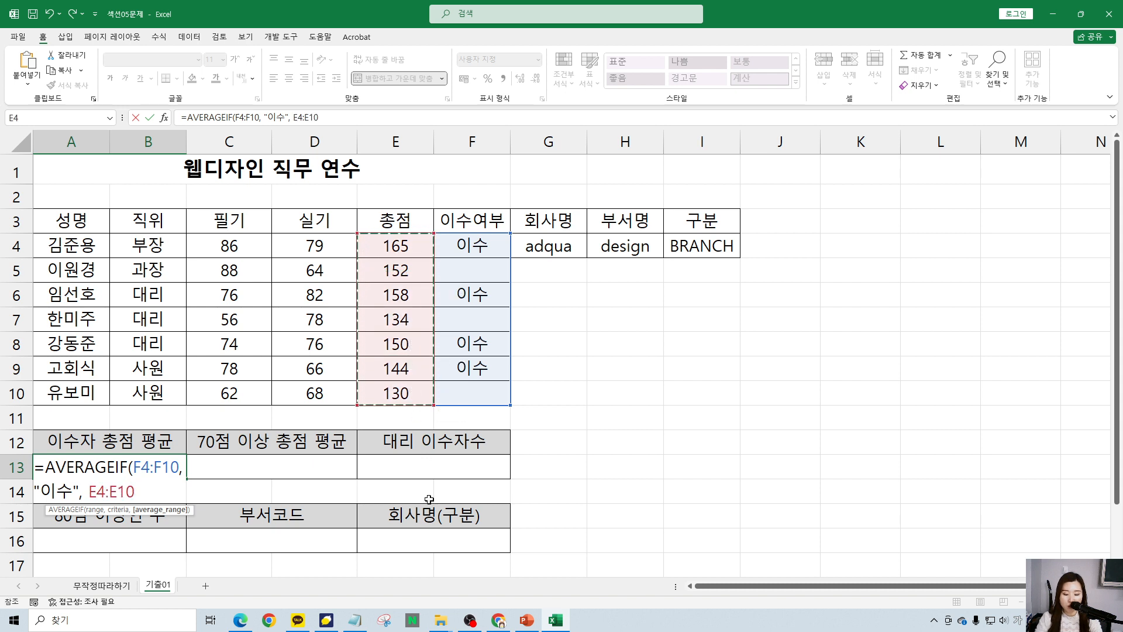
text())
key(Return)
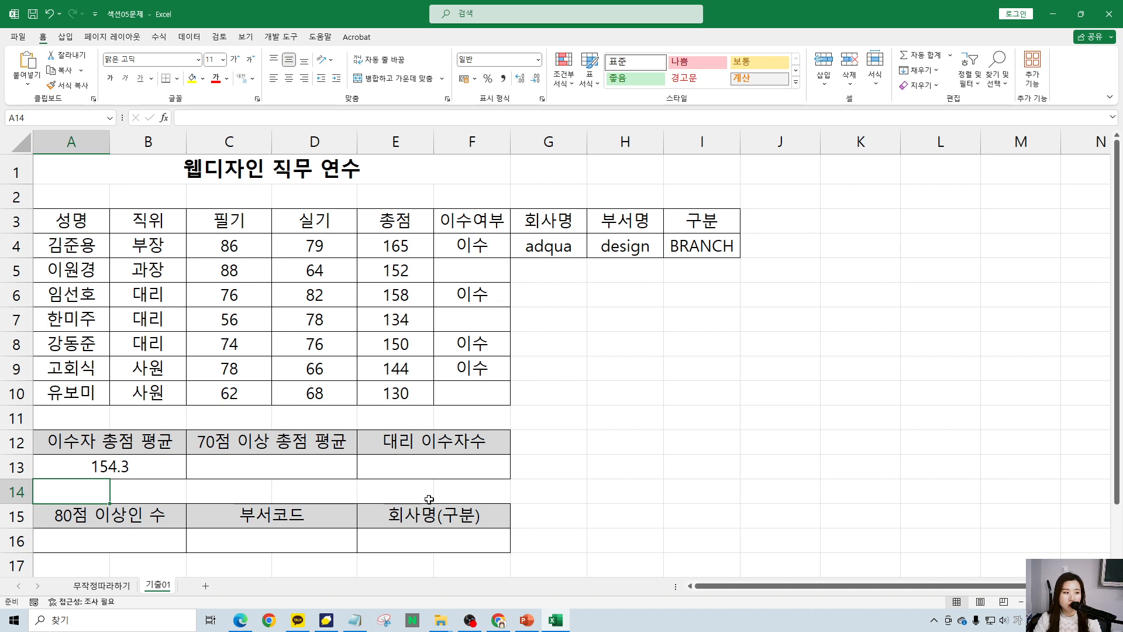
Review A13's formula, then switch to the textbook PDF and examine exercise 2's conditions on C4:C10 and D4:D10, its C13 average and AVERAGEIFS.
double_click(142, 471)
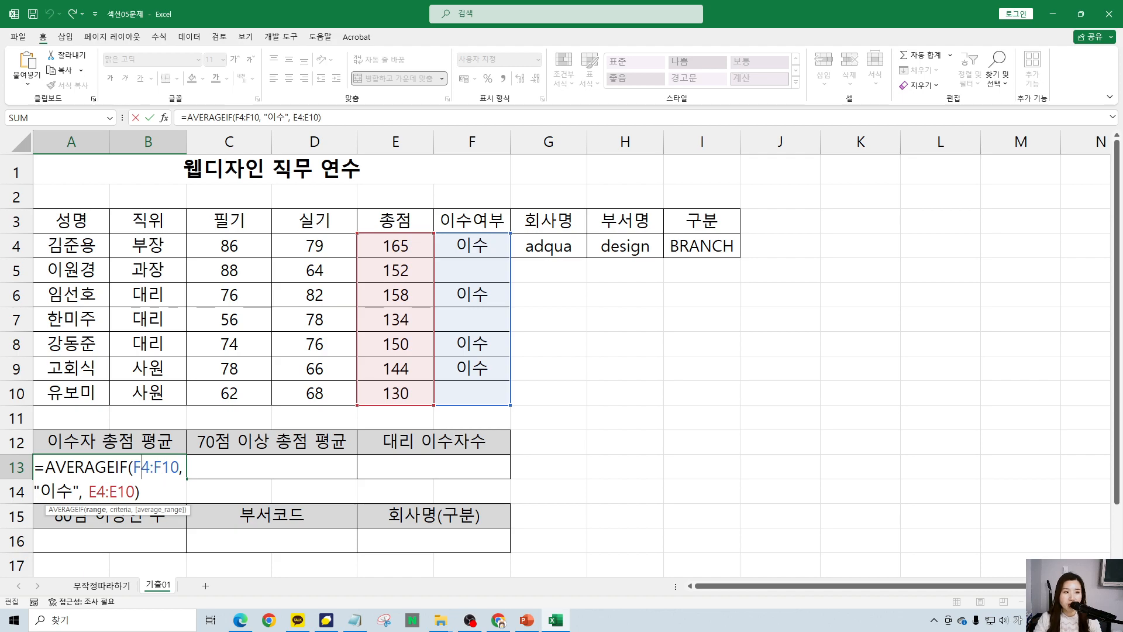
key(alt+Tab)
scroll(265, 505, down, 4)
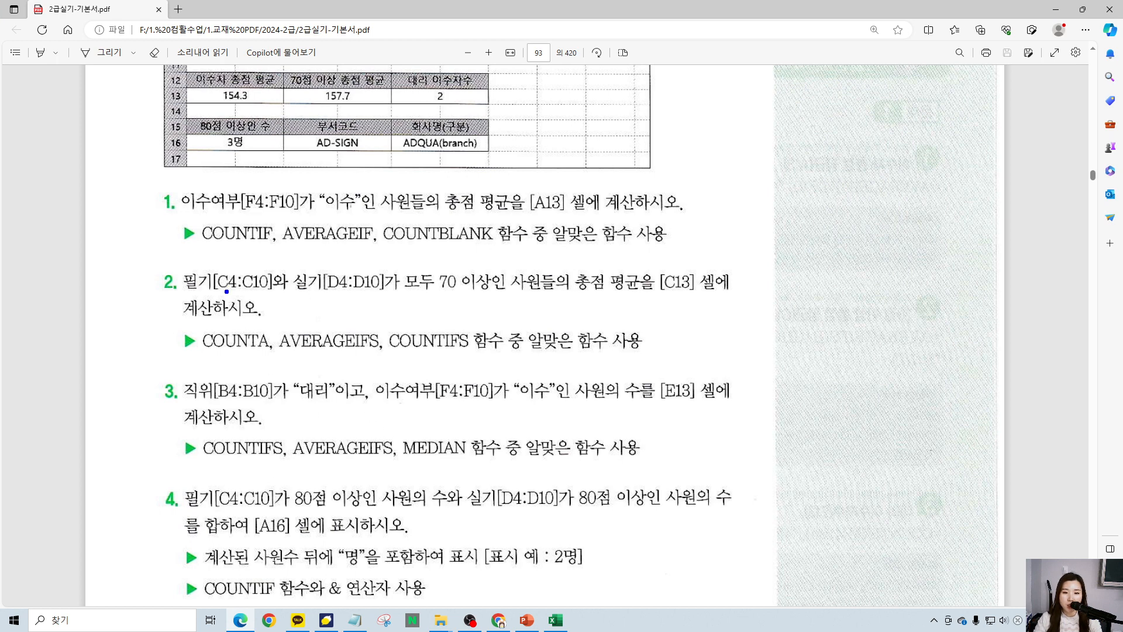
mouse_move(165, 257)
mouse_down()
mouse_move(318, 301)
mouse_move(383, 301)
mouse_up()
mouse_move(466, 296)
mouse_down()
mouse_move(444, 303)
mouse_move(396, 273)
mouse_move(449, 248)
mouse_move(460, 297)
mouse_move(616, 304)
mouse_move(613, 273)
mouse_move(651, 319)
mouse_up()
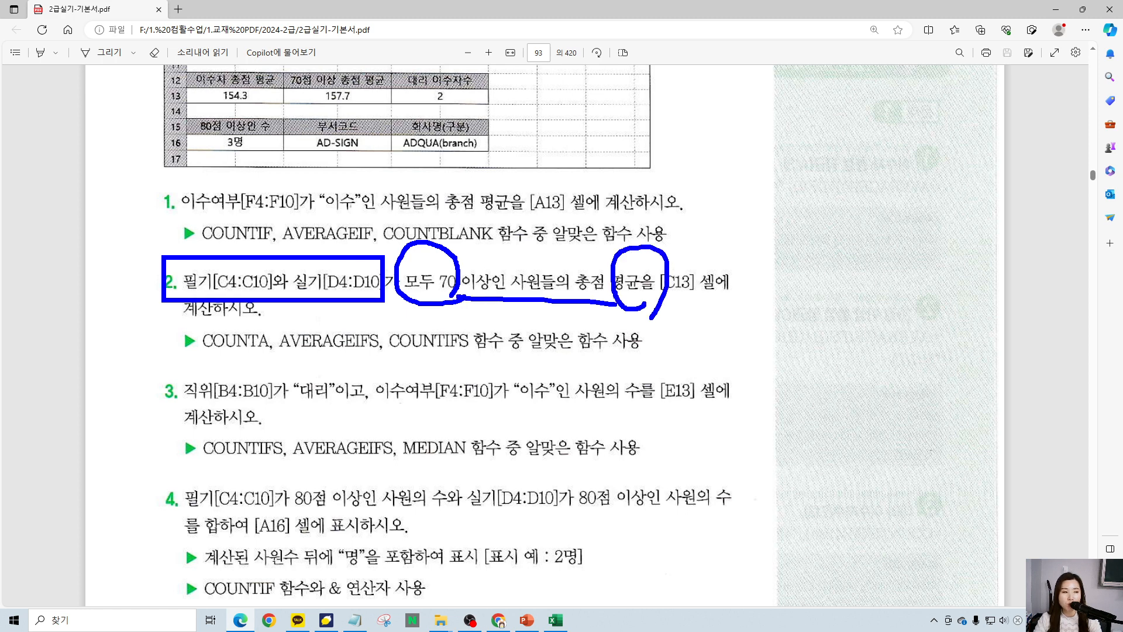
mouse_move(674, 219)
mouse_down()
mouse_move(668, 262)
mouse_move(758, 212)
mouse_up()
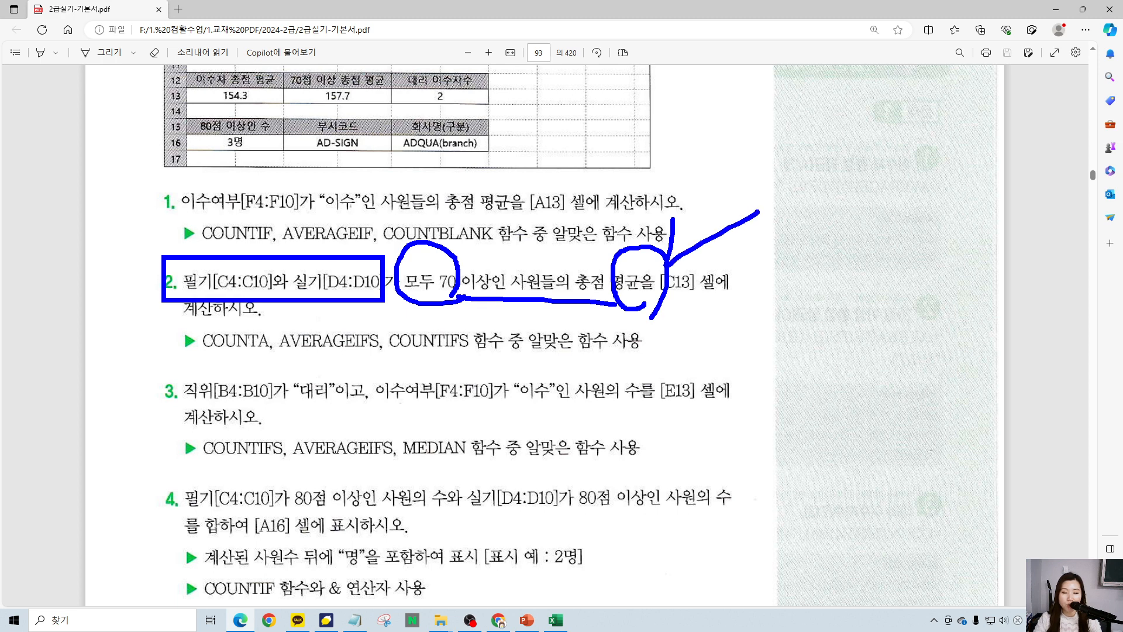
mouse_move(252, 298)
mouse_down()
mouse_move(170, 284)
mouse_move(223, 244)
mouse_move(270, 276)
mouse_move(223, 309)
mouse_up()
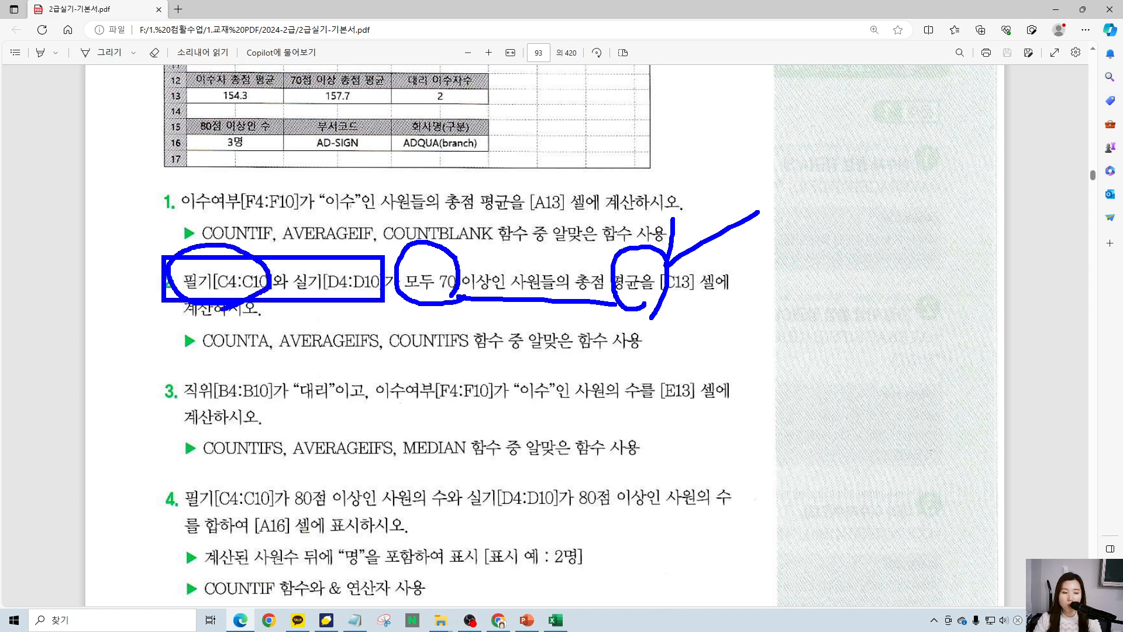
mouse_move(352, 314)
mouse_down()
mouse_move(280, 295)
mouse_move(363, 242)
mouse_move(347, 317)
mouse_move(496, 303)
mouse_up()
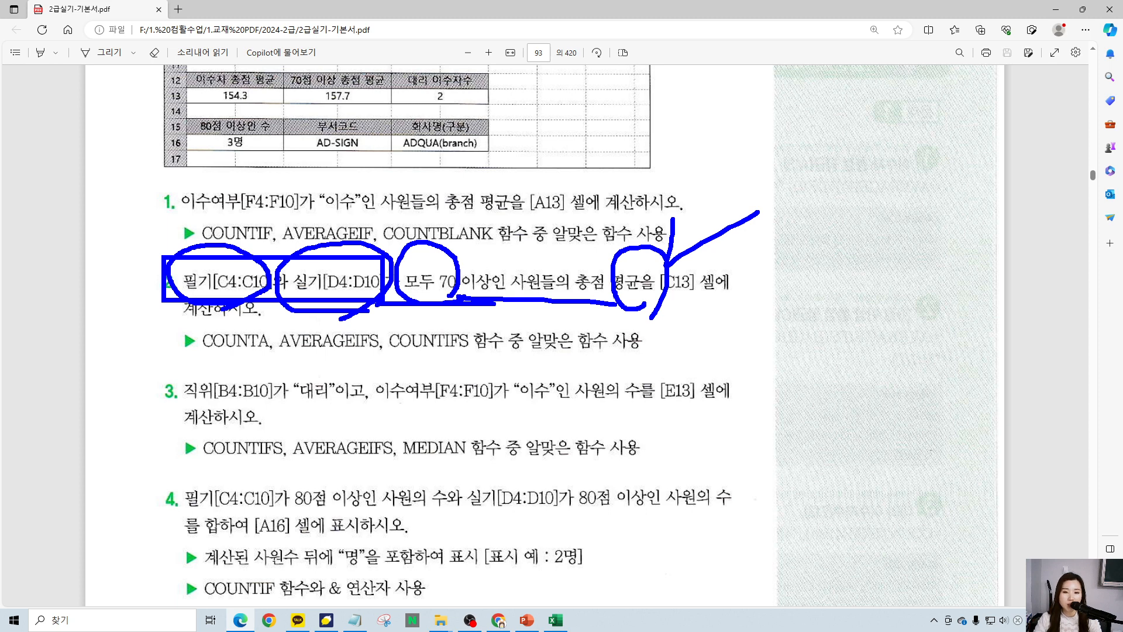
mouse_move(278, 360)
mouse_down()
mouse_move(386, 362)
mouse_move(354, 316)
mouse_move(274, 314)
mouse_move(276, 359)
mouse_move(367, 364)
mouse_up()
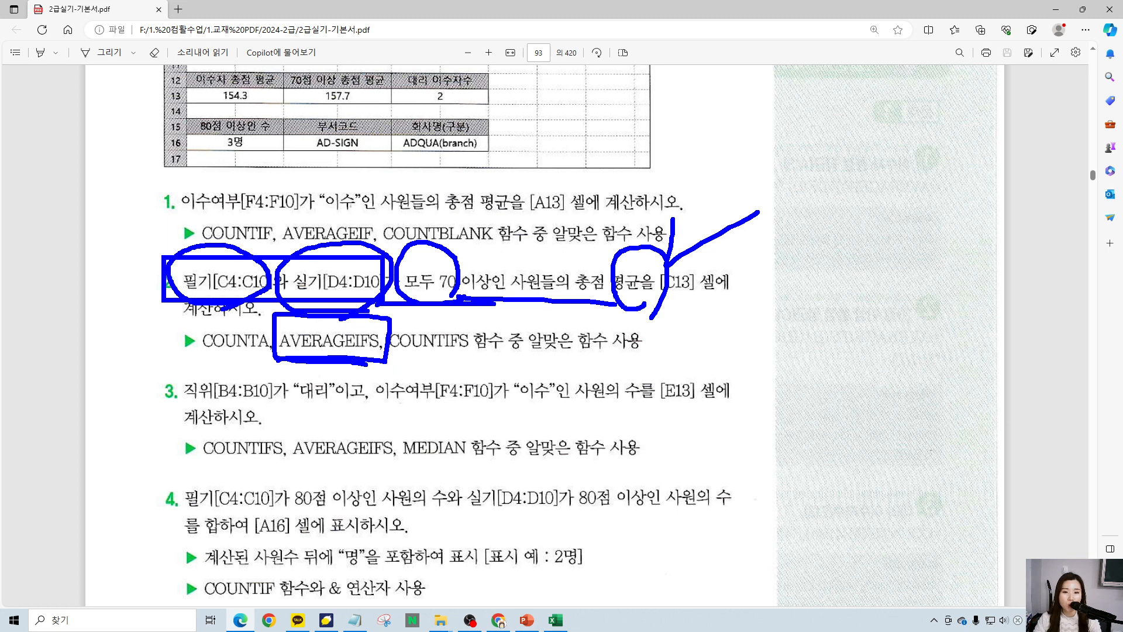
key(Escape)
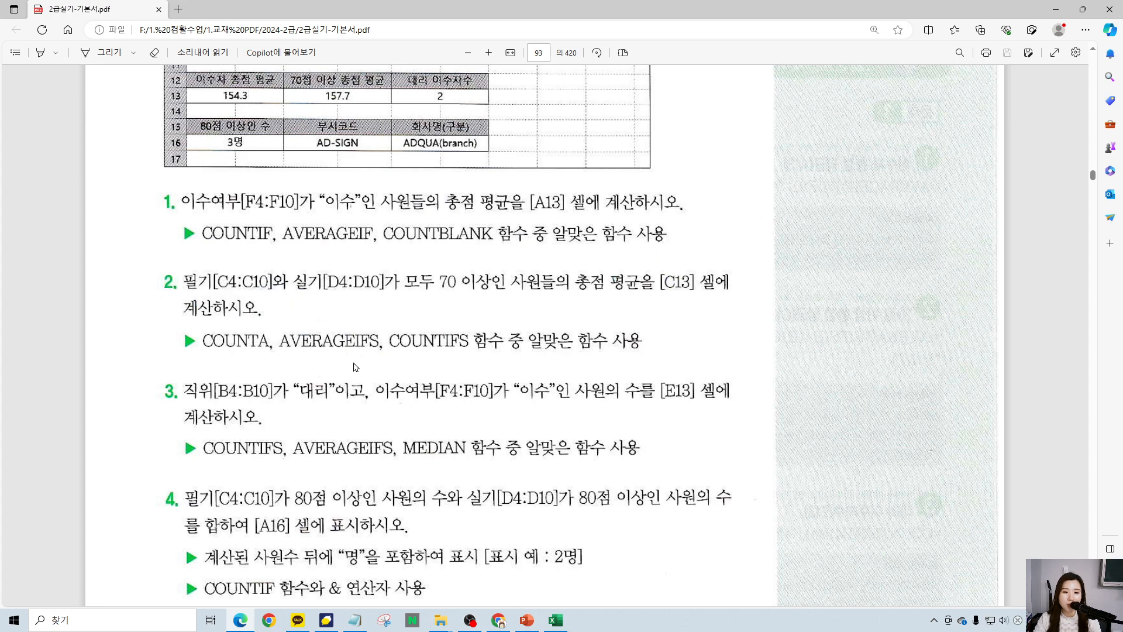
Switch back to Excel, leave A13's formula, and start an AVERAGEIFS formula in C13.
key(alt+Tab)
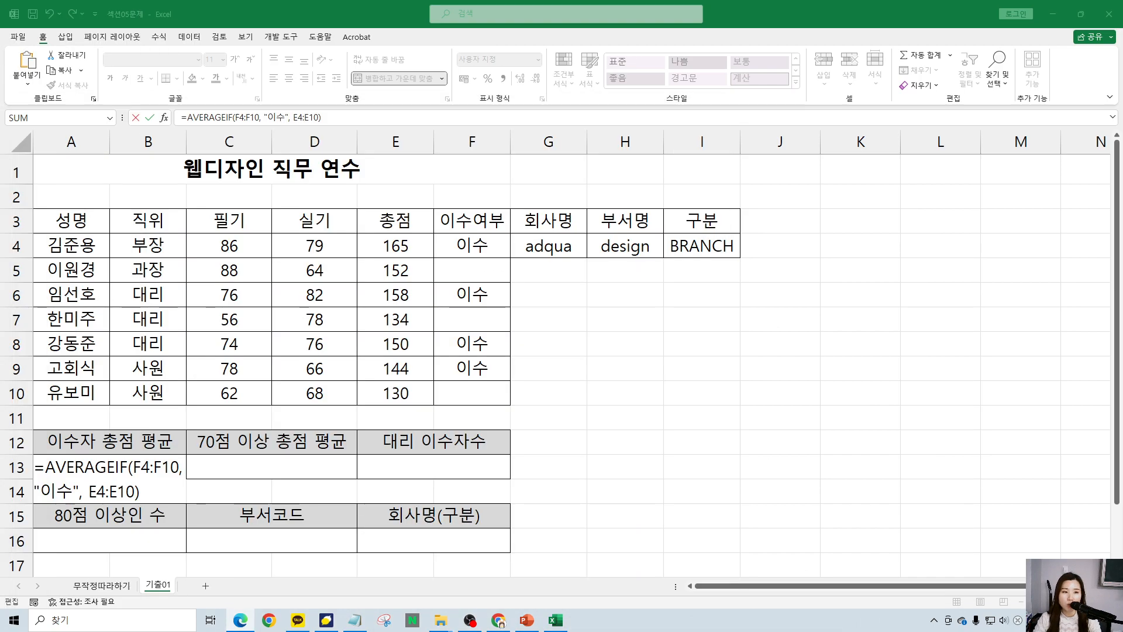
key(Return)
click(273, 467)
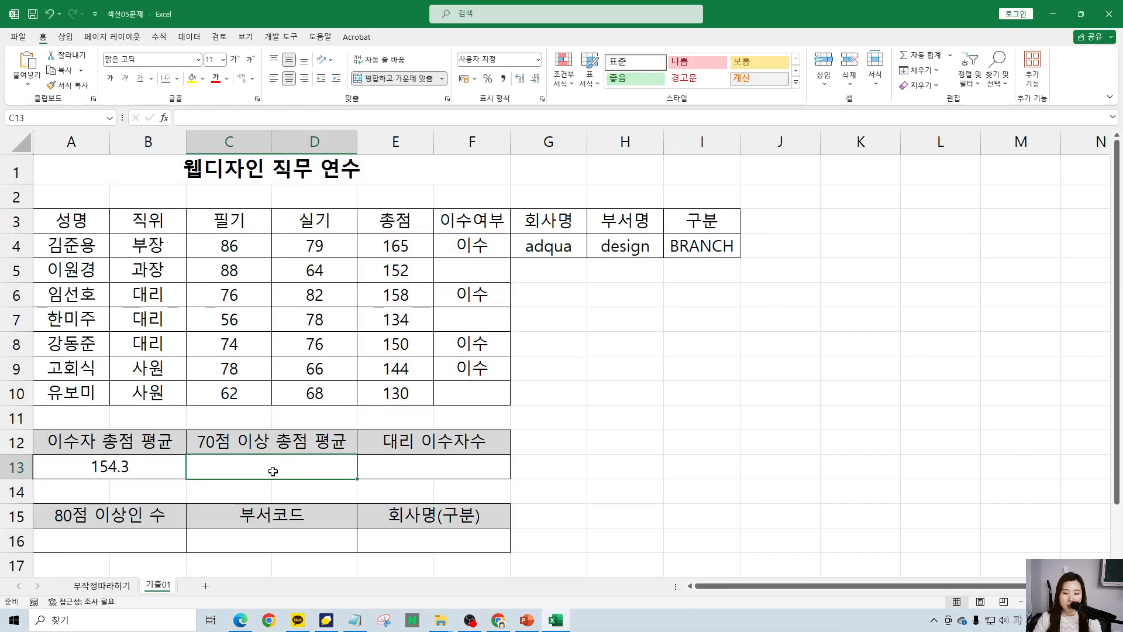
text(=ㅁ)
key(BackSpace)
text(av)
key(Down)
key(Down)
key(Down)
key(Down)
key(Tab)
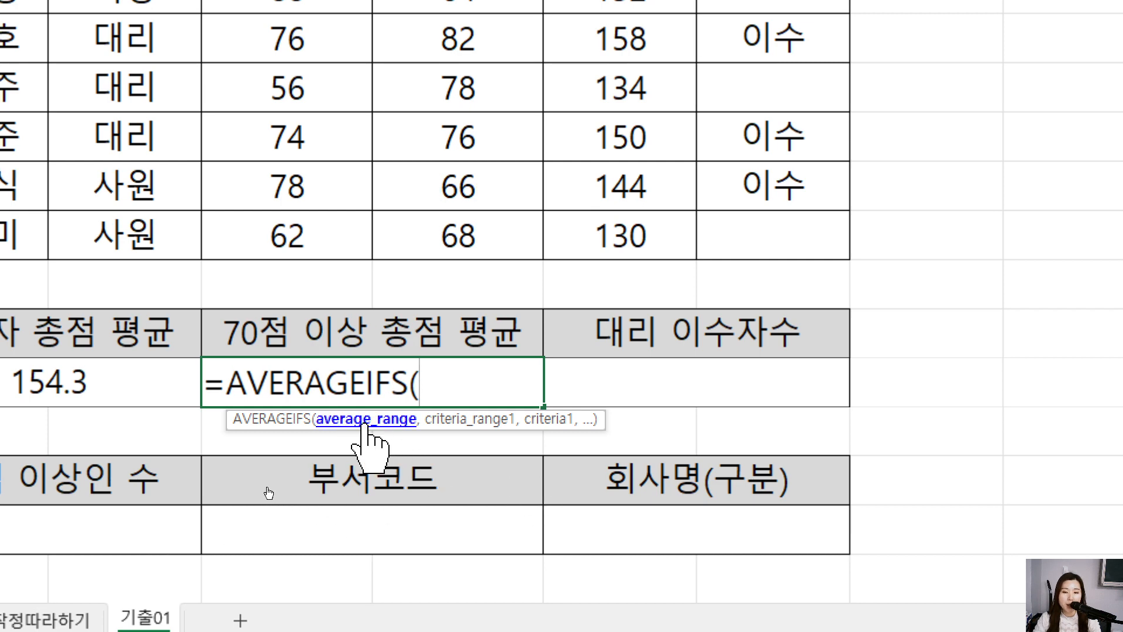
Write the placeholder 평균구할범위 as the average range in C13's AVERAGEIFS formula.
text(vud)
key(BackSpace)
key(BackSpace)
key(BackSpace)
key(Hangul)
text(평ㄱ균구할)
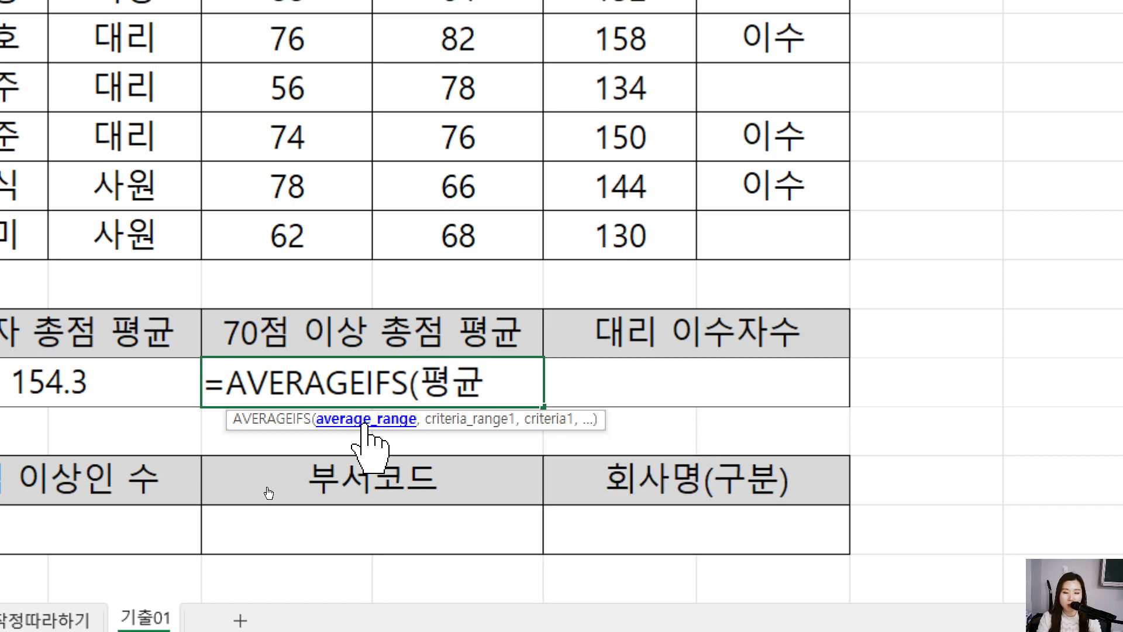
key(BackSpace)
key(BackSpace)
key(BackSpace)
text(할범위,)
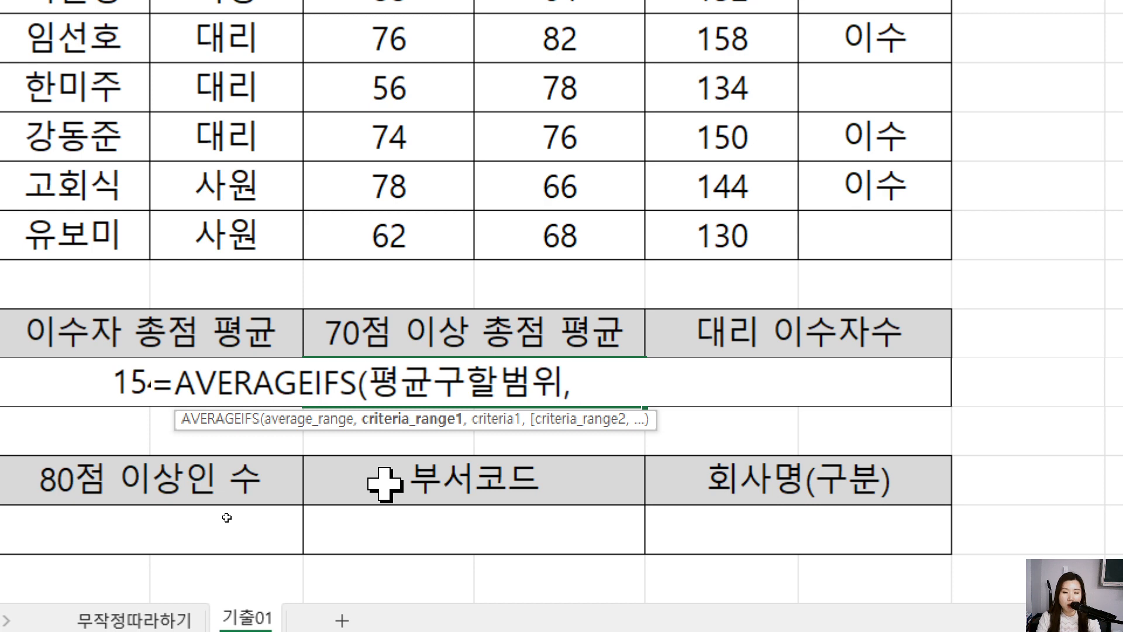
Add the placeholders 범위1, 조건1, 범위2 and 조건2 to C13's AVERAGEIFS, then clear all the placeholder arguments.
text(범위1,조건)
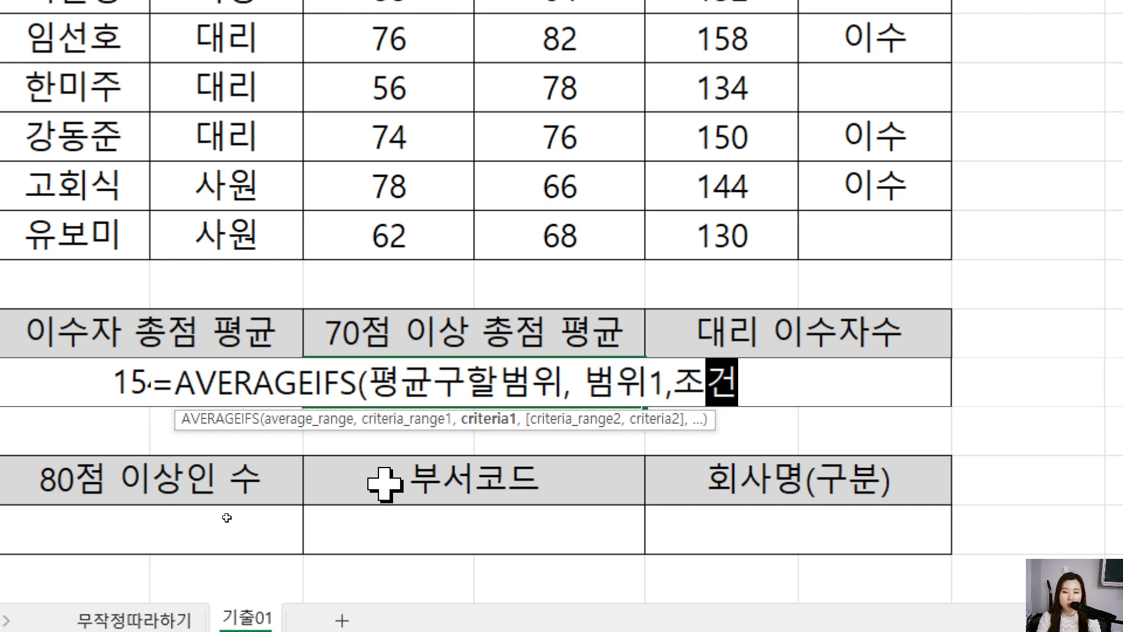
text(1,)
text( 범위2, 조)
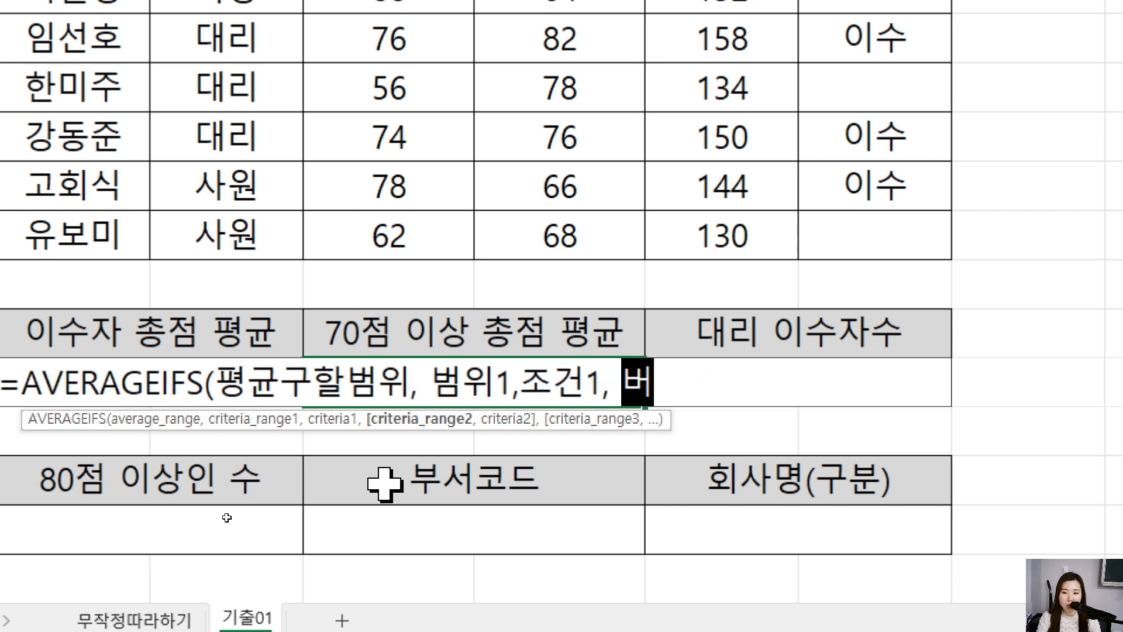
text(건2)
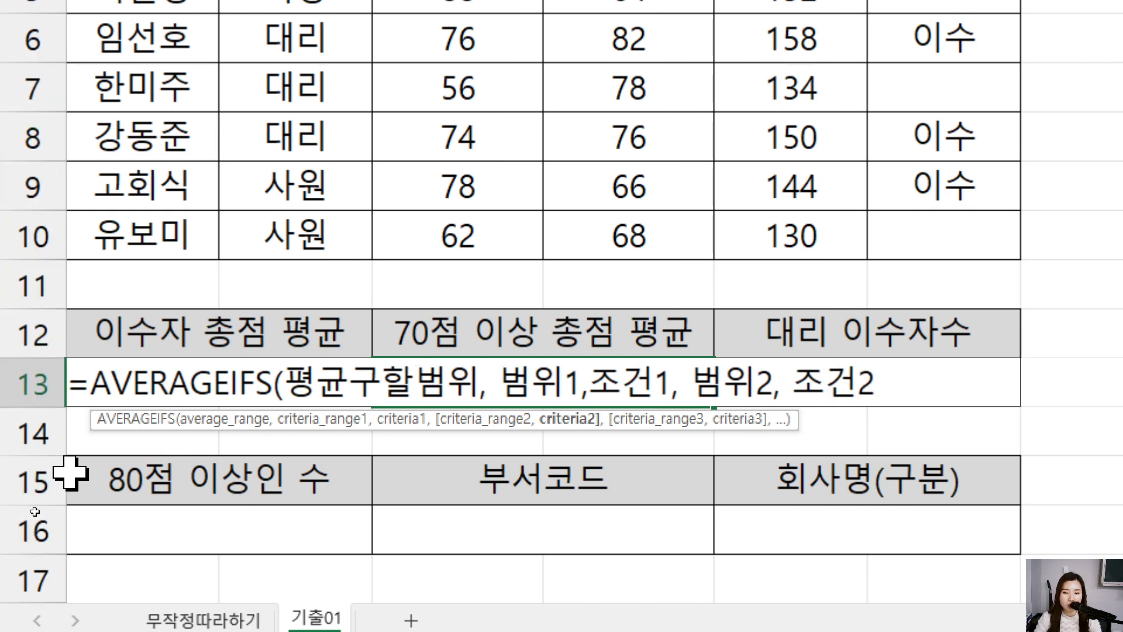
text())
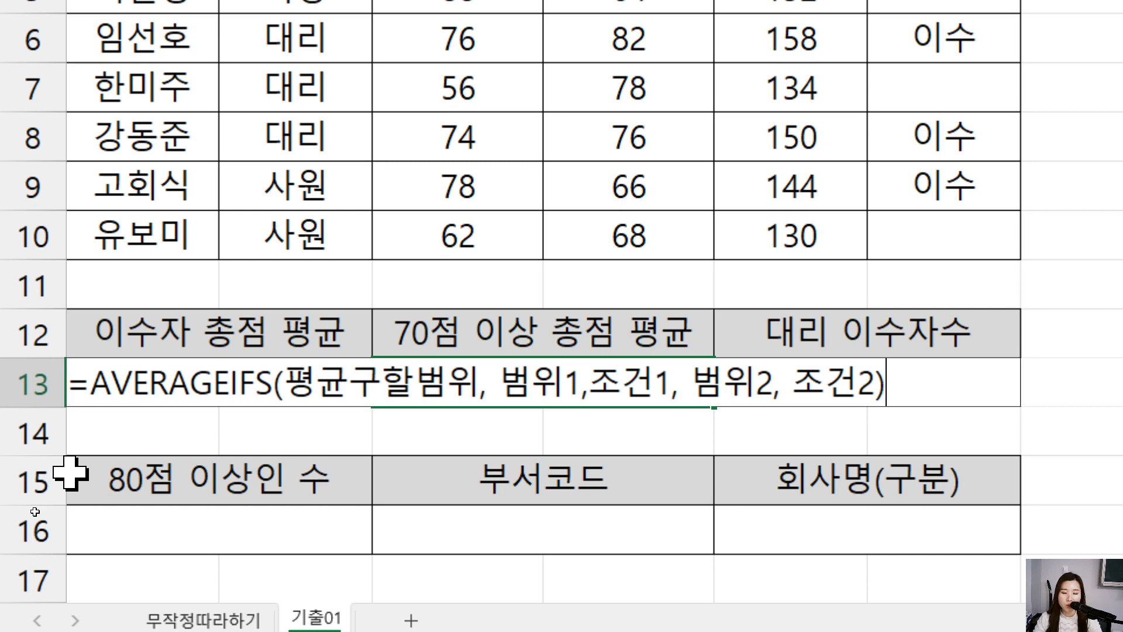
key(shift+End)
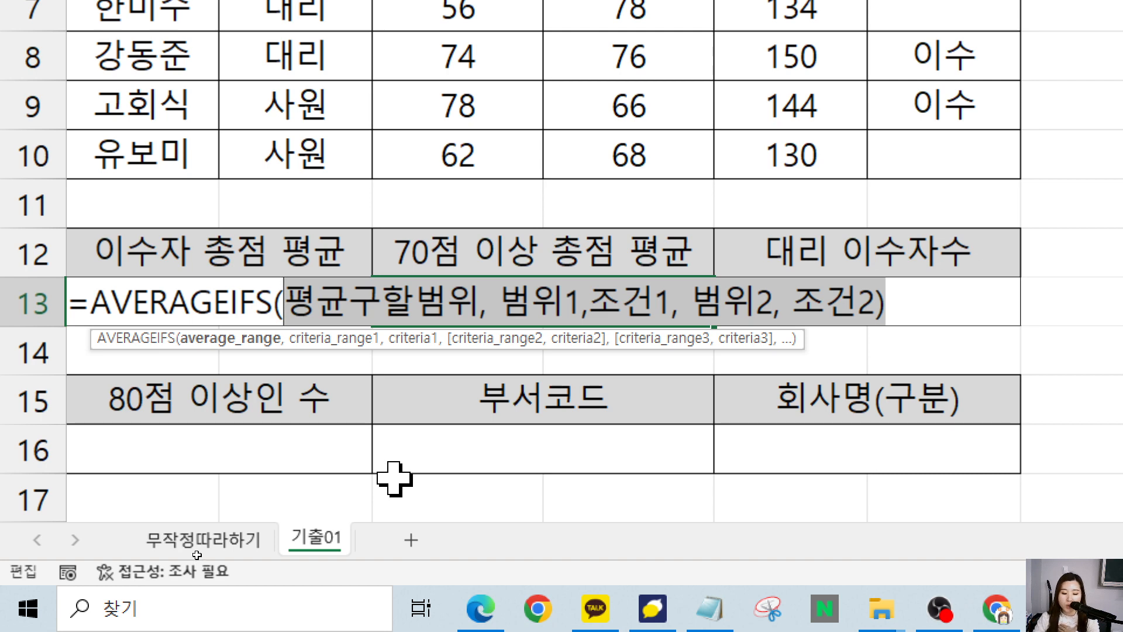
key(Delete)
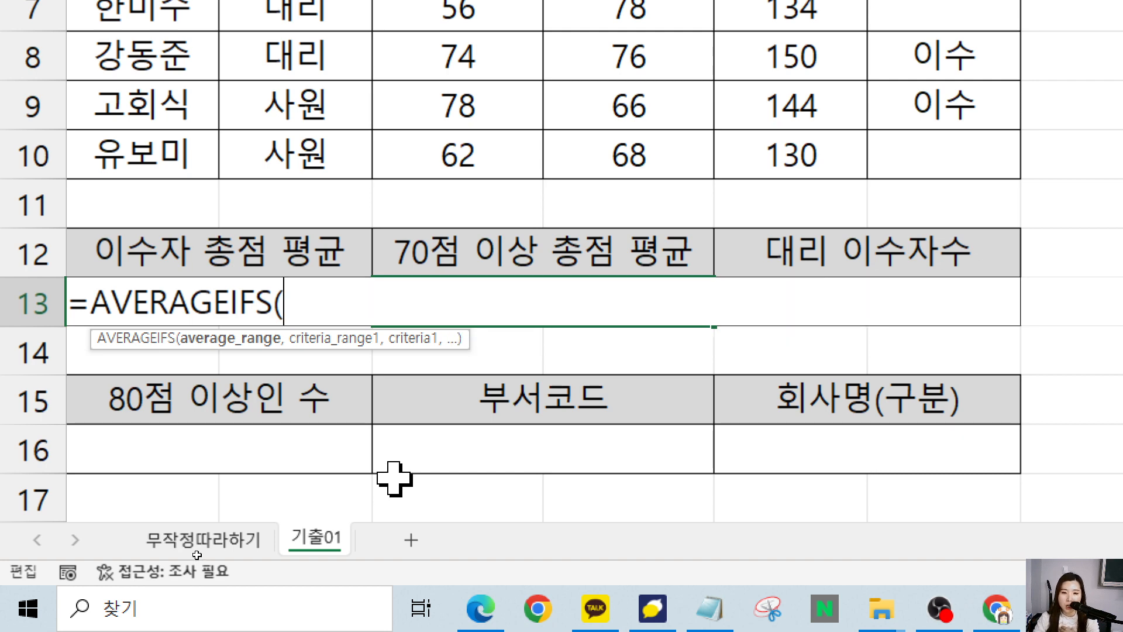
Give C13's AVERAGEIFS the average range E4:E10 and the first condition C4:C10 with ">=70".
scroll(729, 133, up, 1)
scroll(684, 56, up, 1)
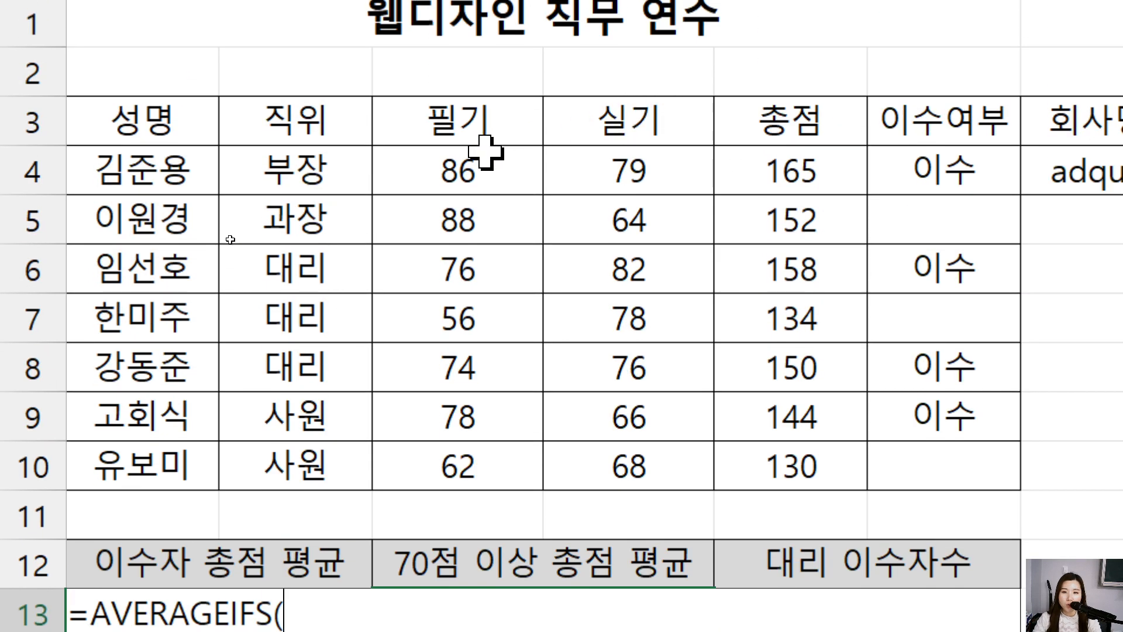
drag(807, 170, 783, 492)
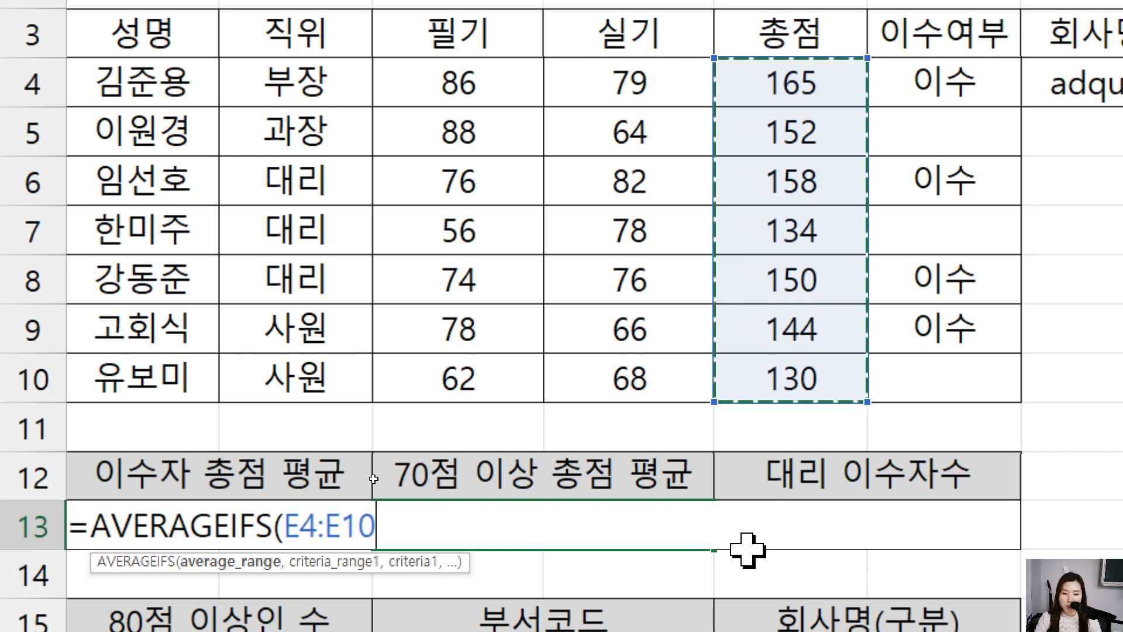
text(,)
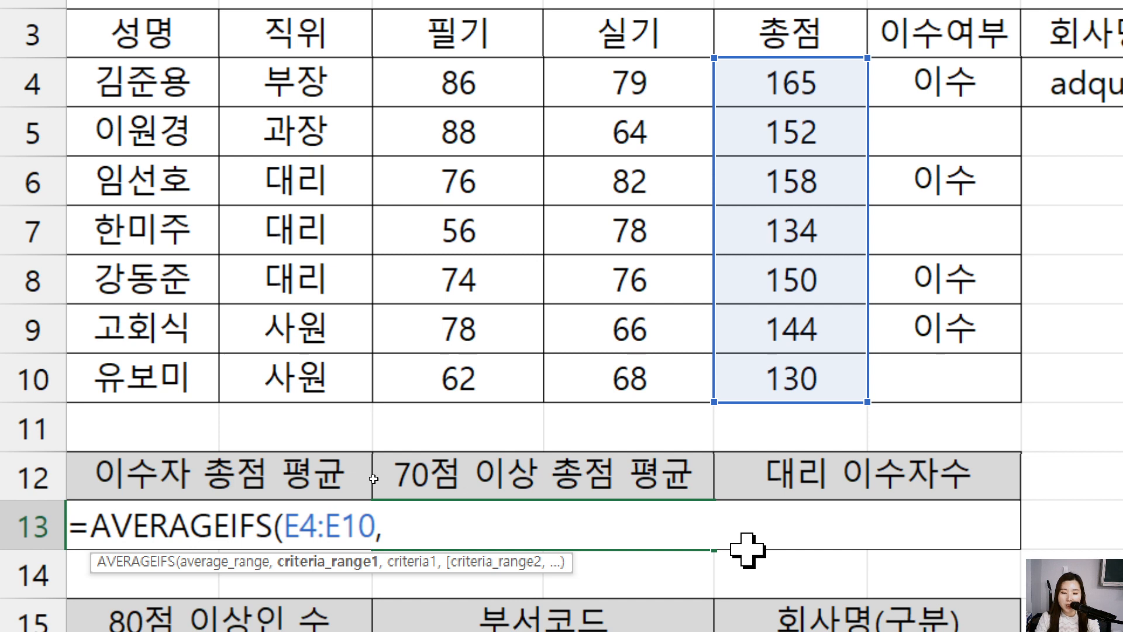
drag(491, 82, 495, 370)
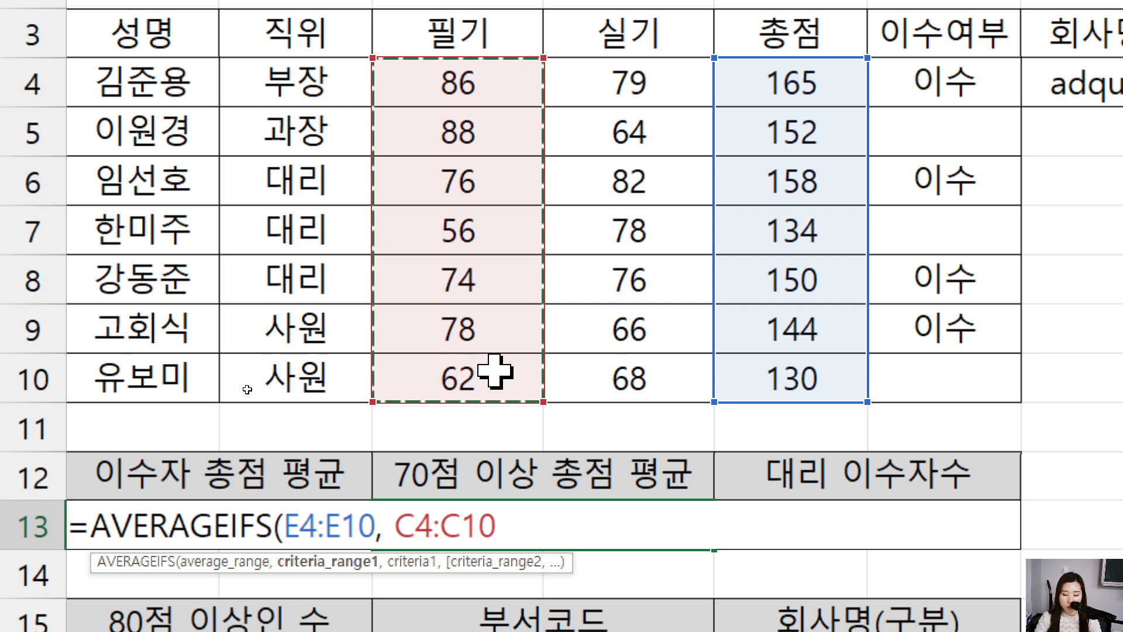
text(, )
text(">)
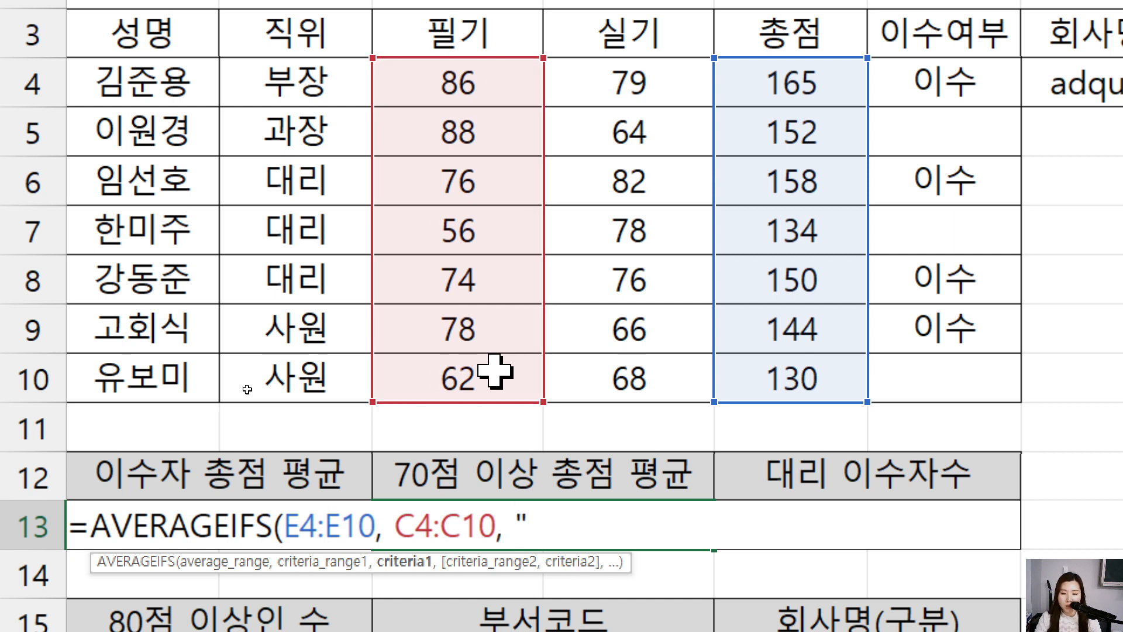
text(=)
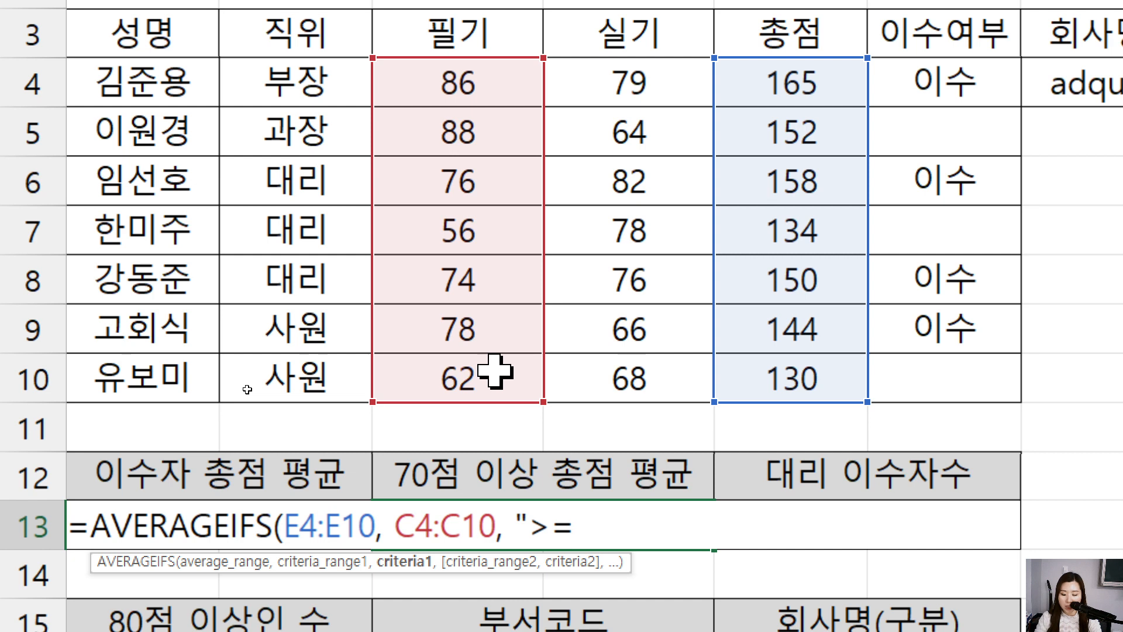
text(70")
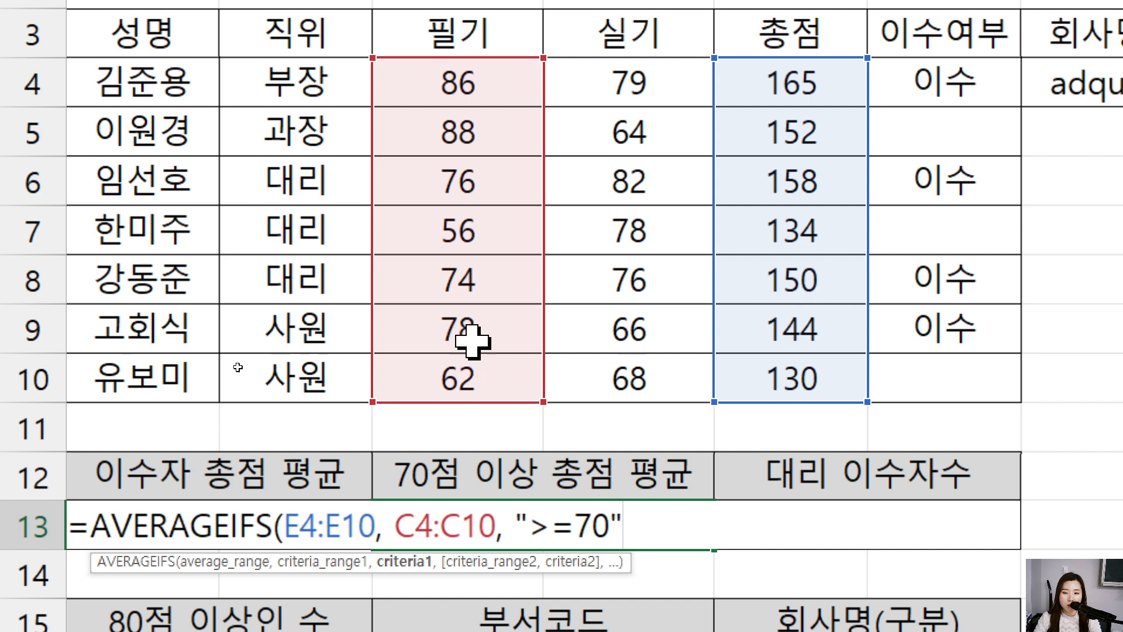
Reopen C13's formula and extend it to =AVERAGEIFS(E4:E10, C4:C10, ">=70", D4:D10, ">=70").
drag(621, 82, 629, 374)
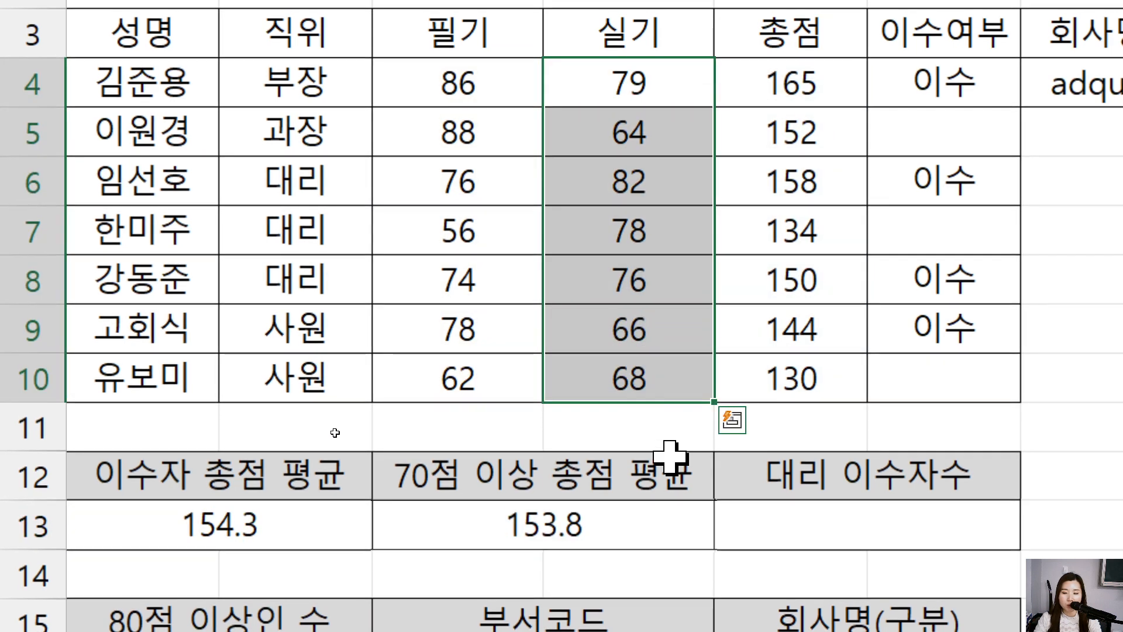
click(653, 547)
double_click(657, 522)
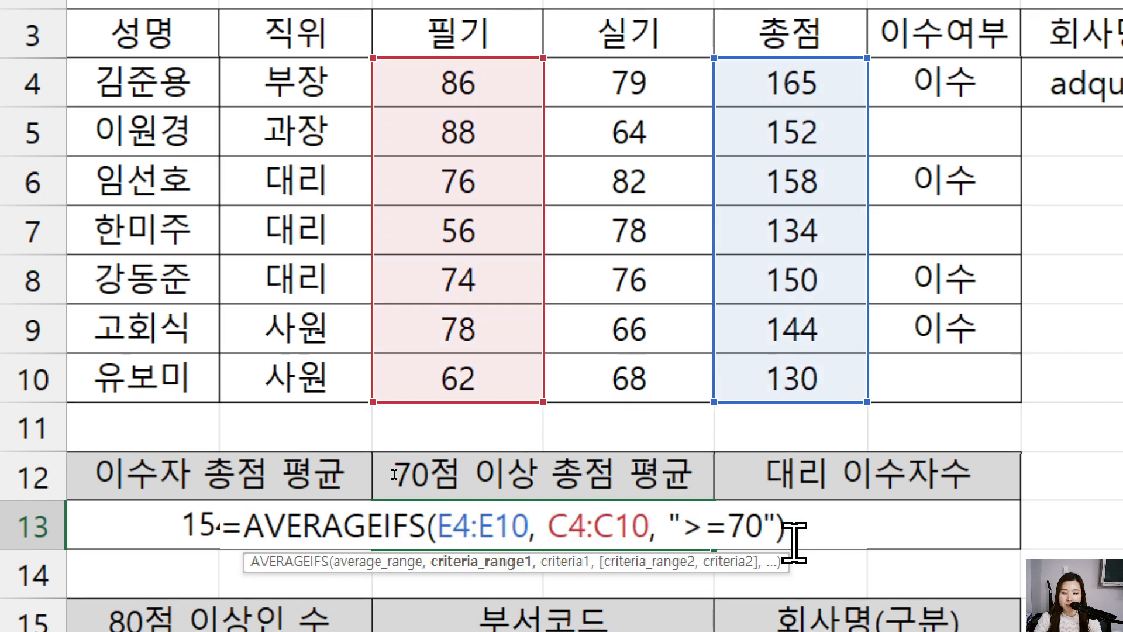
drag(780, 521, 823, 517)
key(BackSpace)
text(,)
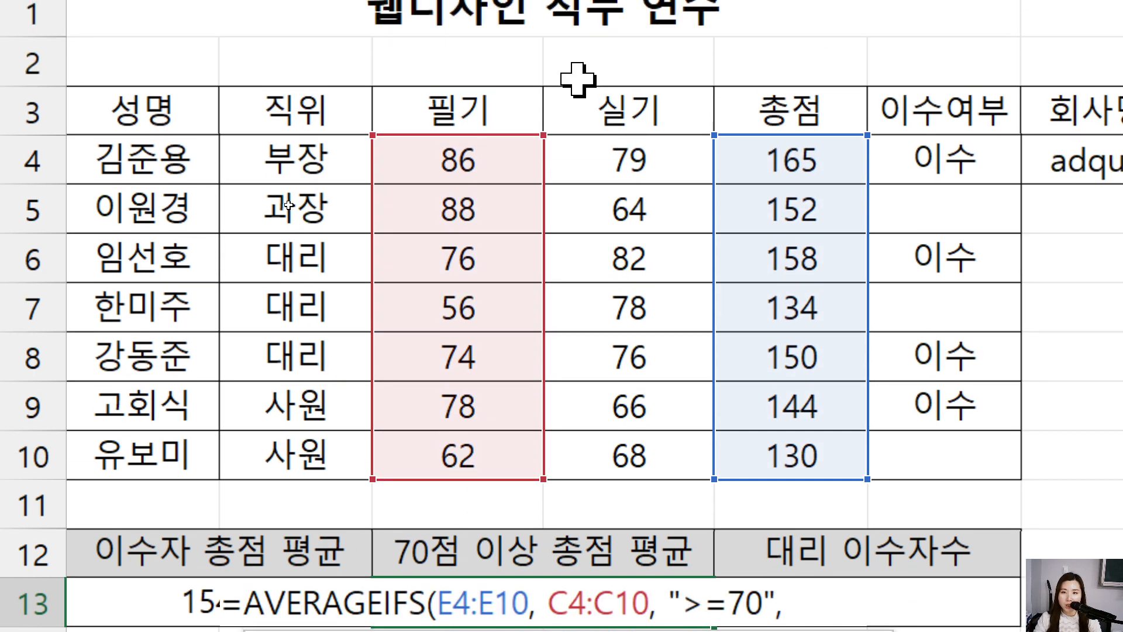
drag(629, 153, 629, 456)
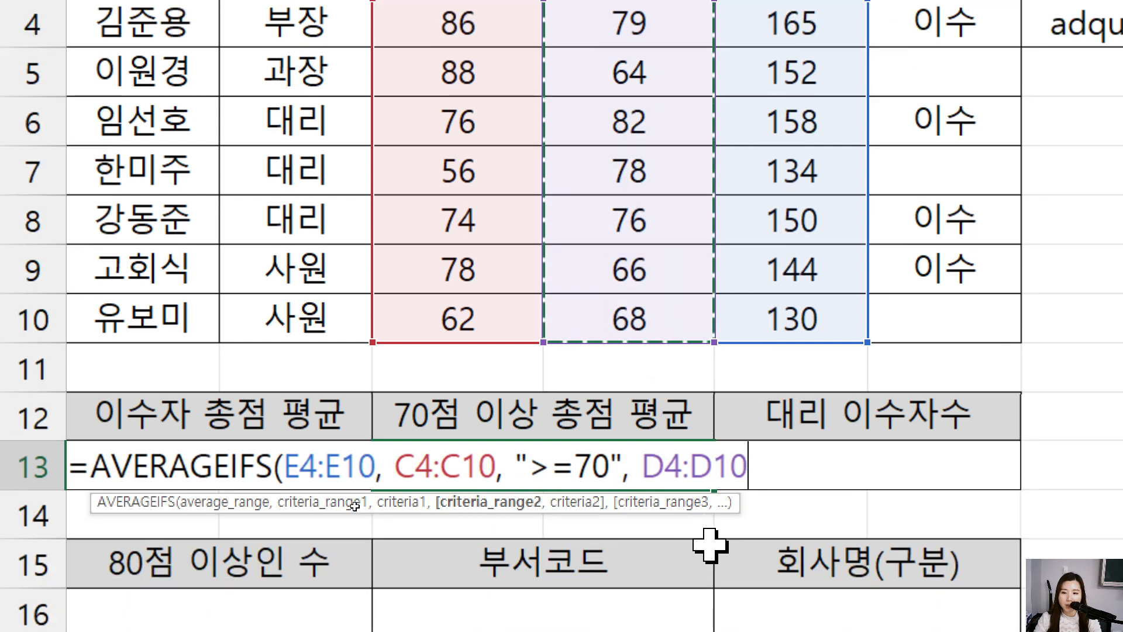
text(, ")
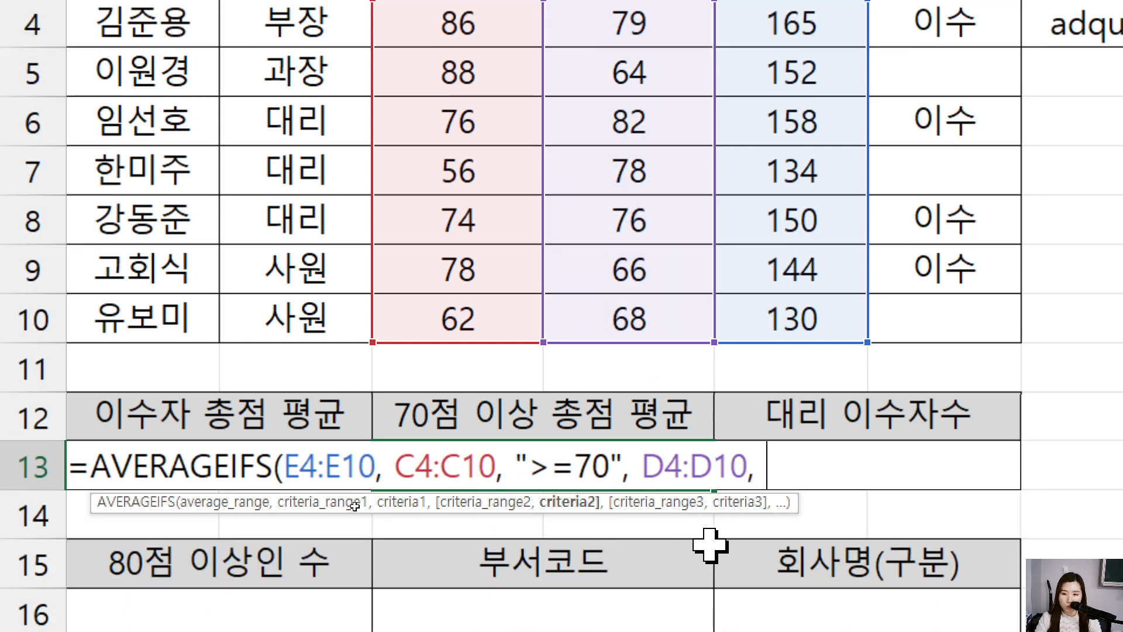
text(>=70")
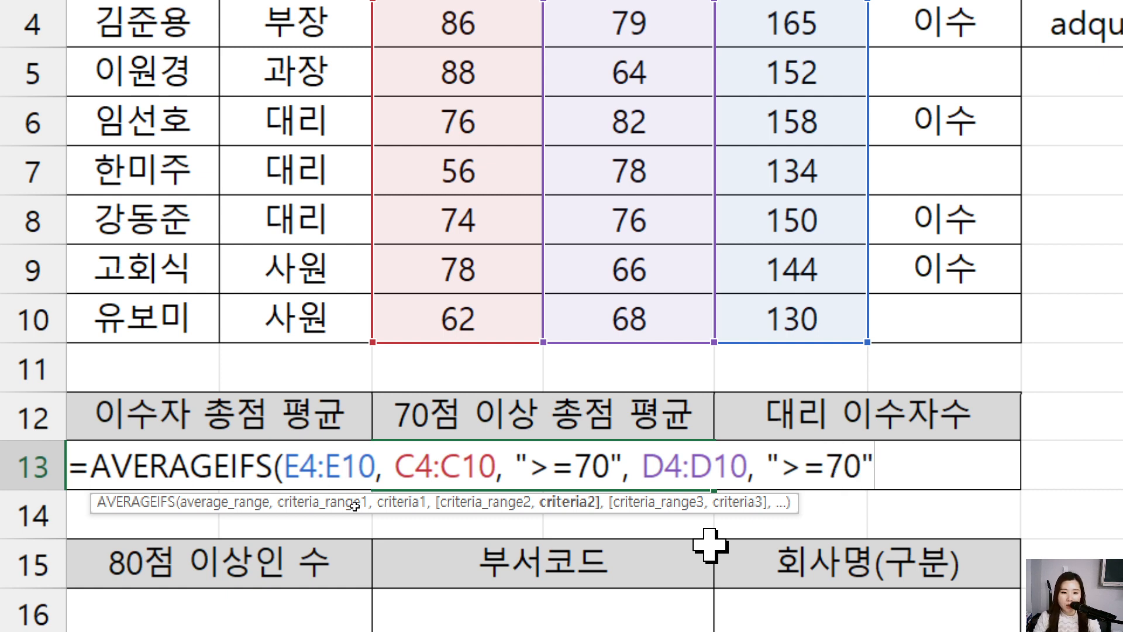
text())
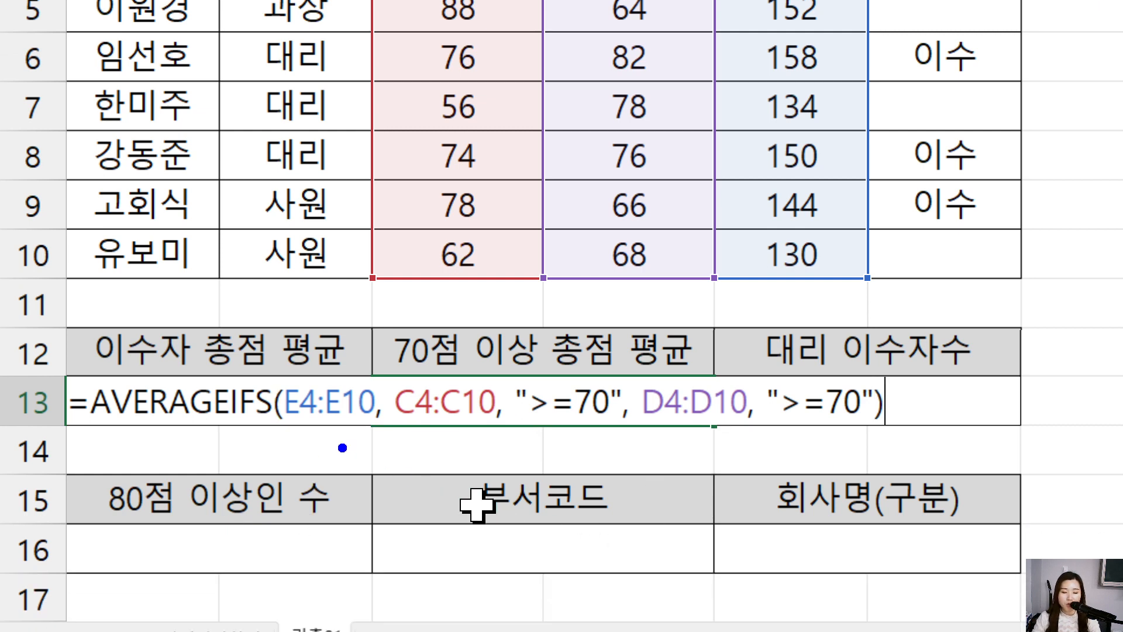
Review the average range and the two range and criterion pairs in C13's formula, then commit it.
drag(284, 425, 372, 428)
mouse_move(315, 468)
mouse_down()
mouse_move(326, 500)
mouse_move(298, 448)
mouse_move(349, 447)
mouse_up()
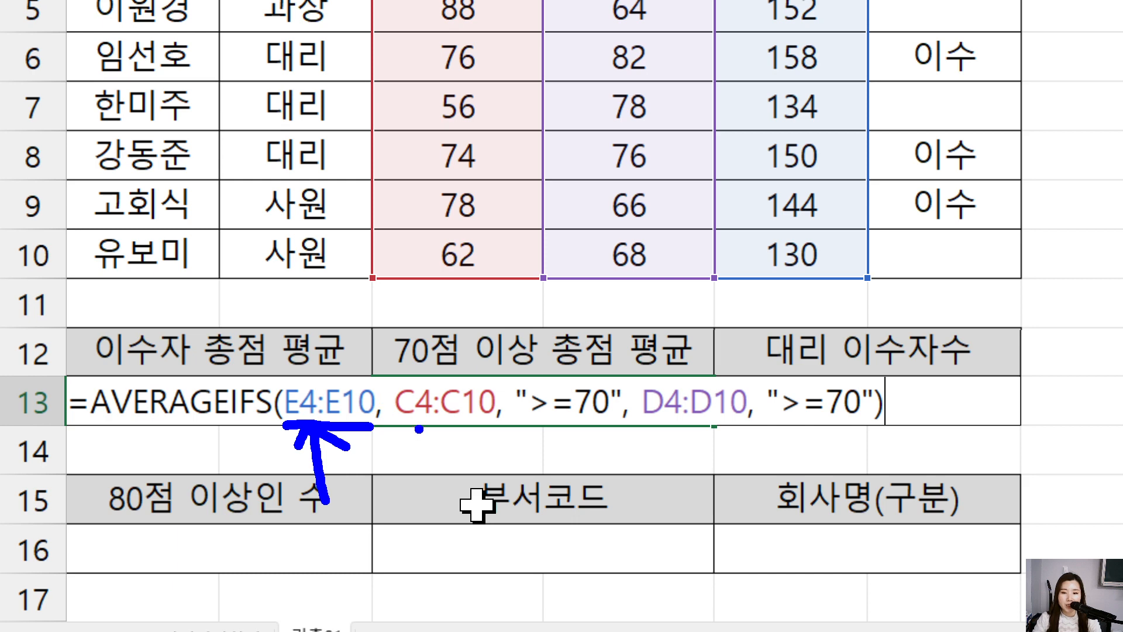
drag(400, 425, 894, 427)
drag(504, 438, 501, 483)
mouse_move(724, 458)
mouse_down()
mouse_move(740, 485)
mouse_move(800, 482)
mouse_up()
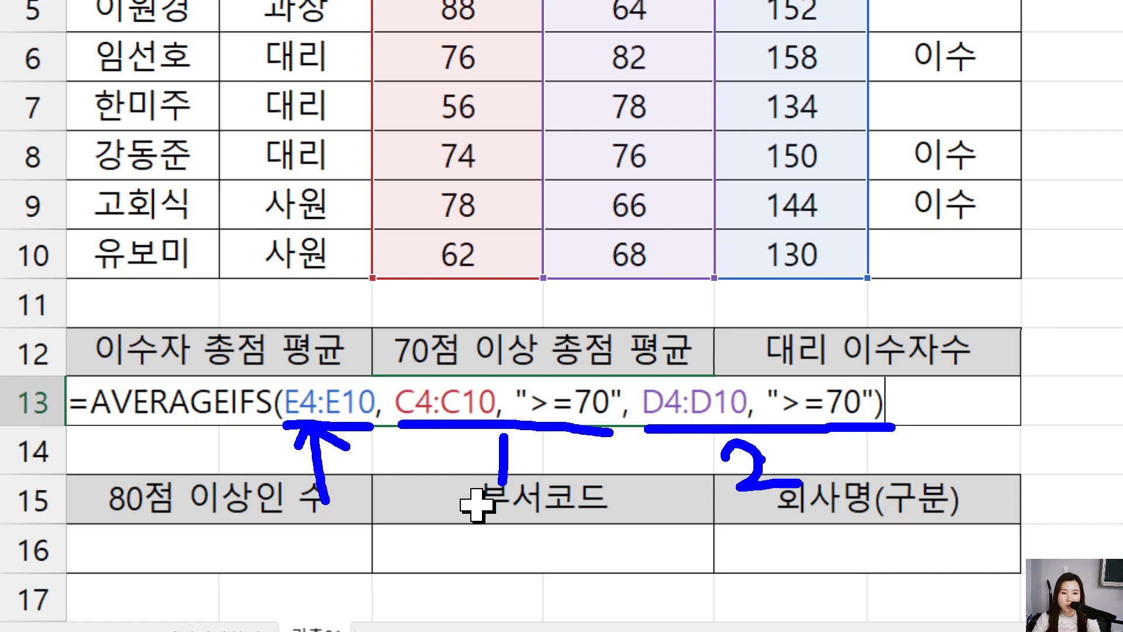
key(Escape)
key(Return)
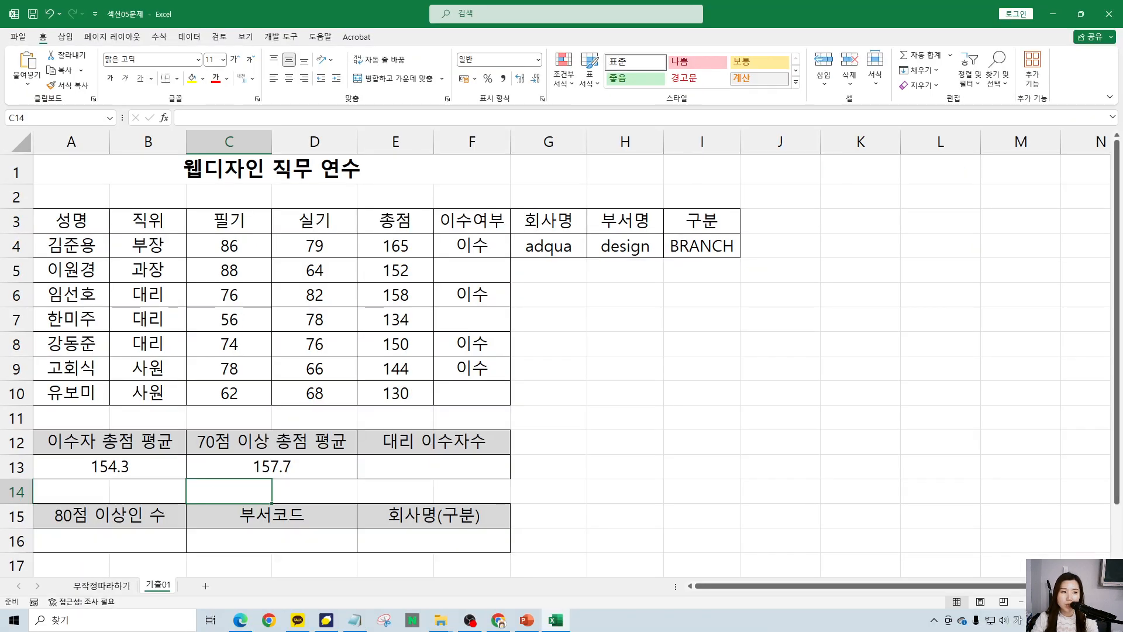
Switch to the textbook PDF and examine exercise 3's two conditions on 직위 B4:B10 and 이수여부 F4:F10.
key(alt+Tab)
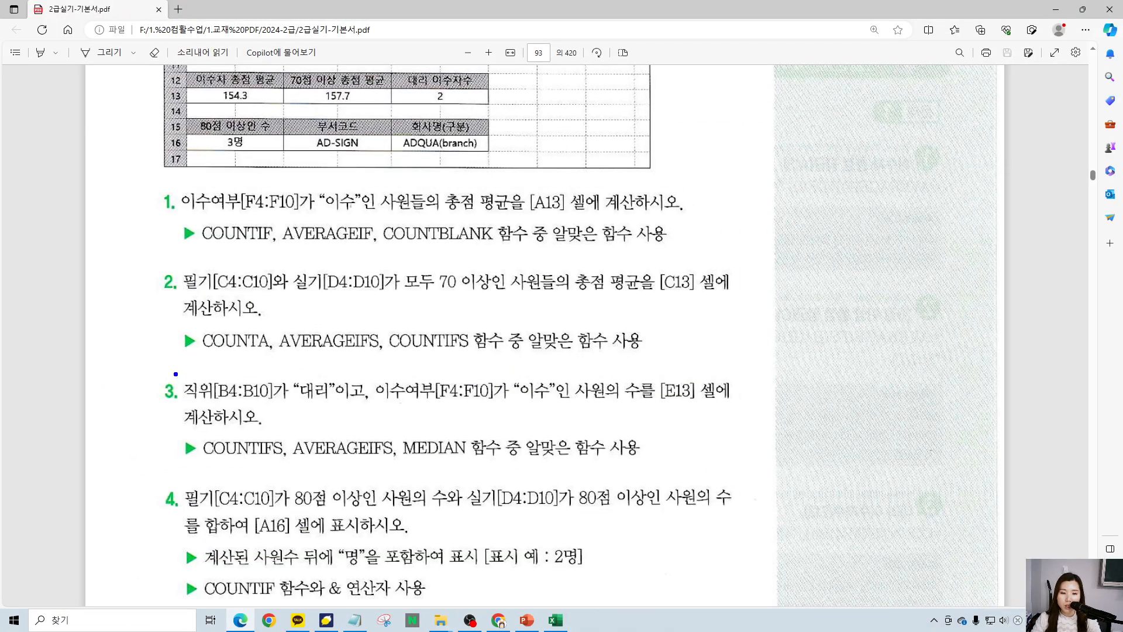
mouse_move(175, 373)
mouse_down()
mouse_move(243, 401)
mouse_move(351, 404)
mouse_up()
drag(376, 353, 354, 427)
mouse_move(293, 347)
mouse_down()
mouse_move(270, 366)
mouse_move(323, 348)
mouse_move(290, 370)
mouse_up()
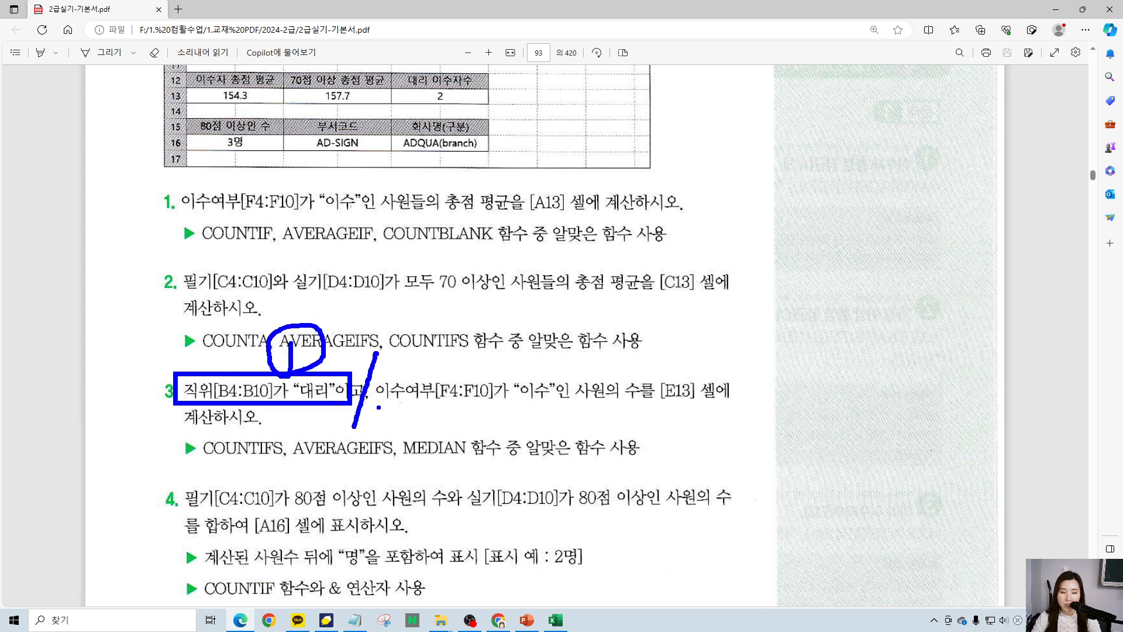
drag(575, 357, 557, 428)
mouse_move(463, 333)
mouse_down()
mouse_move(481, 361)
mouse_move(449, 308)
mouse_move(461, 384)
mouse_up()
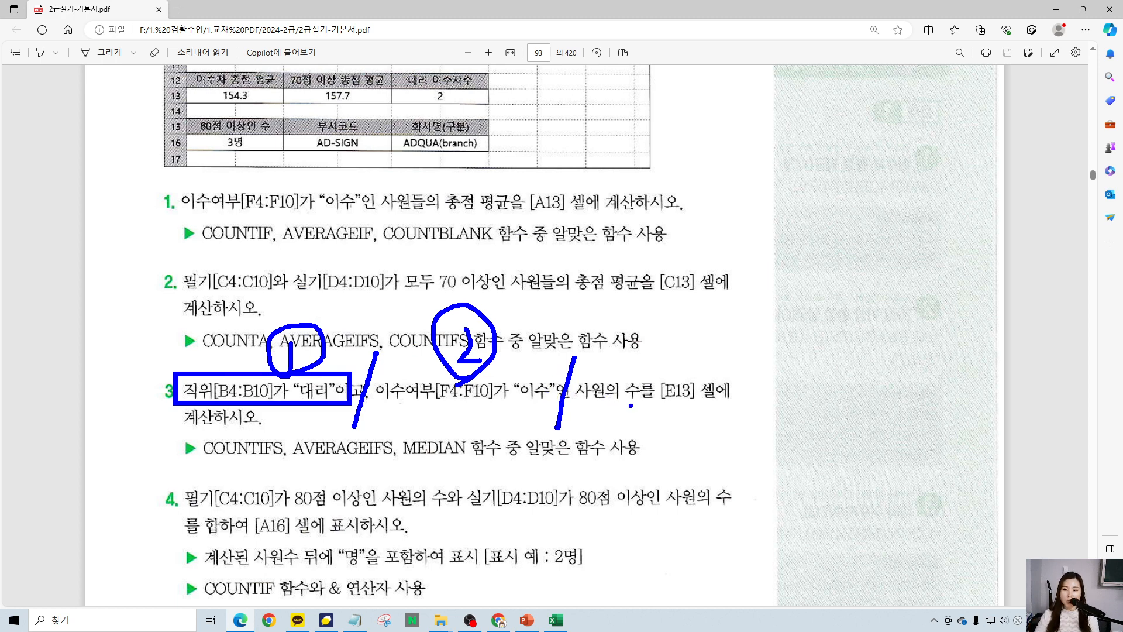
Examine which kind of result exercise 3 asks for in cell E13.
mouse_move(654, 409)
mouse_down()
mouse_move(644, 416)
mouse_move(623, 358)
mouse_move(665, 403)
mouse_move(654, 422)
mouse_up()
mouse_move(657, 362)
mouse_down()
mouse_move(730, 311)
mouse_move(725, 348)
mouse_up()
mouse_move(735, 291)
mouse_down()
mouse_move(727, 339)
mouse_move(738, 358)
mouse_up()
mouse_move(746, 291)
mouse_down()
mouse_move(743, 340)
mouse_move(775, 332)
mouse_up()
drag(720, 351, 814, 332)
drag(793, 352, 790, 403)
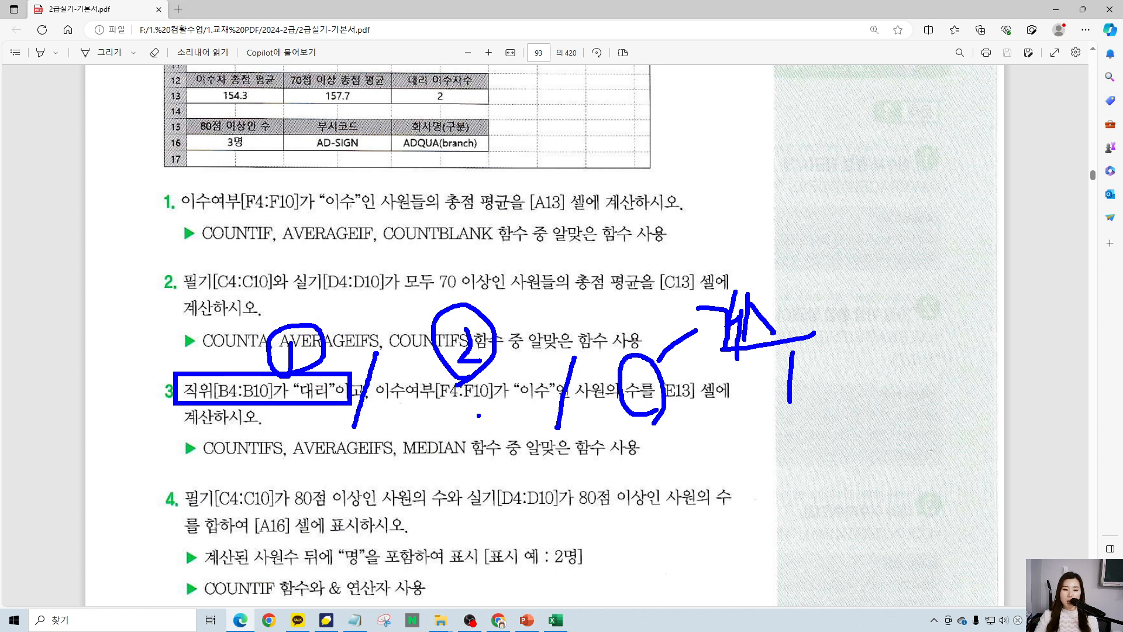
Compare exercise 3's candidate functions COUNTIFS, AVERAGEIFS and MEDIAN against its two conditions, then switch back to Excel.
drag(182, 462, 612, 462)
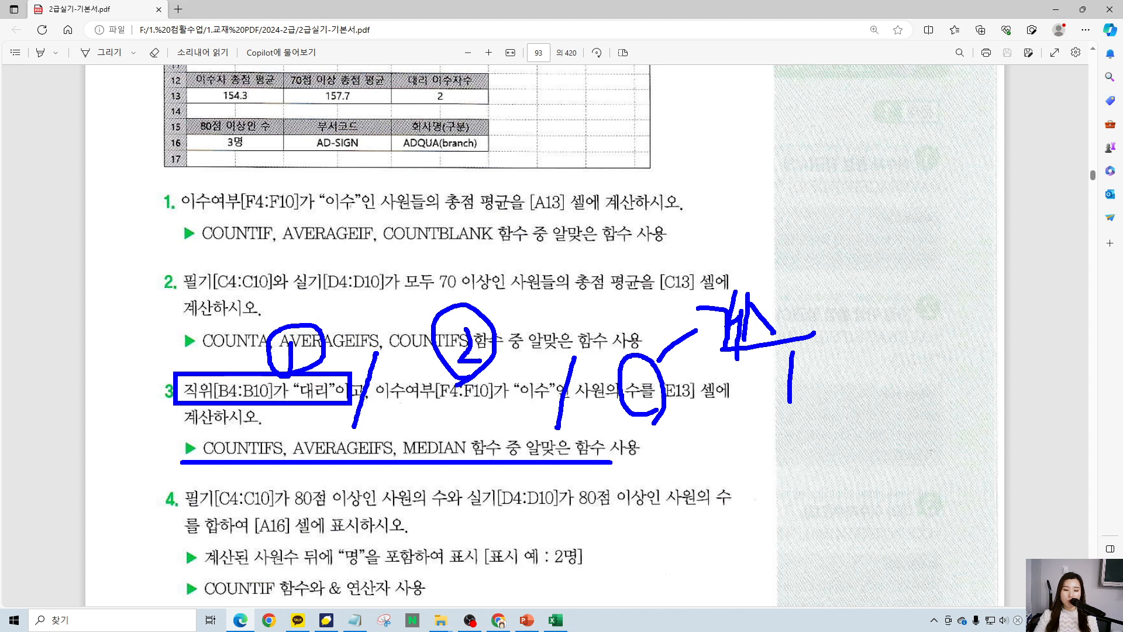
mouse_move(304, 310)
mouse_down()
mouse_move(306, 299)
mouse_move(572, 337)
mouse_up()
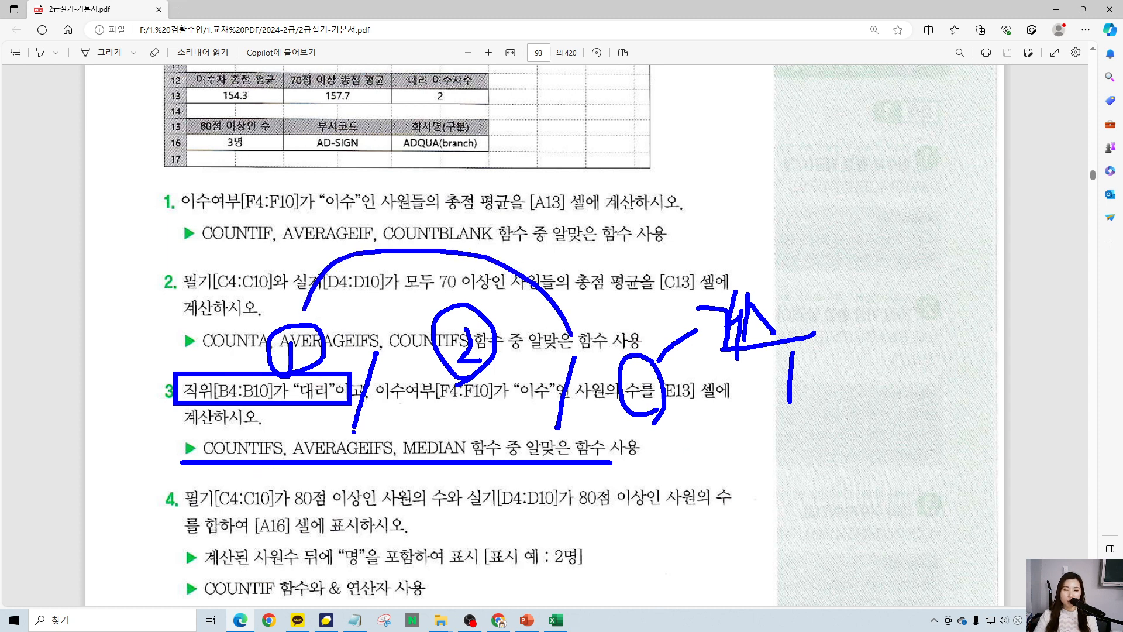
mouse_move(336, 485)
mouse_down()
mouse_move(336, 458)
mouse_move(352, 461)
mouse_up()
drag(434, 417, 456, 407)
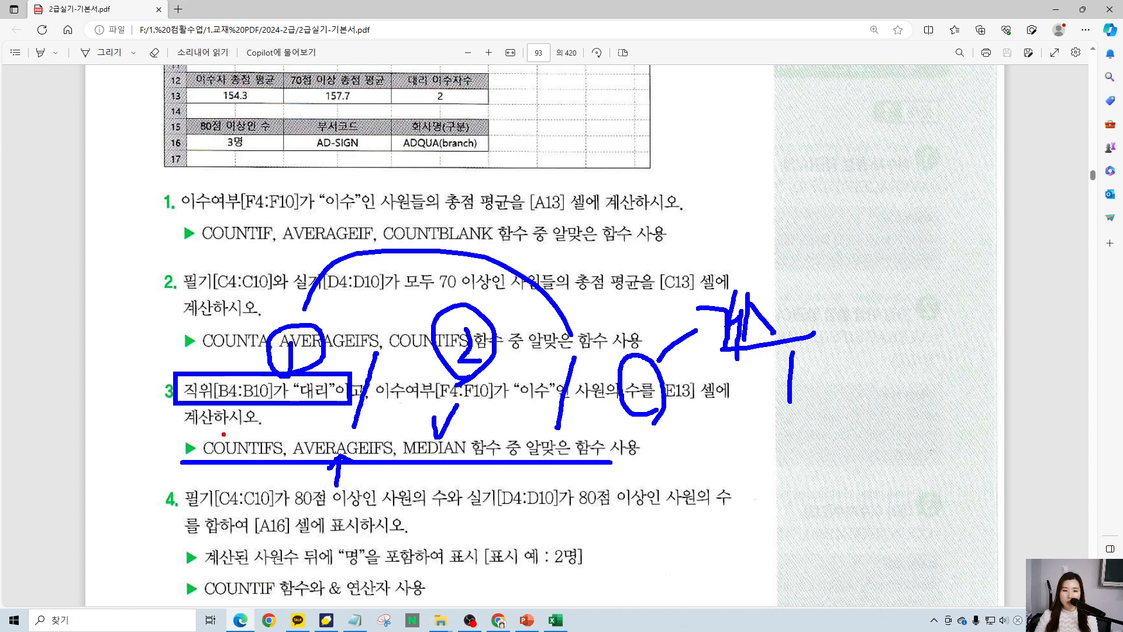
drag(189, 433, 296, 464)
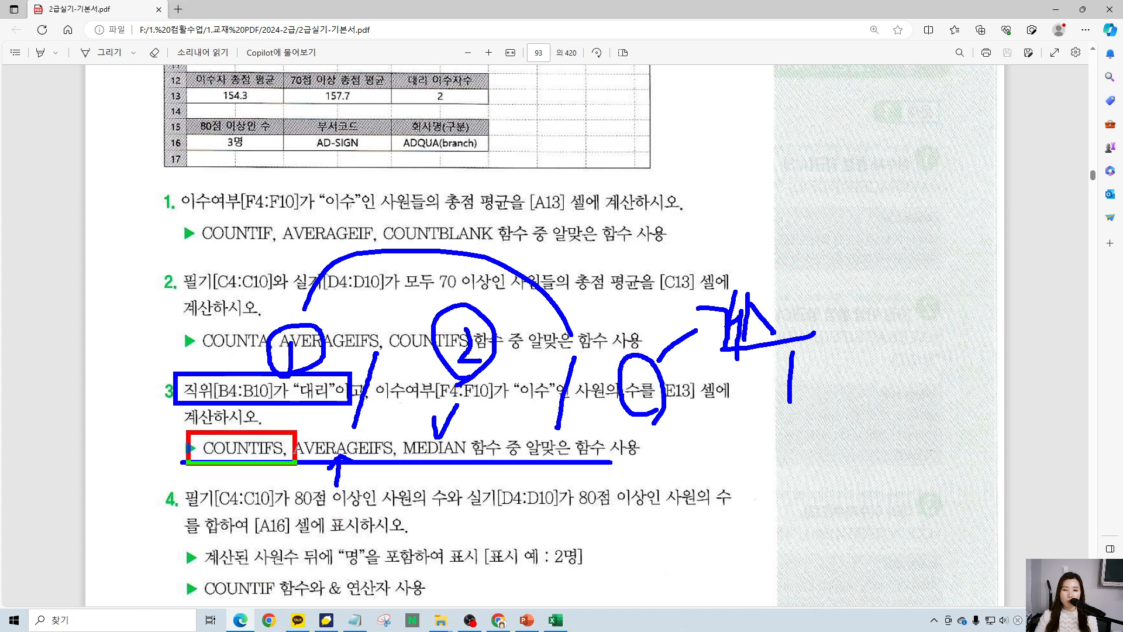
mouse_move(172, 427)
mouse_down()
mouse_move(111, 447)
mouse_move(125, 495)
mouse_move(165, 426)
mouse_up()
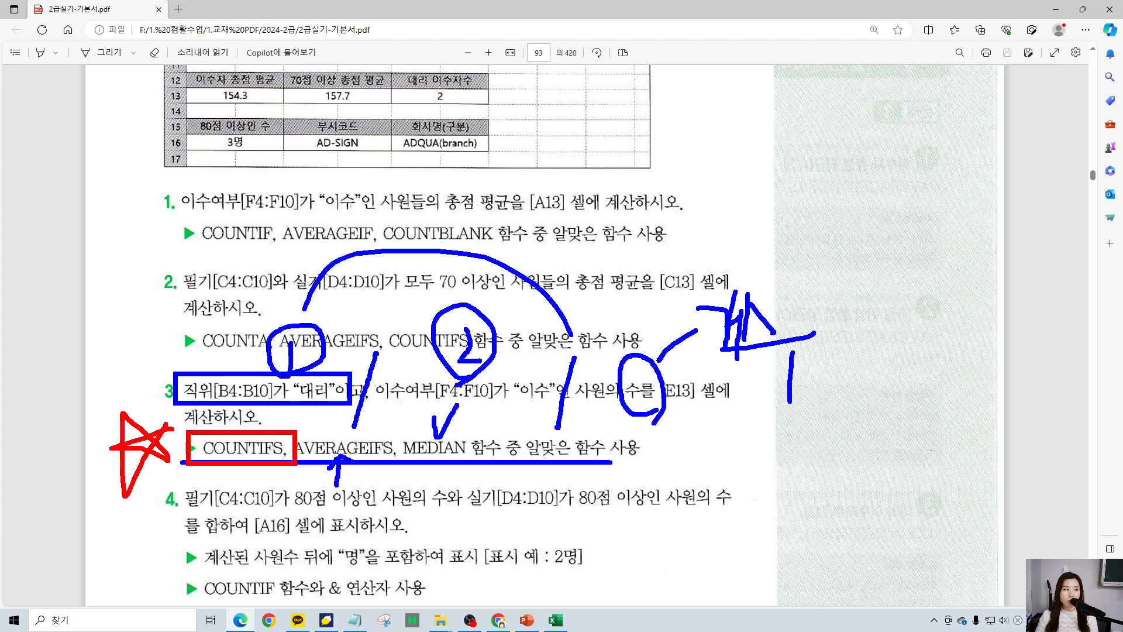
key(Escape)
mouse_move(731, 5)
mouse_down()
mouse_move(461, 59)
mouse_move(0, 114)
mouse_up()
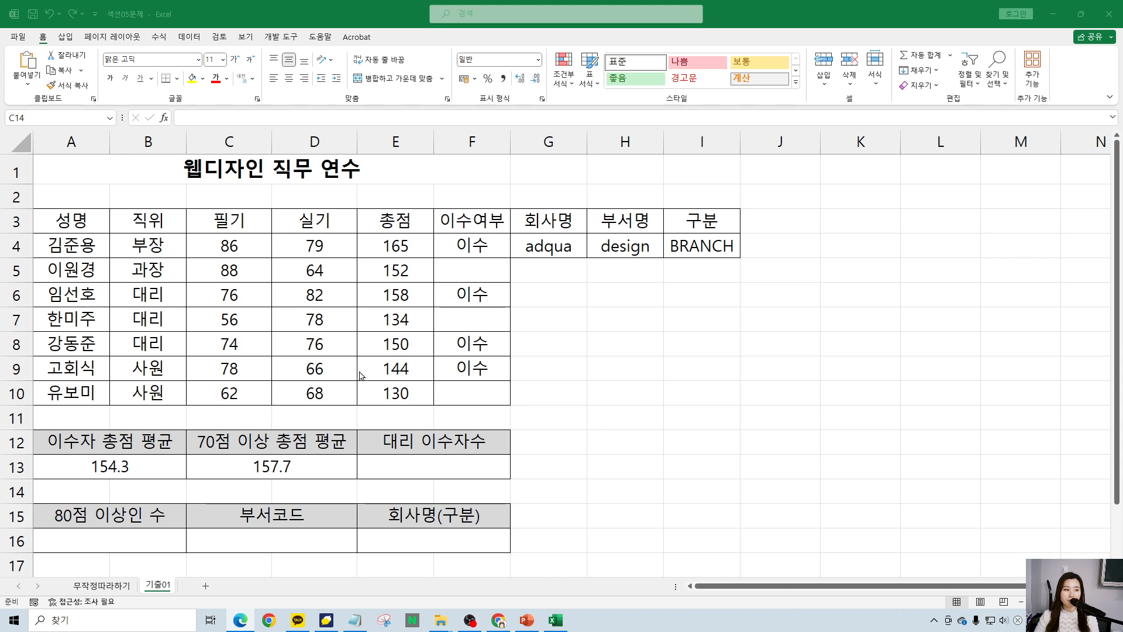
Start a COUNTIFS formula in cell E13 for 대리 이수자수.
click(436, 466)
text(countifs)
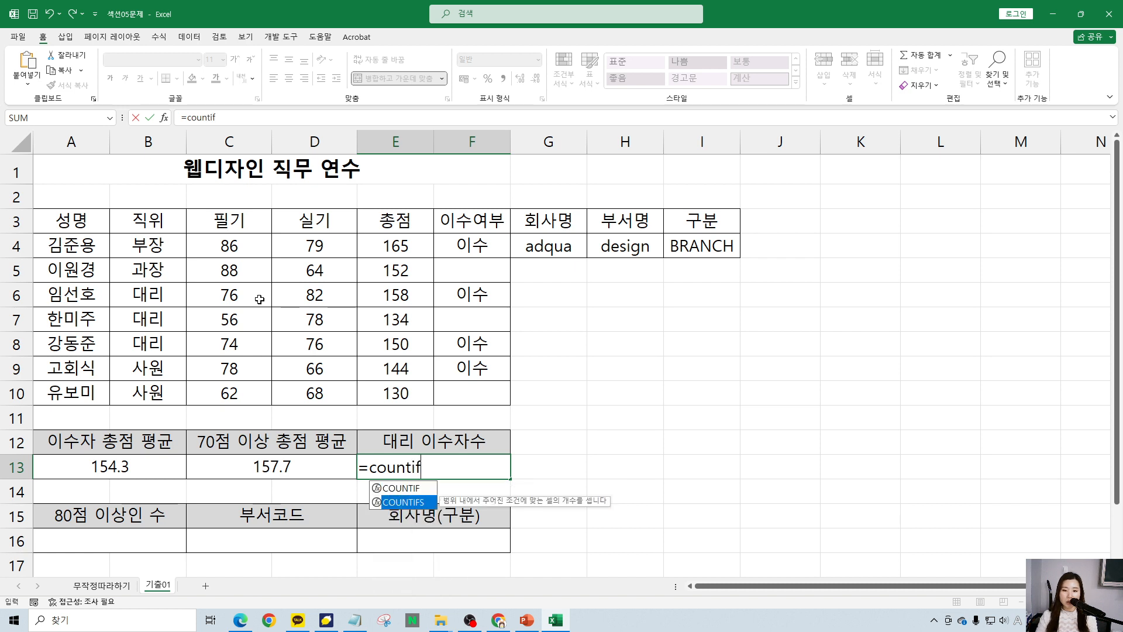
key(Tab)
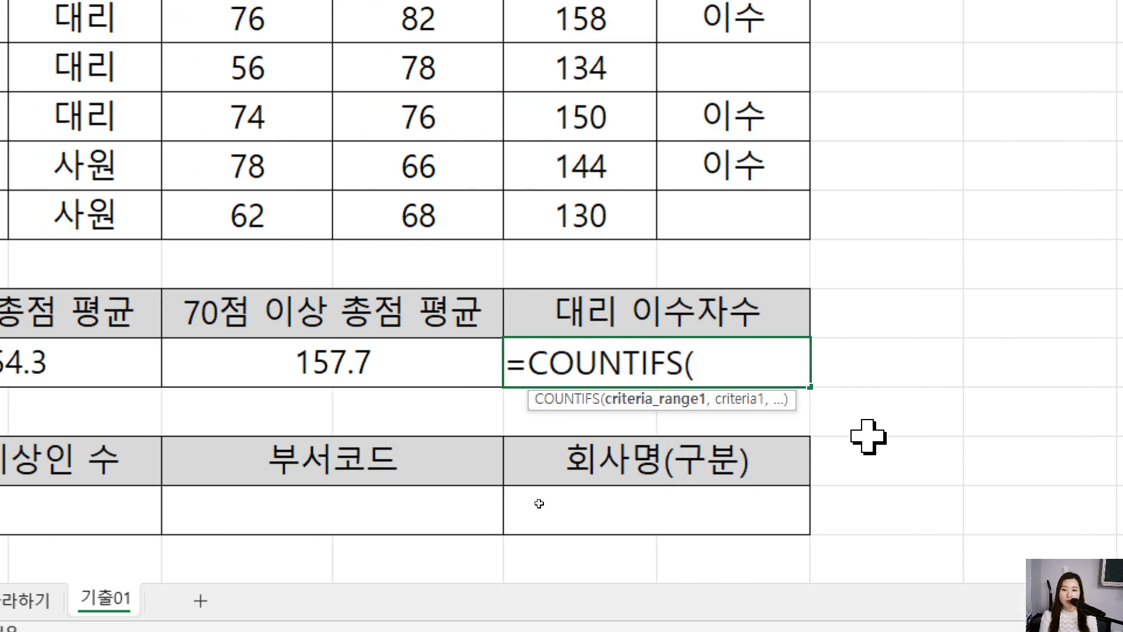
Outline the COUNTIFS argument order in E13 with the placeholders 범위1, 조건1, 범위2, 조건2, and clear them again.
text(wh)
key(BackSpace)
key(BackSpace)
key(BackSpace)
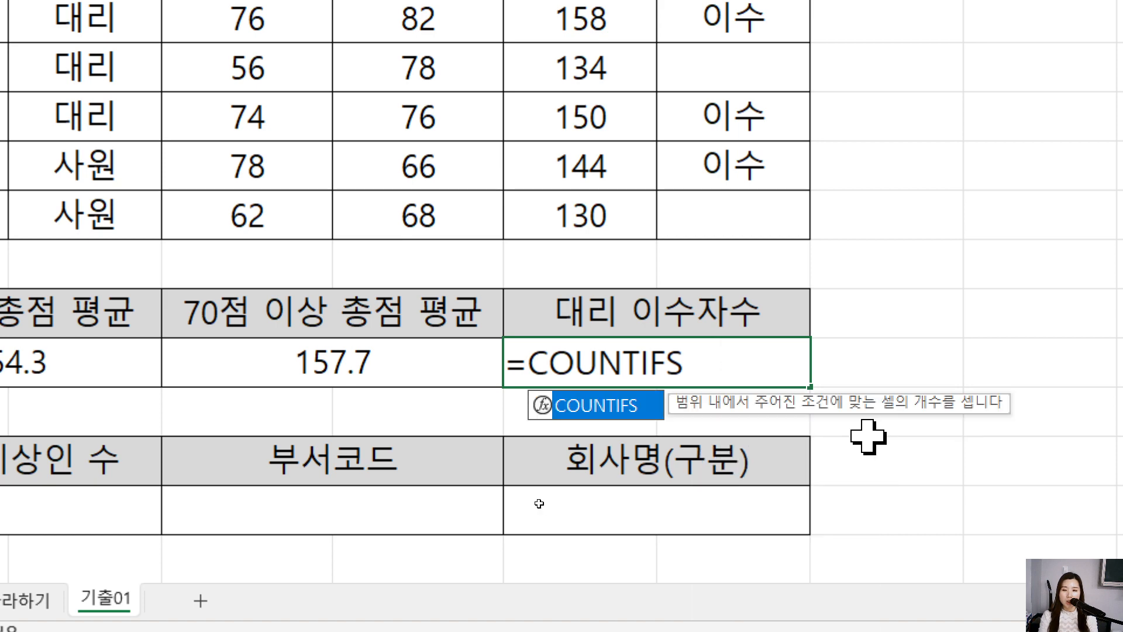
text((ㅂ범위1, 조건1)
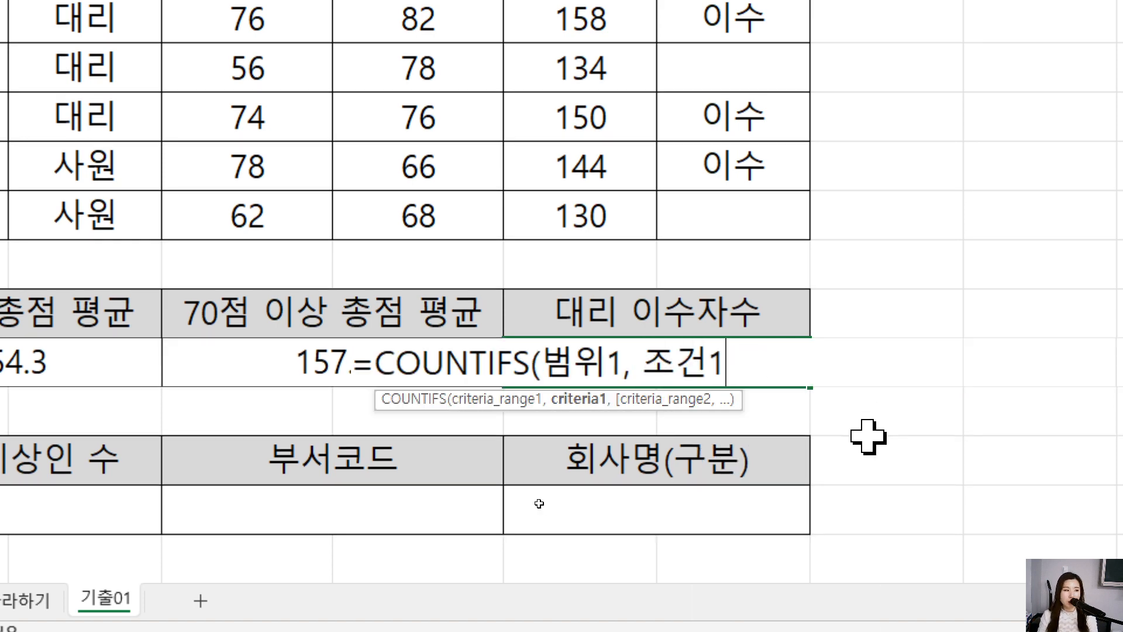
text(, 범)
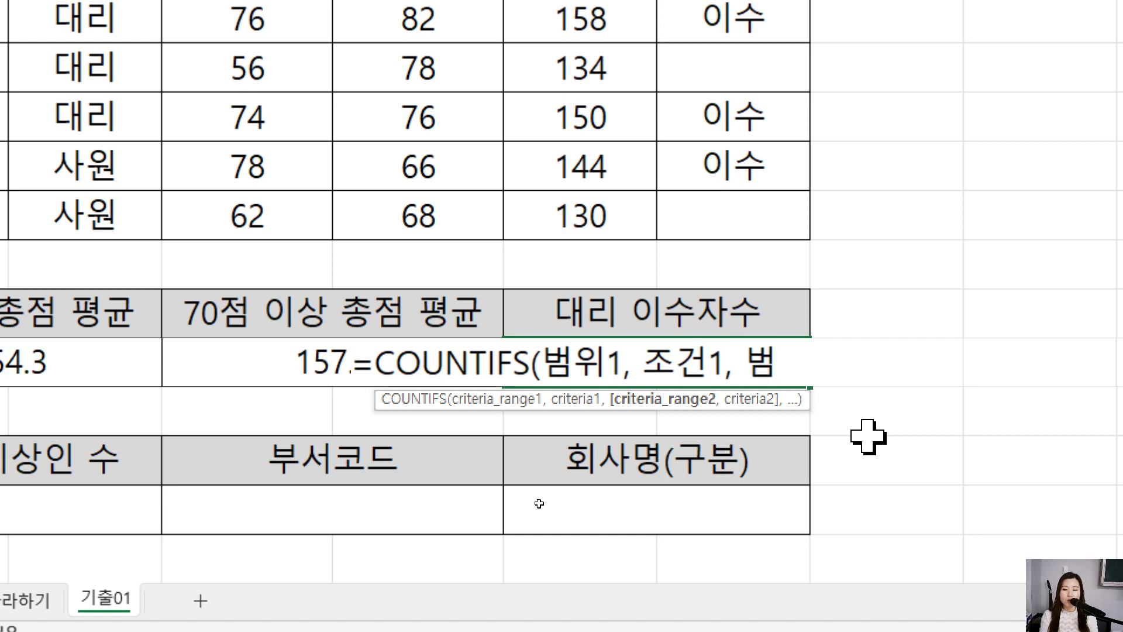
text(위2, 좋건)
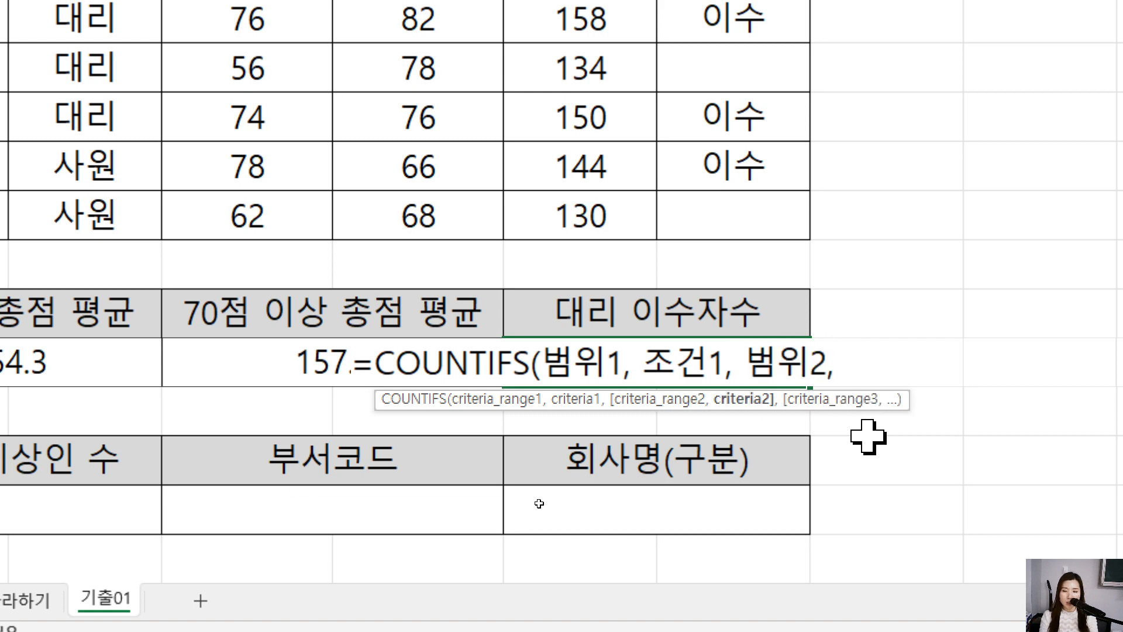
key(BackSpace)
key(BackSpace)
text(조건2)
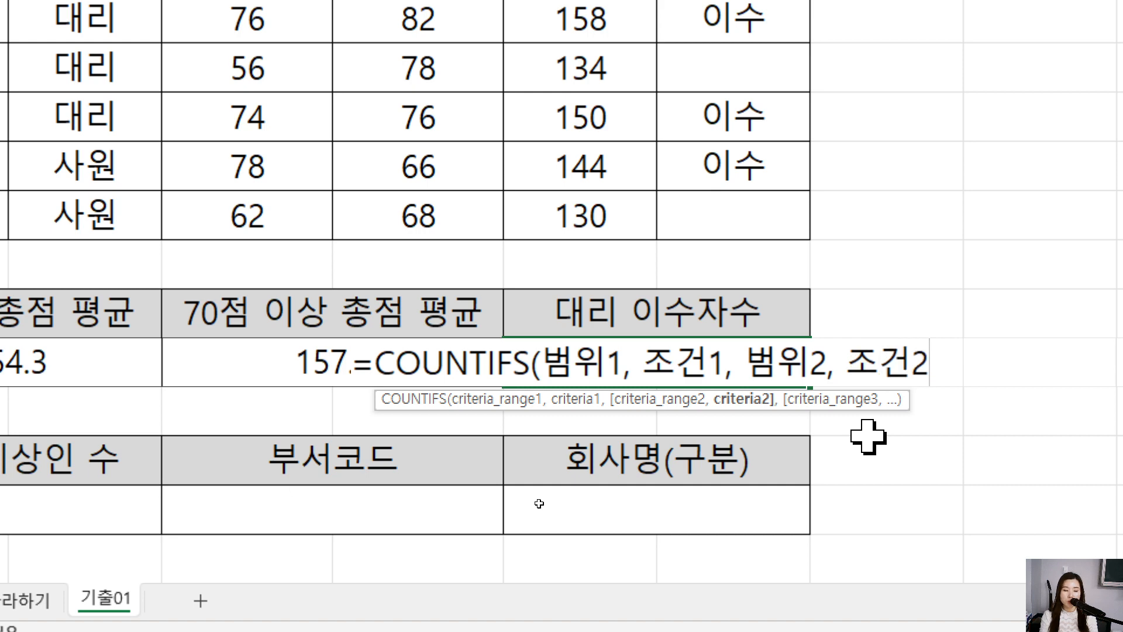
text())
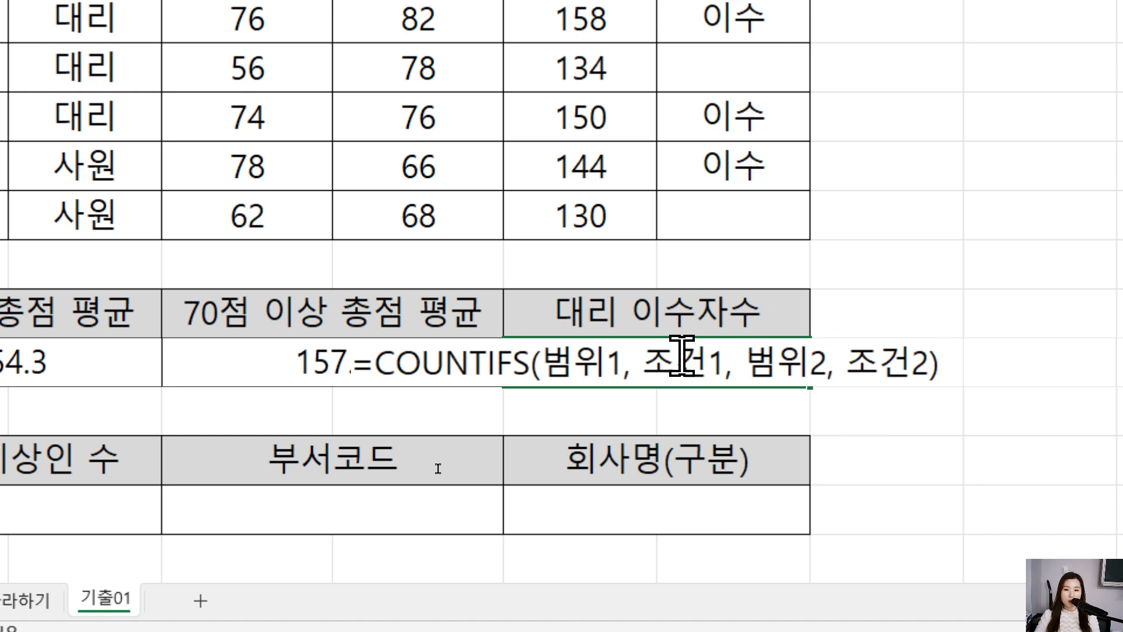
drag(546, 362, 921, 334)
key(Delete)
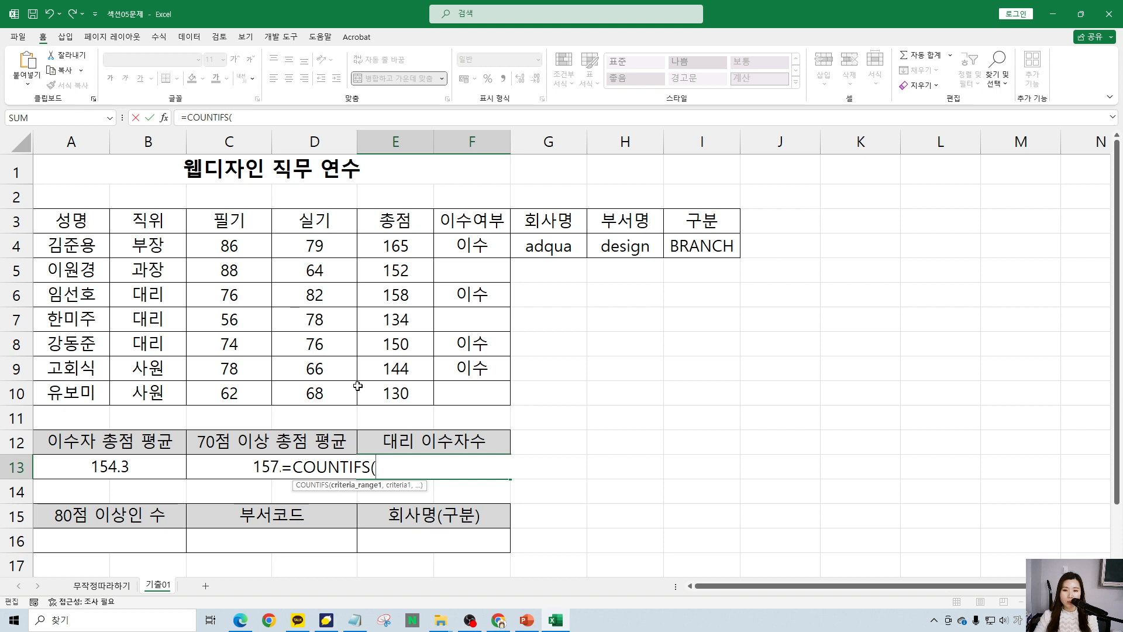
Enter the 직위 range B4:B10 with the criterion "대리" as the first condition of E13's COUNTIFS formula.
drag(167, 242, 158, 390)
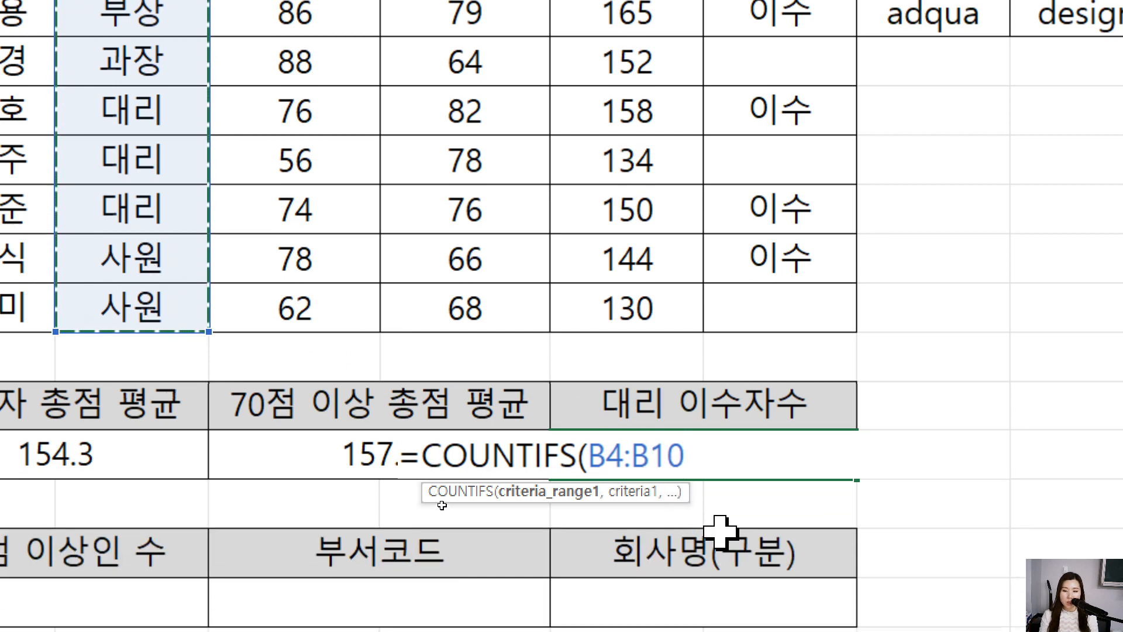
text(, ")
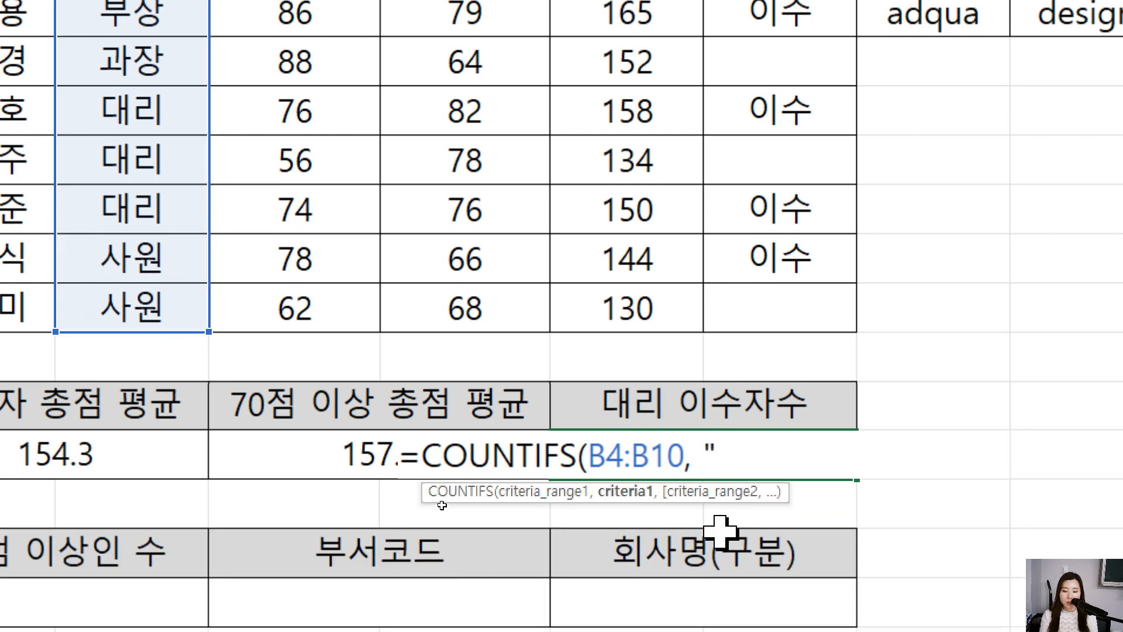
text(대리")
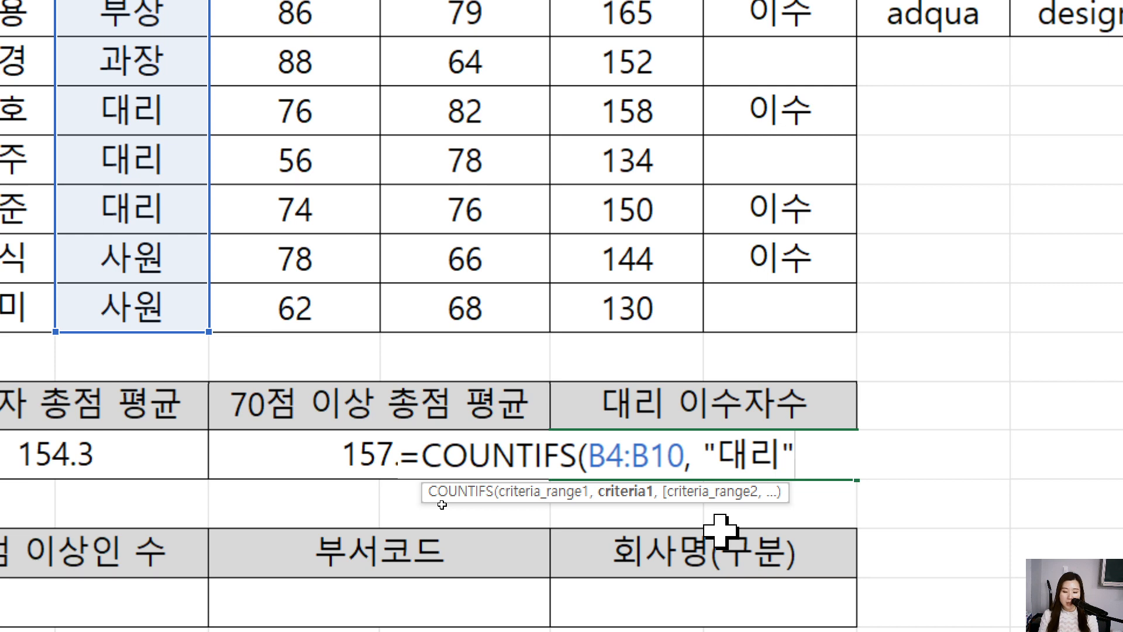
text(,)
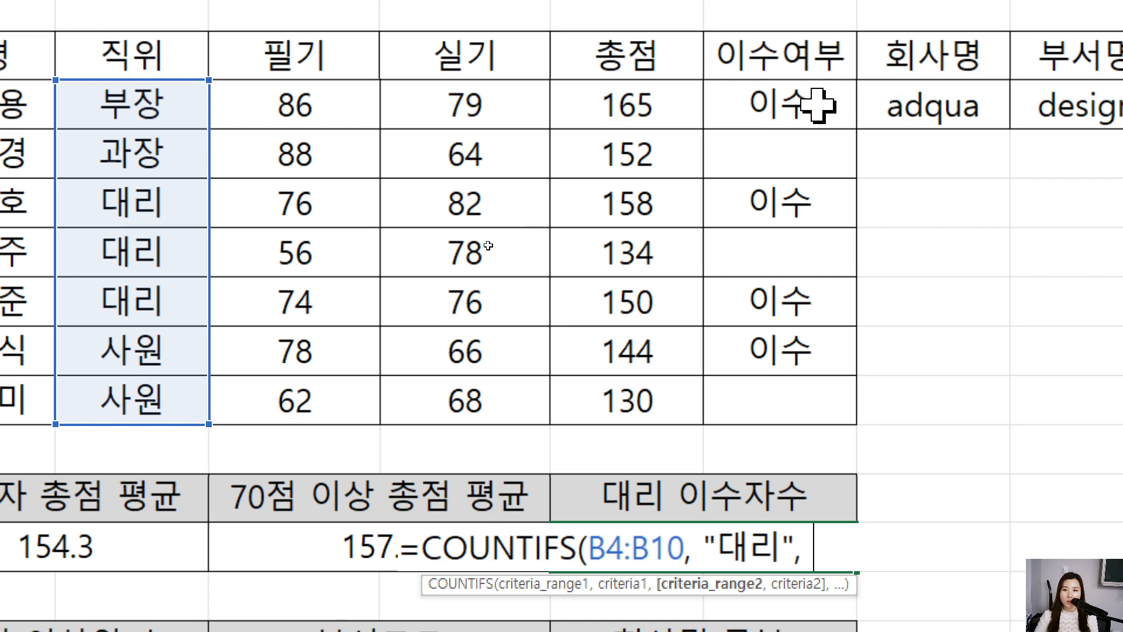
Add the 이수여부 range F4:F10 with the criterion "이수" as the second condition, close the COUNTIFS formula and commit it.
drag(807, 13, 776, 257)
drag(777, 350, 784, 403)
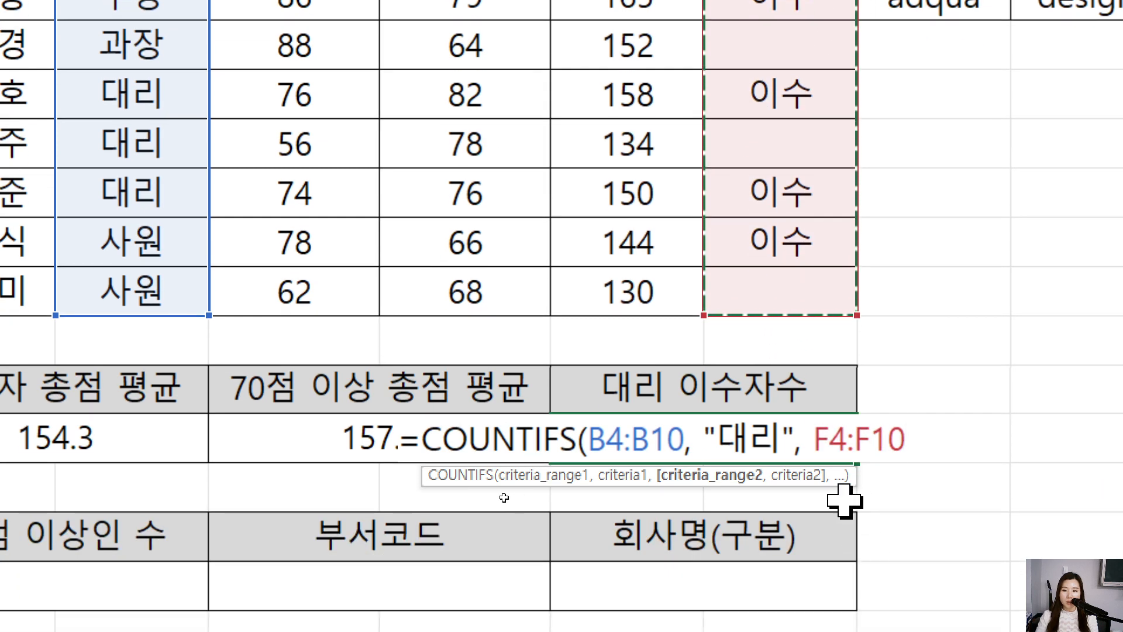
text(, "이수)
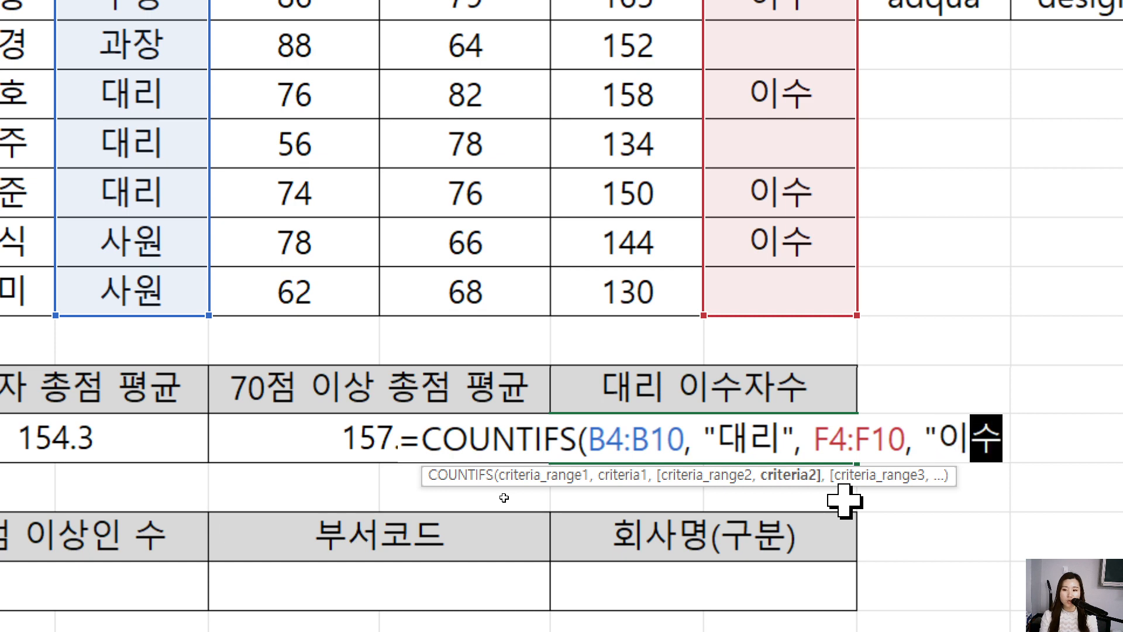
text(")
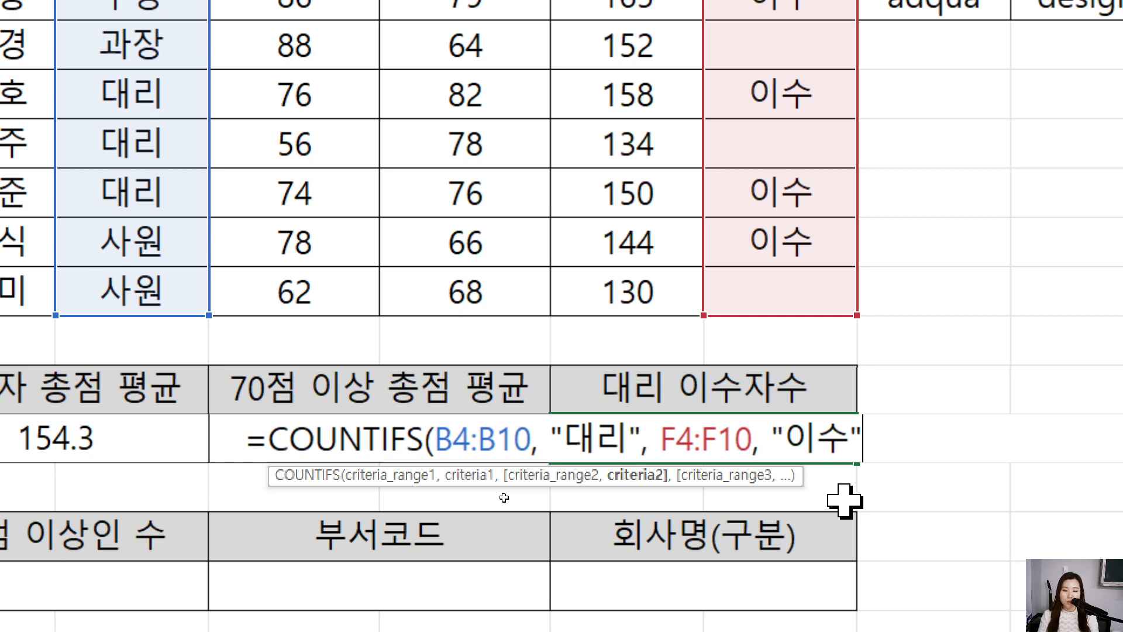
text())
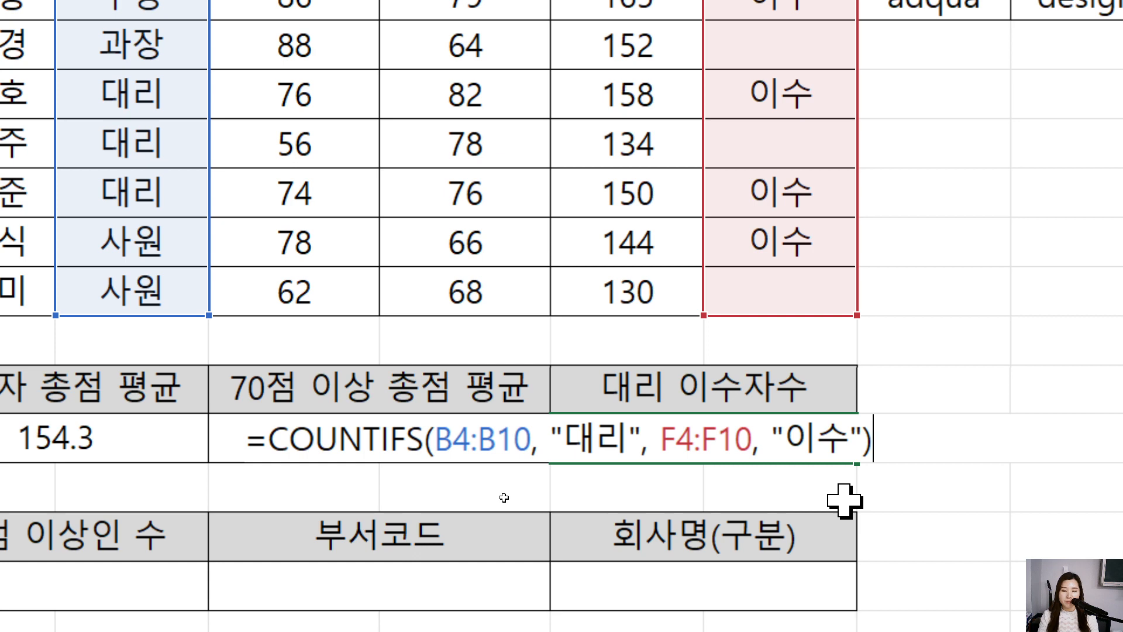
key(Return)
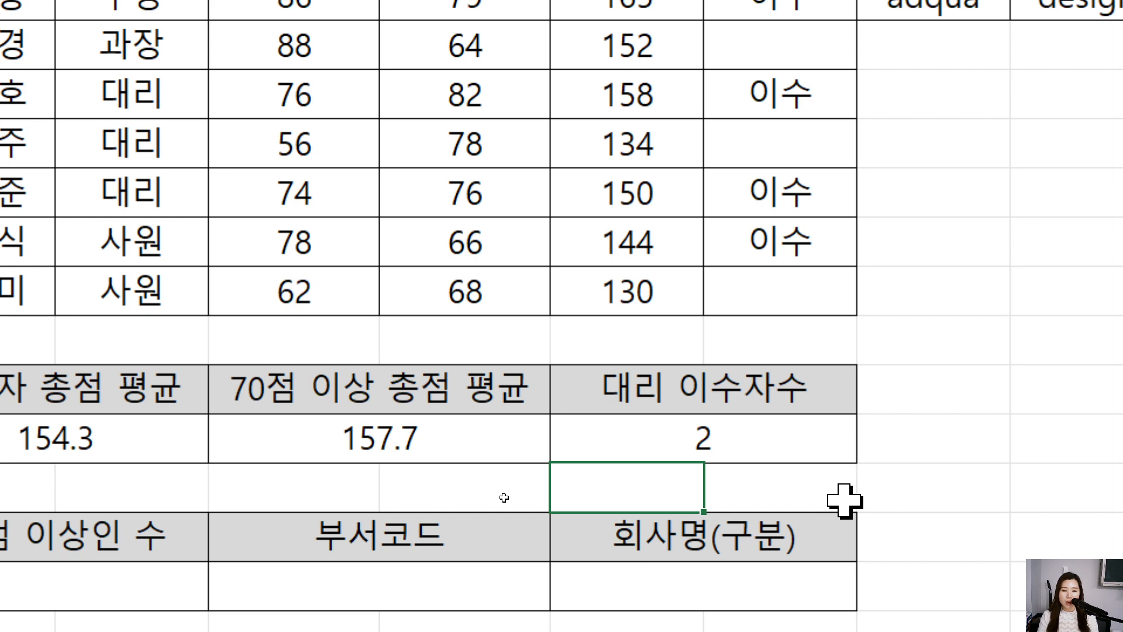
Reopen E13's formula for review, then switch to the textbook PDF and go to exercise 4 on page 93.
double_click(787, 429)
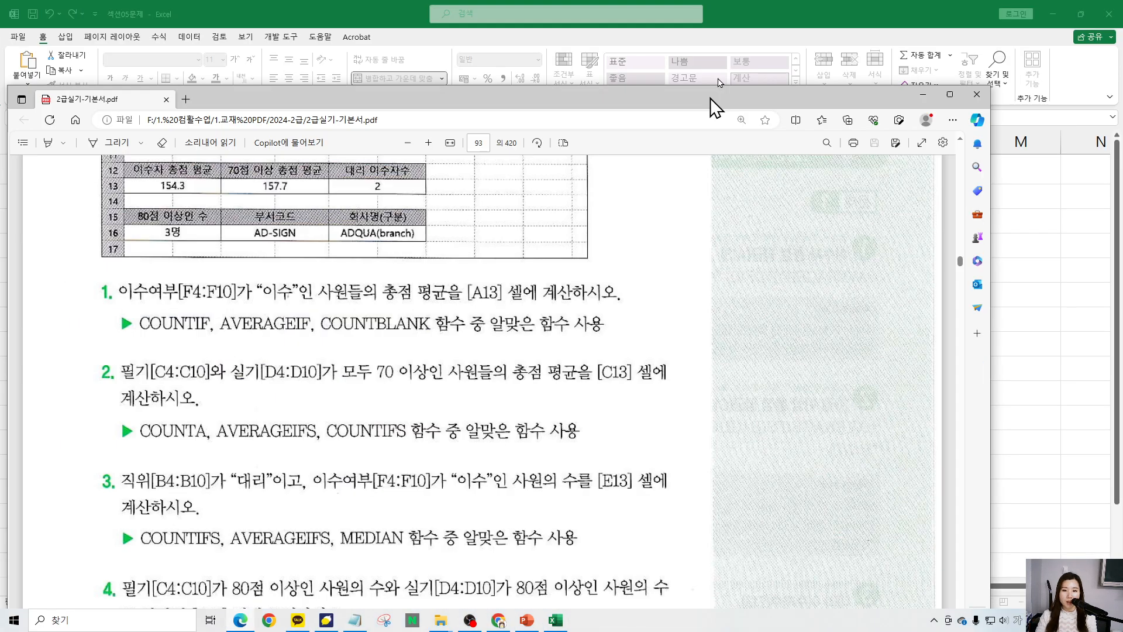
drag(714, 106, 702, 1)
scroll(596, 392, down, 1)
scroll(597, 392, down, 3)
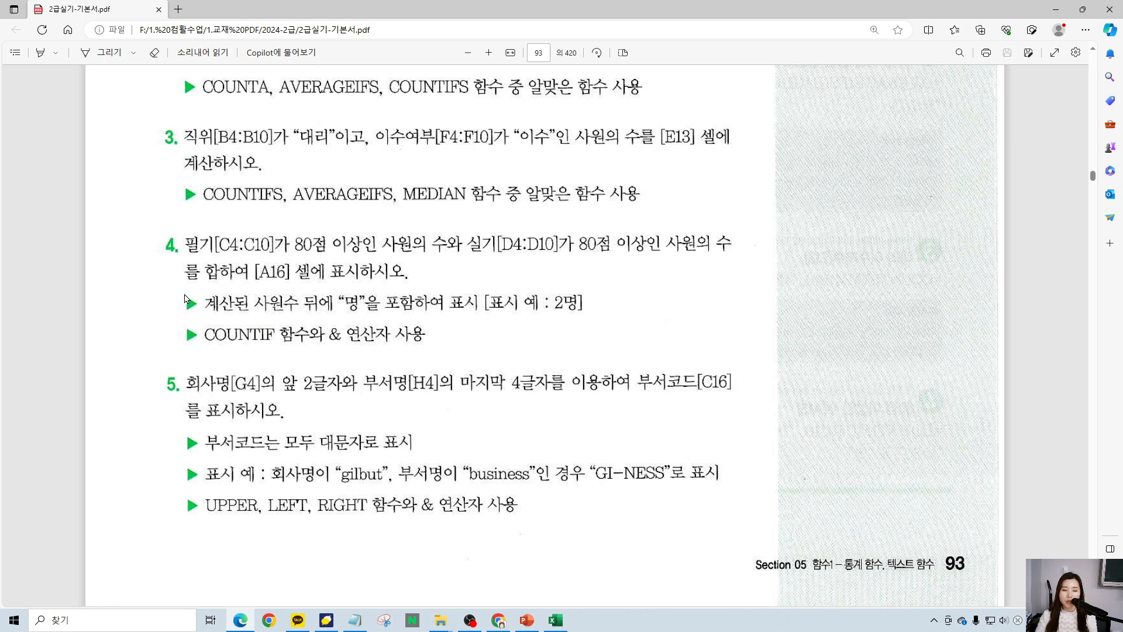
Examine exercise 4's two counts of 80점 이상 on 필기 C4:C10 and 실기 D4:D10, and its target cell A16.
drag(166, 222, 357, 269)
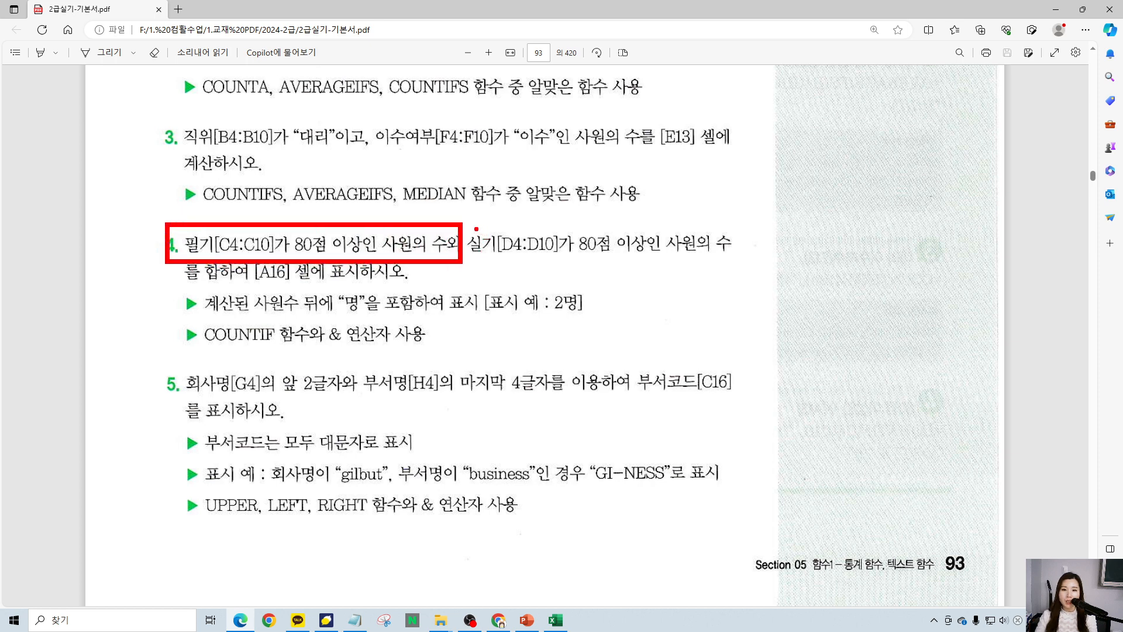
mouse_move(466, 221)
mouse_down()
mouse_move(487, 252)
mouse_move(734, 263)
mouse_up()
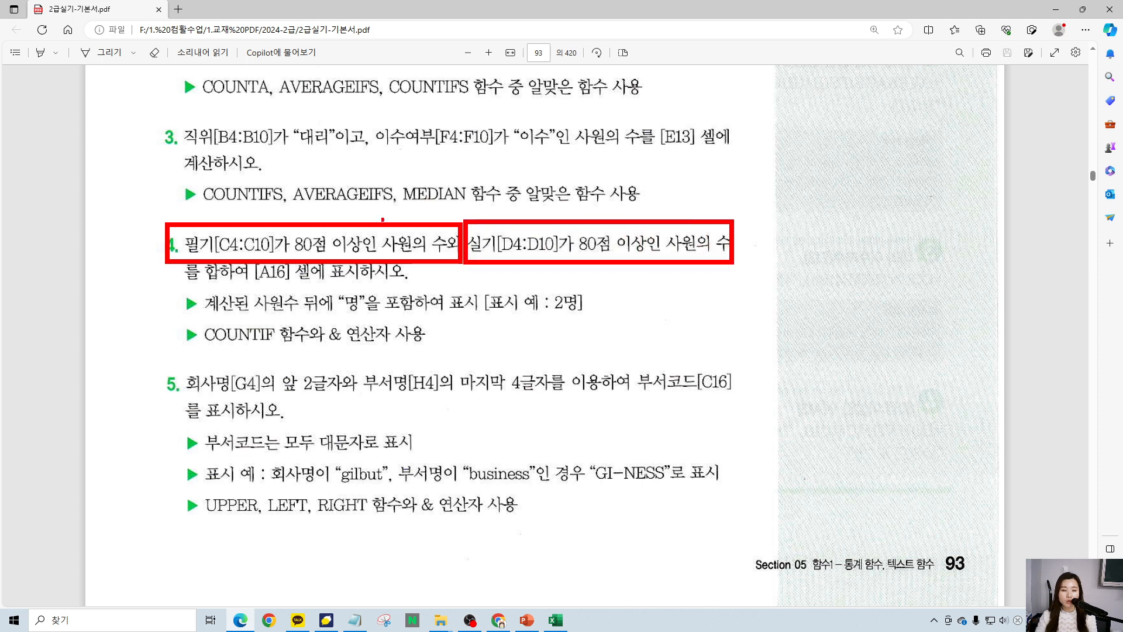
mouse_move(238, 190)
mouse_down()
mouse_move(253, 214)
mouse_move(302, 167)
mouse_up()
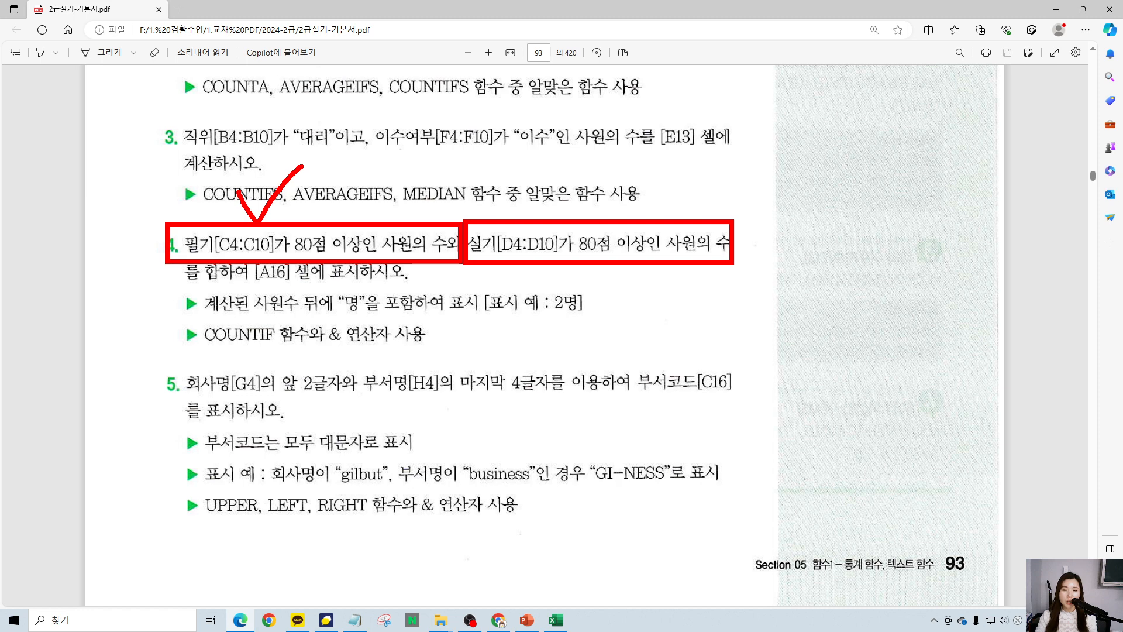
drag(511, 188, 565, 188)
drag(203, 286, 326, 285)
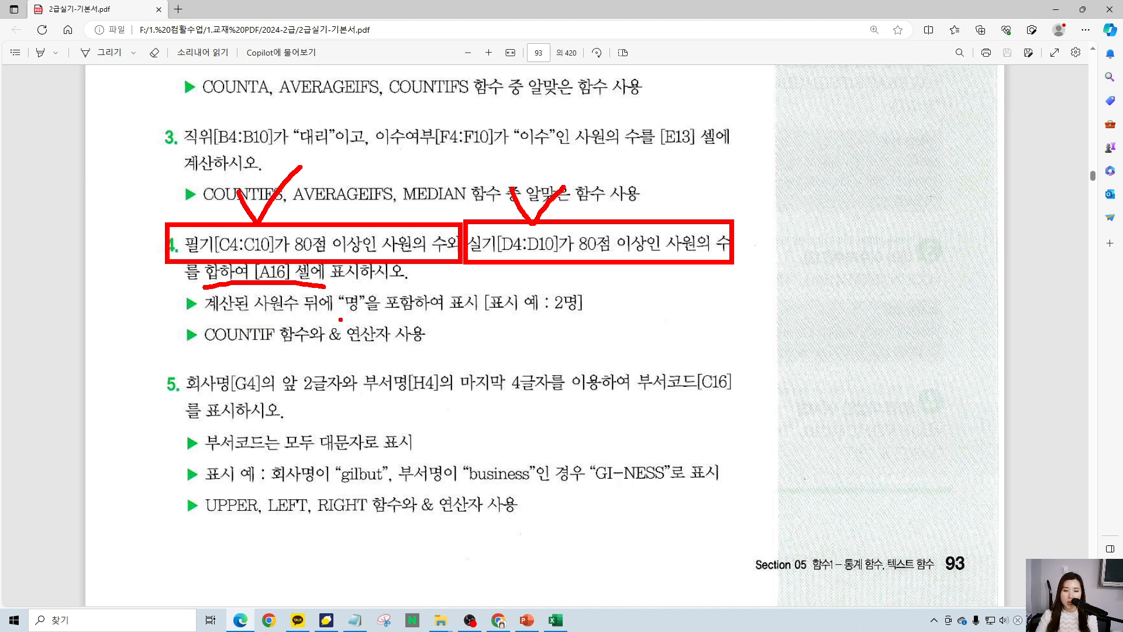
Examine exercise 4's "명" suffix, its display example and the required COUNTIF function.
mouse_move(364, 319)
mouse_down()
mouse_move(321, 289)
mouse_move(381, 302)
mouse_move(368, 320)
mouse_up()
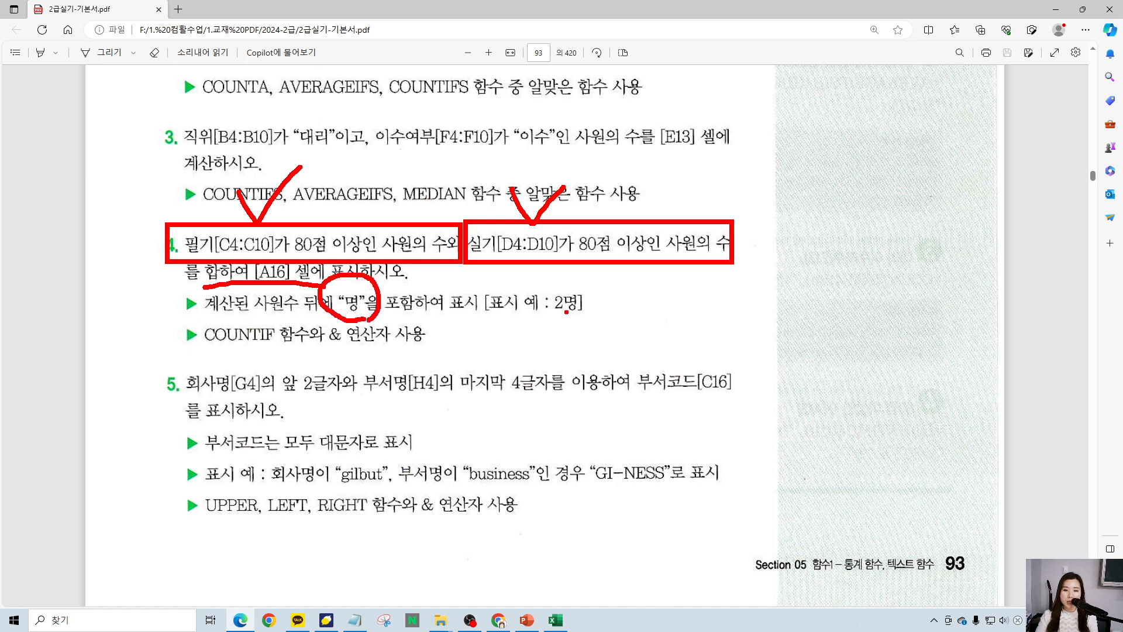
drag(551, 317, 599, 315)
drag(209, 352, 308, 354)
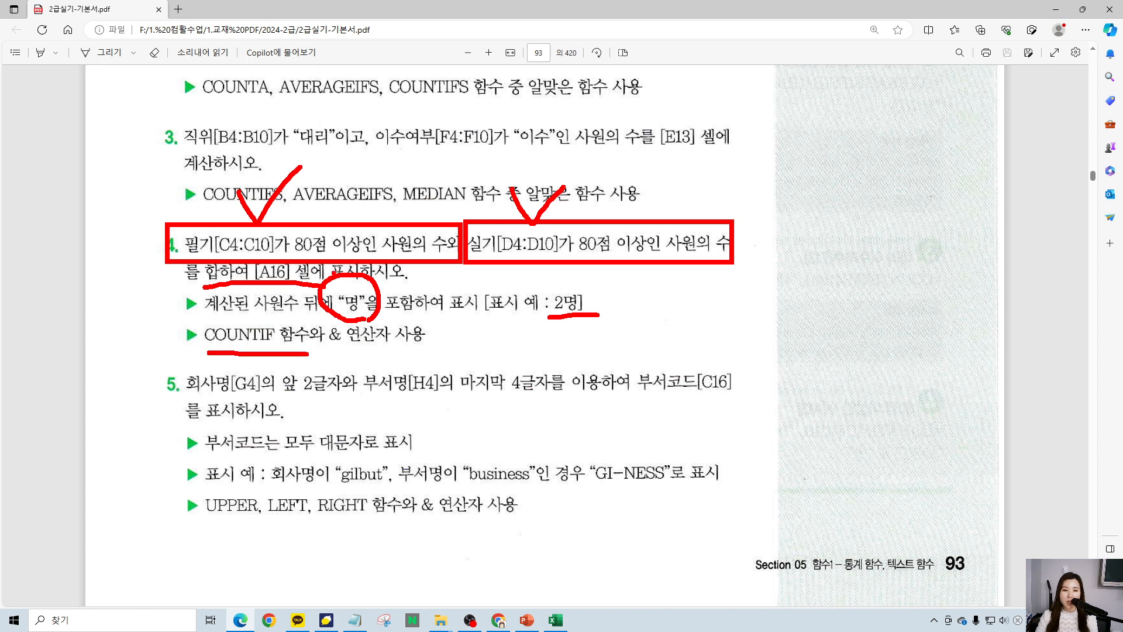
Examine how exercise 4's two single-condition counts are added together, compared with exercise 3's combined conditions.
mouse_move(375, 183)
mouse_down()
mouse_move(438, 185)
mouse_move(393, 209)
mouse_up()
mouse_move(321, 166)
mouse_down()
mouse_move(357, 97)
mouse_move(304, 174)
mouse_up()
drag(578, 155, 536, 181)
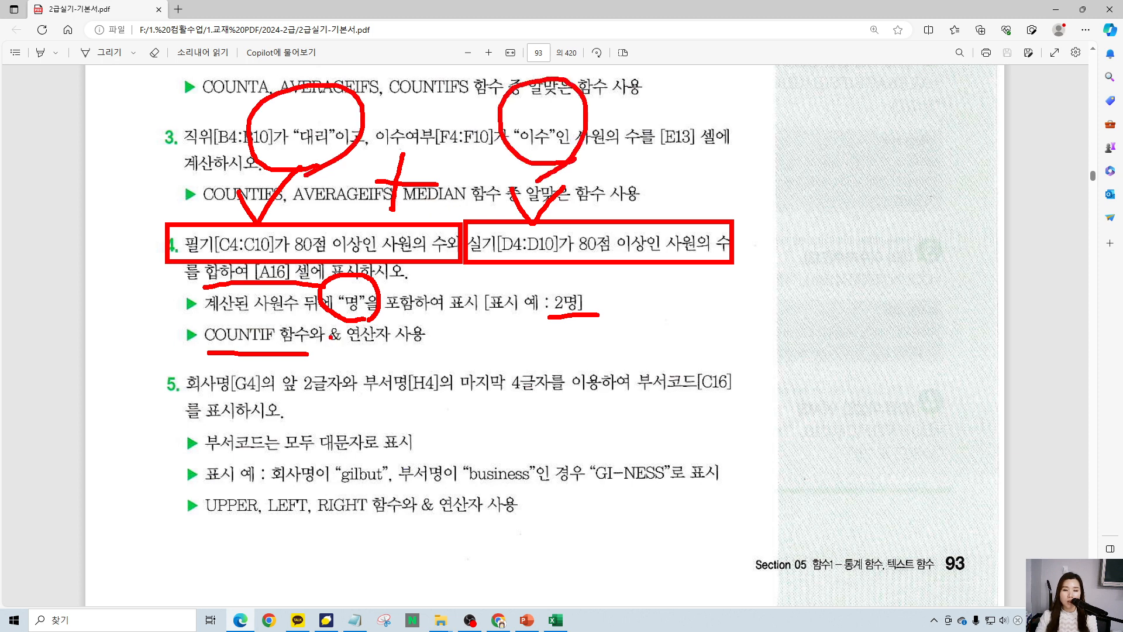
mouse_move(336, 251)
mouse_down()
mouse_move(214, 268)
mouse_move(311, 216)
mouse_move(323, 281)
mouse_up()
mouse_move(363, 180)
mouse_down()
mouse_move(416, 176)
mouse_move(391, 203)
mouse_up()
drag(480, 256, 646, 259)
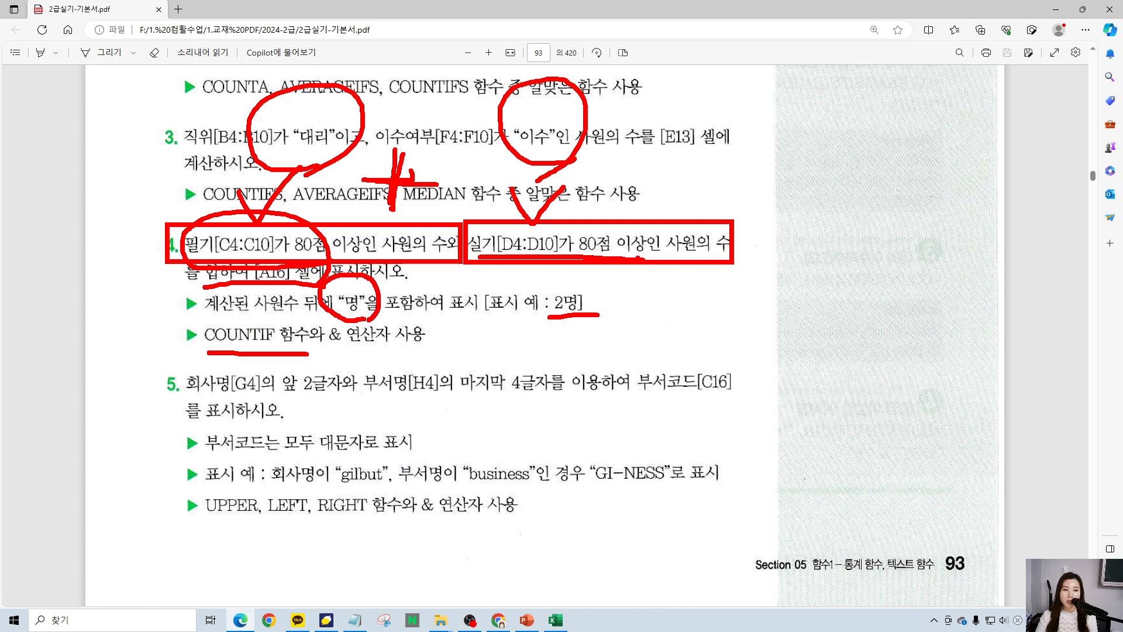
key(Escape)
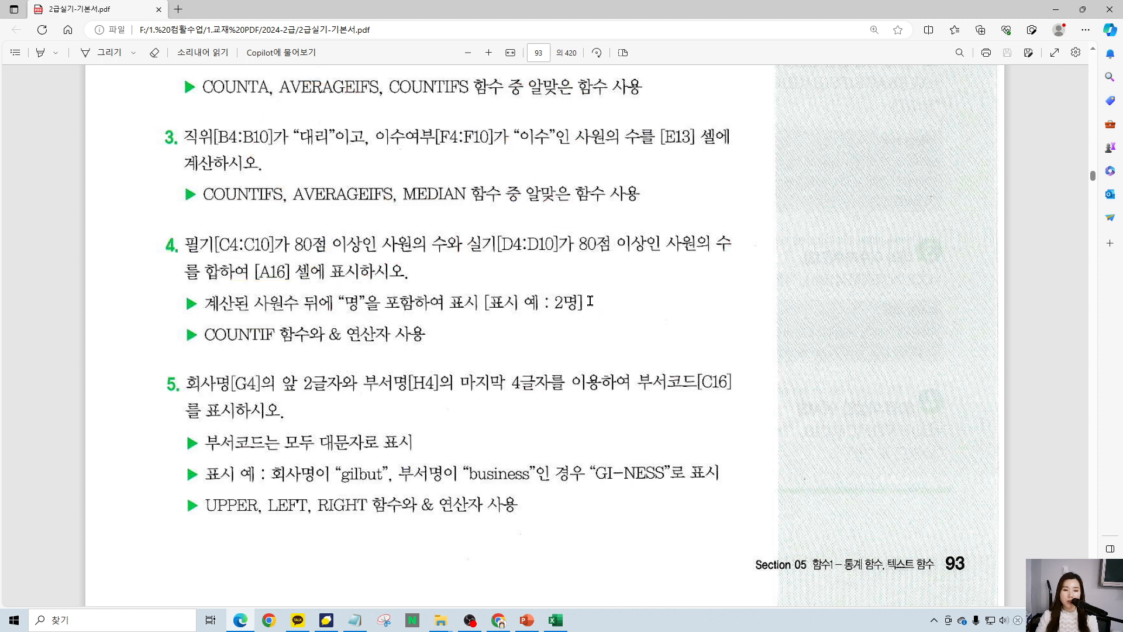
Switch back to Excel and close the reopened formula in E13.
drag(790, 6, 0, 166)
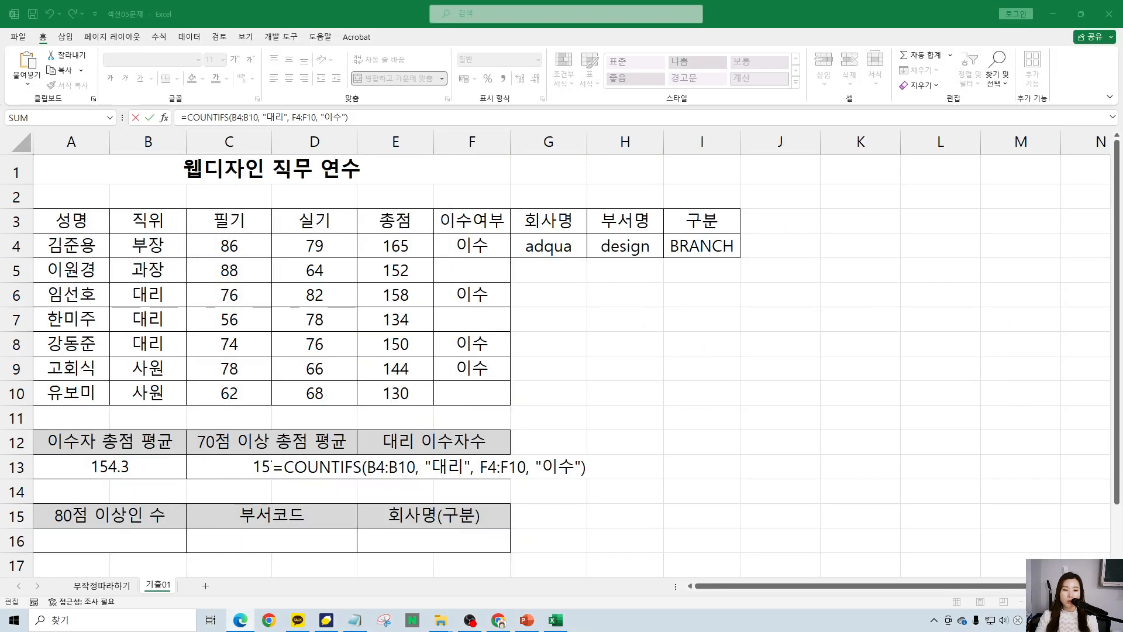
click(450, 465)
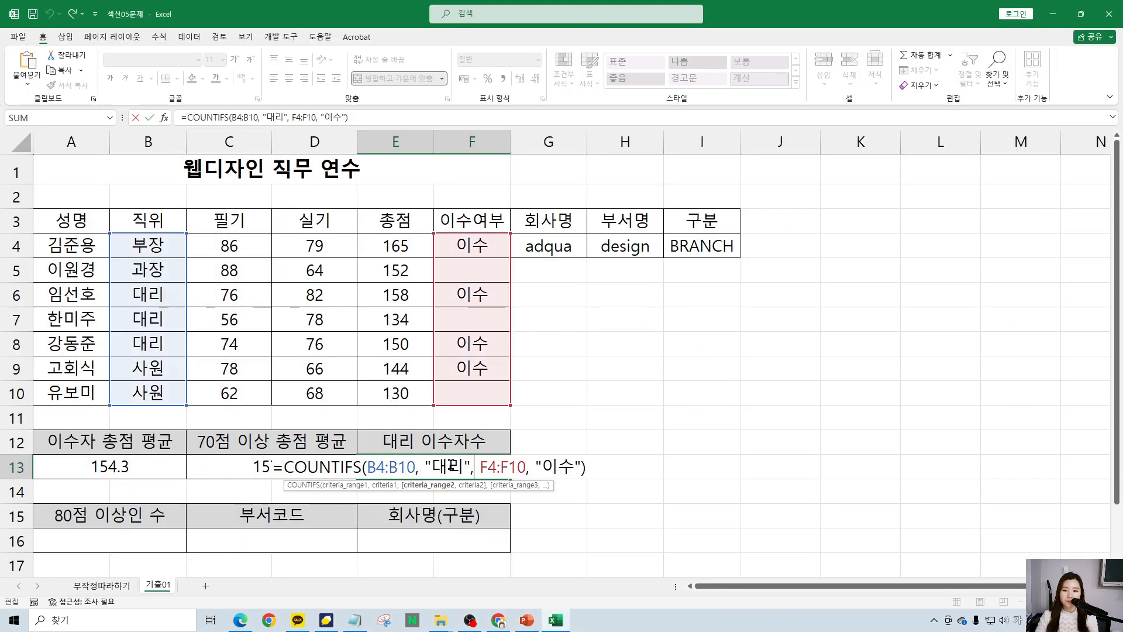
key(Return)
Start the formula in A16 with =COUNTIF(C4:C10, ">=80") to count the 필기 scores of 80 or more.
click(138, 540)
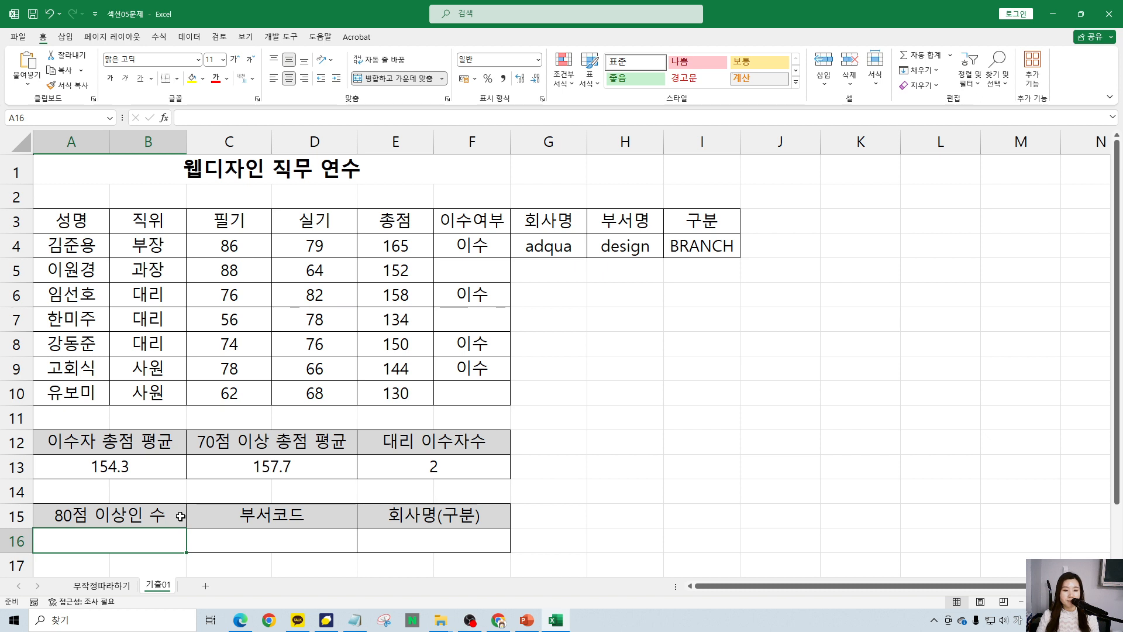
text(=)
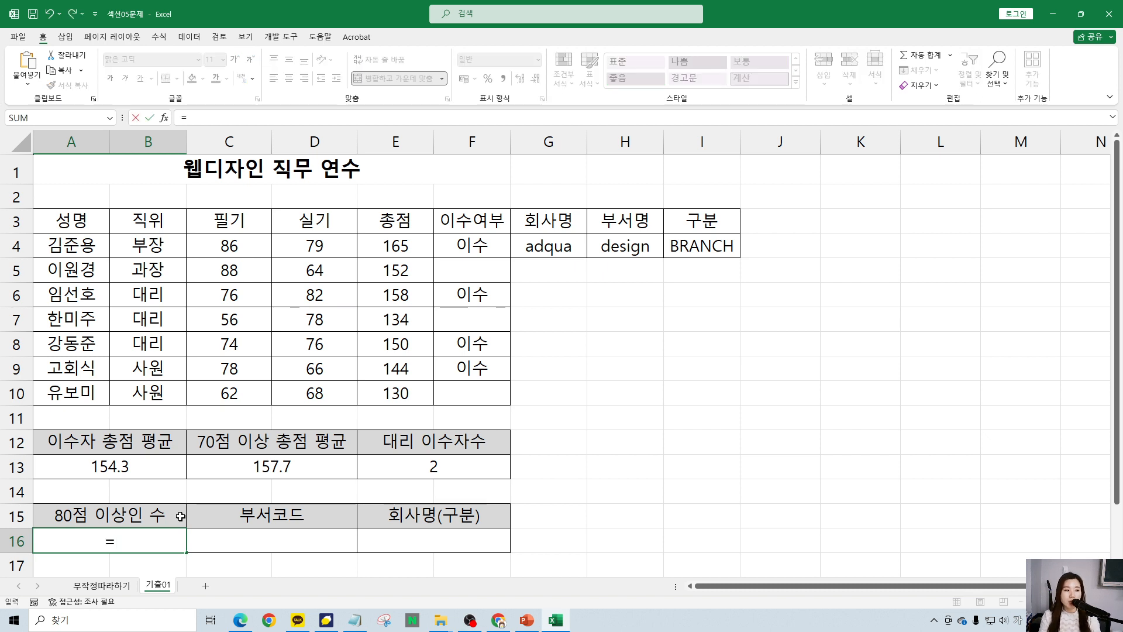
text(채ㅕㅜ)
key(BackSpace)
key(BackSpace)
key(BackSpace)
key(Hangul)
text(ciu)
key(BackSpace)
key(BackSpace)
key(BackSpace)
text(countif)
key(Tab)
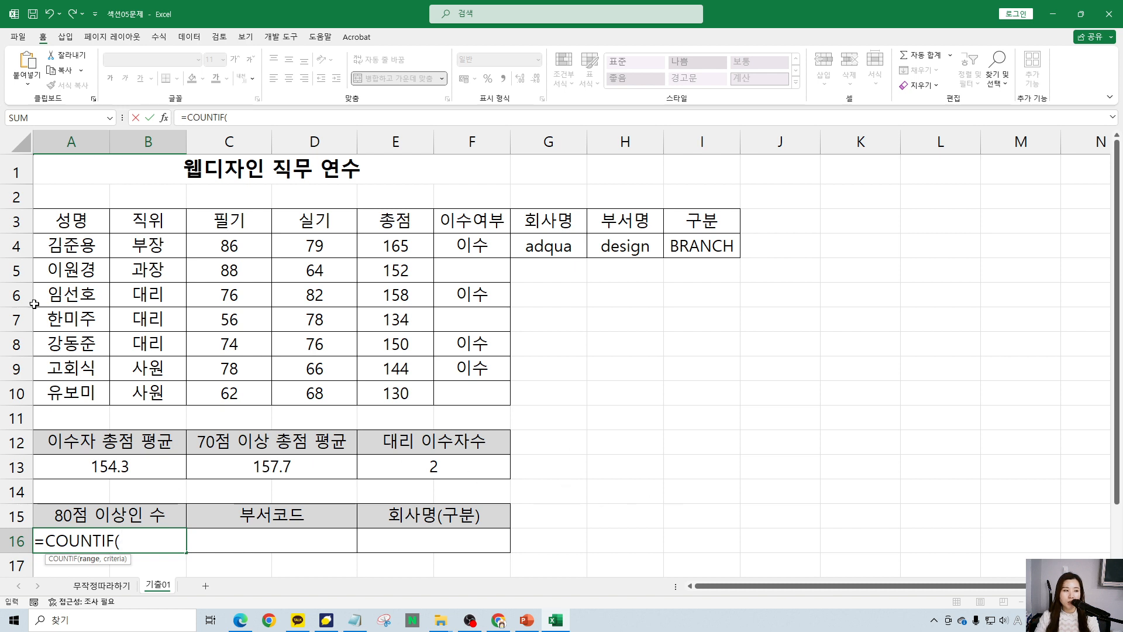
drag(230, 243, 227, 392)
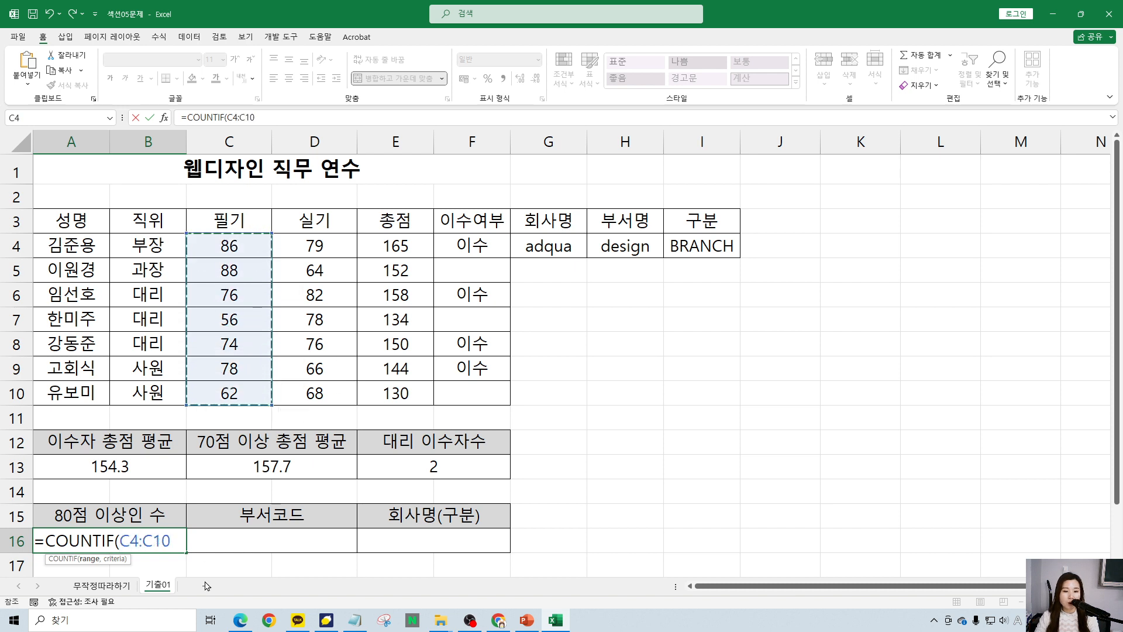
text(,)
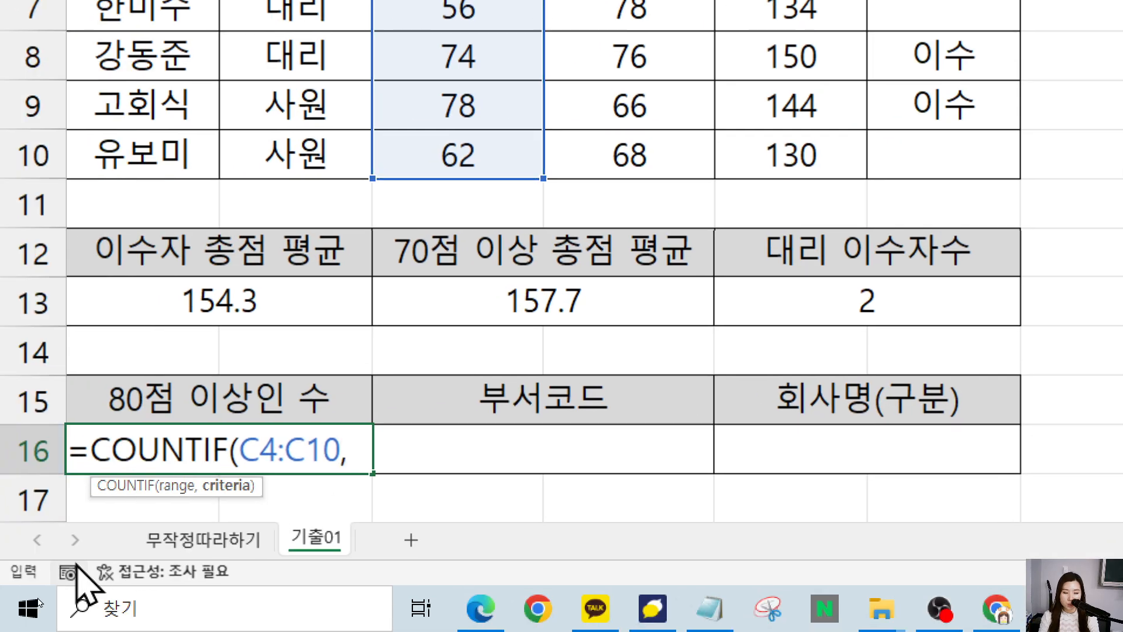
text( ">=80")
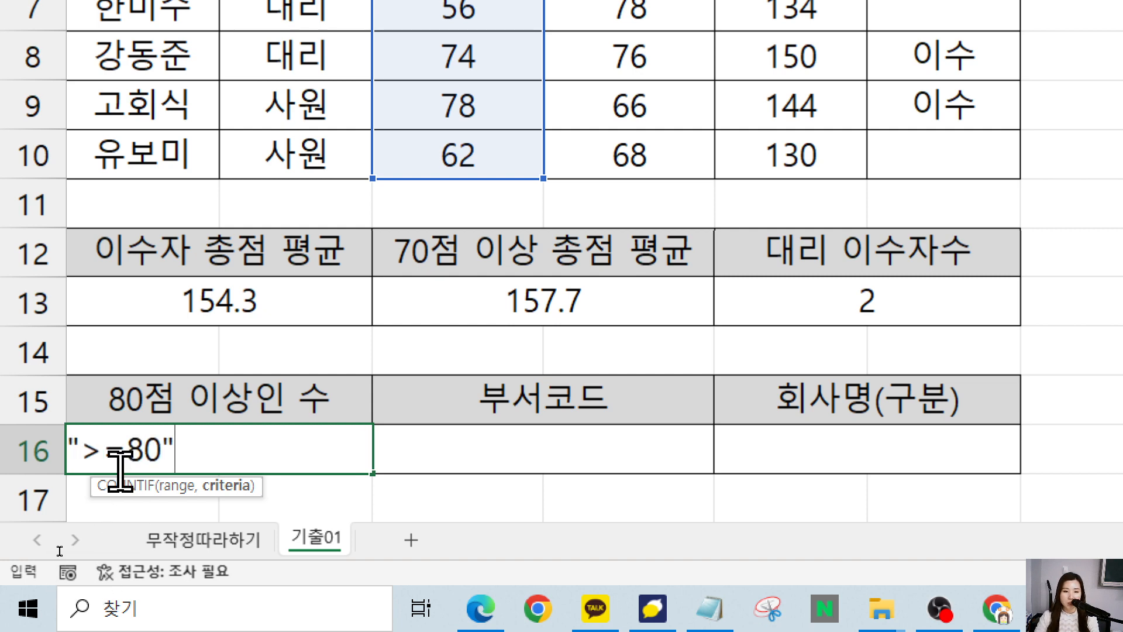
scroll(279, 432, down, 1)
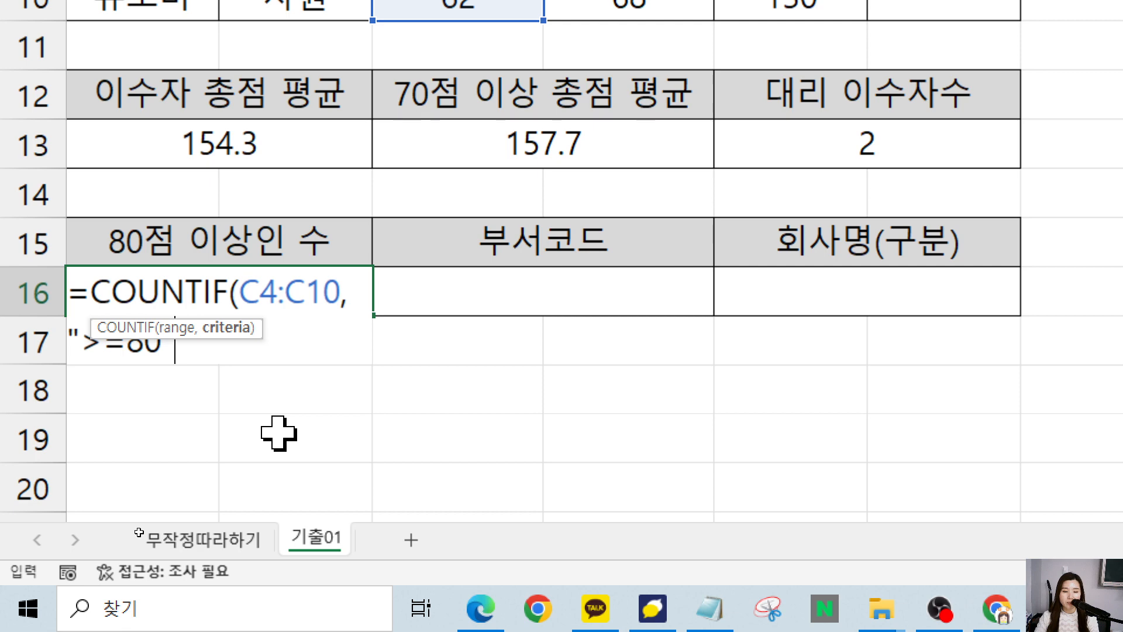
text())
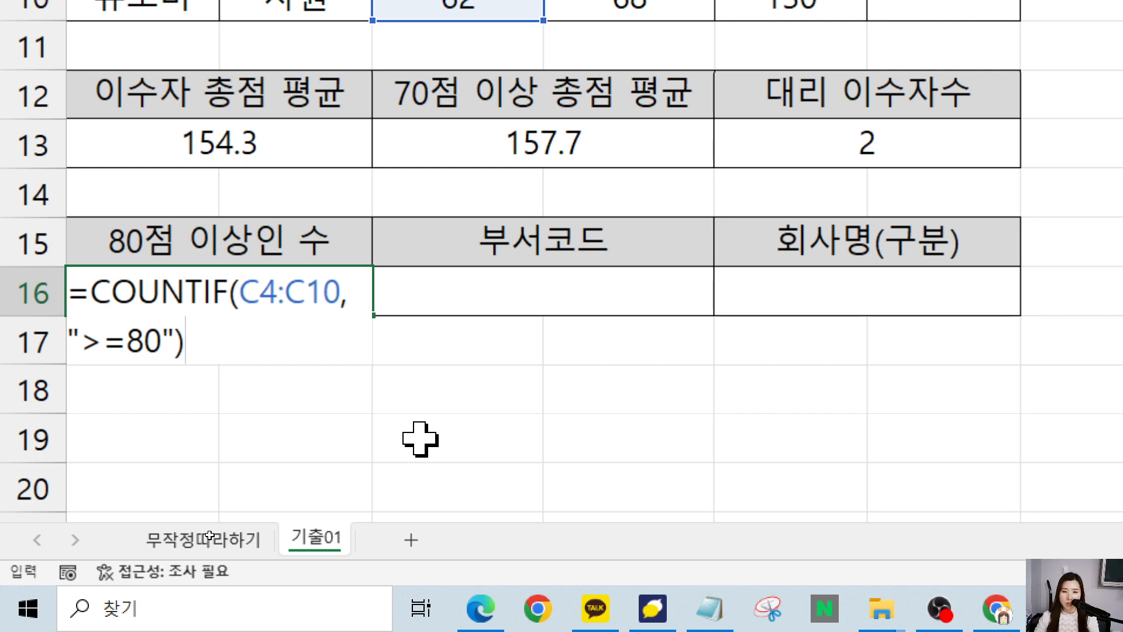
Add the count of 실기 scores of 80 or more to A16's formula with +COUNTIF(D4:D10, ">=80").
text(+)
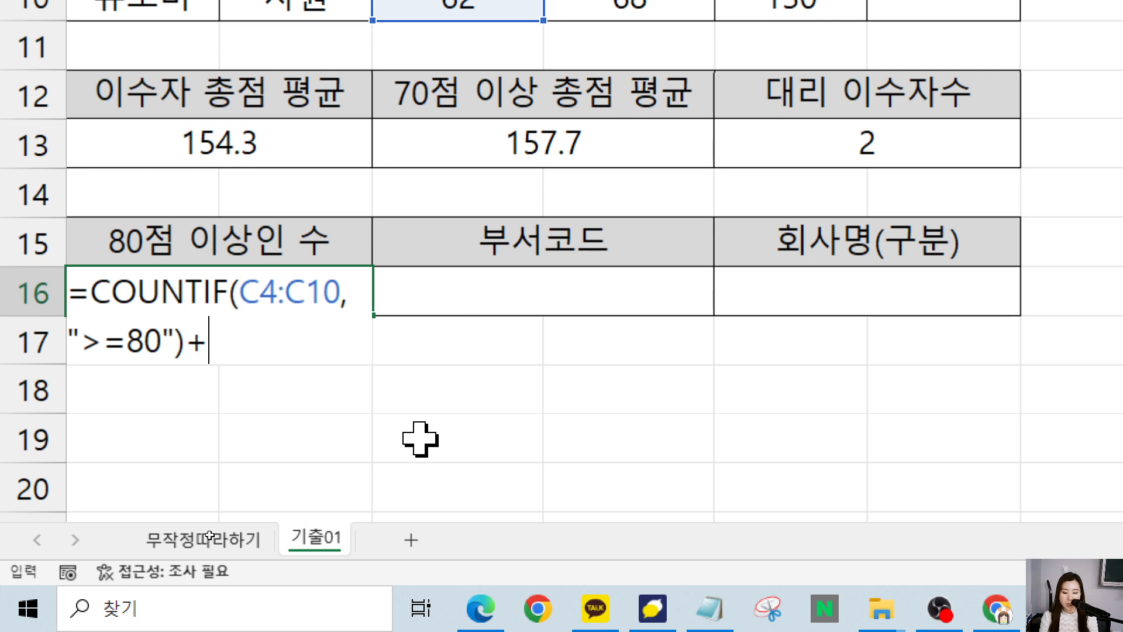
text(countif)
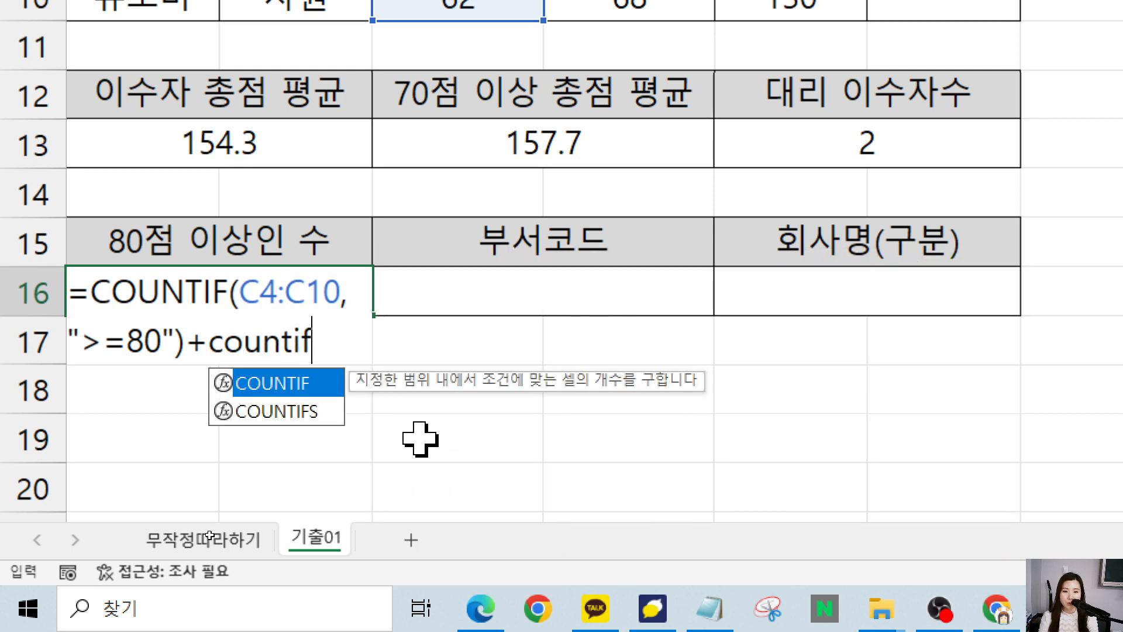
key(Tab)
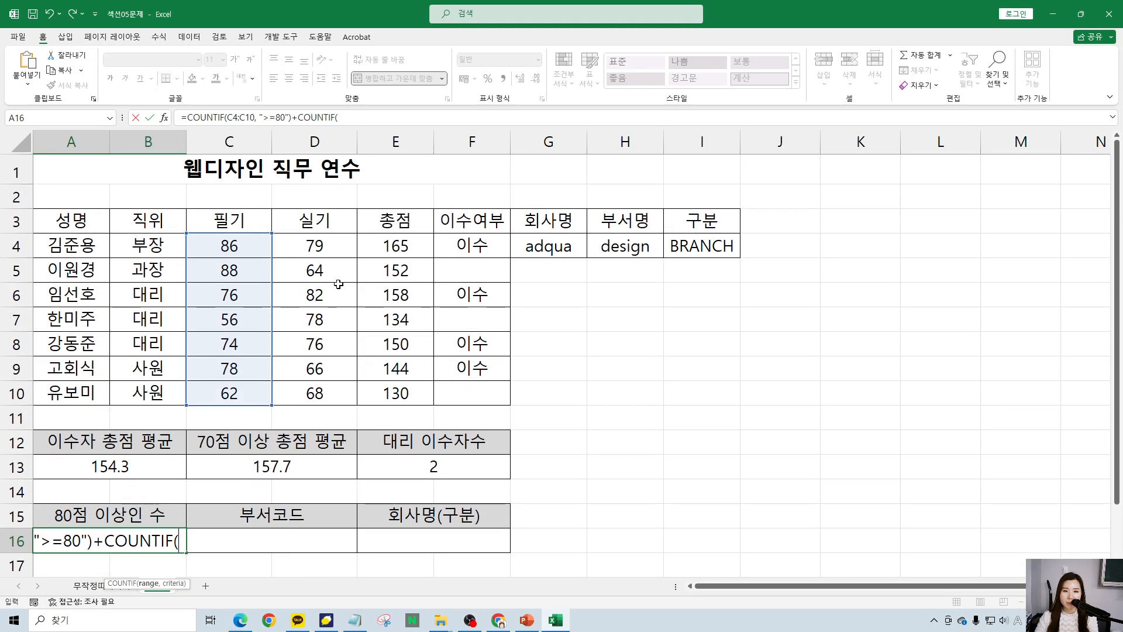
drag(319, 71, 329, 255)
scroll(283, 483, down, 1)
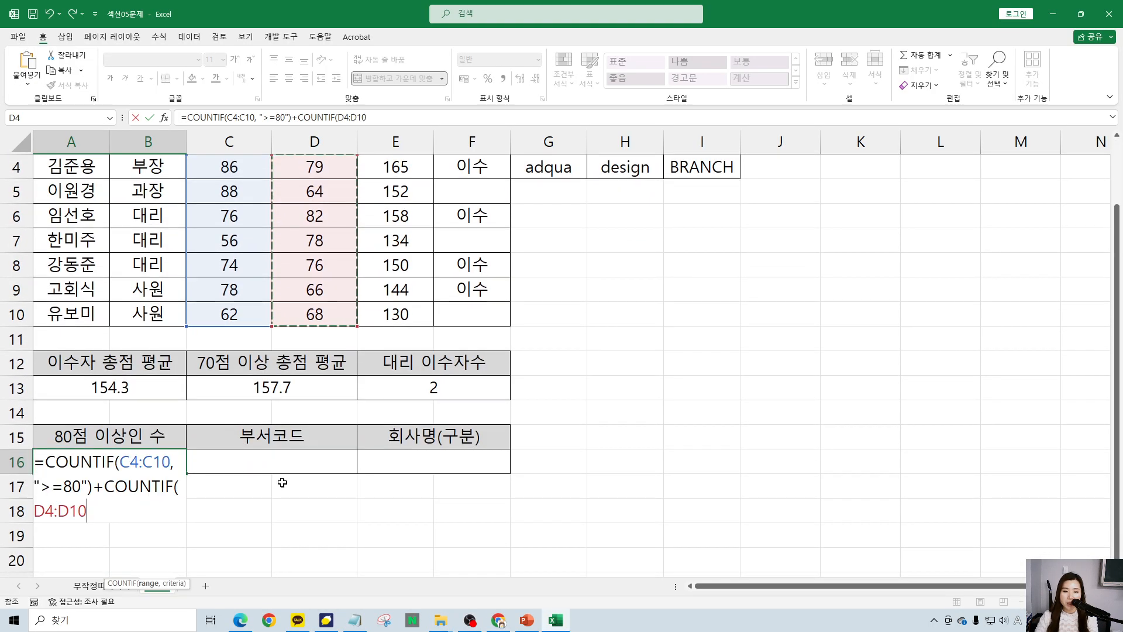
text(, ">=80")
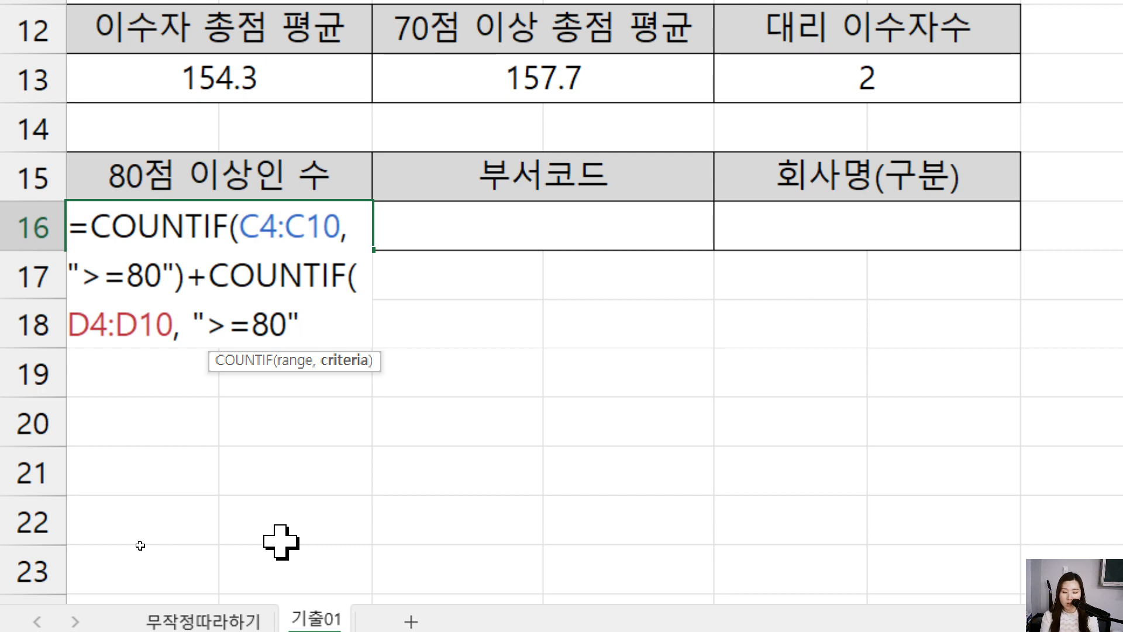
text())
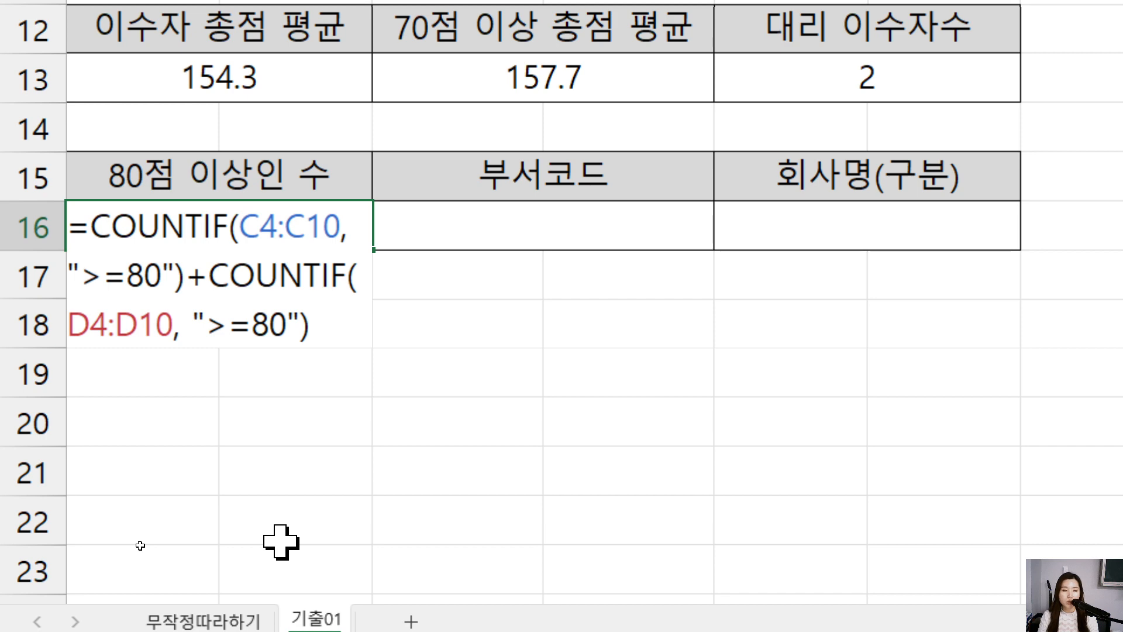
Append the suffix &"명" to A16's formula and commit it.
text(&)
text("명)
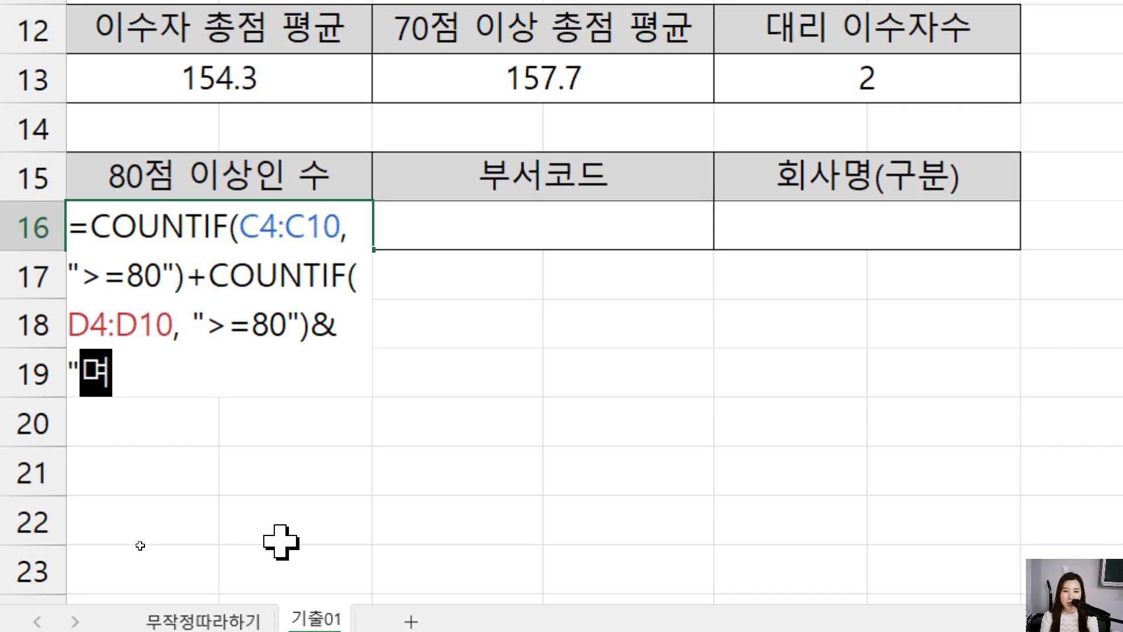
text(")
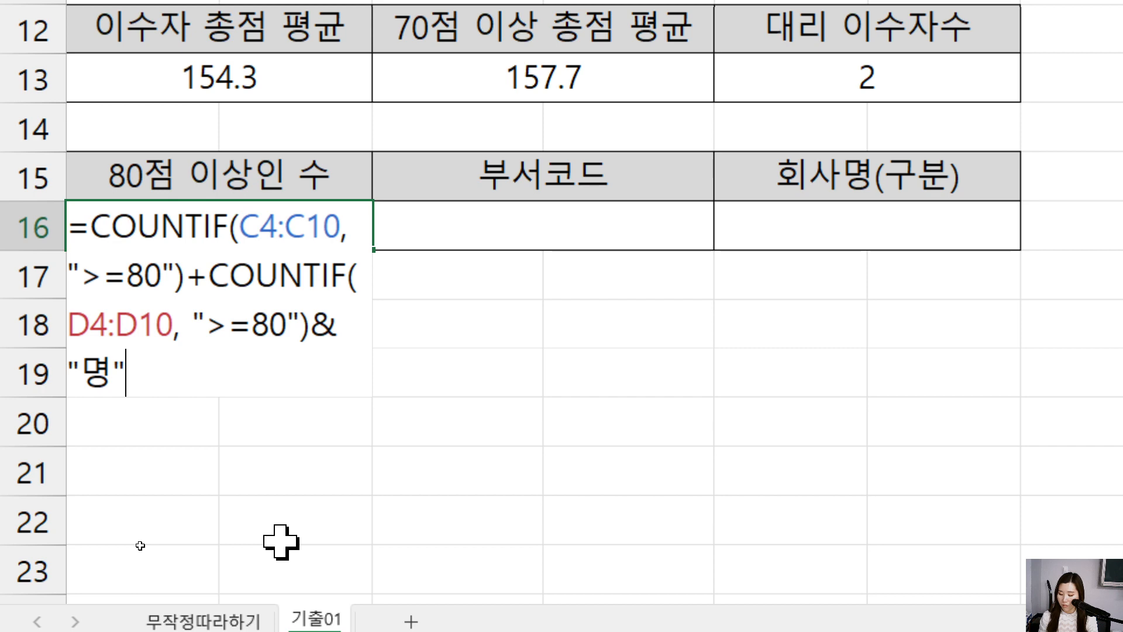
key(shift+Return)
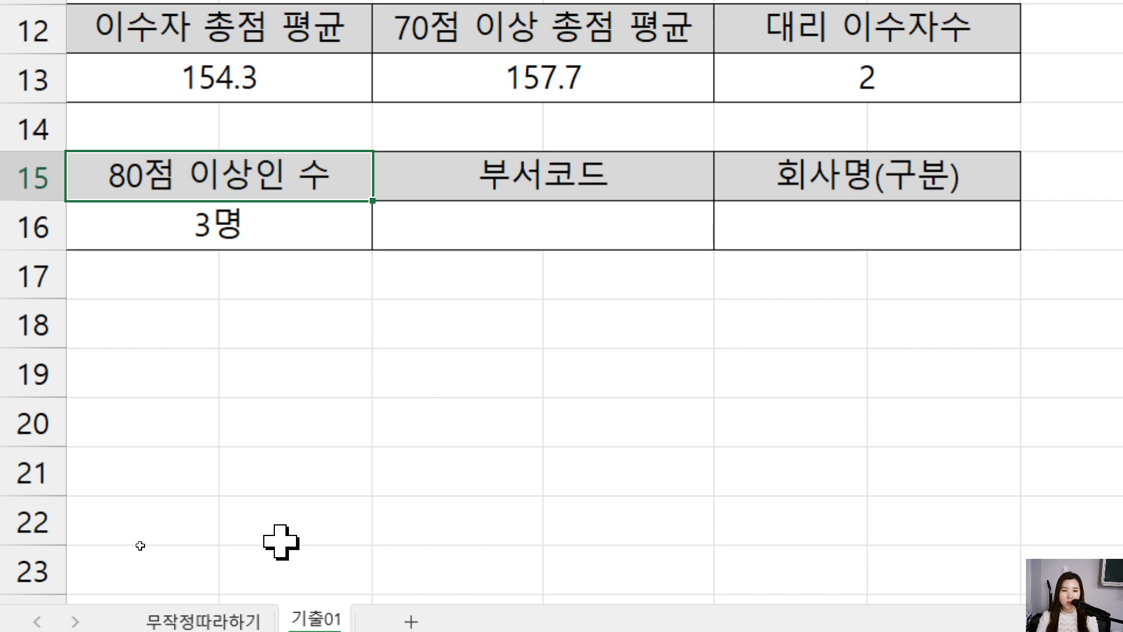
Reopen A16's formula and examine how its two COUNTIF counts are added together.
double_click(175, 232)
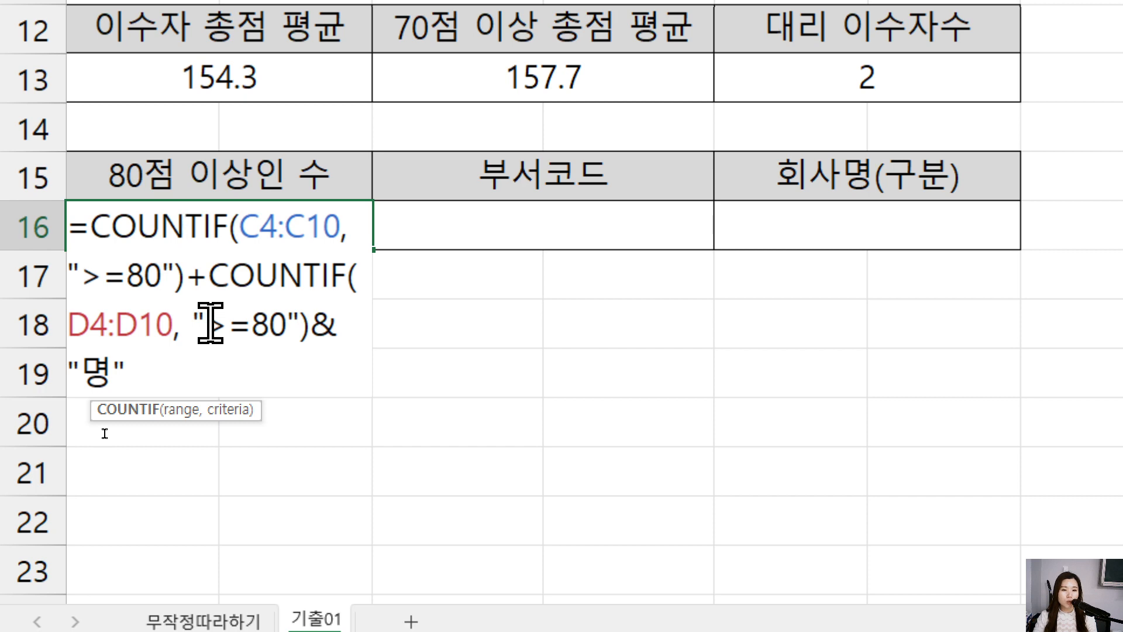
double_click(196, 273)
click(215, 274)
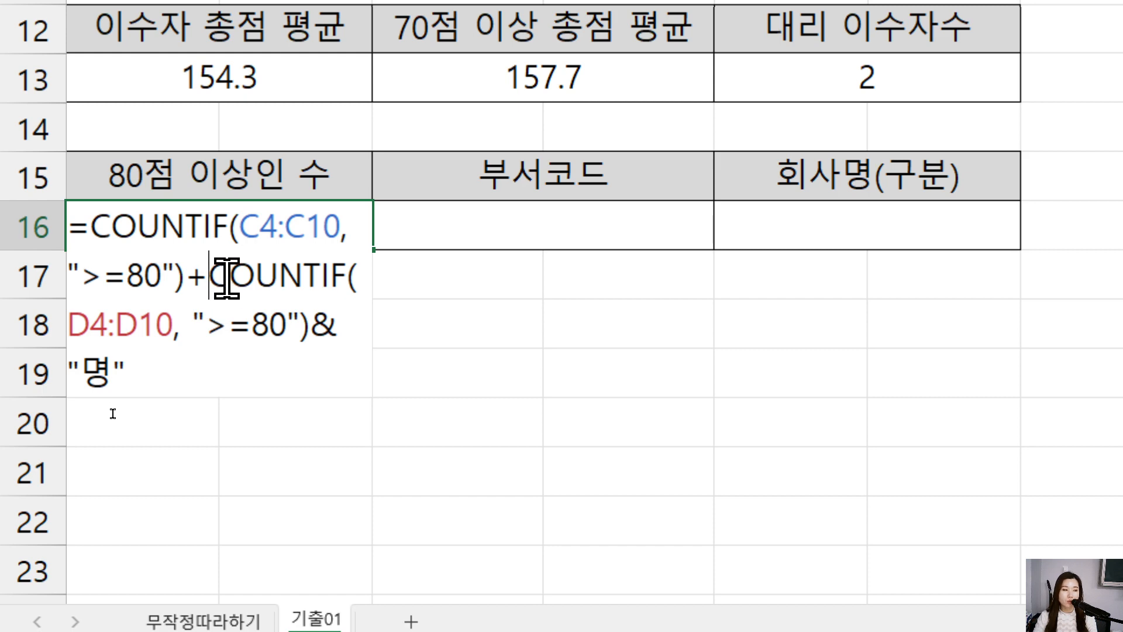
key(Return)
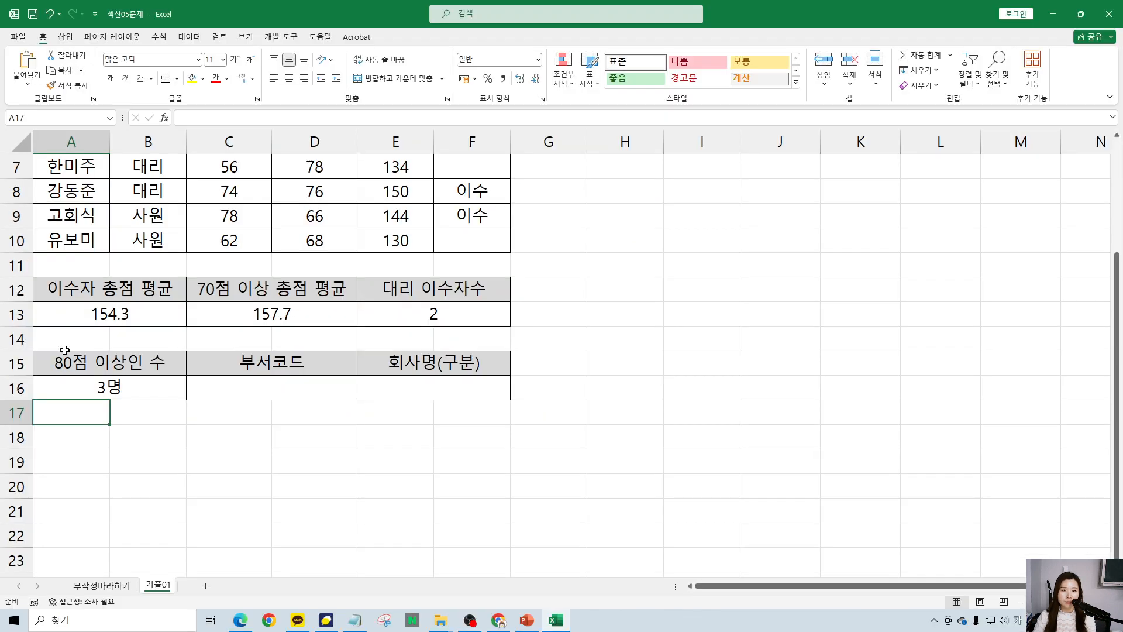
click(151, 414)
double_click(151, 414)
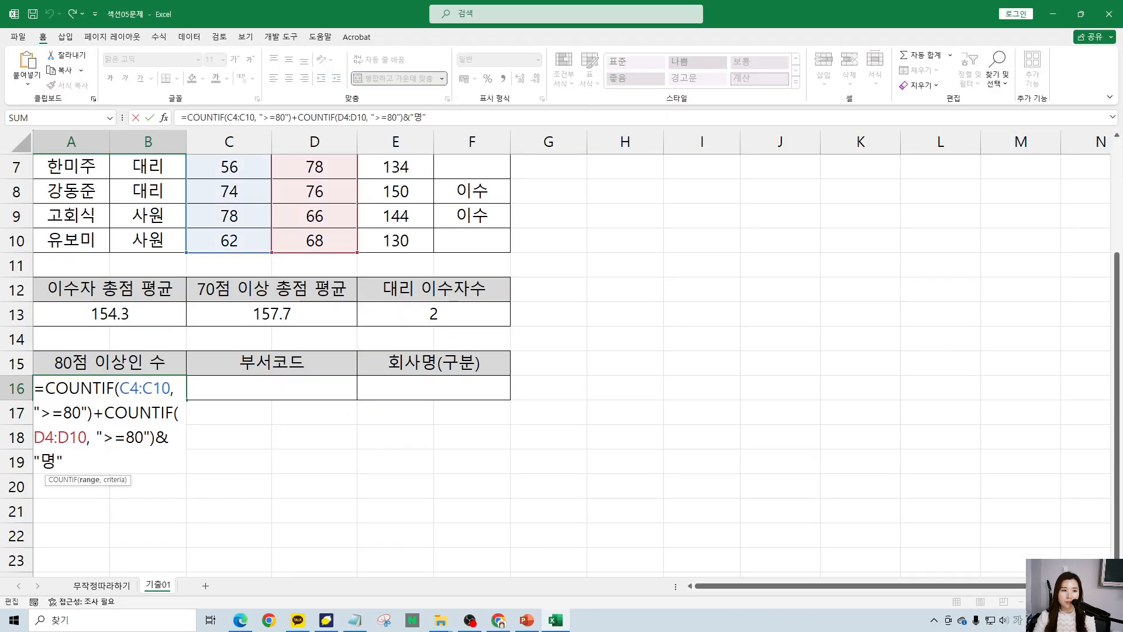
key(alt+Tab)
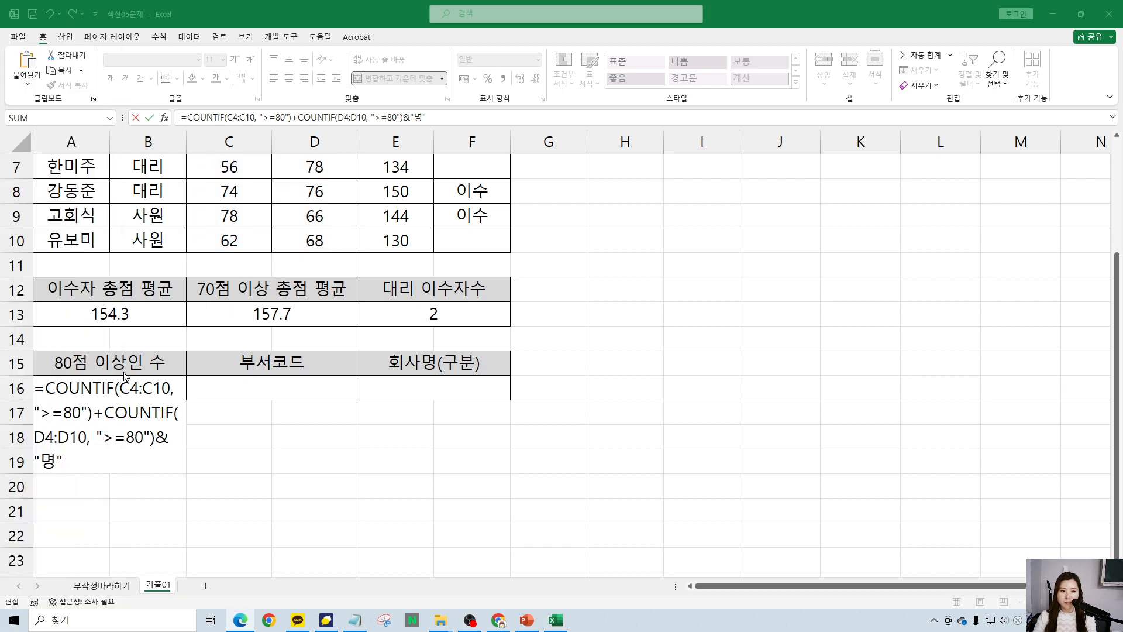
click(132, 389)
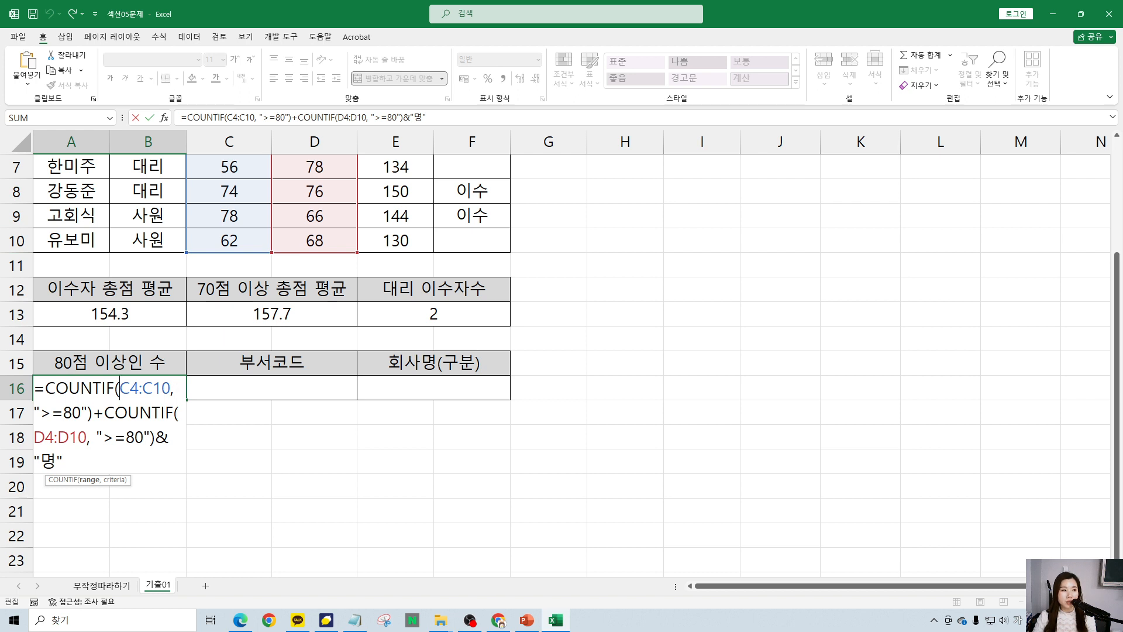
Look up exercise 5 in the textbook PDF, then return to Excel, close A16's formula and locate the 회사명 value in G4.
key(alt+Tab)
scroll(450, 347, up, 6)
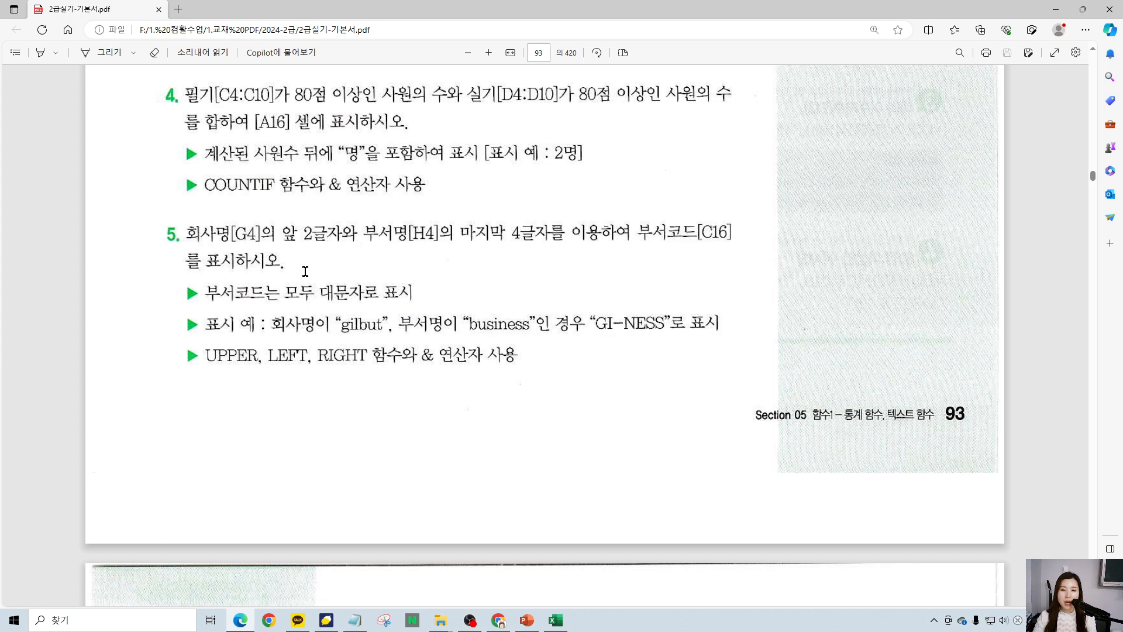
key(alt+Tab)
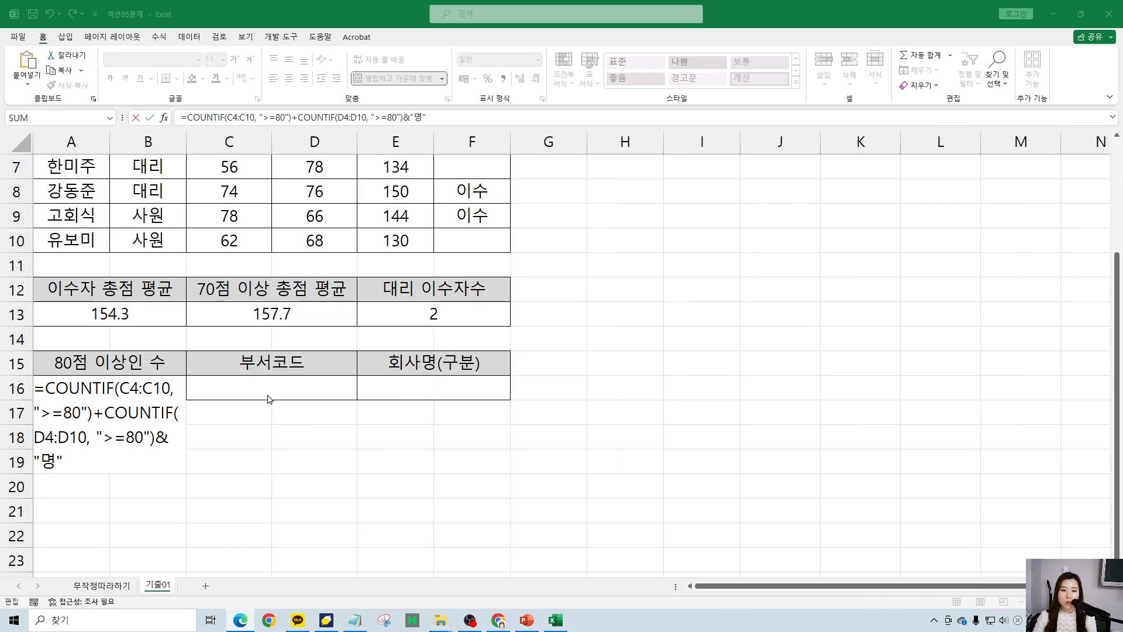
click(99, 401)
scroll(172, 395, up, 2)
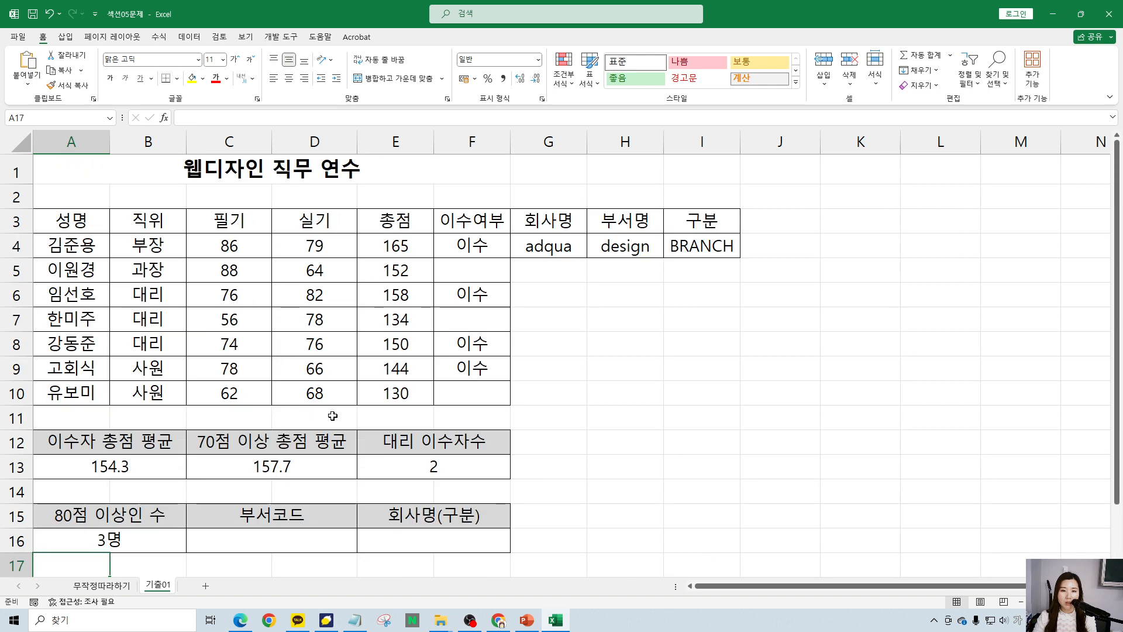
drag(518, 230, 593, 269)
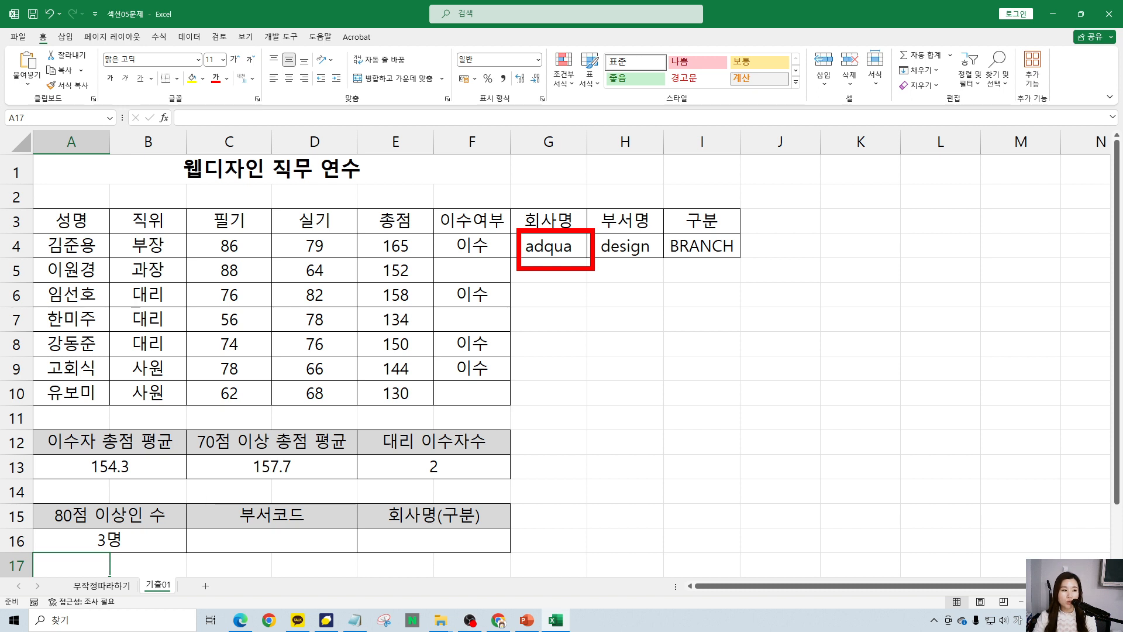
key(Escape)
Switch to the textbook PDF and examine exercise 5's uppercase requirement and its UPPER, LEFT and RIGHT functions.
key(alt+Tab)
key(ctrl+2)
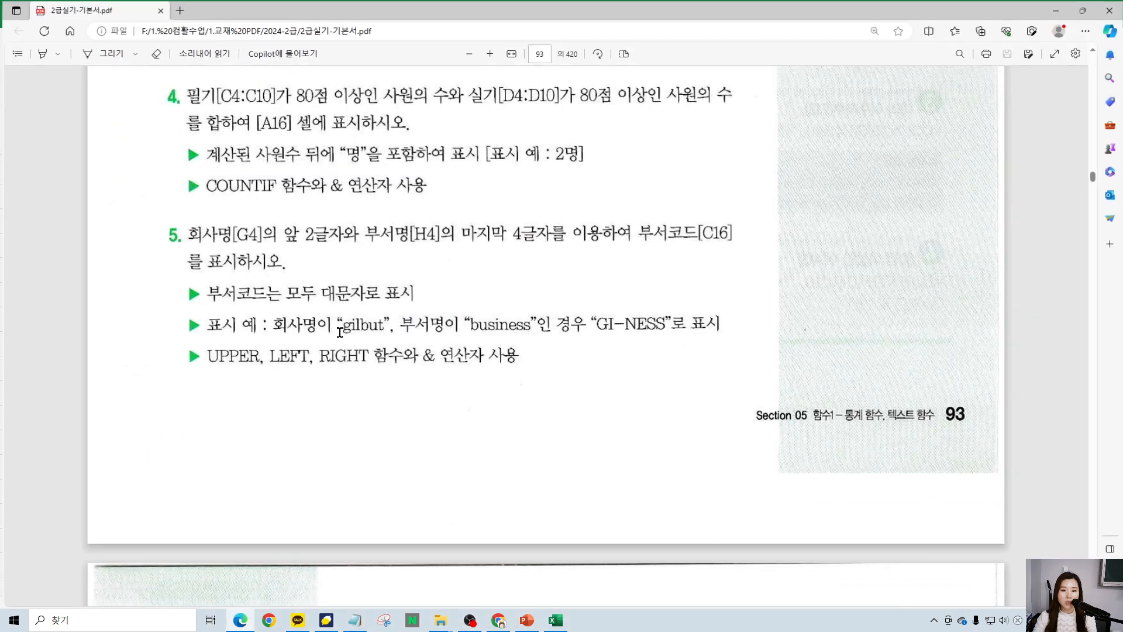
drag(188, 340, 263, 373)
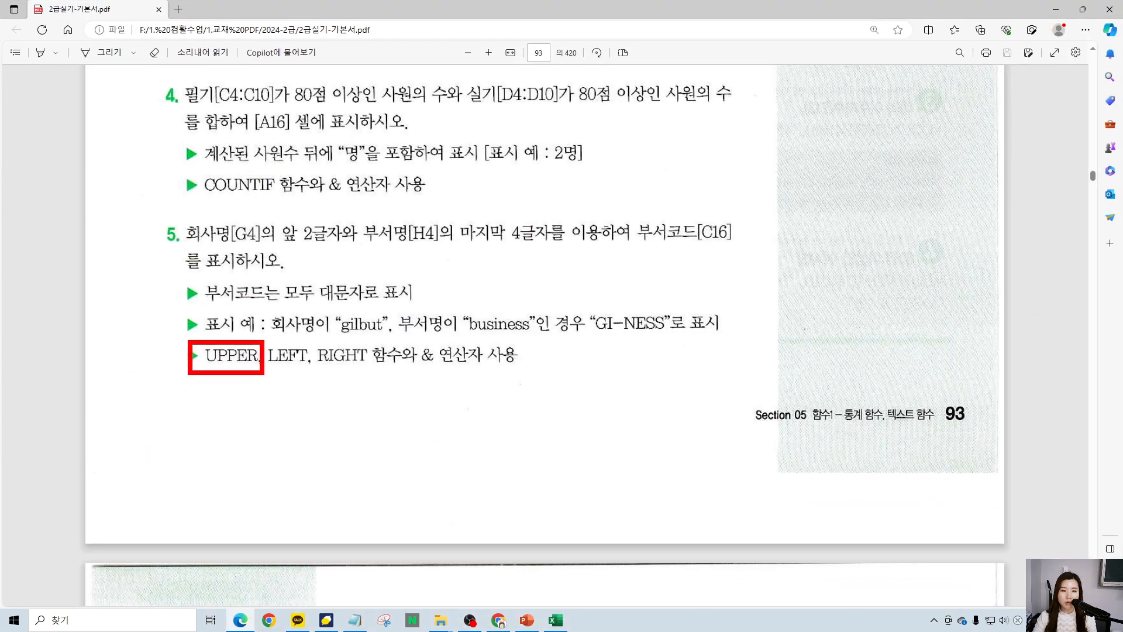
mouse_move(351, 272)
mouse_down()
mouse_move(412, 292)
mouse_move(158, 253)
mouse_move(186, 357)
mouse_up()
drag(159, 322, 139, 440)
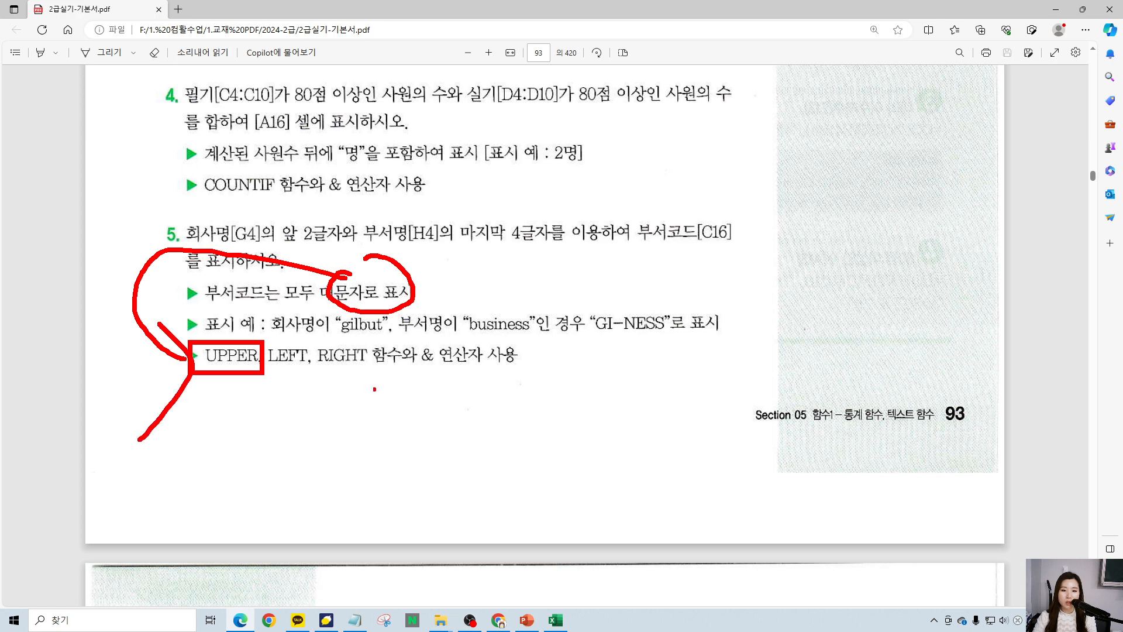
mouse_move(288, 367)
mouse_down()
mouse_move(289, 414)
mouse_move(349, 397)
mouse_move(347, 359)
mouse_up()
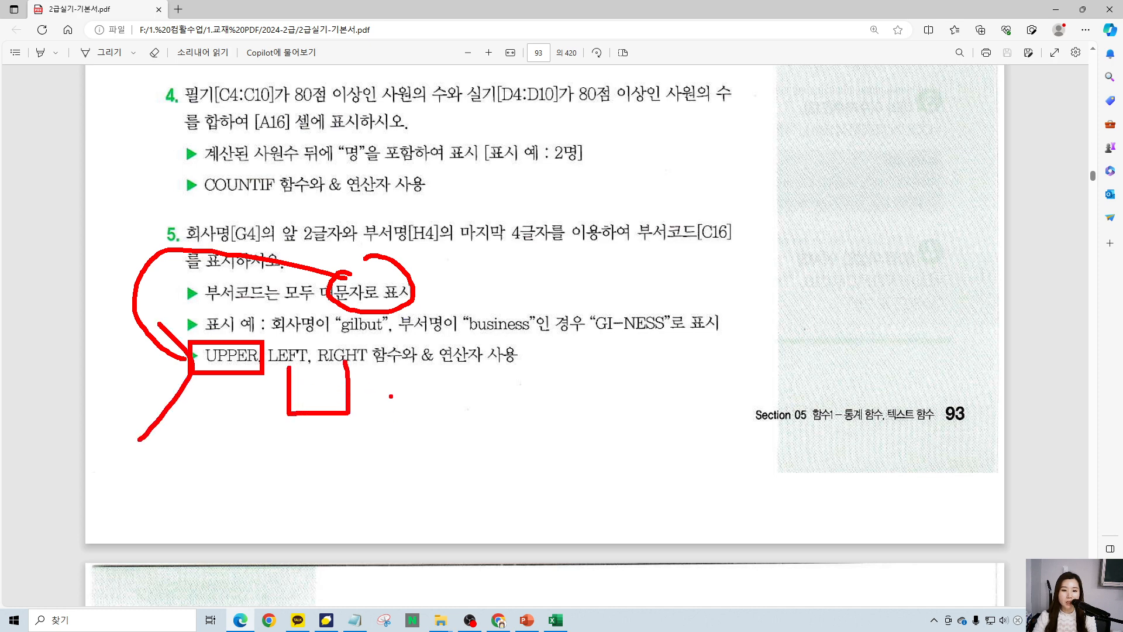
mouse_move(398, 400)
mouse_down()
mouse_move(380, 444)
mouse_move(401, 417)
mouse_up()
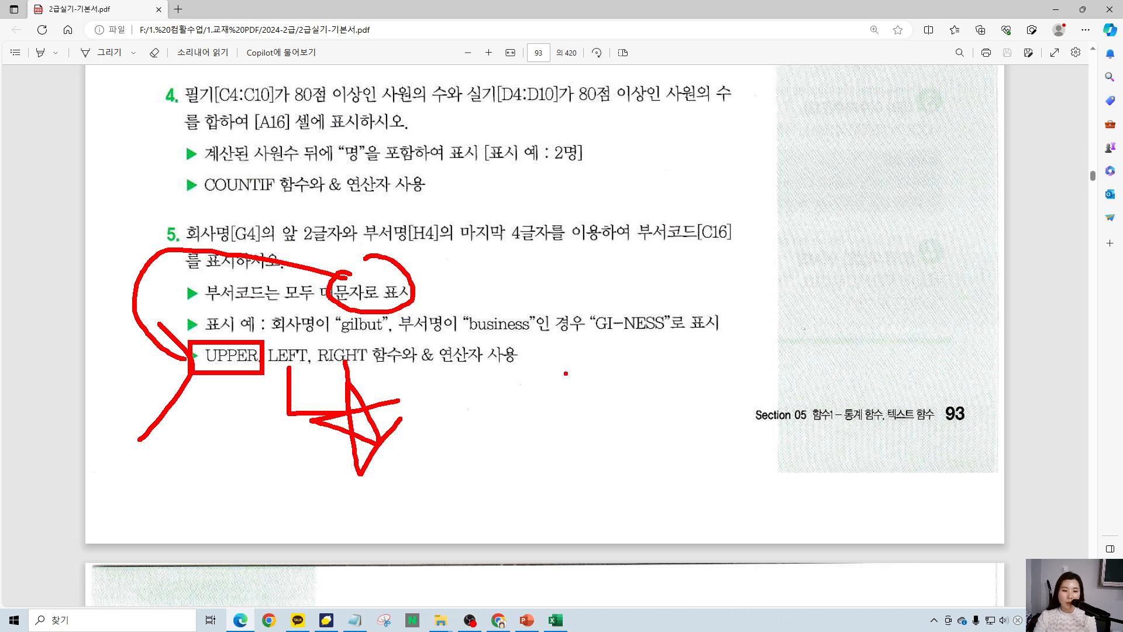
key(Escape)
Examine how exercise 5's LEFT function applies to the first 2 characters of 회사명 in G4.
key(ctrl+2)
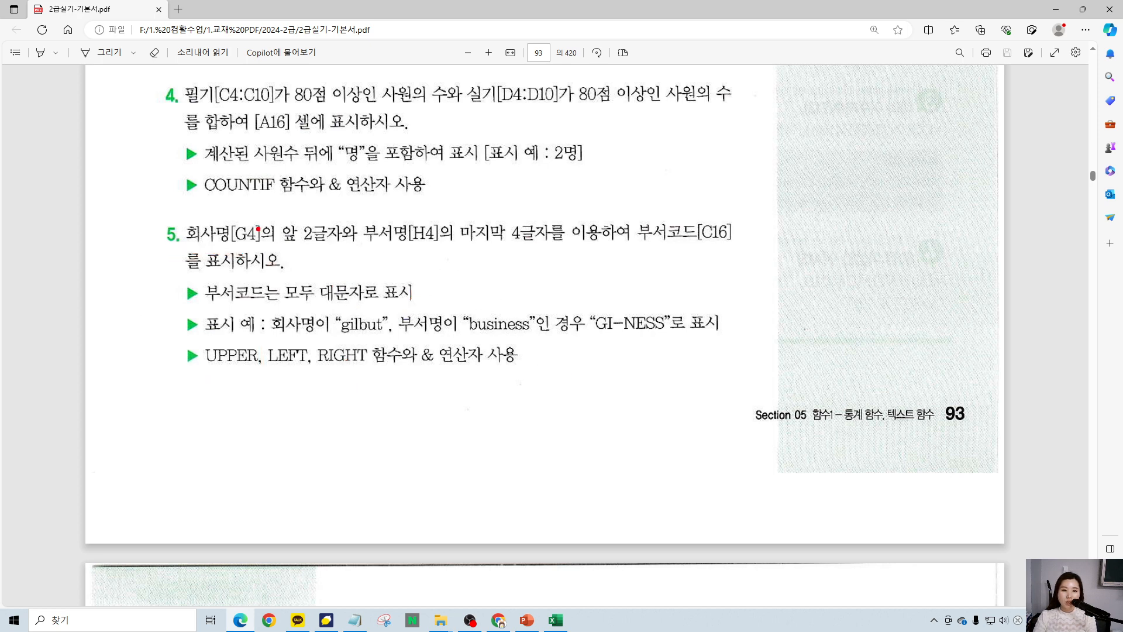
drag(275, 214, 362, 251)
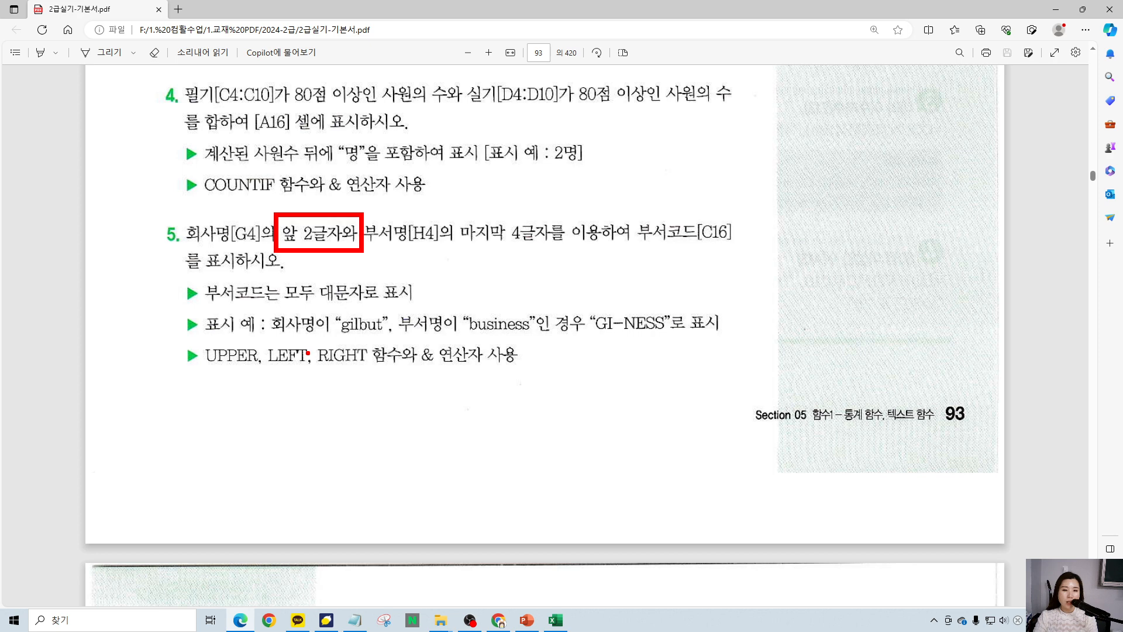
mouse_move(320, 361)
mouse_down()
mouse_move(288, 383)
mouse_move(258, 350)
mouse_move(305, 340)
mouse_move(308, 369)
mouse_move(245, 246)
mouse_move(305, 192)
mouse_move(311, 213)
mouse_move(329, 196)
mouse_up()
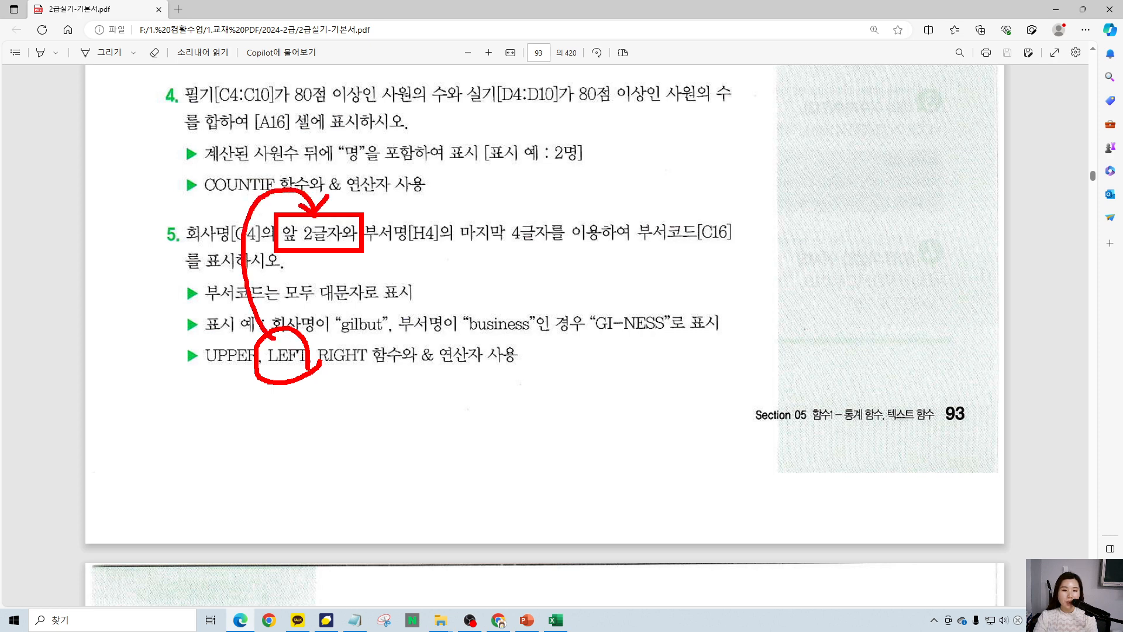
Examine how exercise 5's RIGHT function applies to the last 4 characters of 부서명 in H4.
mouse_move(453, 209)
mouse_down()
mouse_move(549, 250)
mouse_move(554, 222)
mouse_move(554, 233)
mouse_up()
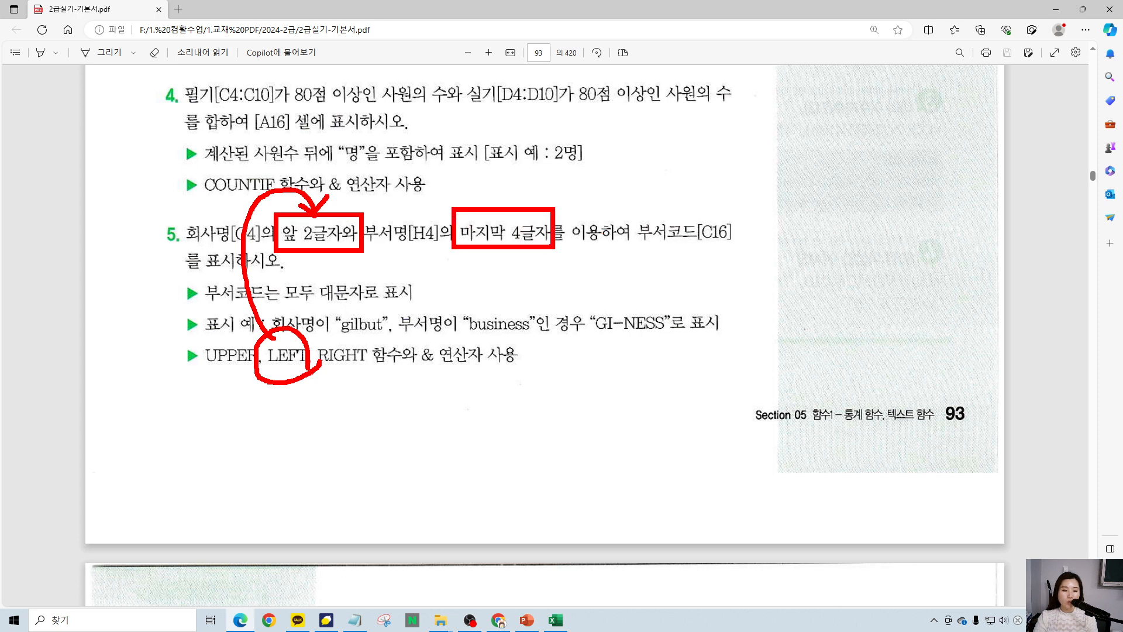
mouse_move(373, 366)
mouse_down()
mouse_move(337, 373)
mouse_move(354, 329)
mouse_move(366, 369)
mouse_up()
mouse_move(349, 348)
mouse_down()
mouse_move(498, 251)
mouse_move(504, 271)
mouse_up()
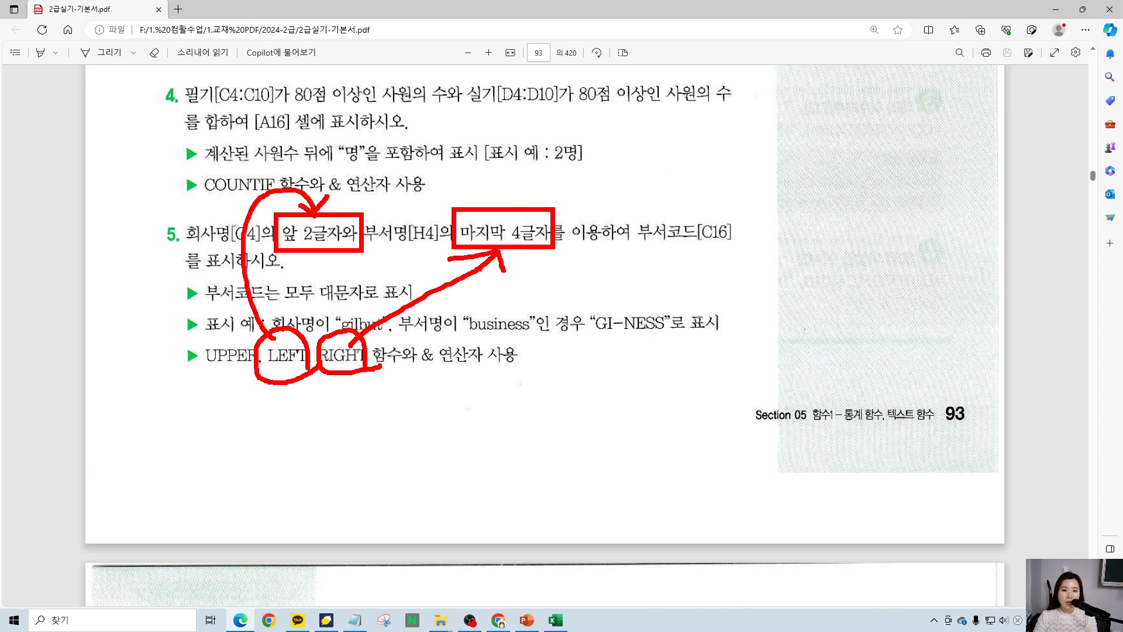
key(Escape)
Examine exercise 5's display example "GI-NESS" and how the LEFT and RIGHT functions relate to its two parts.
key(ctrl+2)
drag(575, 289, 760, 352)
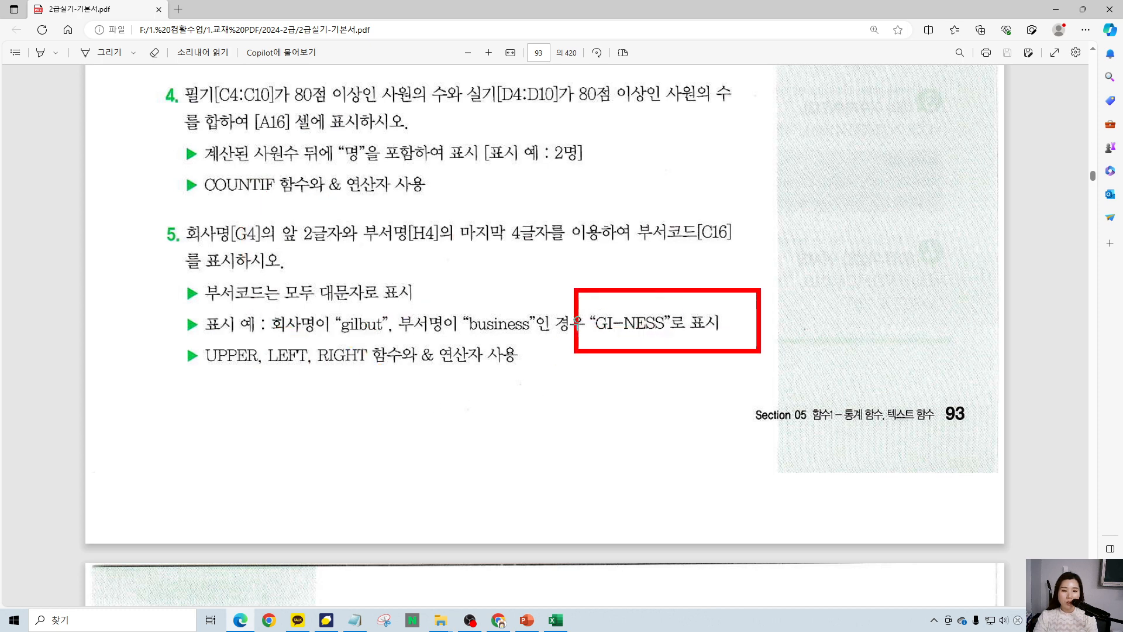
key(ctrl+z)
mouse_move(585, 308)
mouse_down()
mouse_move(624, 337)
mouse_move(605, 379)
mouse_move(311, 426)
mouse_move(270, 381)
mouse_move(315, 374)
mouse_move(388, 269)
mouse_move(627, 227)
mouse_move(664, 319)
mouse_move(697, 316)
mouse_move(693, 356)
mouse_move(670, 355)
mouse_move(595, 272)
mouse_move(724, 351)
mouse_move(671, 365)
mouse_up()
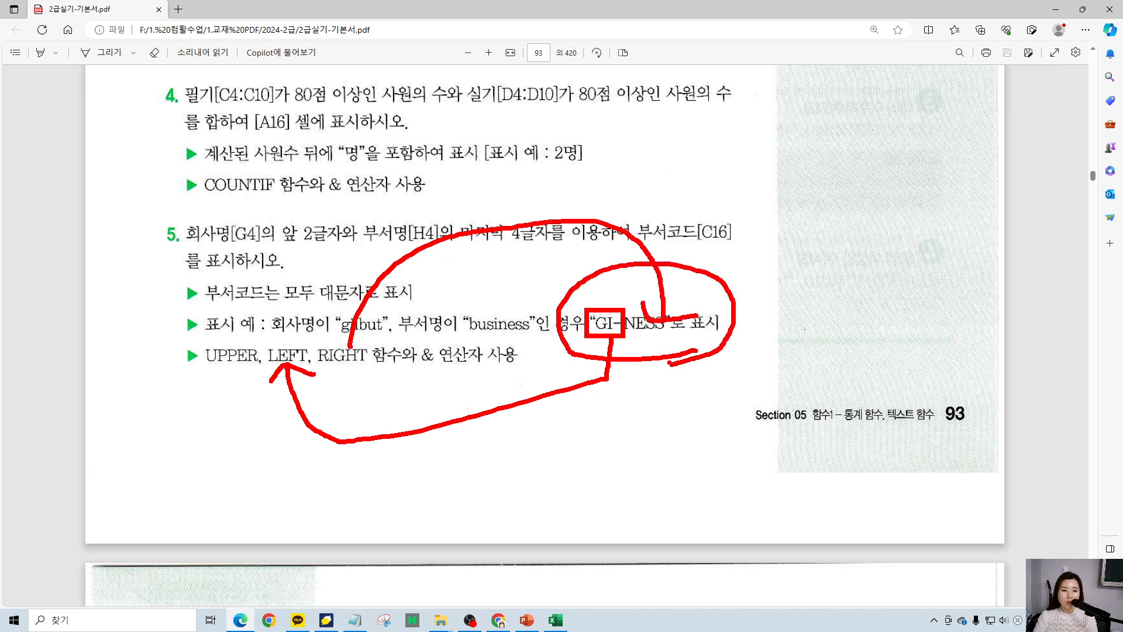
key(Escape)
key(ctrl+2)
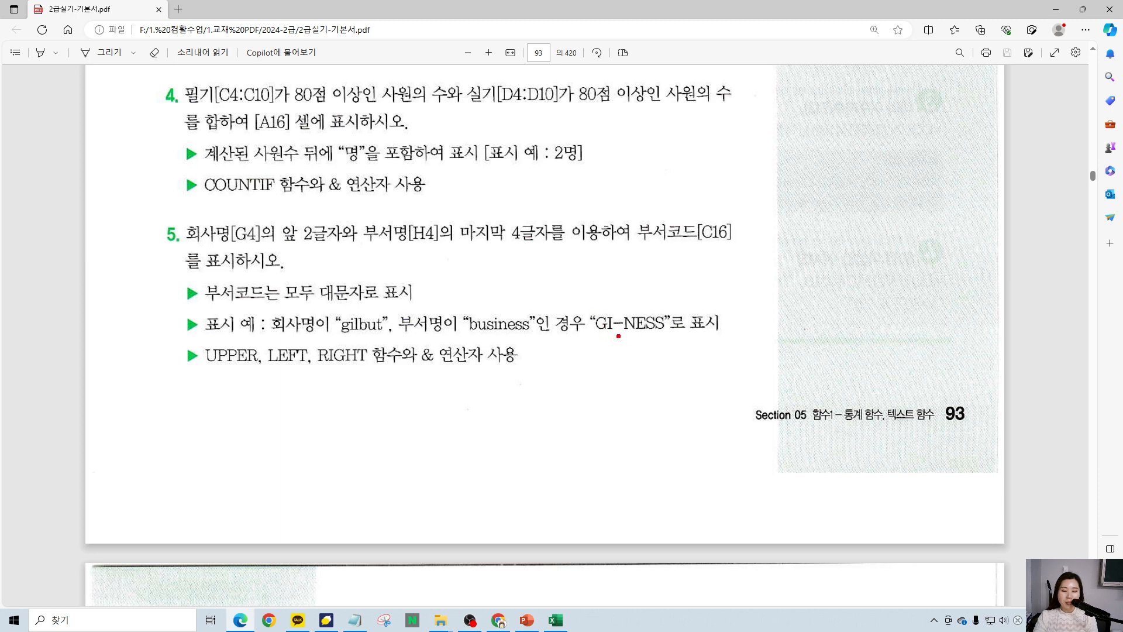
mouse_move(618, 336)
mouse_down()
mouse_move(585, 312)
mouse_move(602, 299)
mouse_move(618, 336)
mouse_up()
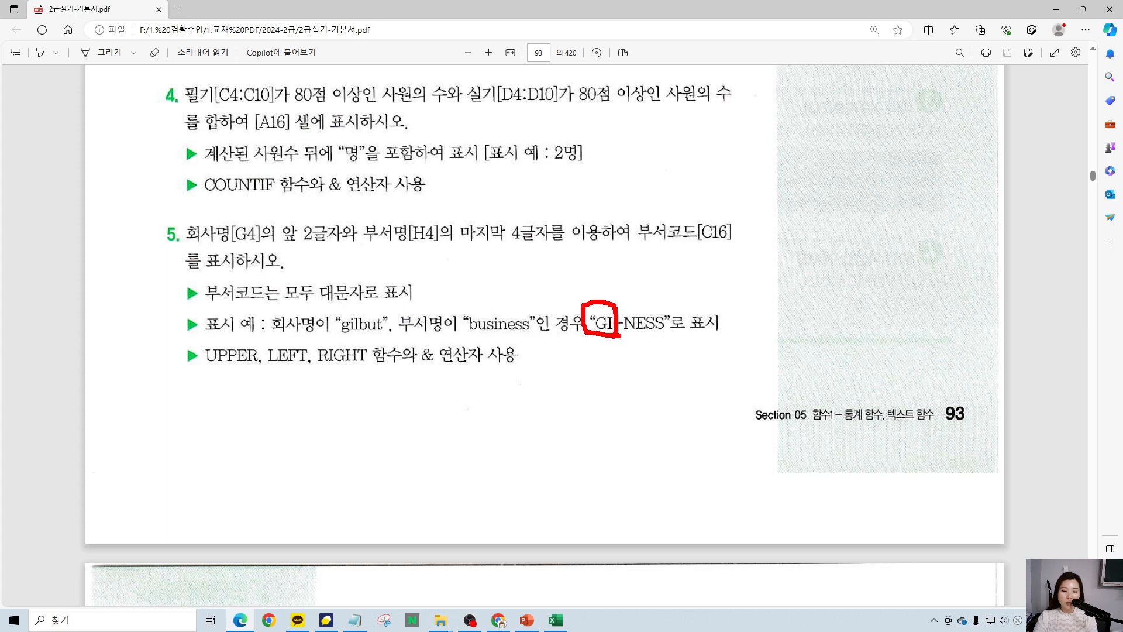
key(Escape)
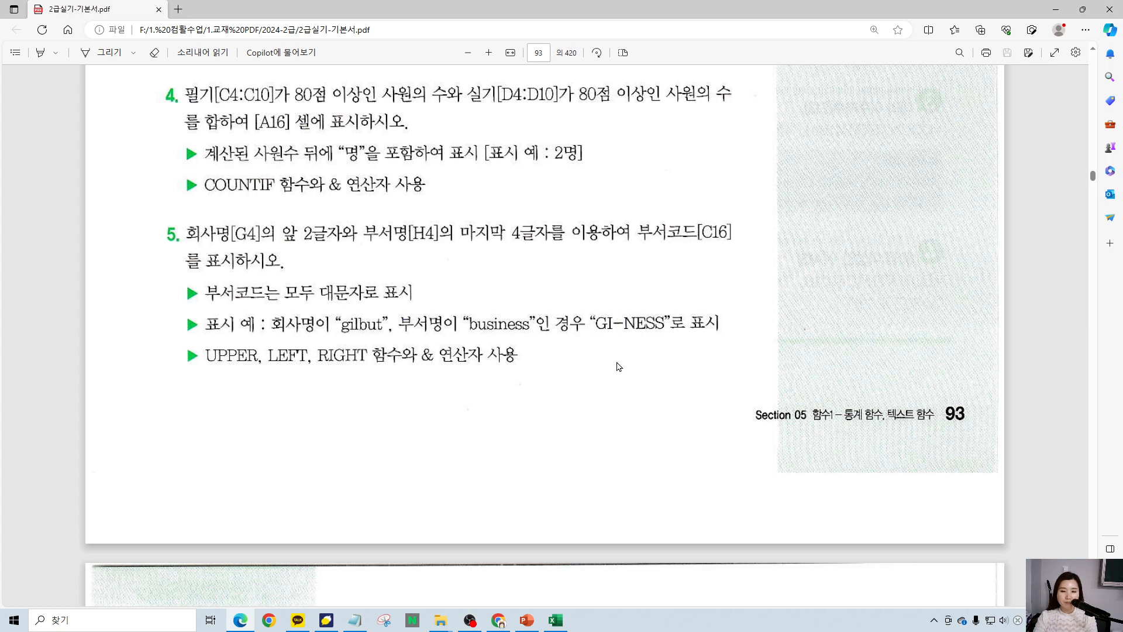
Return to Excel and begin the 부서코드 formula in C16 with the UPPER function.
click(1055, 9)
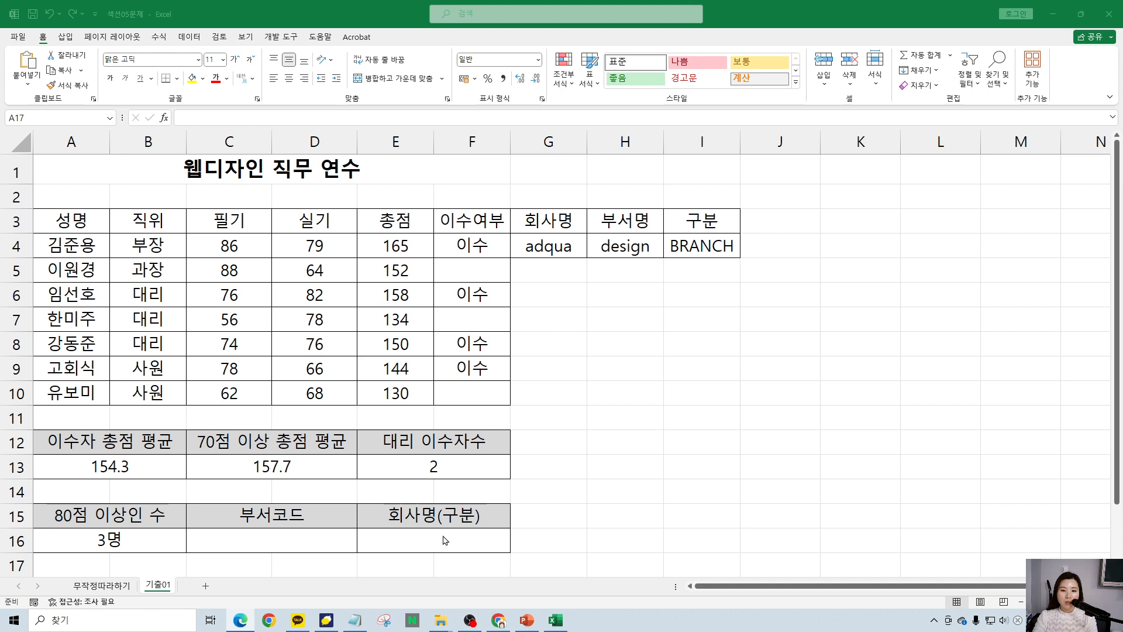
click(280, 535)
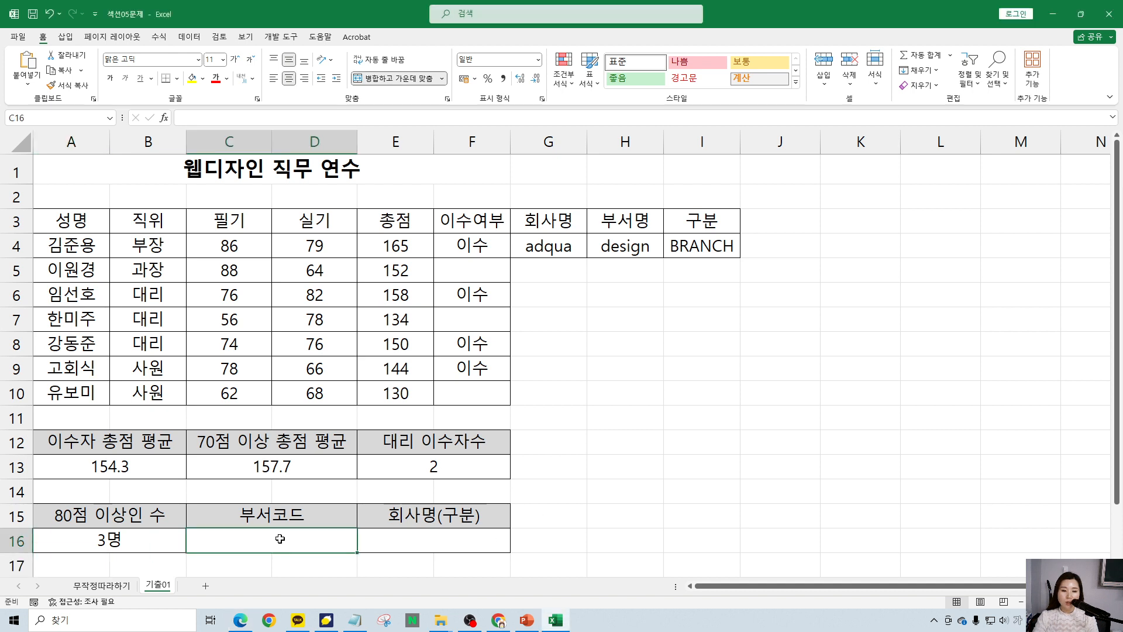
text(=)
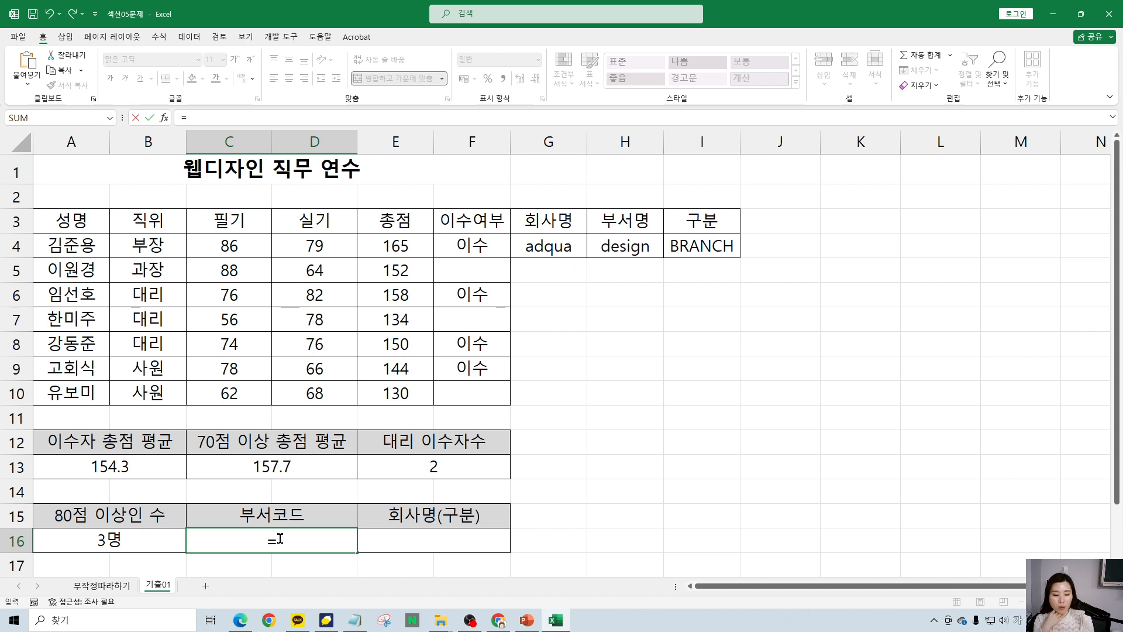
text(ㅋㅔ)
key(BackSpace)
key(BackSpace)
key(Hangul)
text(up)
key(Tab)
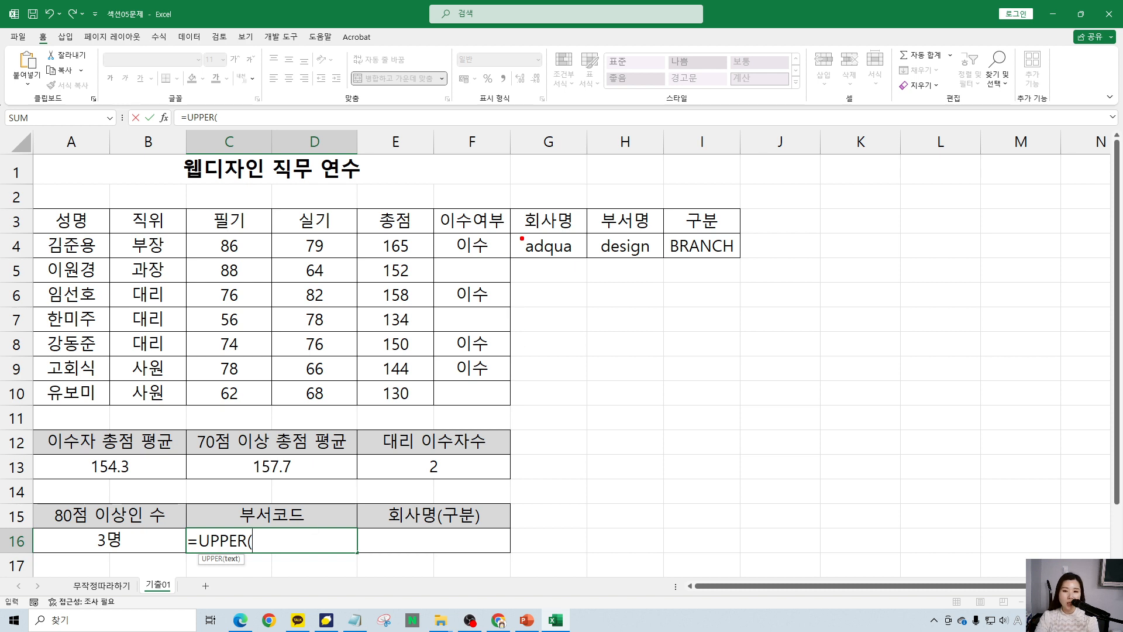
Nest LEFT(G4, 2) inside UPPER to extract the first 2 characters of 회사명.
drag(526, 227, 548, 263)
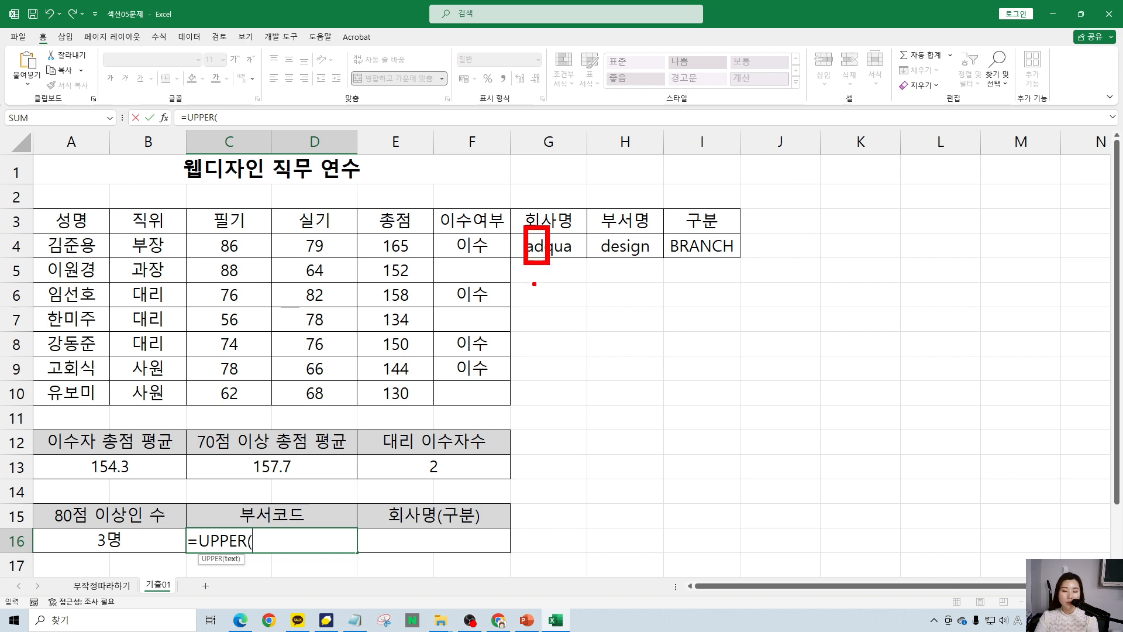
text(k)
key(BackSpace)
text(left)
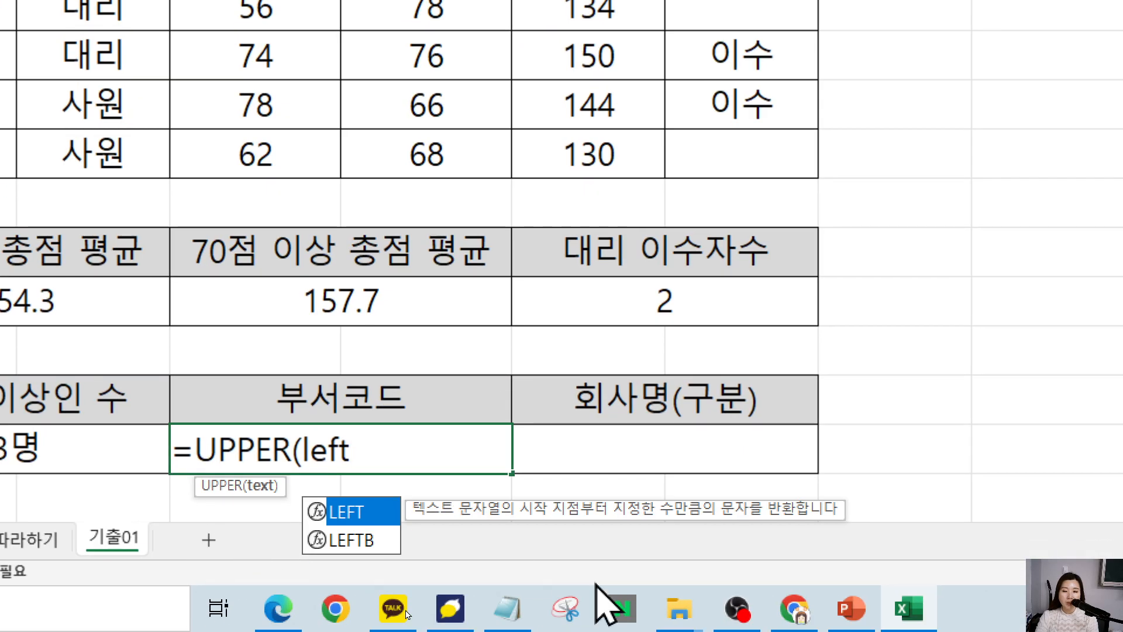
mouse_move(412, 533)
mouse_down()
mouse_move(588, 531)
mouse_move(514, 525)
mouse_move(551, 468)
mouse_move(593, 478)
mouse_move(605, 533)
mouse_move(847, 548)
mouse_up()
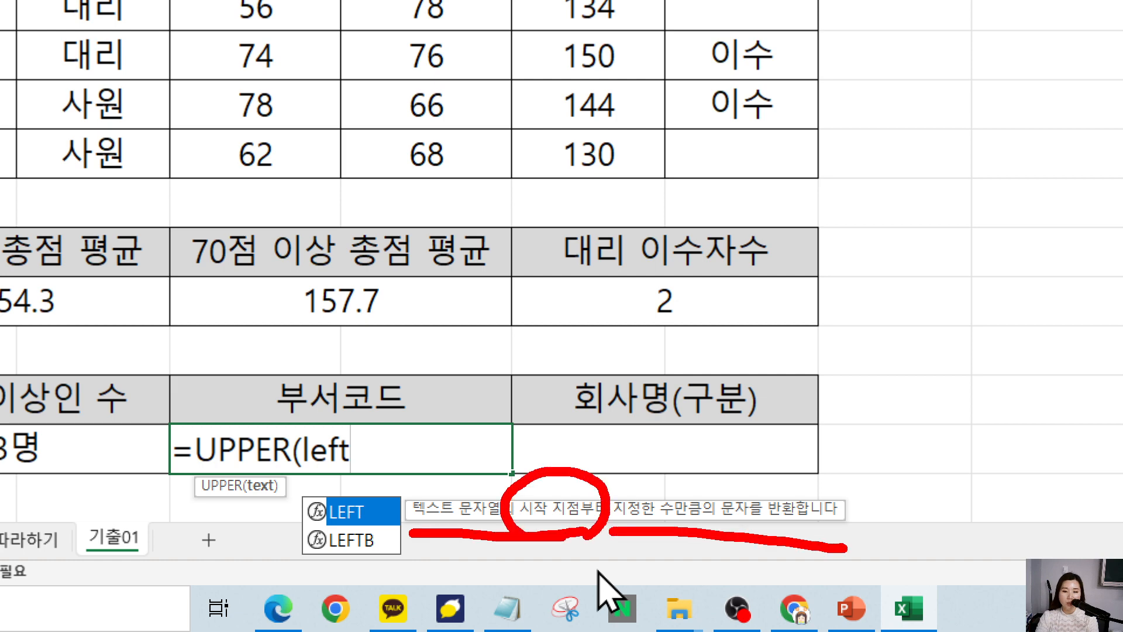
mouse_move(816, 452)
mouse_down()
mouse_move(863, 473)
mouse_move(889, 442)
mouse_up()
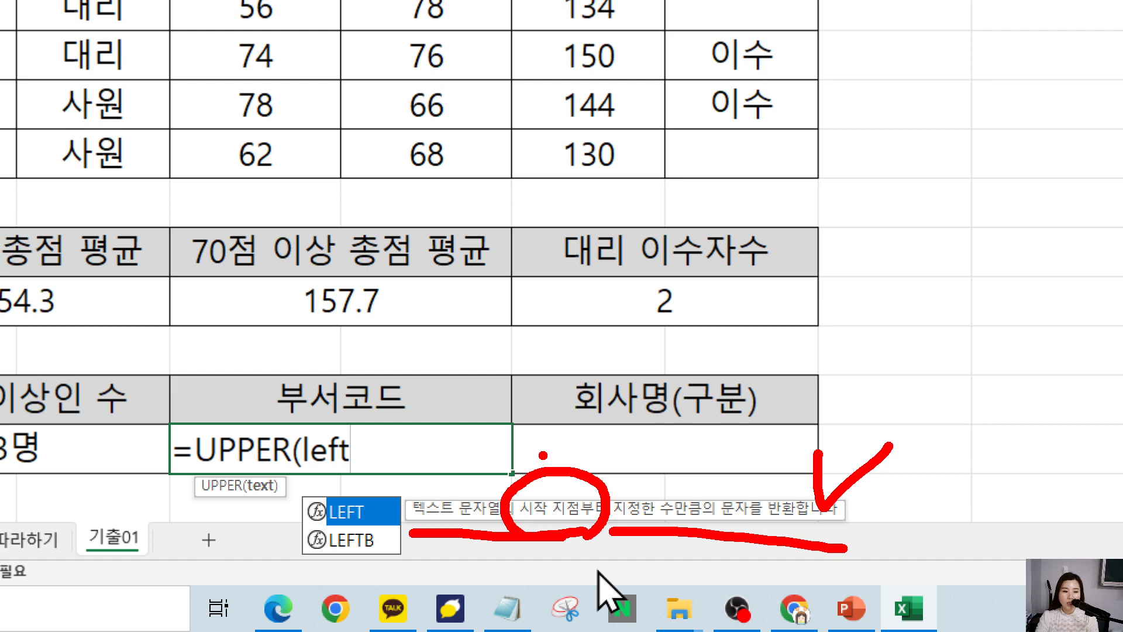
key(Escape)
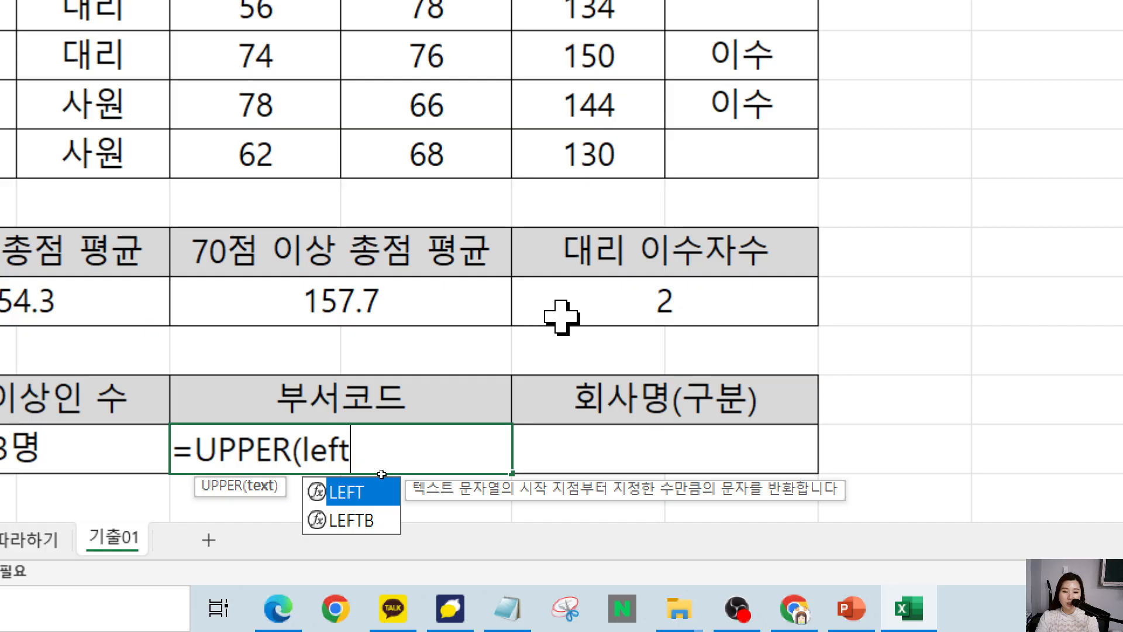
key(Tab)
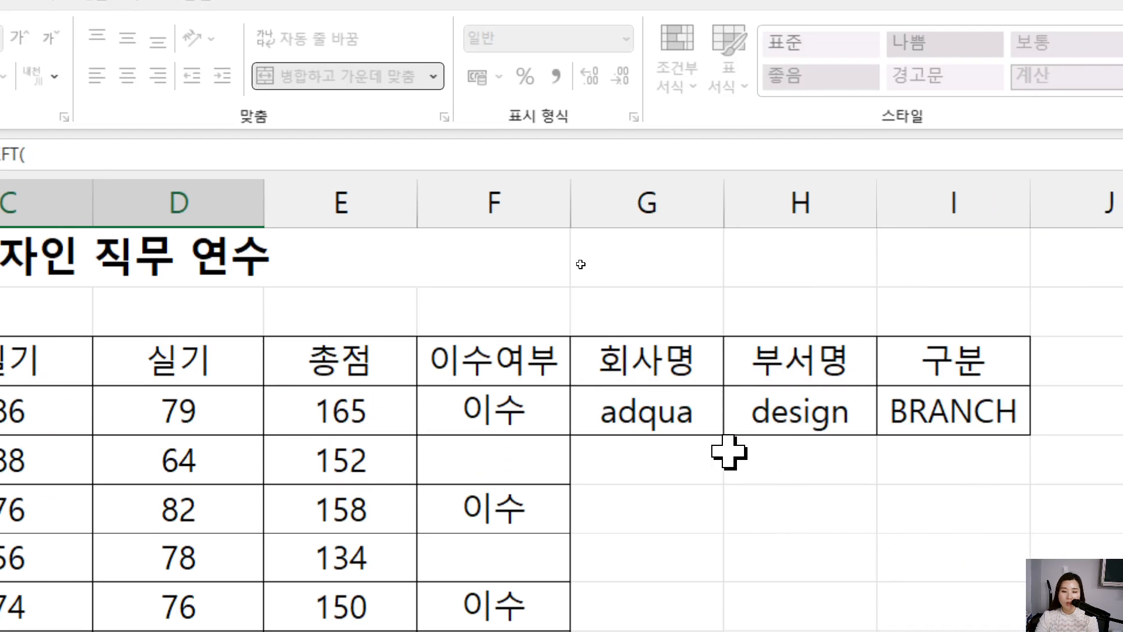
click(672, 418)
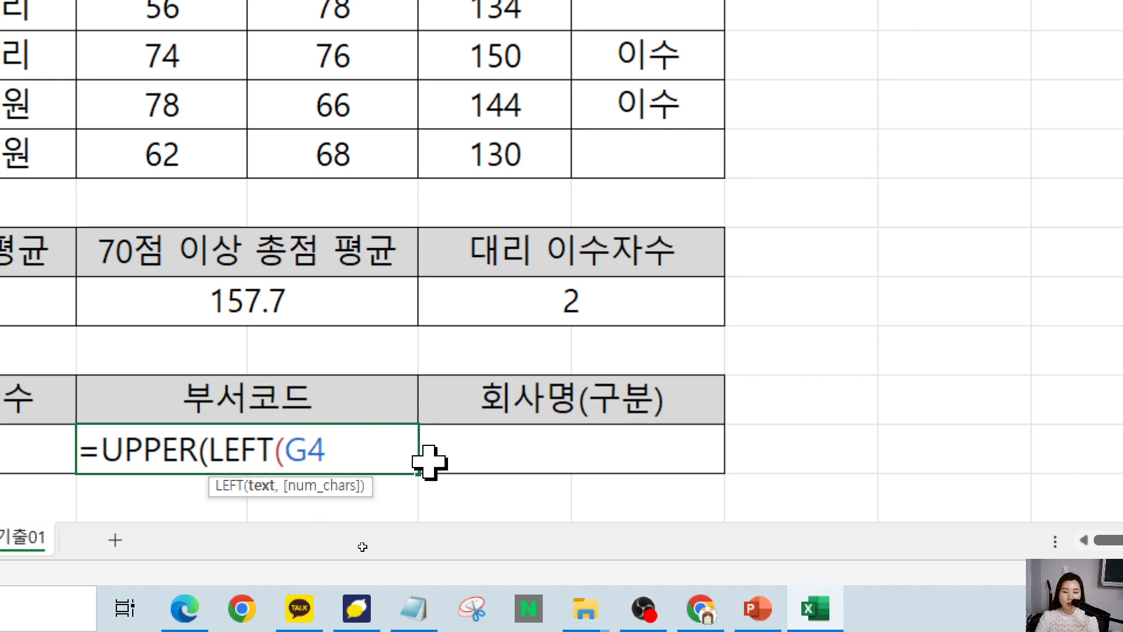
text(, 2)
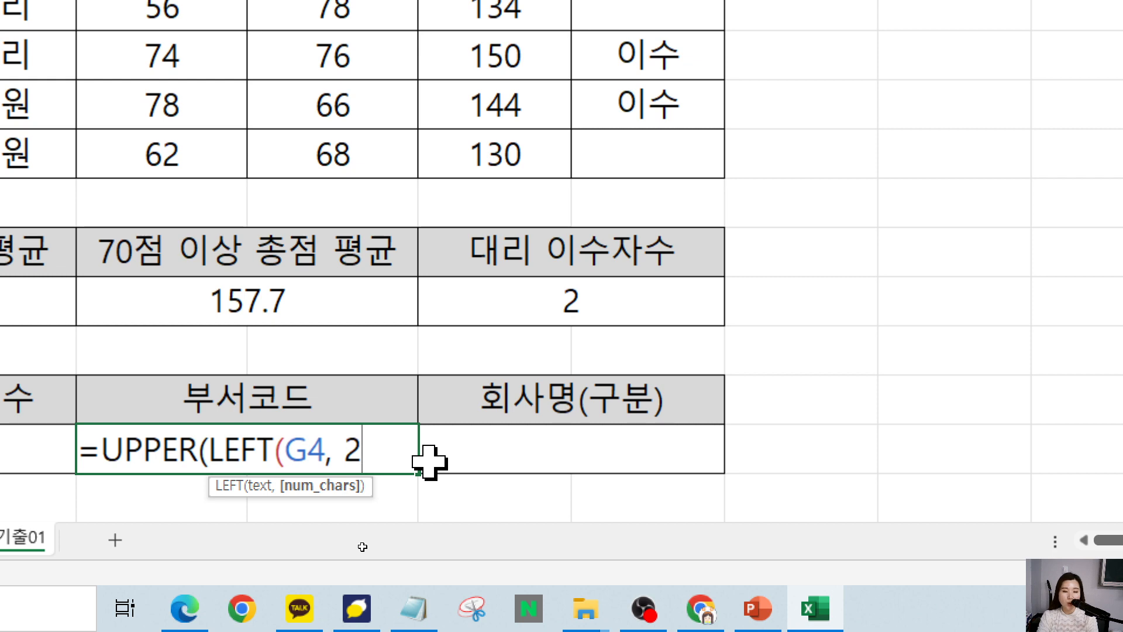
text())
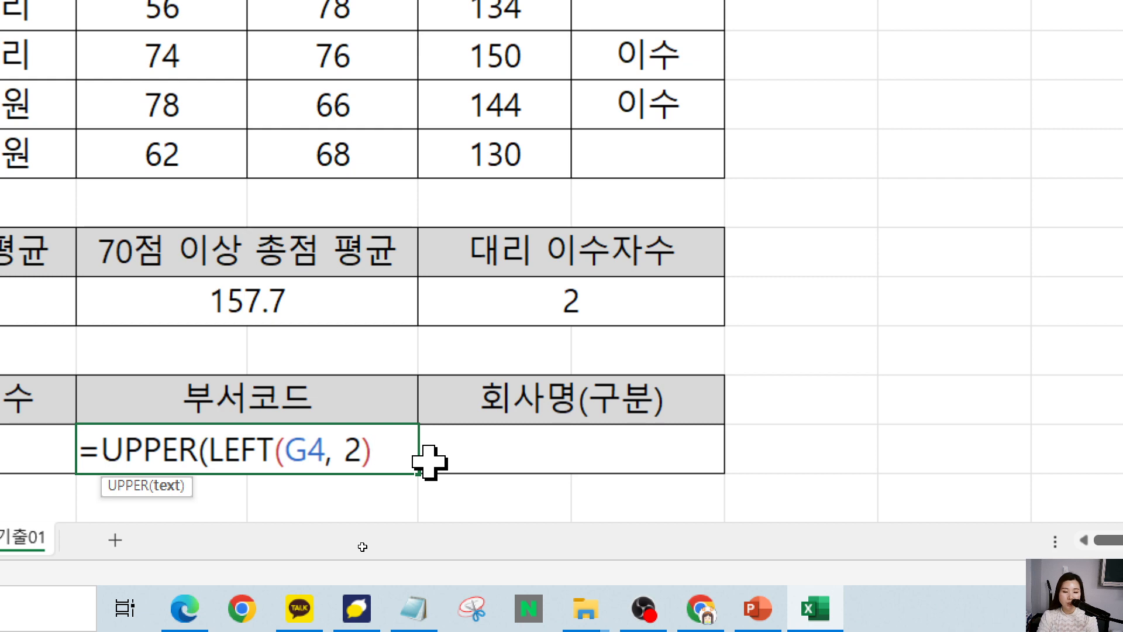
Append &"-"&RIGHT(H4, 4) to the LEFT part of C16's formula and close the UPPER function.
text(&)
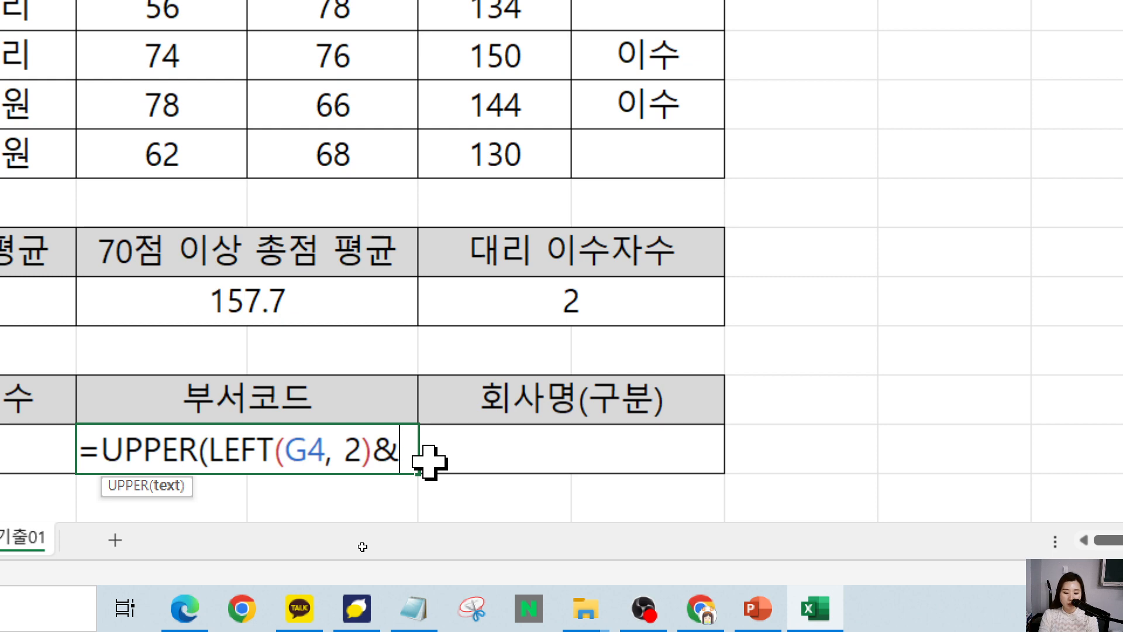
text("-")
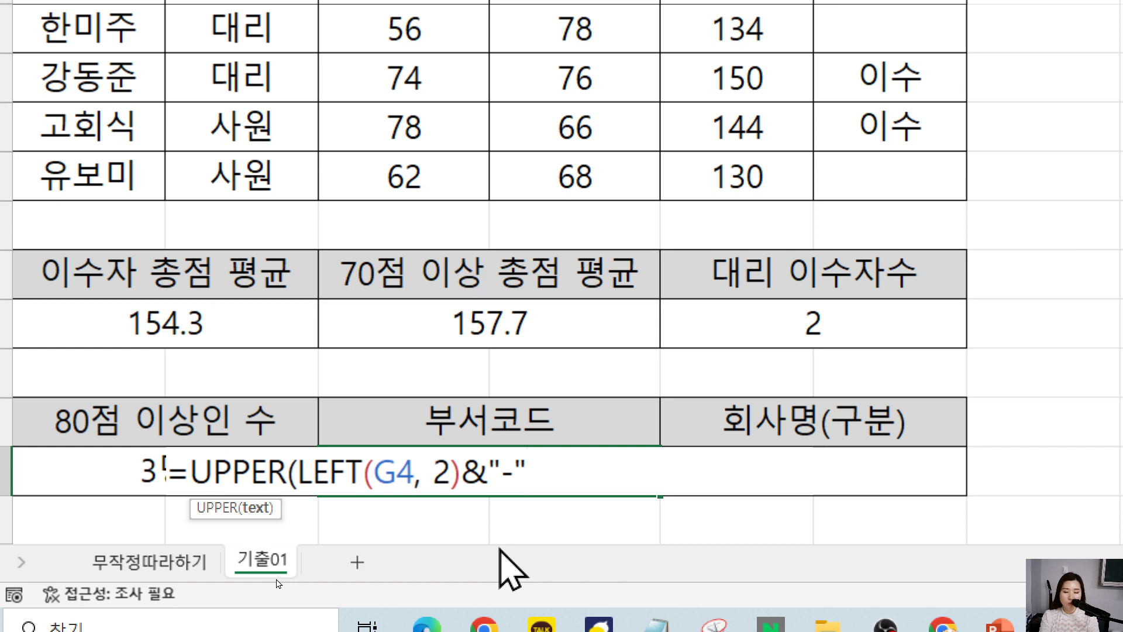
text(&)
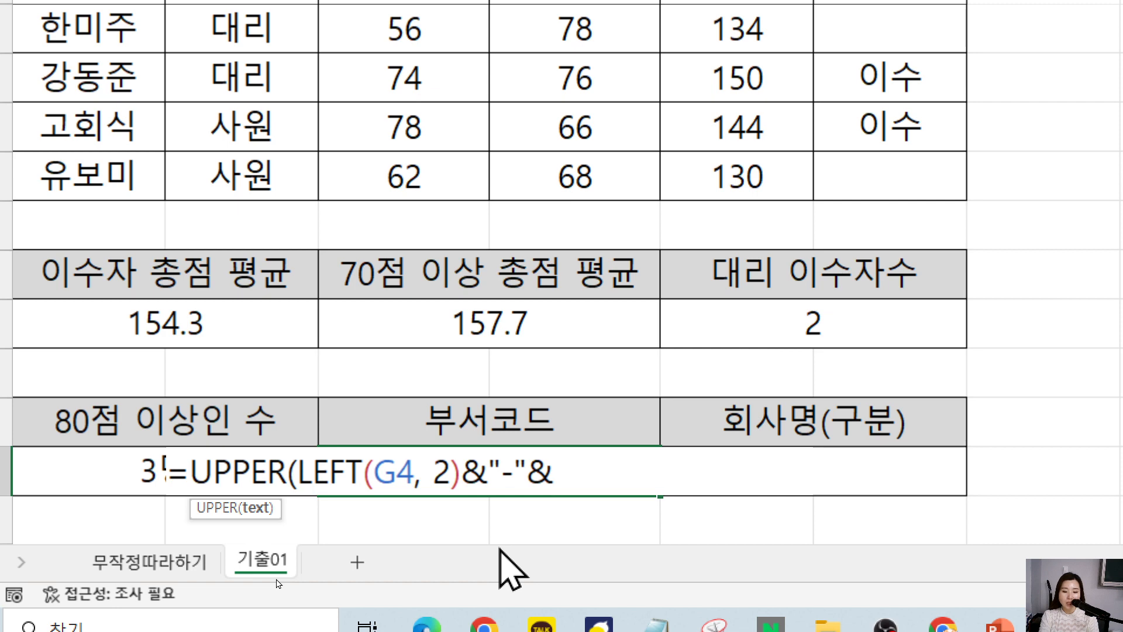
text(rig)
key(Tab)
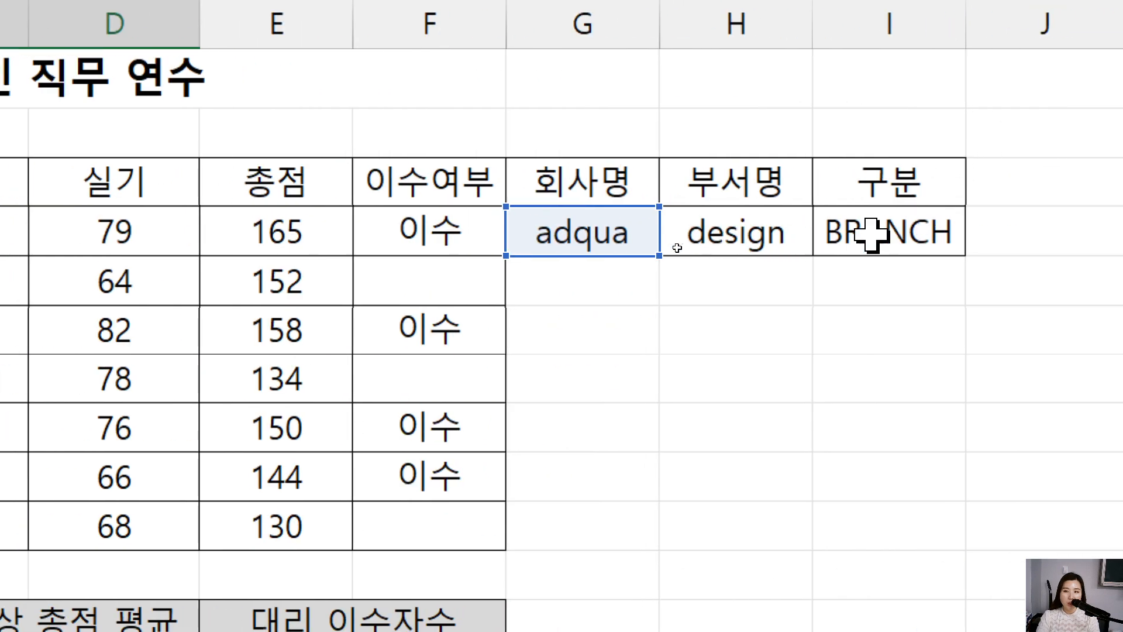
click(772, 231)
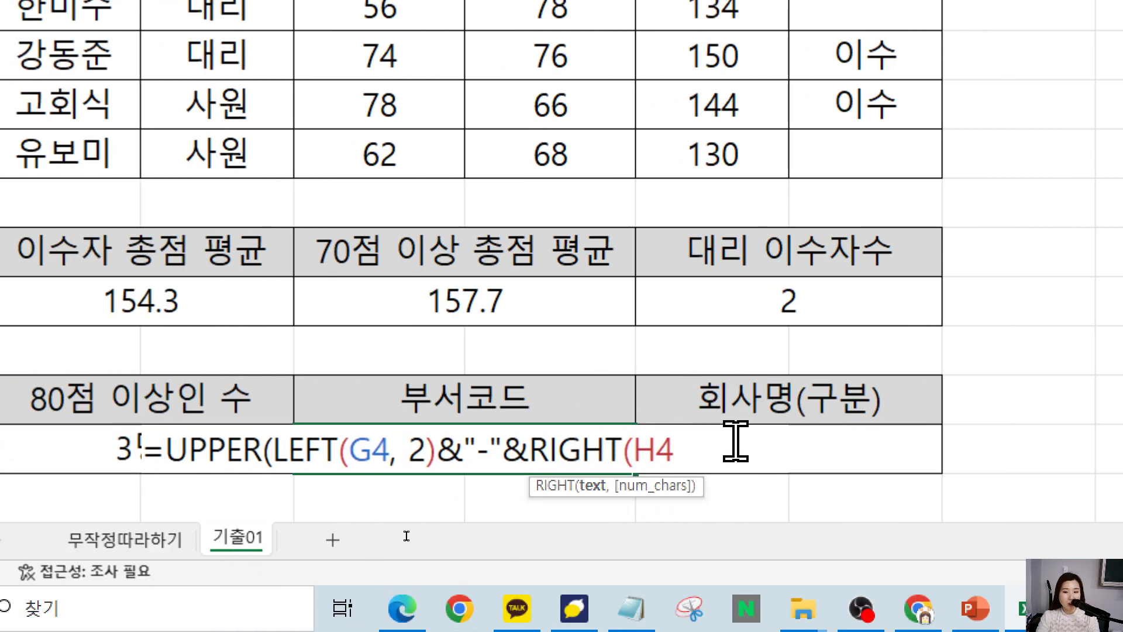
text(,)
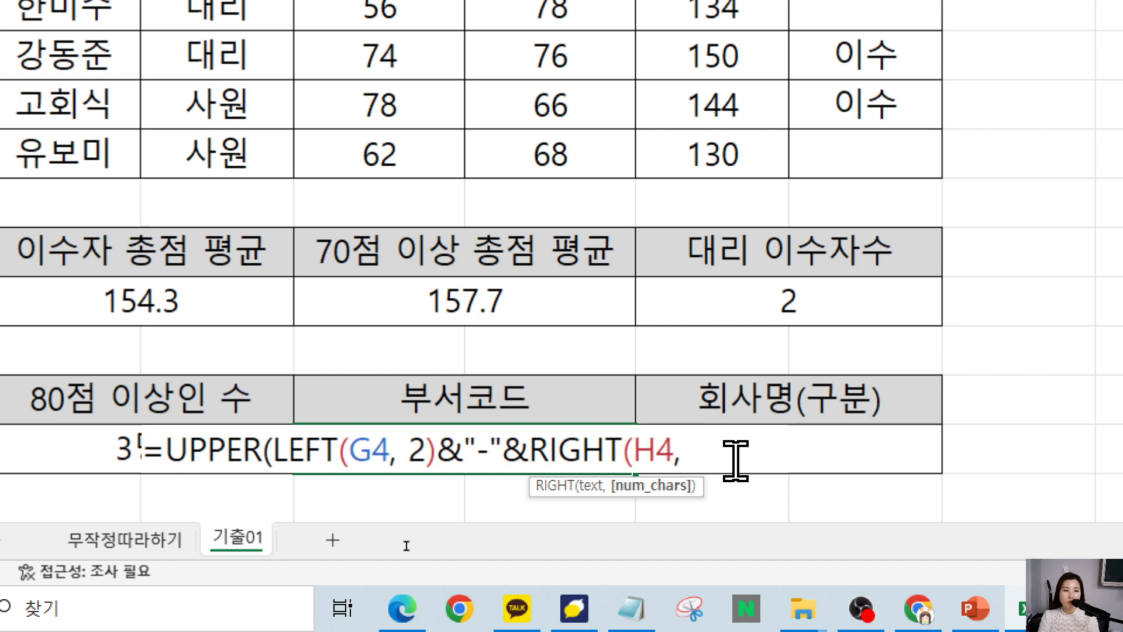
text(4)
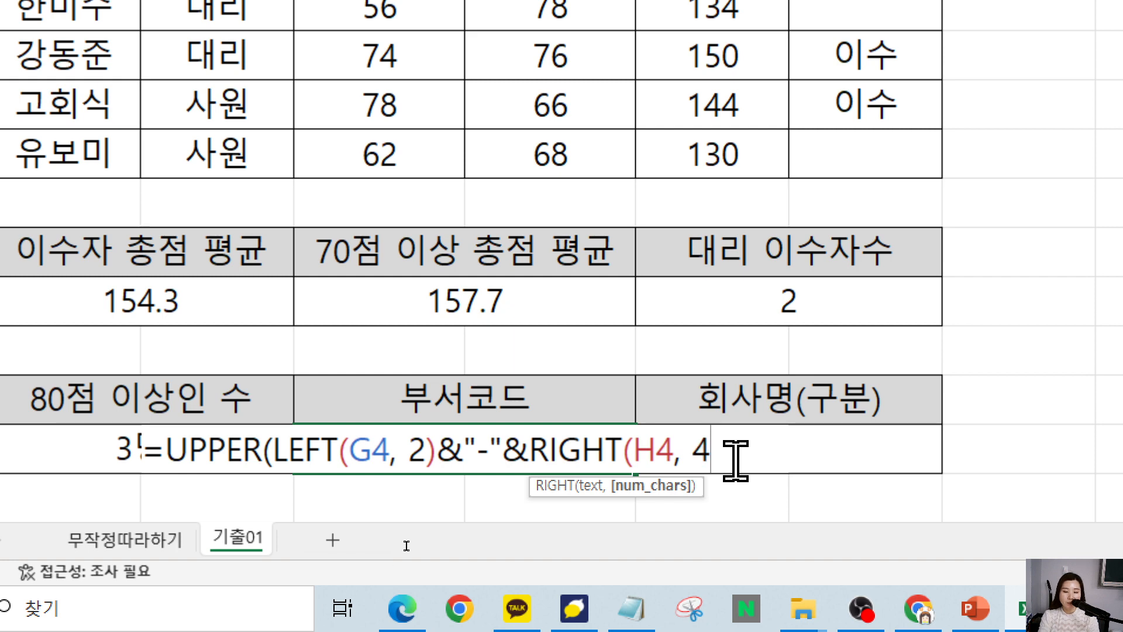
text())
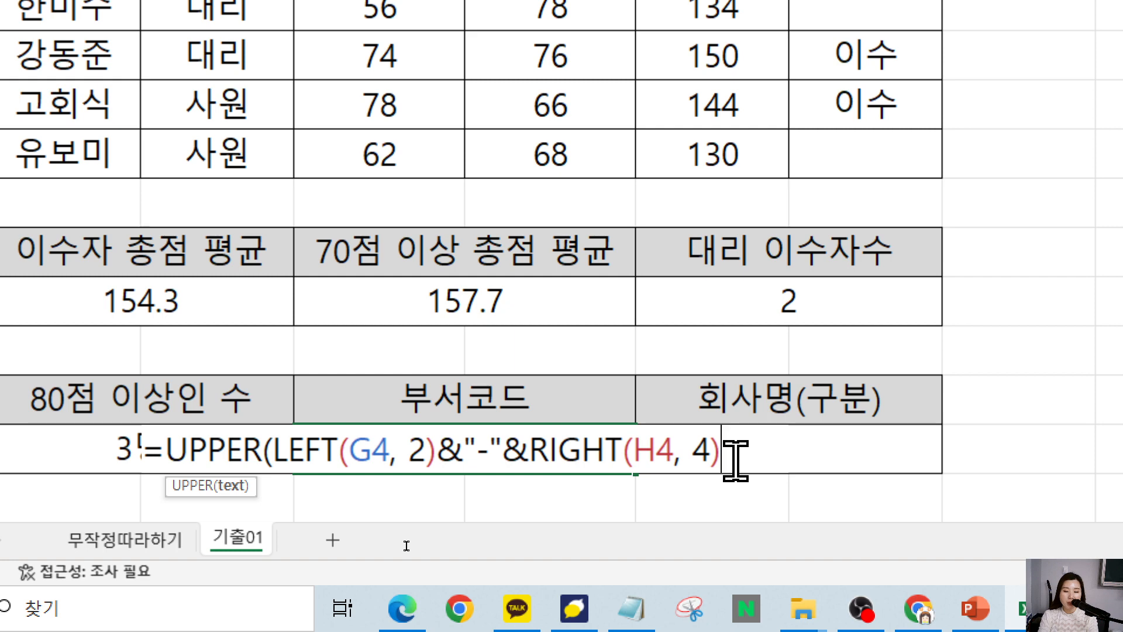
text())
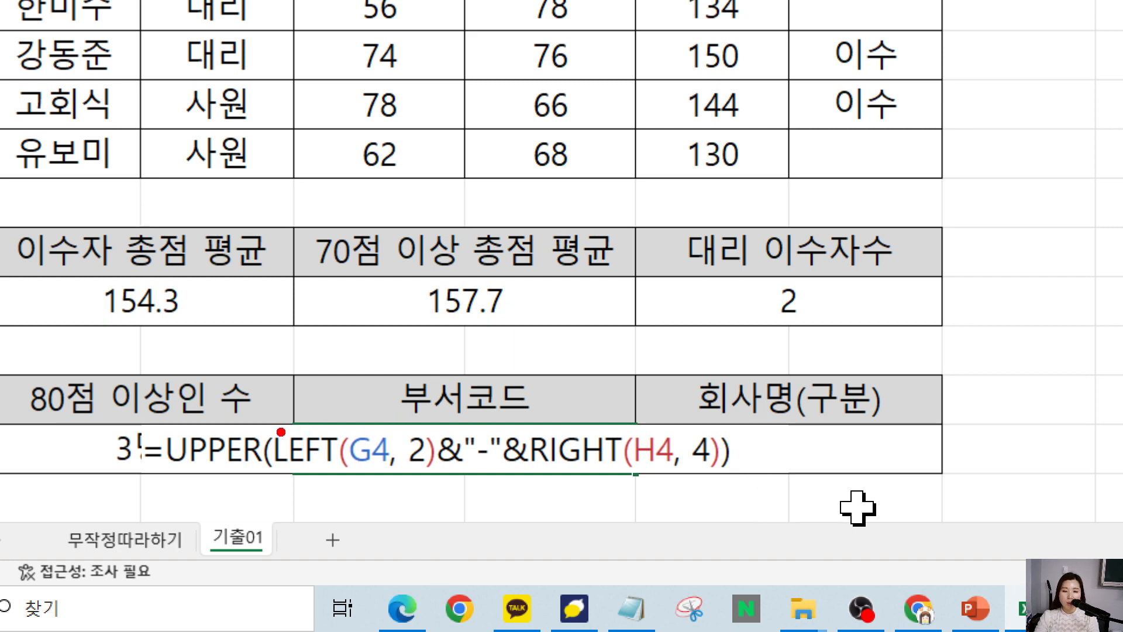
Examine how C16's formula wraps the LEFT and RIGHT functions and their arguments inside UPPER.
mouse_move(267, 416)
mouse_down()
mouse_move(414, 485)
mouse_move(730, 485)
mouse_up()
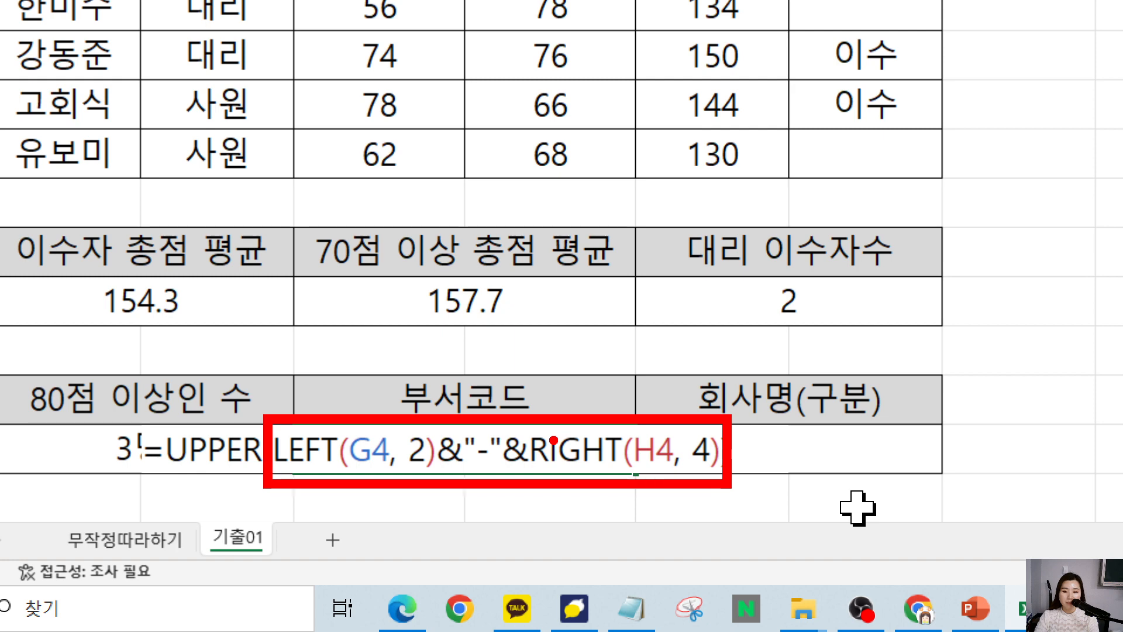
key(Escape)
key(ctrl+2)
drag(352, 474, 391, 475)
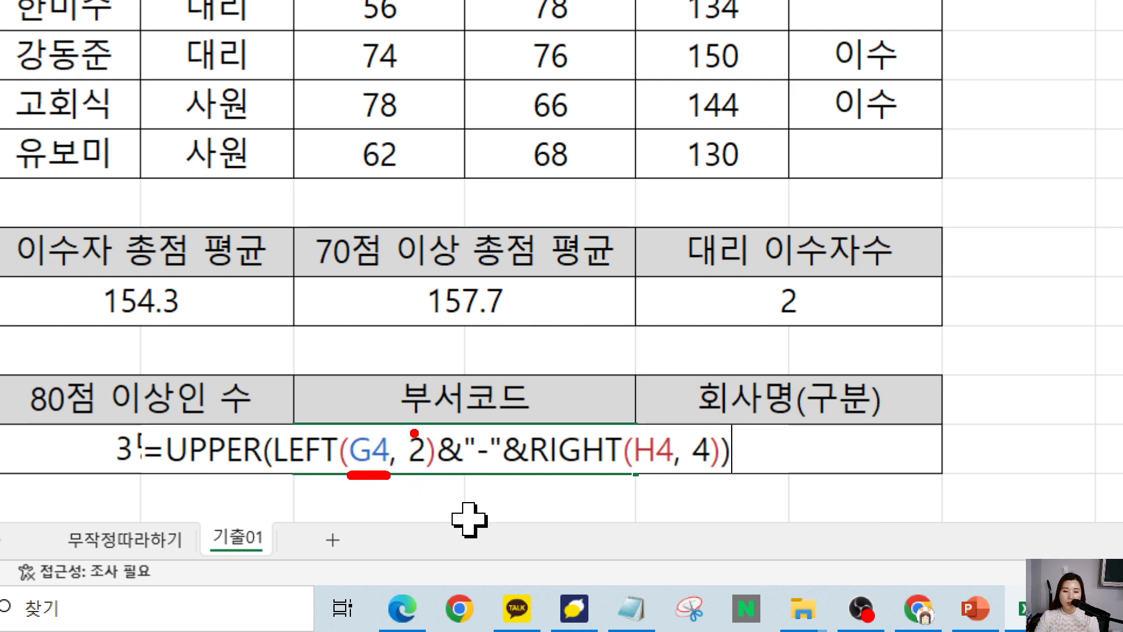
drag(407, 418, 434, 398)
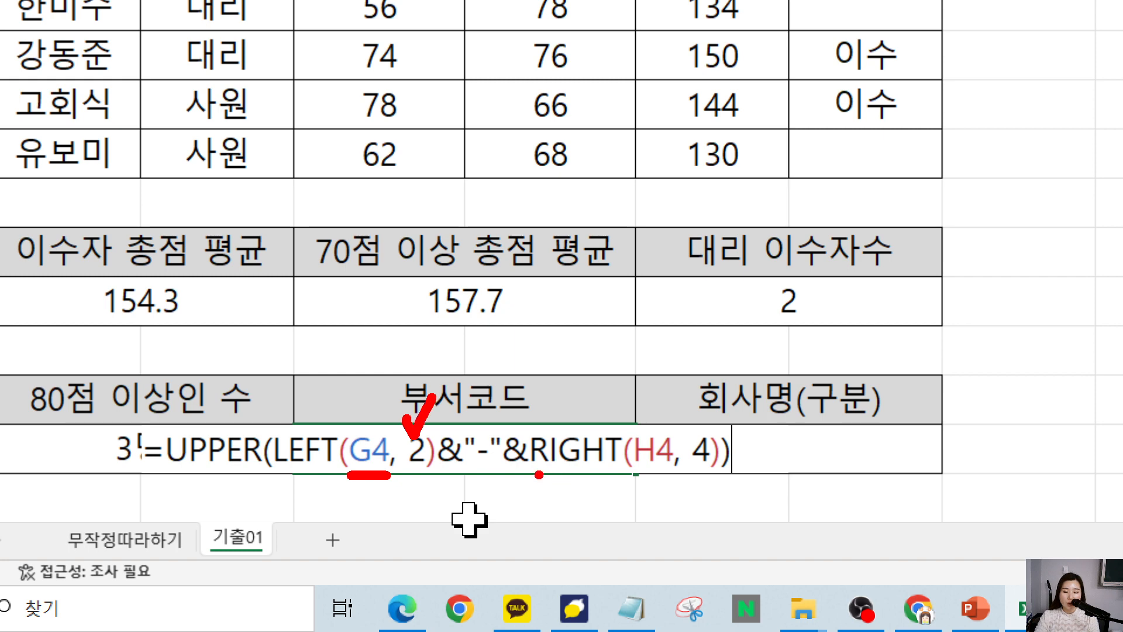
drag(536, 477, 611, 472)
mouse_move(642, 408)
mouse_down()
mouse_move(650, 424)
mouse_move(659, 405)
mouse_move(722, 397)
mouse_up()
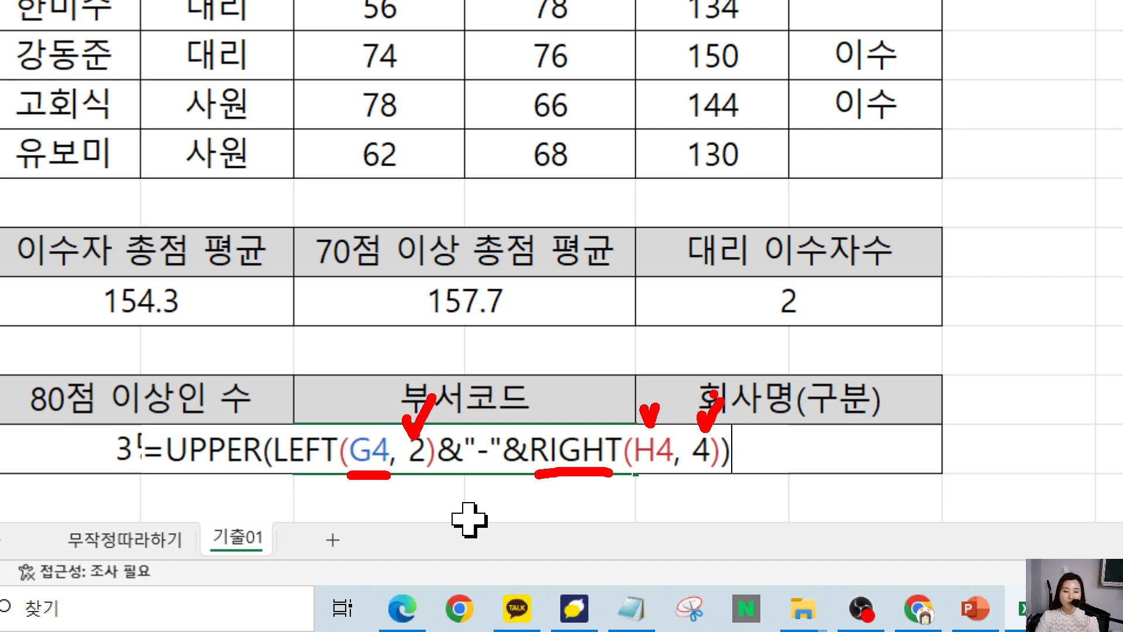
key(Escape)
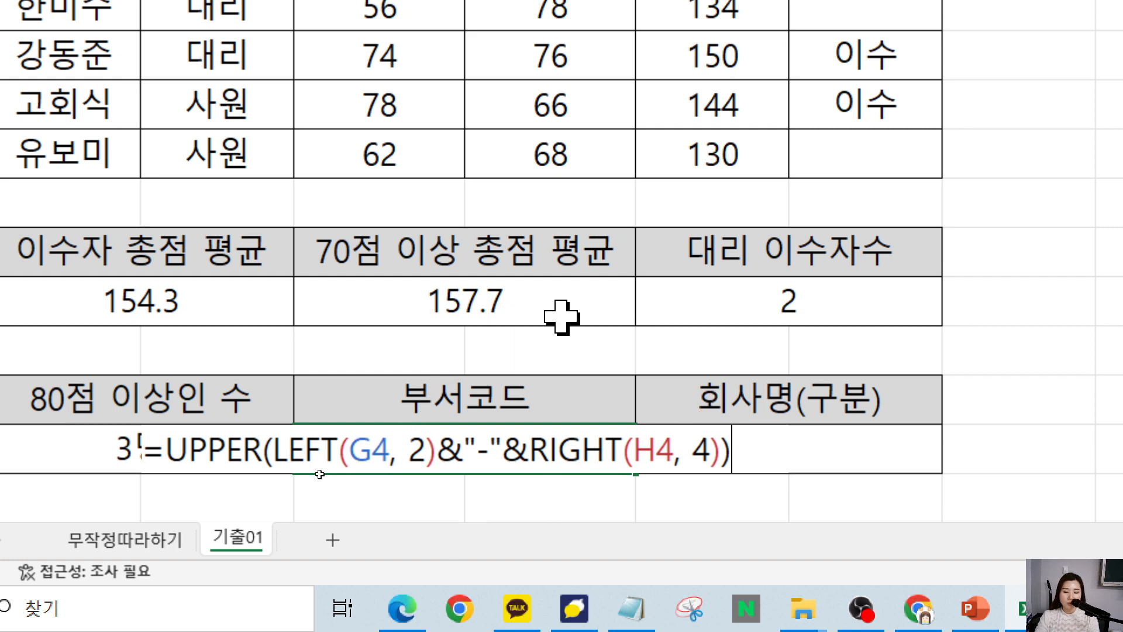
mouse_move(265, 412)
mouse_down()
mouse_move(427, 485)
mouse_move(437, 479)
mouse_up()
drag(346, 380, 400, 403)
mouse_move(410, 337)
mouse_down()
mouse_move(417, 404)
mouse_move(433, 402)
mouse_up()
key(Escape)
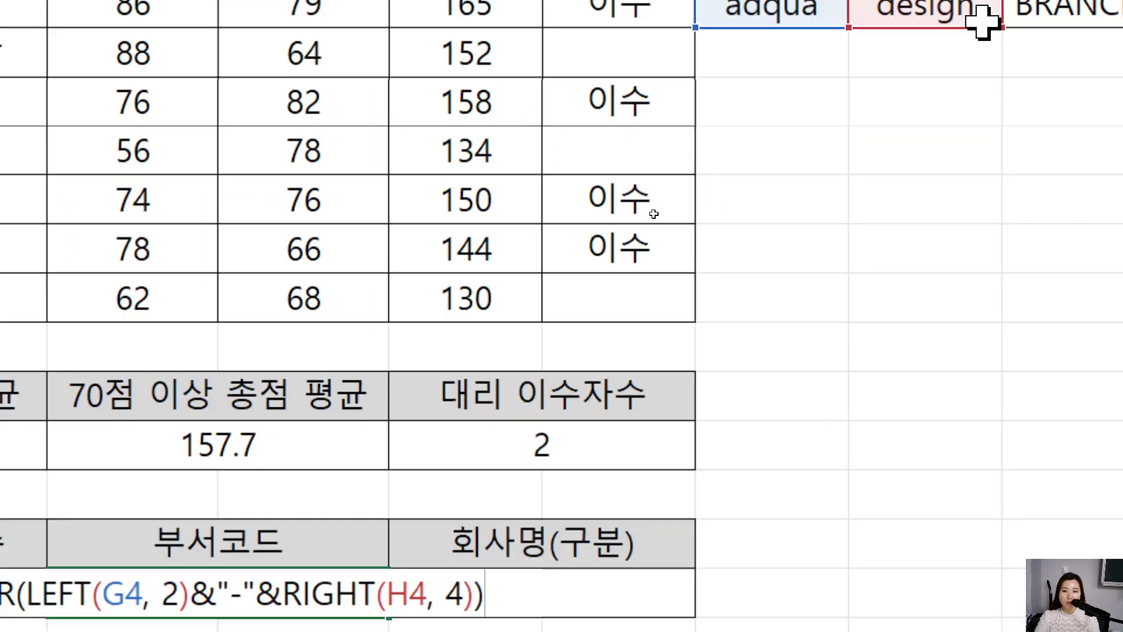
Check the 부서명 text in H4 against the RIGHT part and enter the completed UPPER formula in C16.
key(ctrl+2)
drag(709, 263, 796, 314)
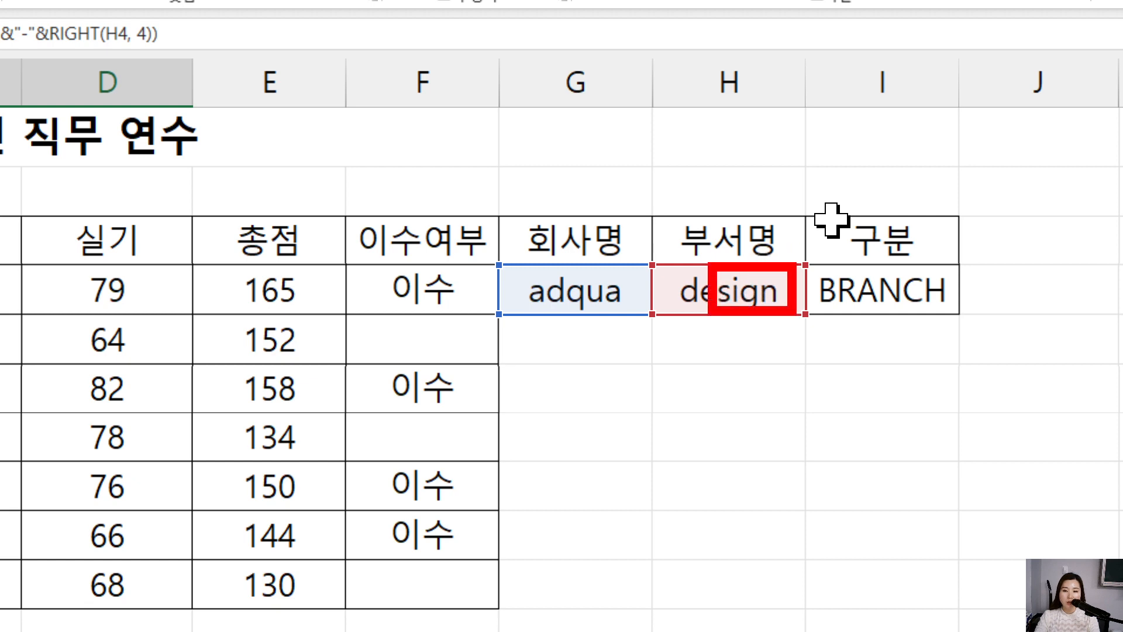
key(Escape)
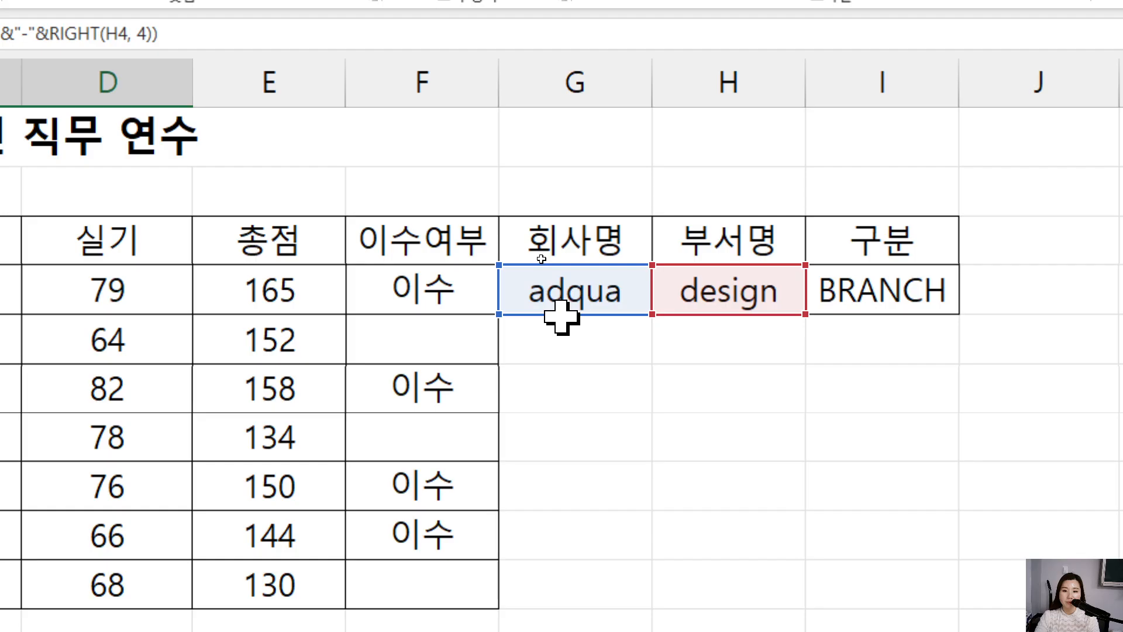
key(Escape)
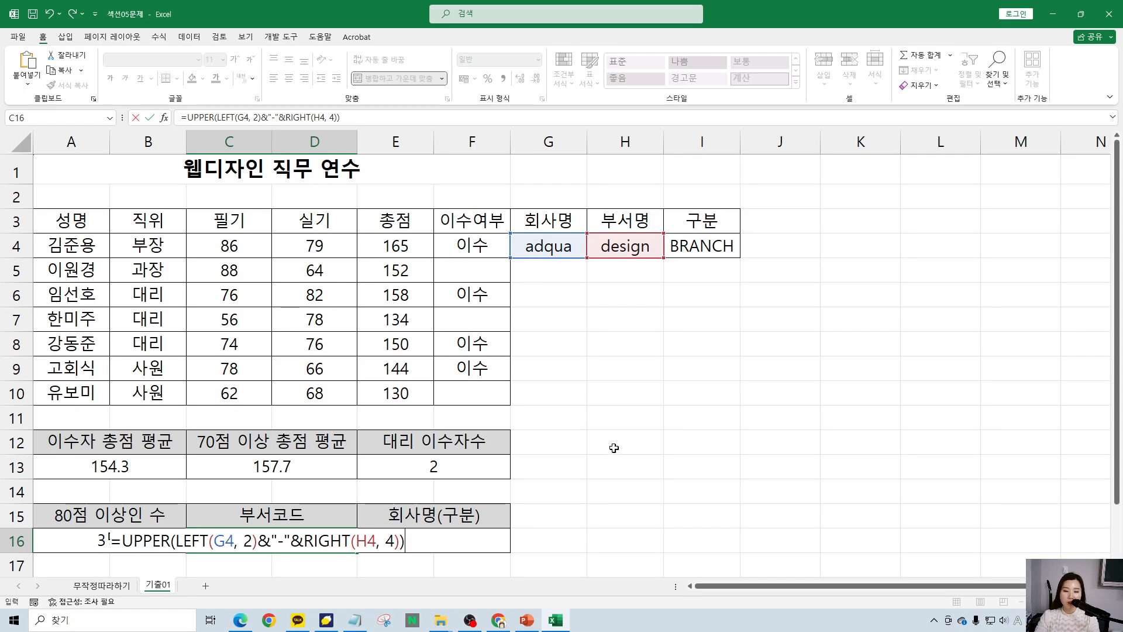
key(Return)
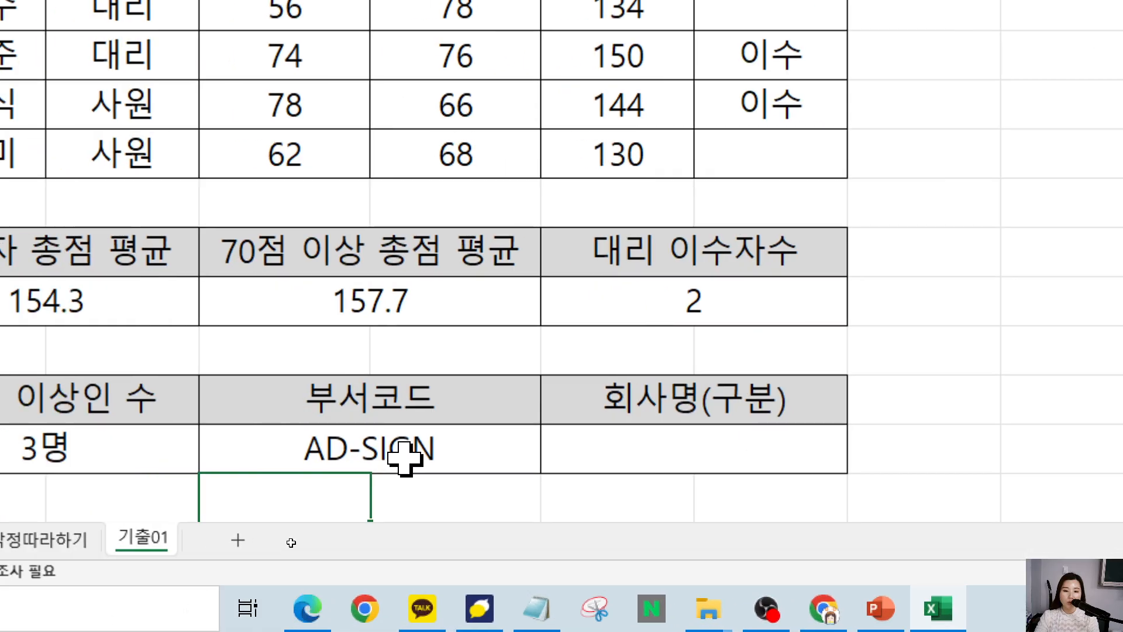
Reopen the 부서코드 formula in C16 to review its UPPER, LEFT and RIGHT parts, and close it unchanged.
click(406, 462)
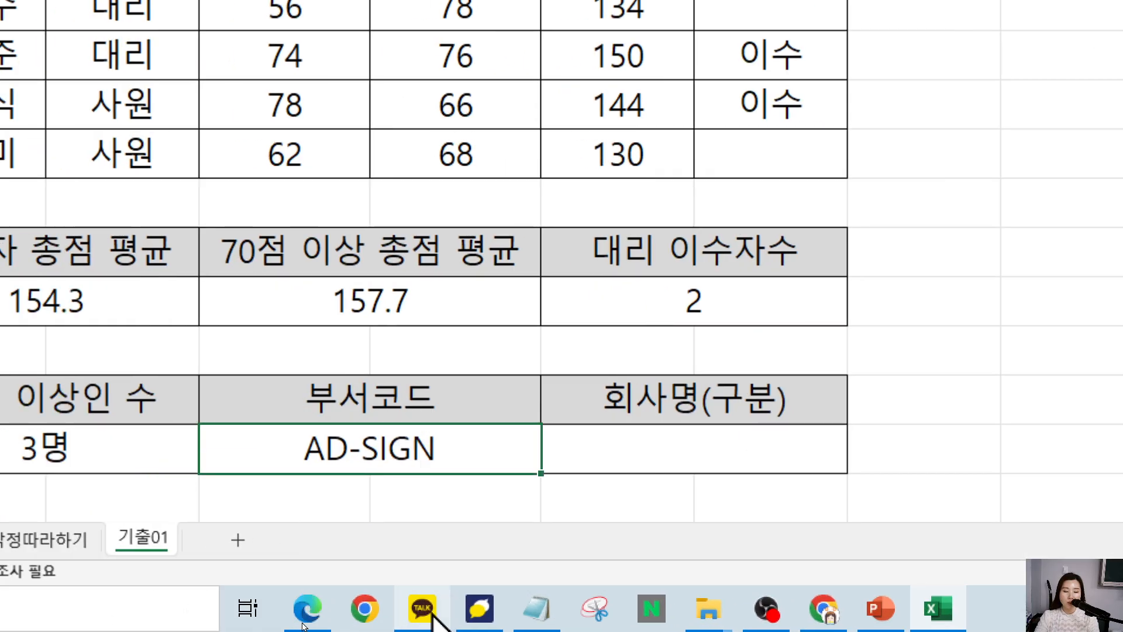
click(285, 206)
click(363, 444)
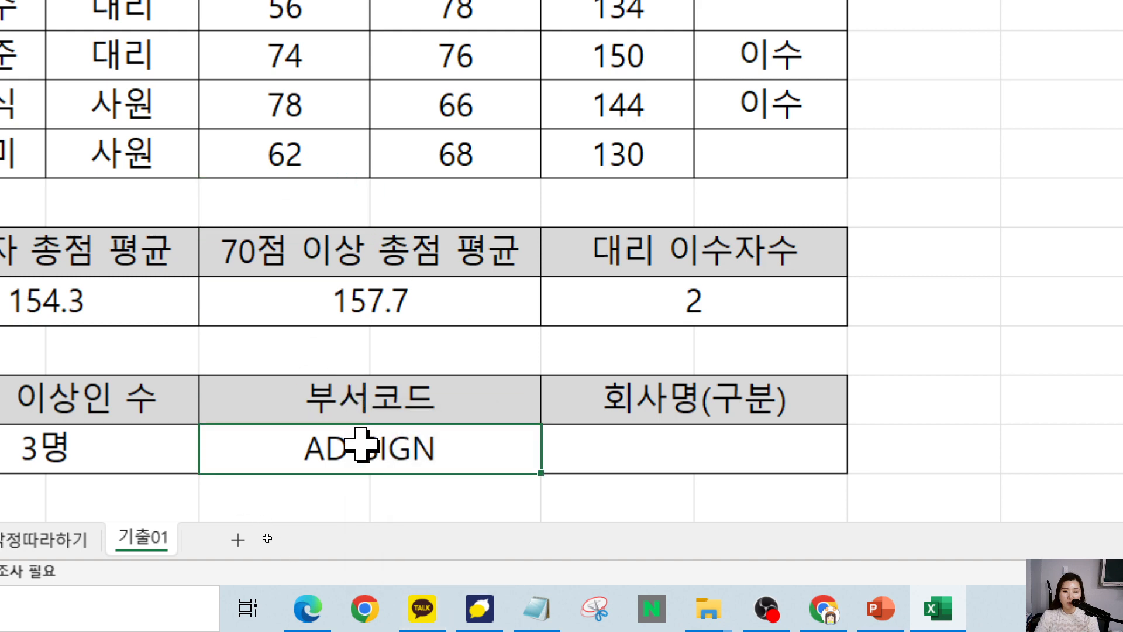
double_click(292, 443)
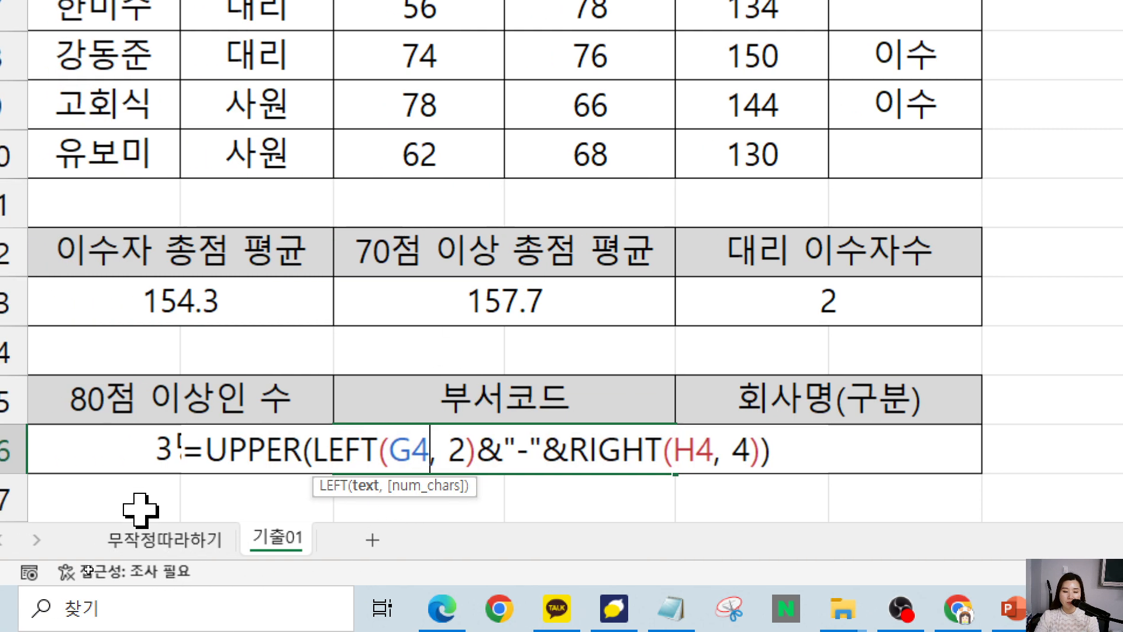
click(792, 453)
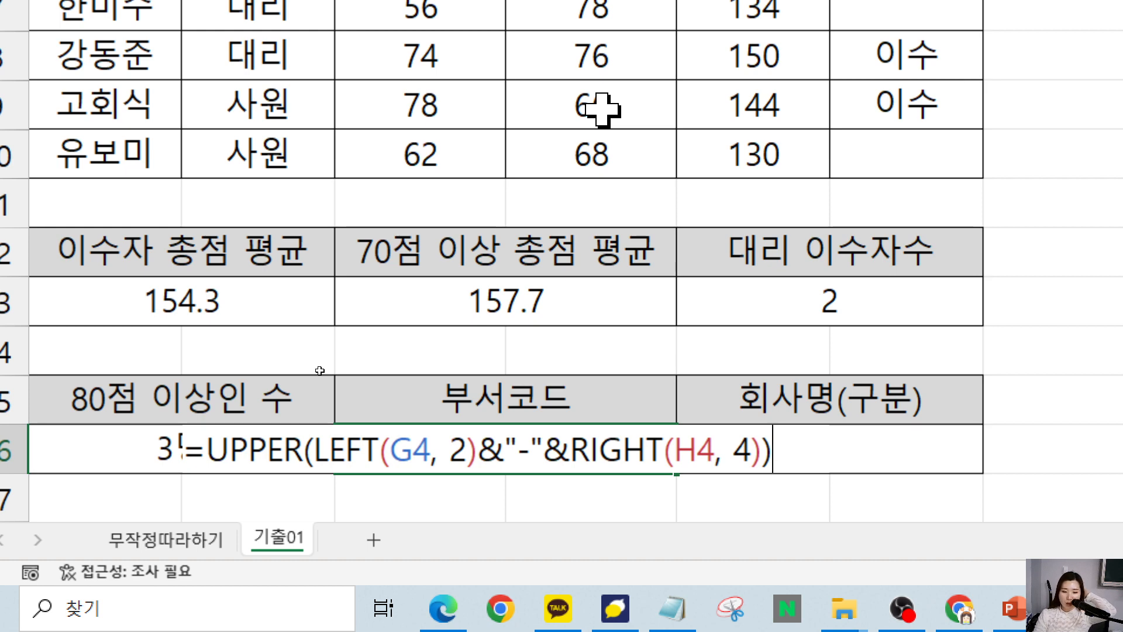
key(Return)
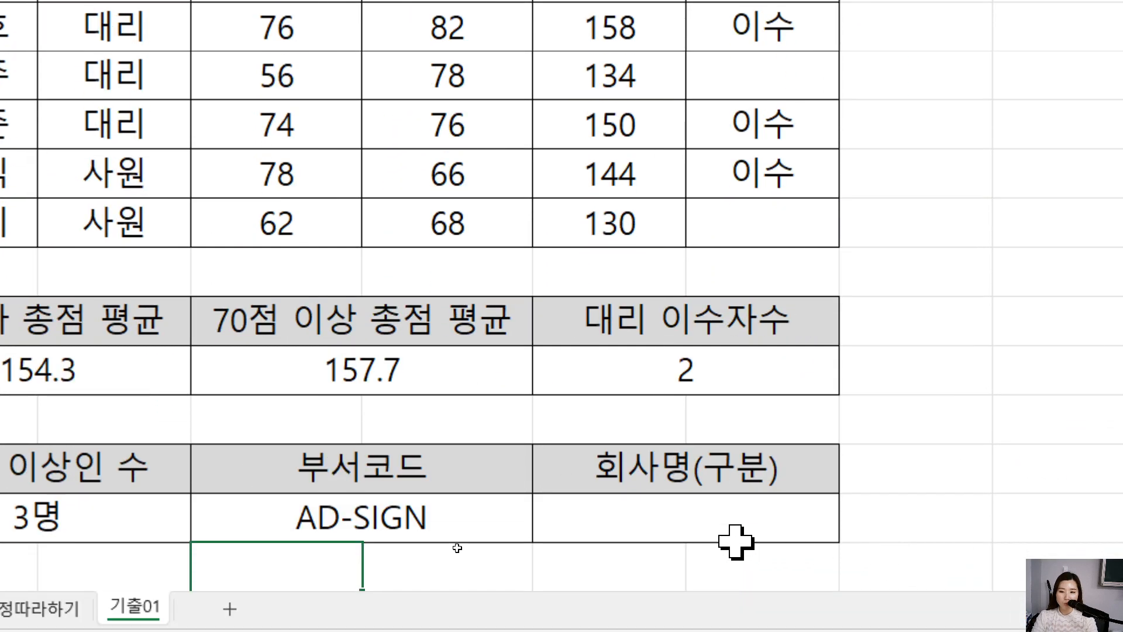
Begin the 회사명(구분) formula in E16 with =UPPER(G4) to convert 회사명 to uppercase.
click(875, 446)
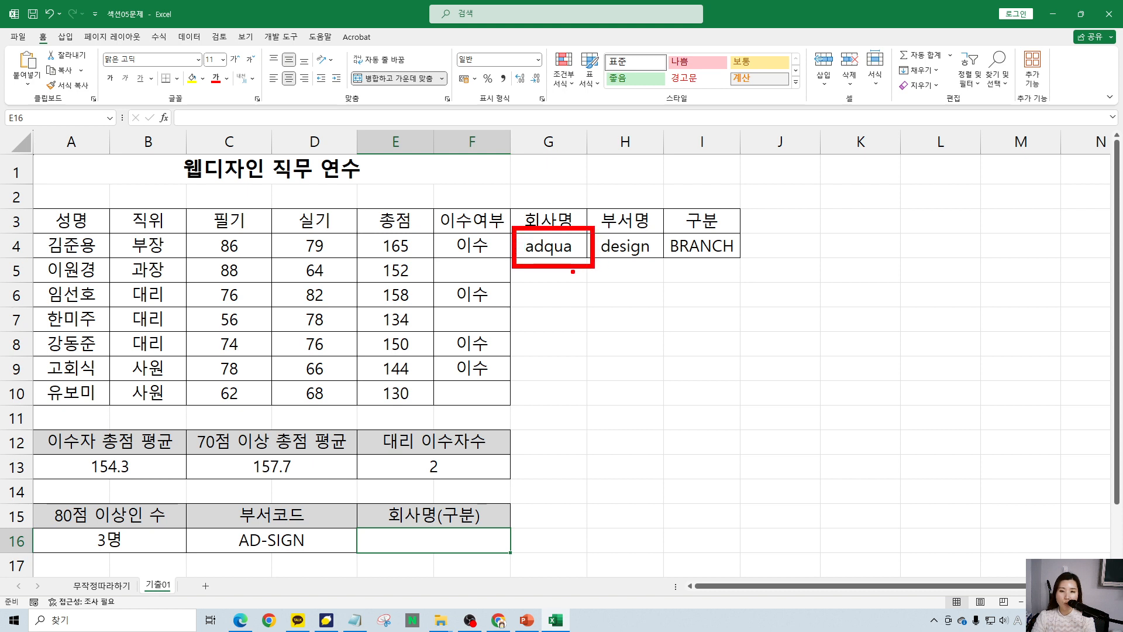
mouse_move(741, 261)
mouse_down()
mouse_move(662, 238)
mouse_move(760, 262)
mouse_move(726, 273)
mouse_up()
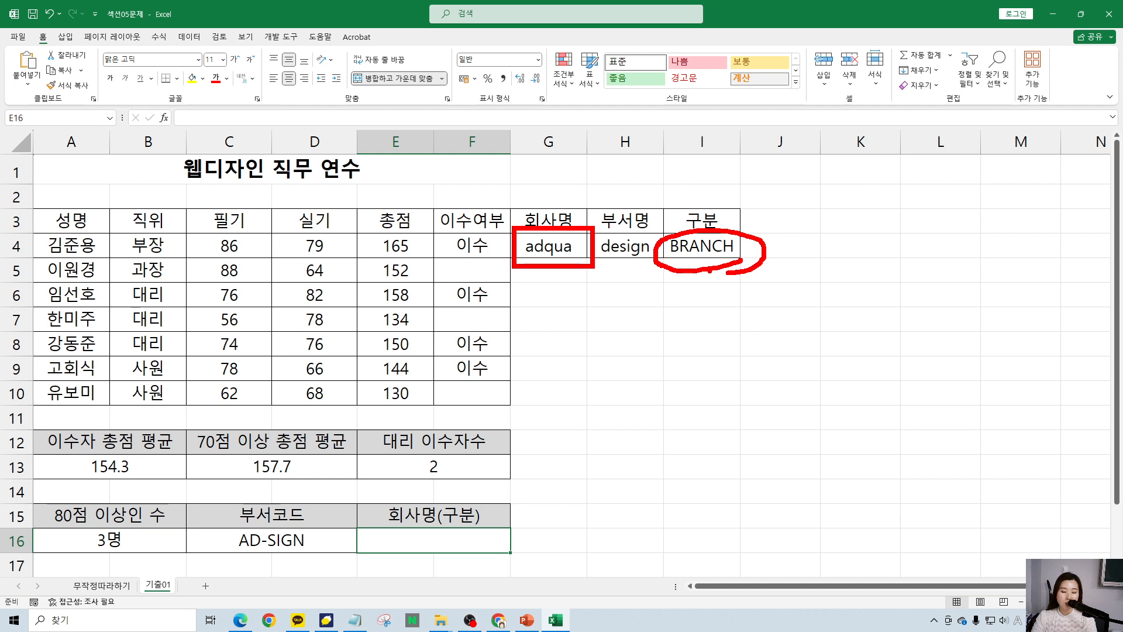
key(Escape)
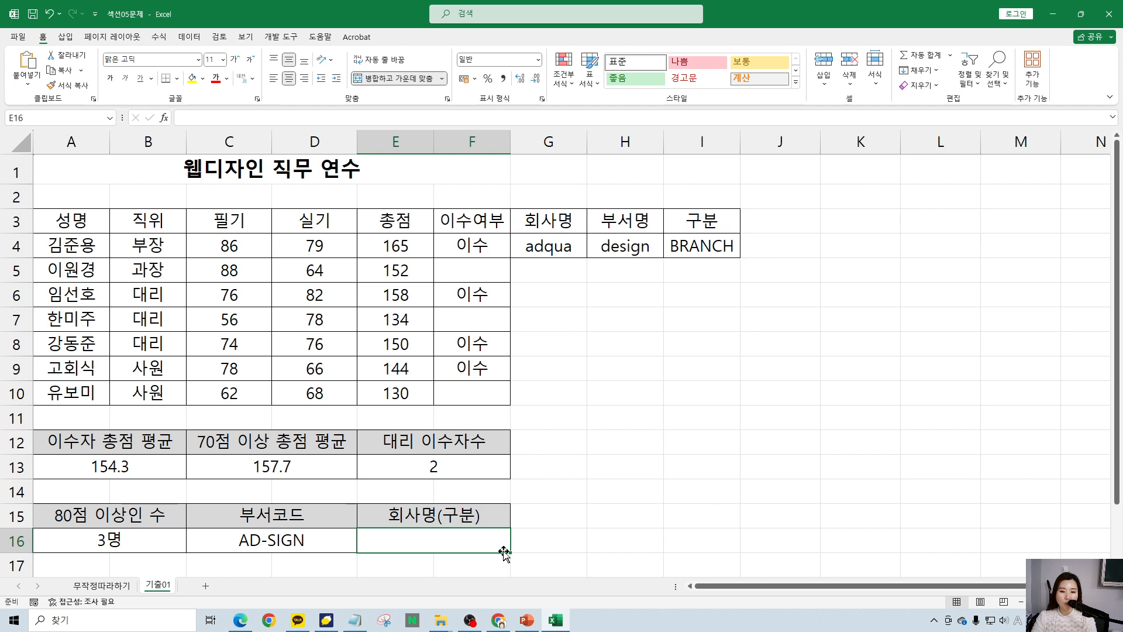
text(=)
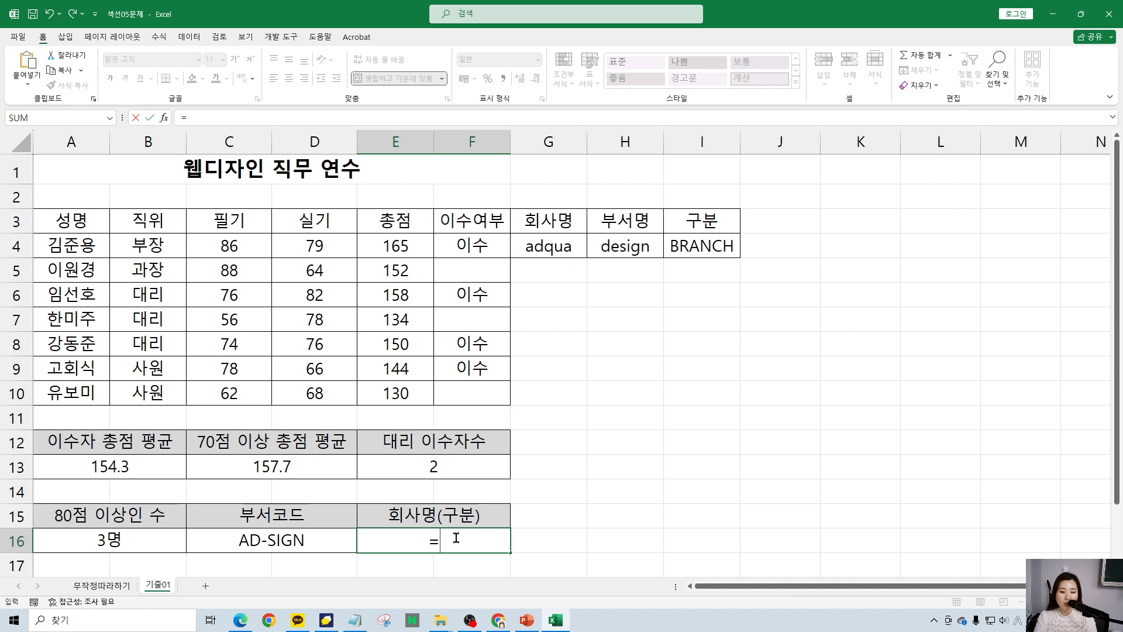
text(up)
key(Tab)
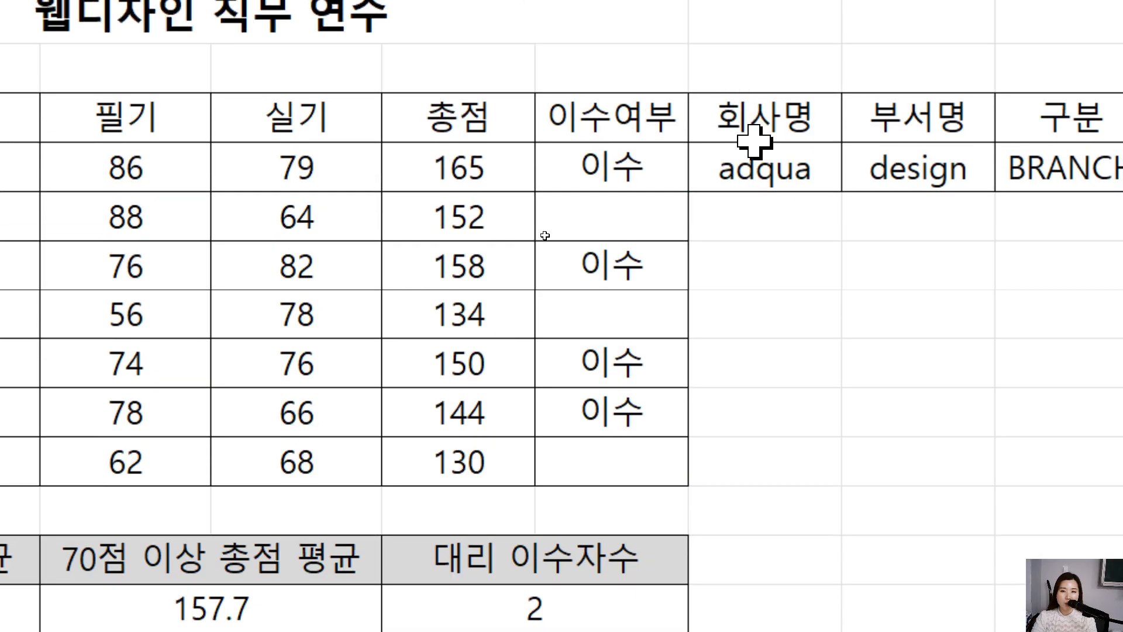
click(619, 114)
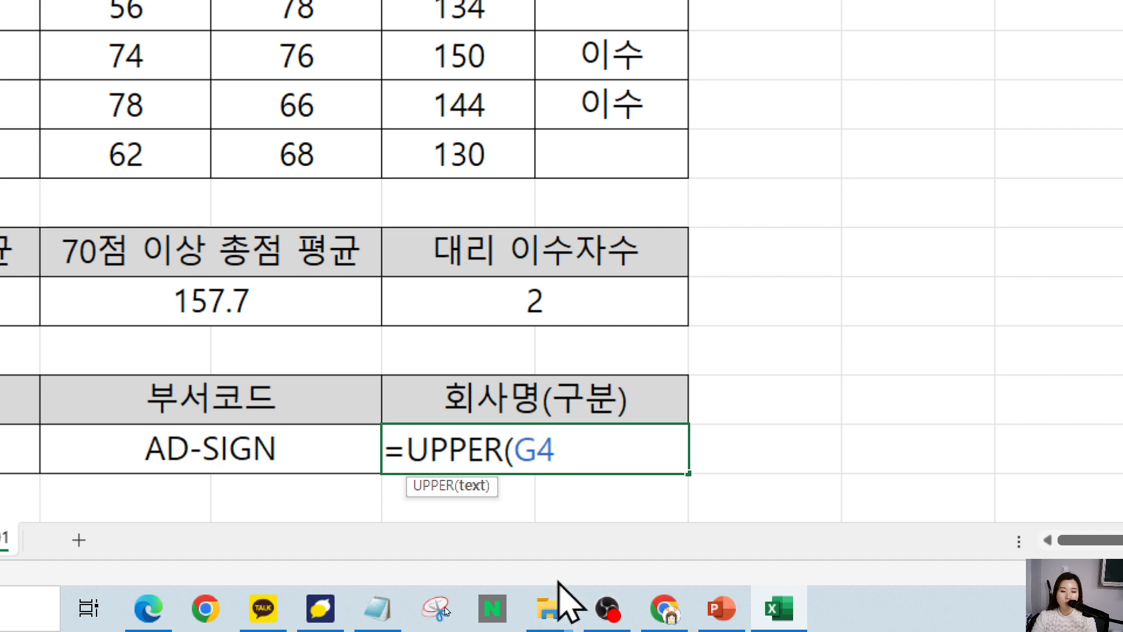
text())
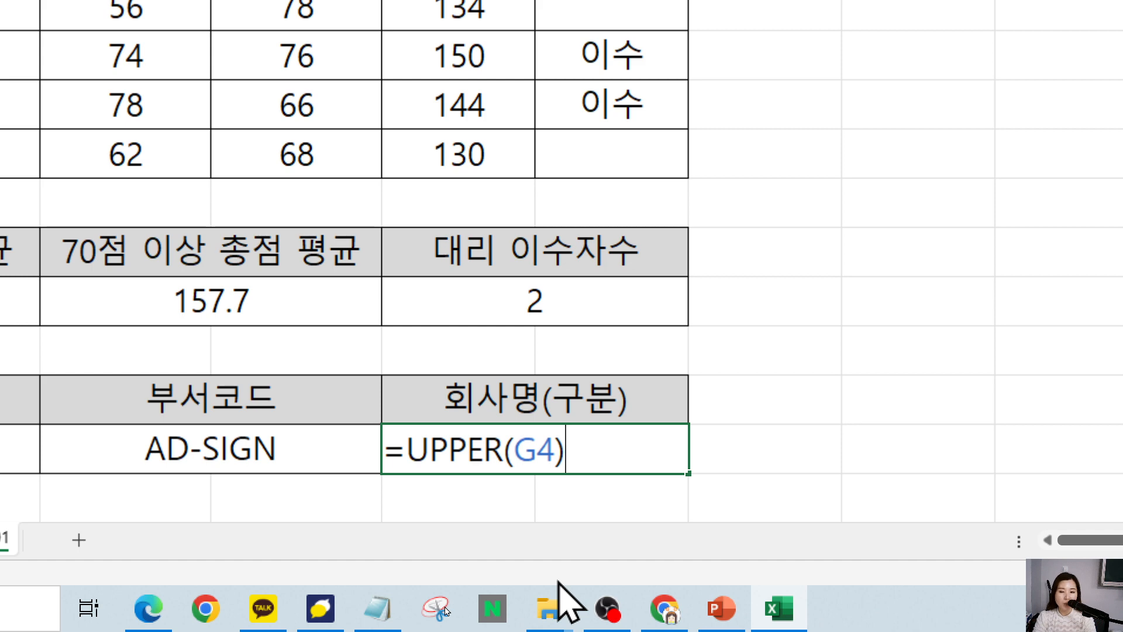
Append &"(" after UPPER(G4) in E16 to add an opening parenthesis, and enter the formula.
text(()
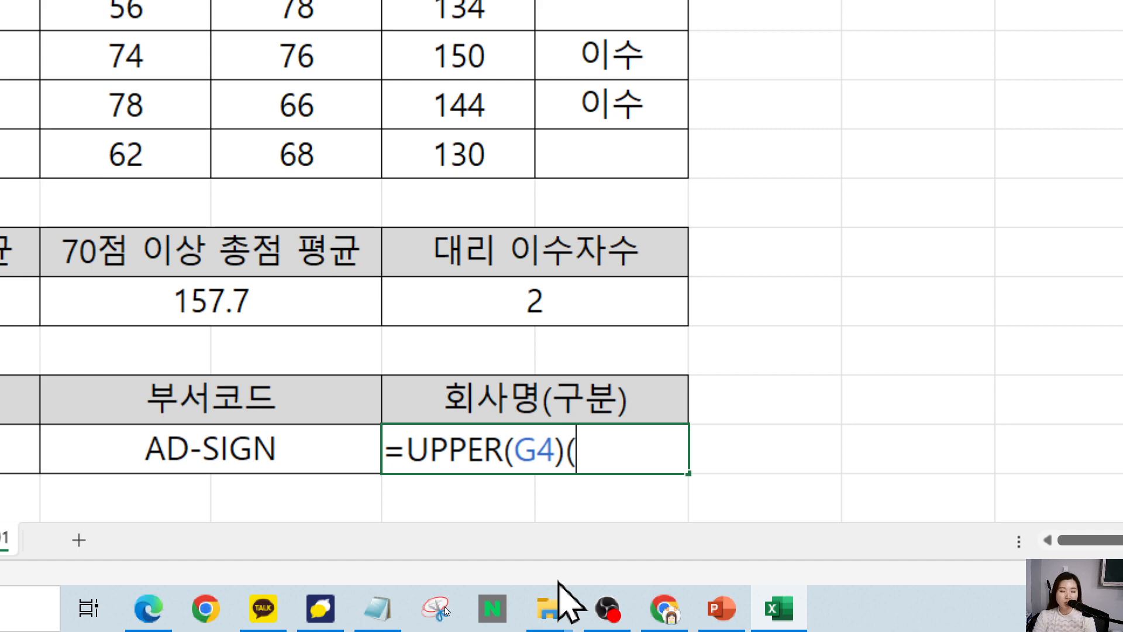
key(BackSpace)
text(&)
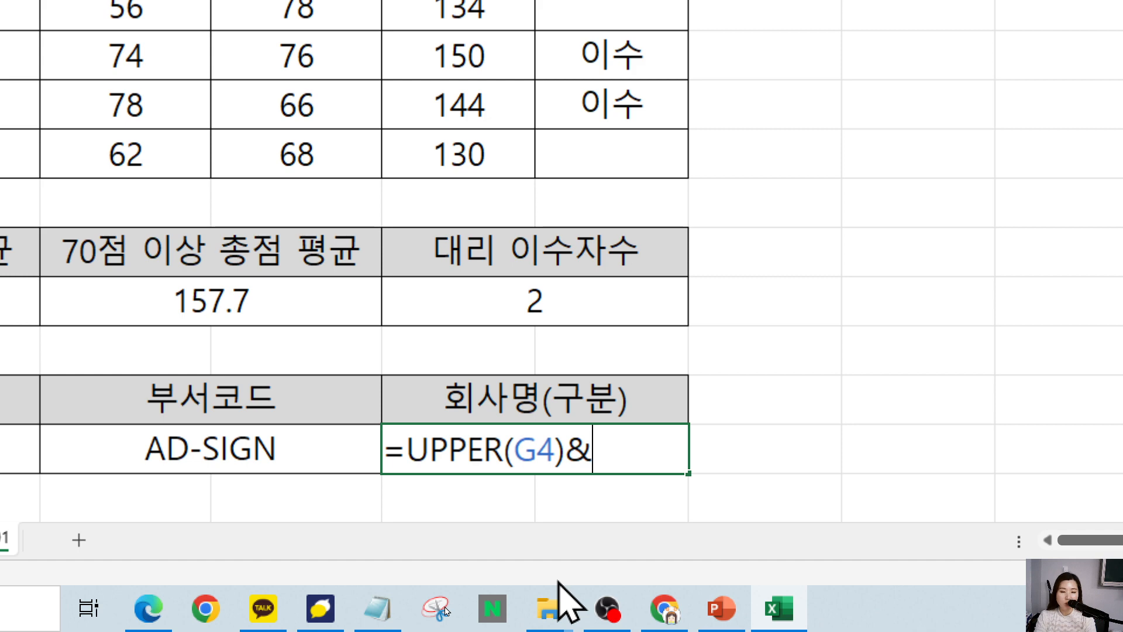
text("(")
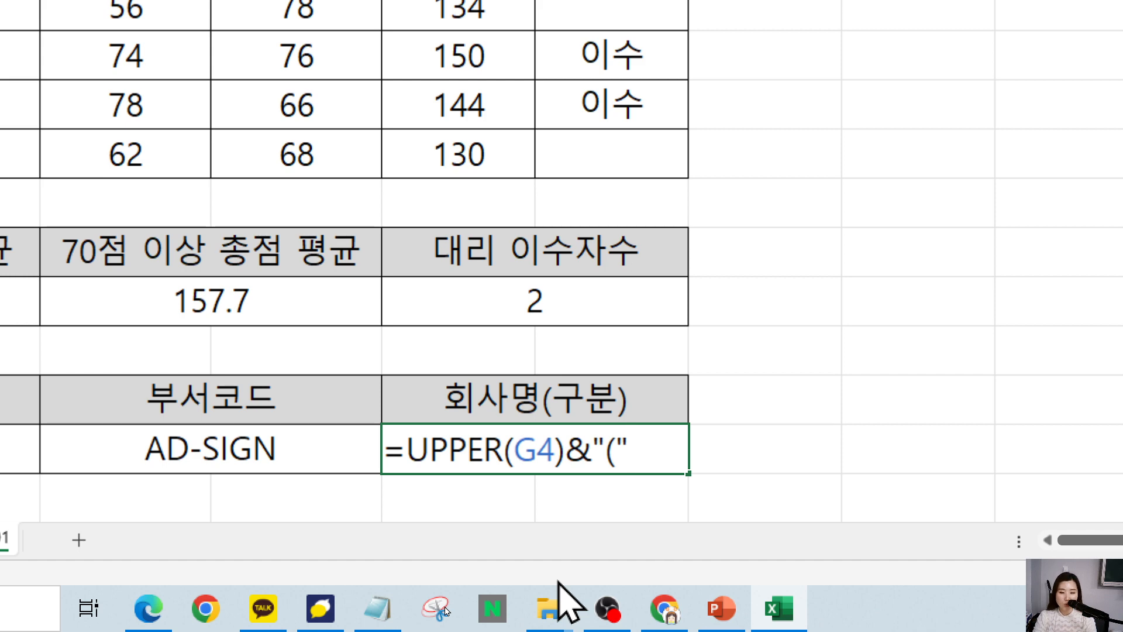
key(Return)
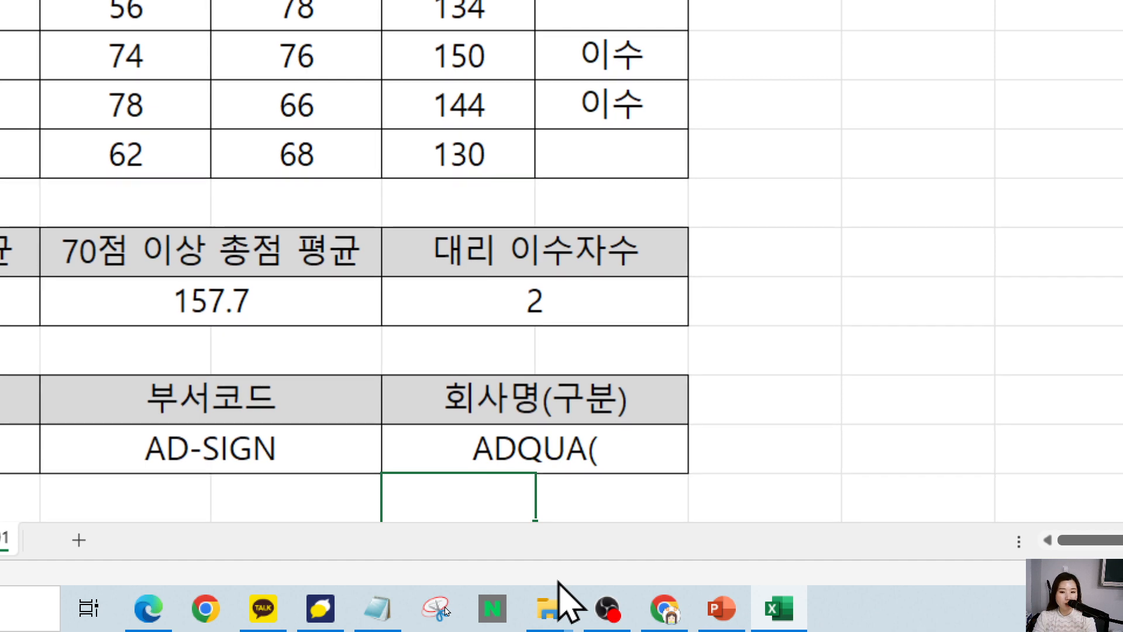
Extend E16's formula with &LOWER(I4) to add 구분 in lowercase, and enter it.
double_click(647, 454)
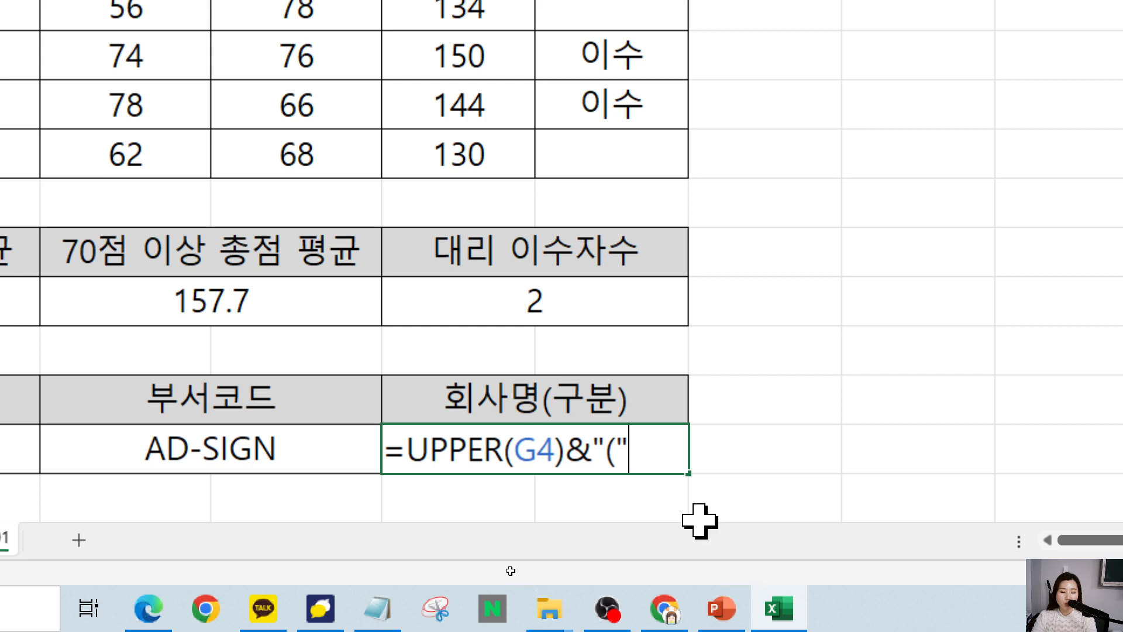
drag(564, 448, 643, 446)
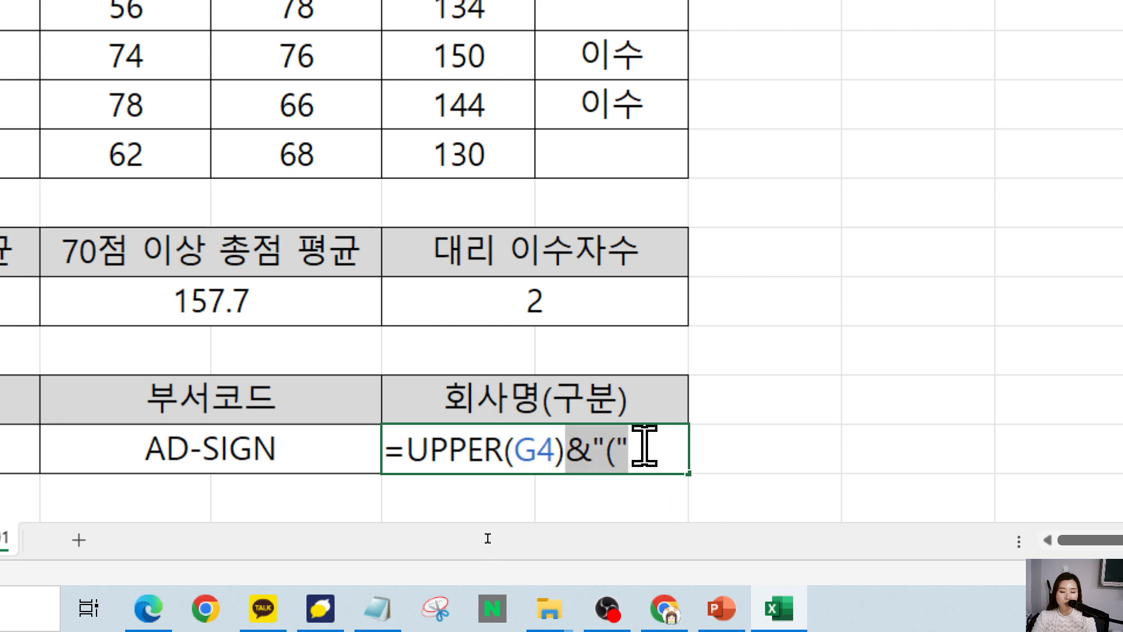
click(644, 446)
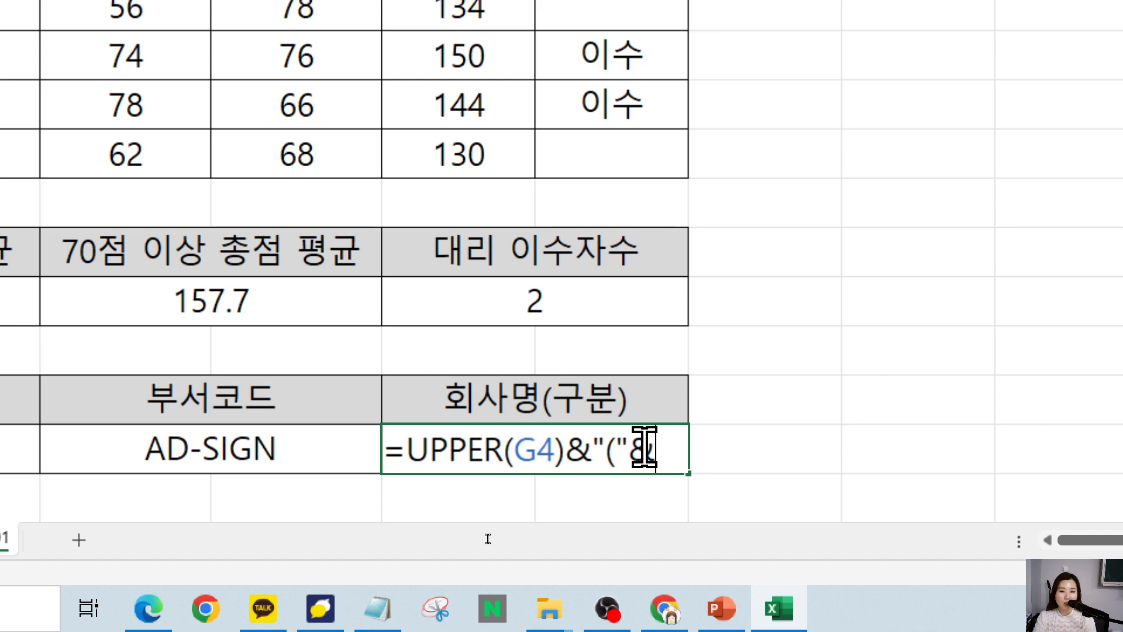
text(&)
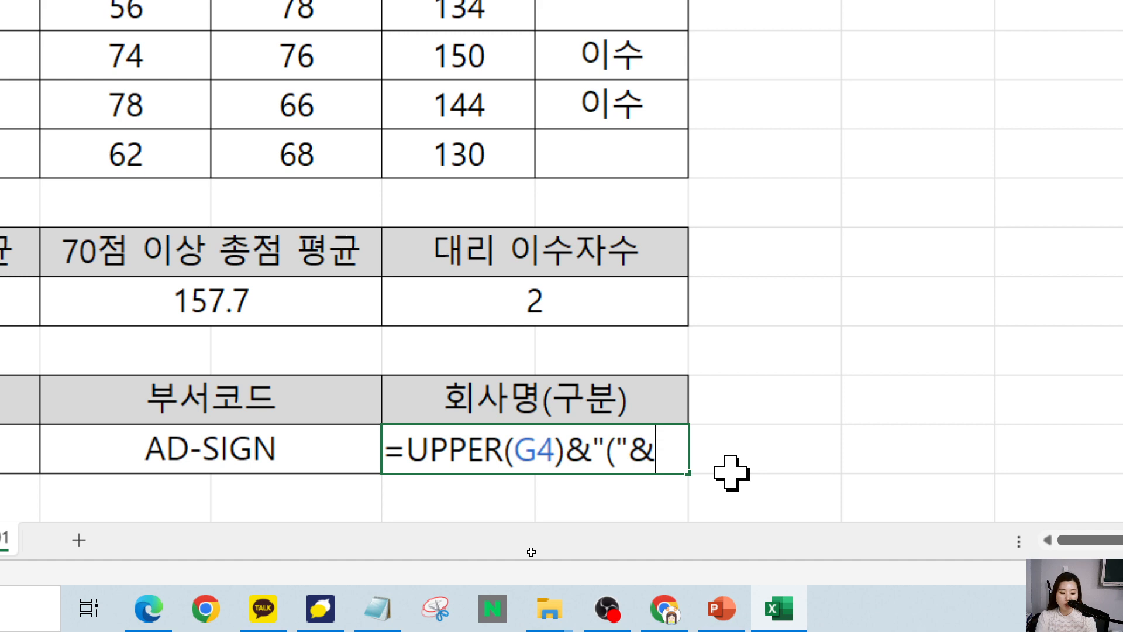
text(low)
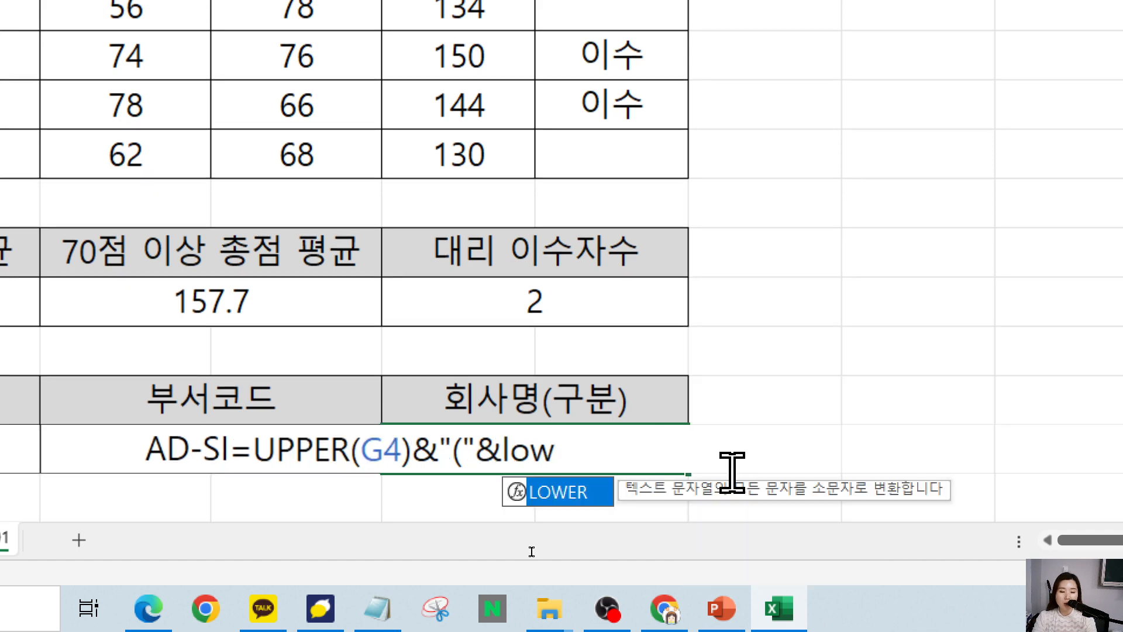
key(Tab)
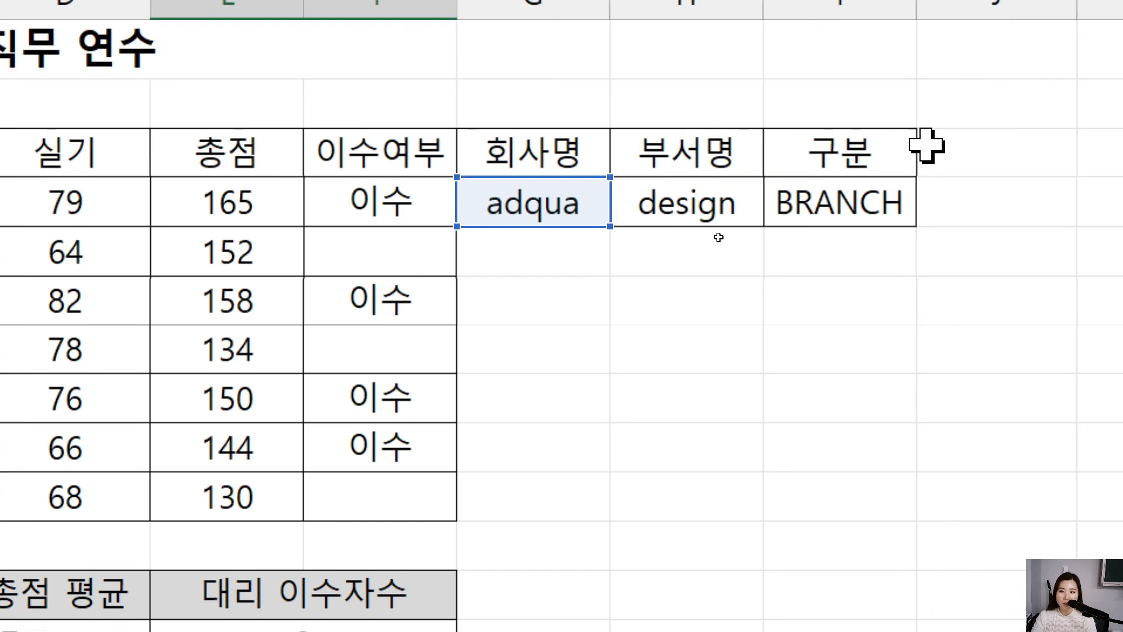
click(851, 203)
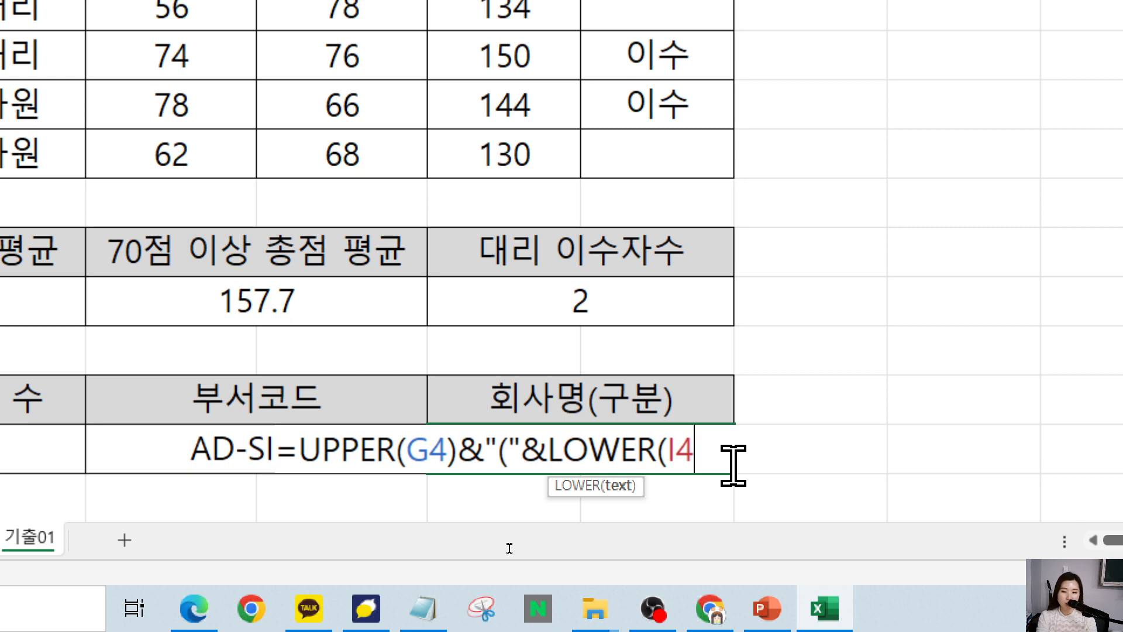
text())
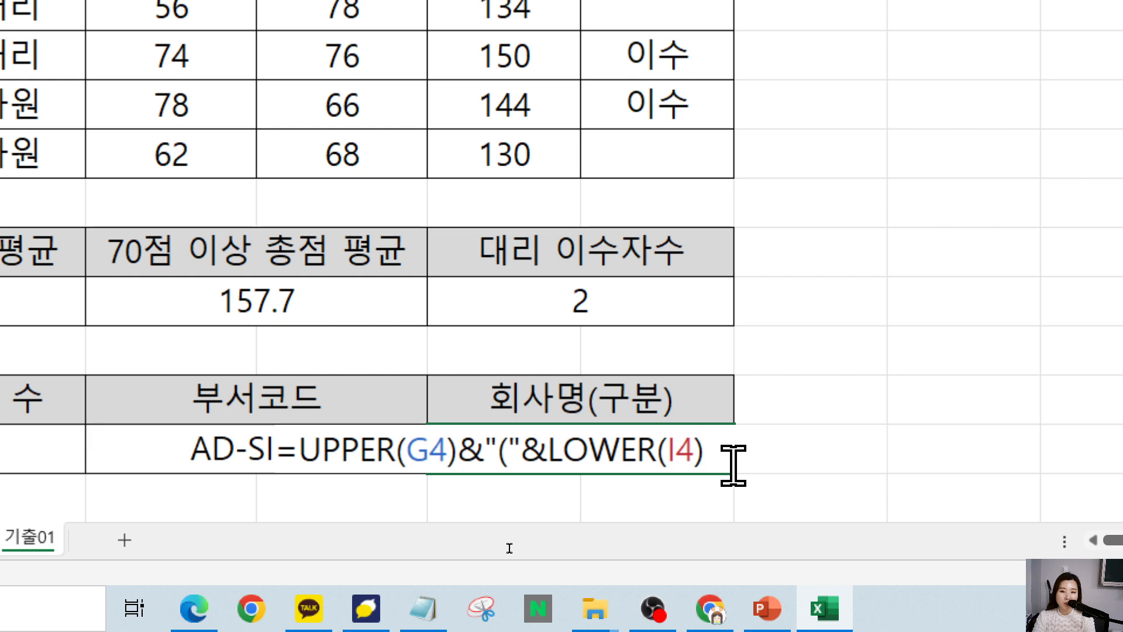
key(Return)
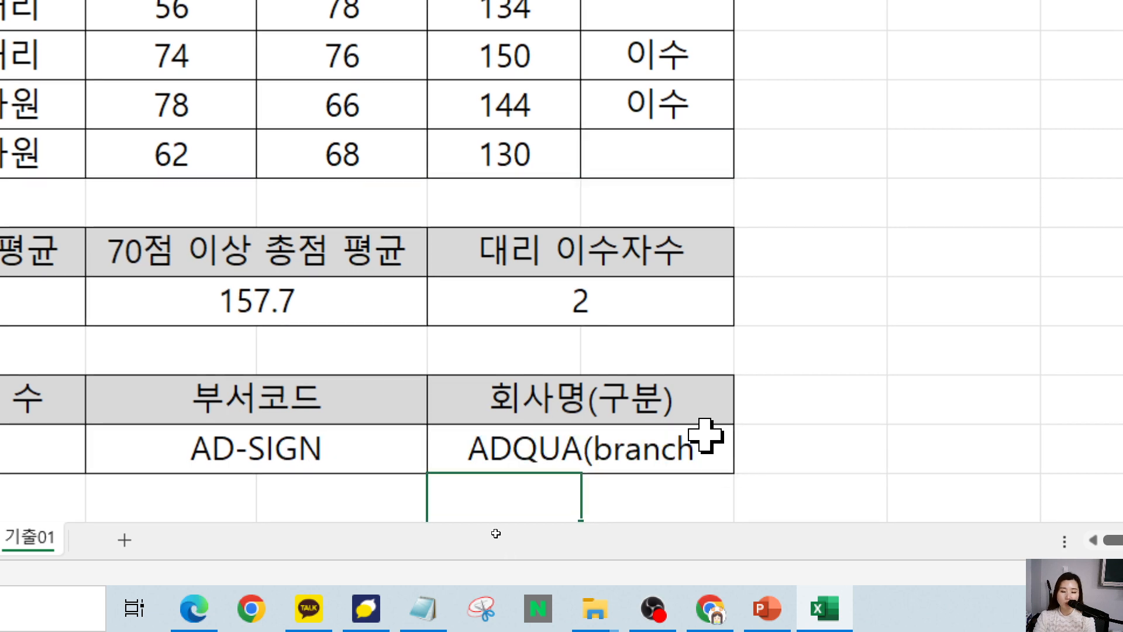
Append &")" to E16's formula to add the closing parenthesis, enter it, and reopen the formula for review.
double_click(717, 444)
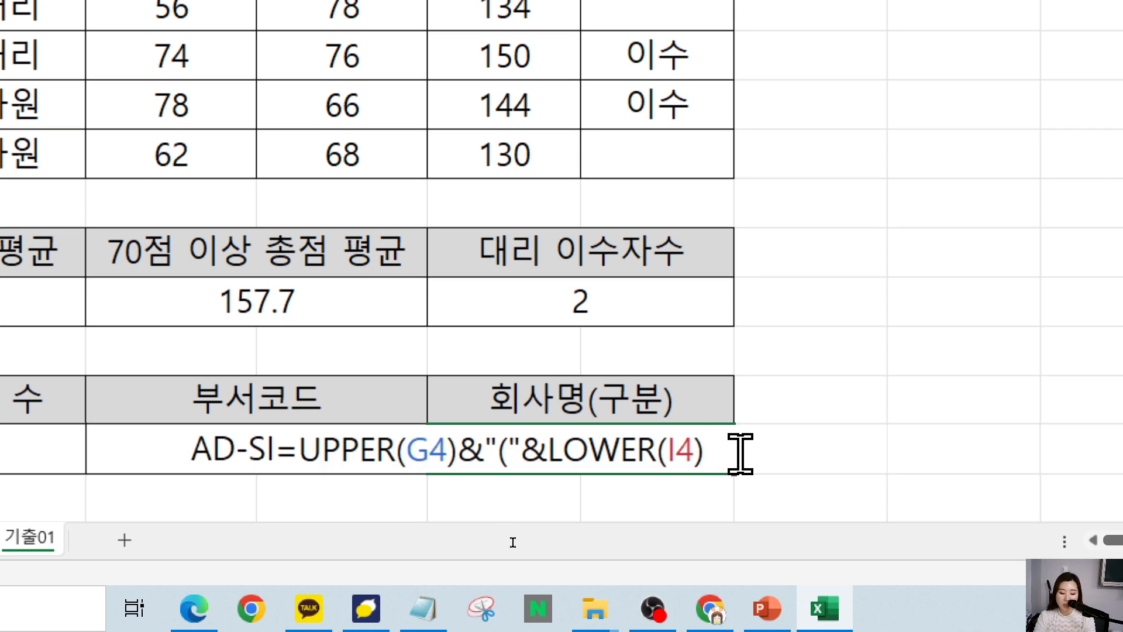
text(&)
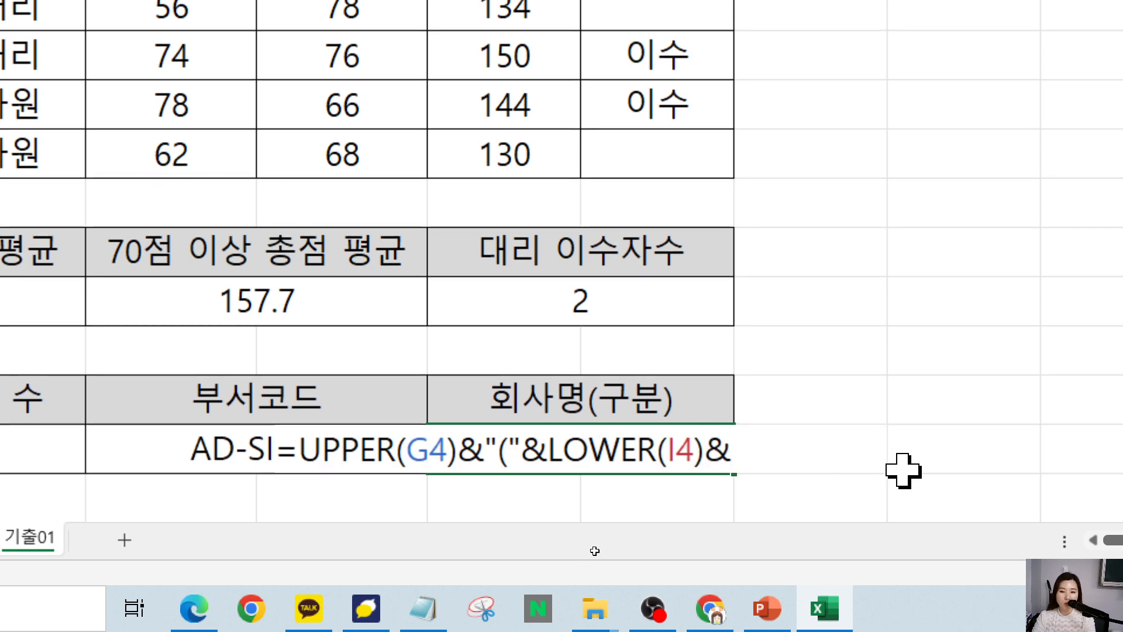
text(")
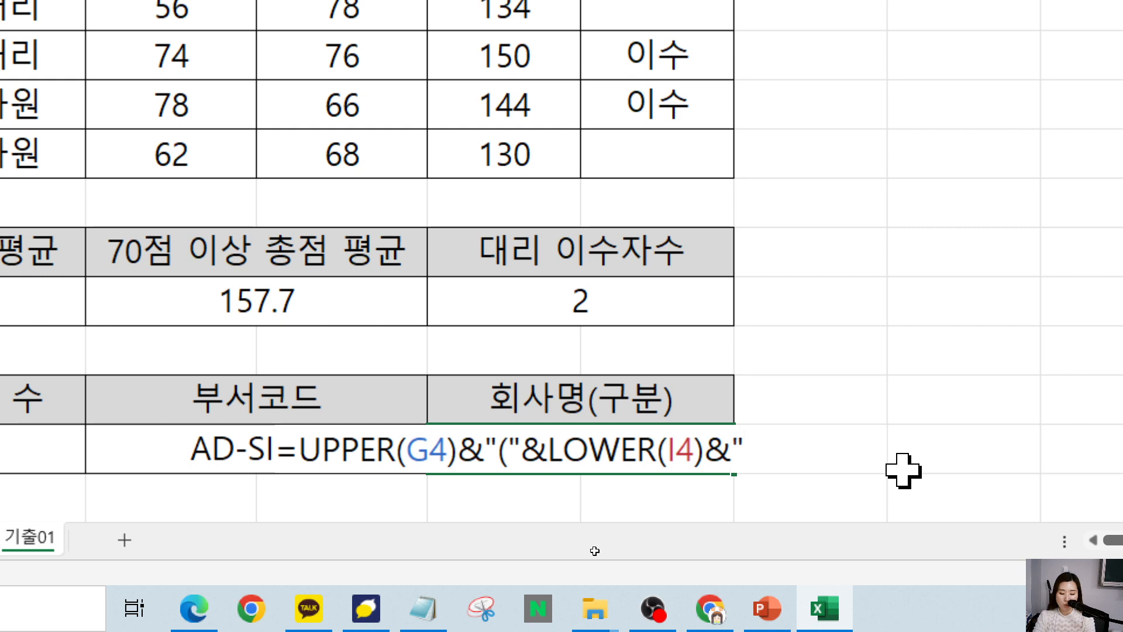
text()")
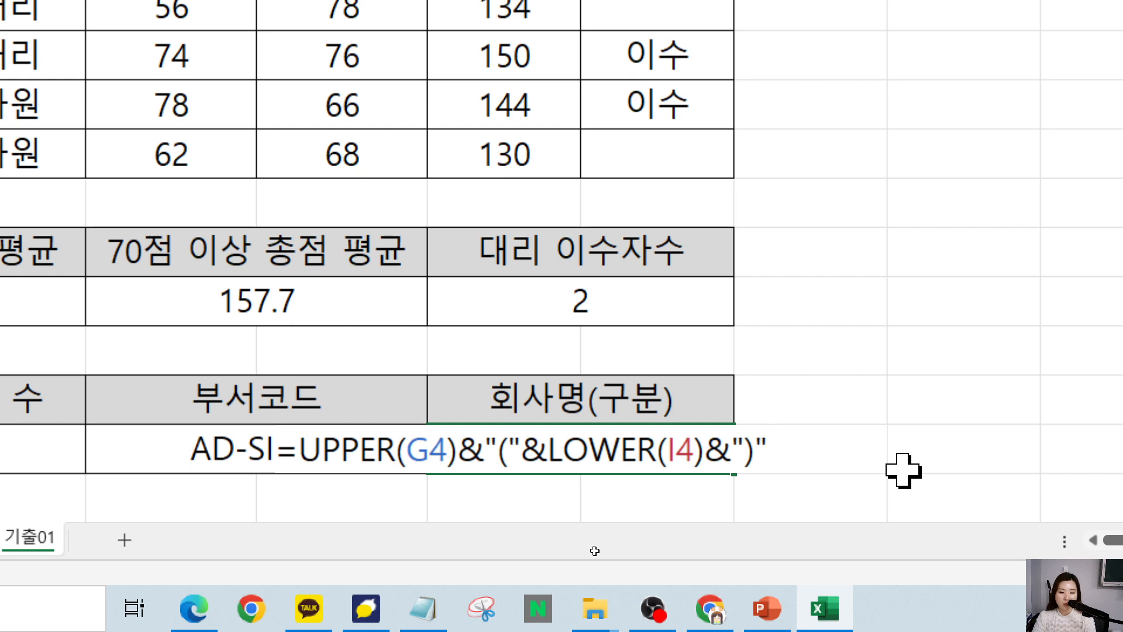
key(Return)
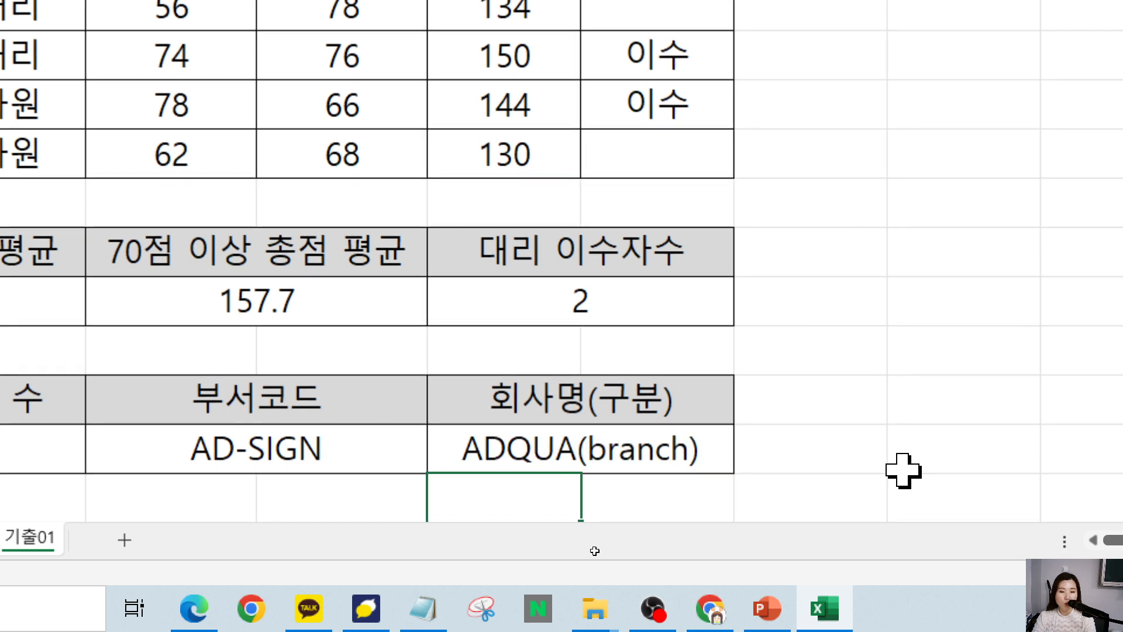
double_click(710, 448)
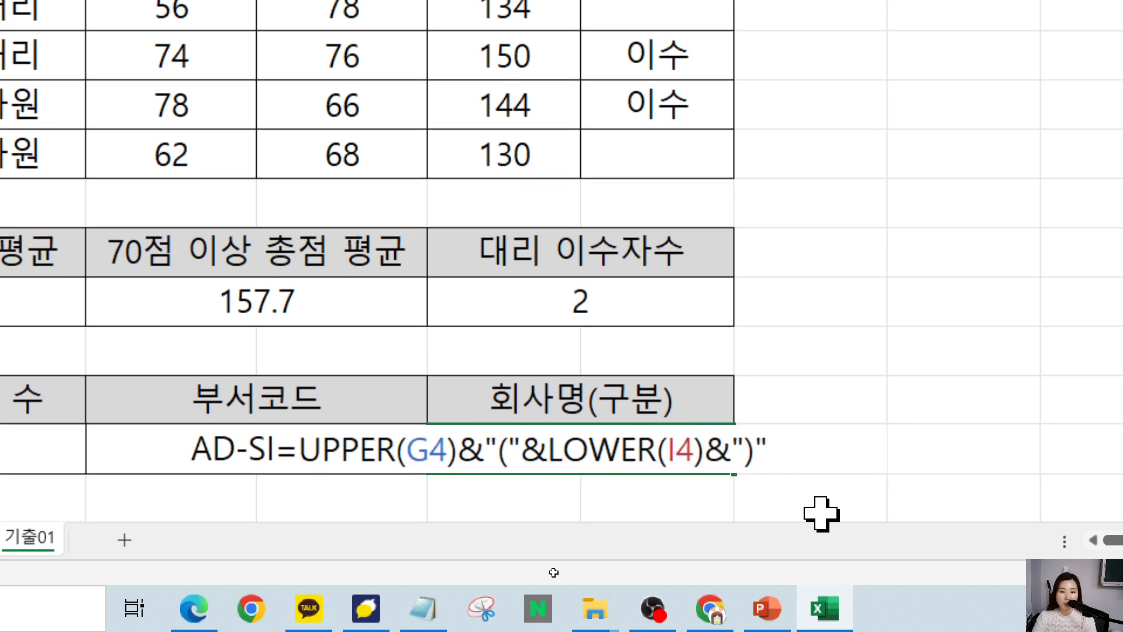